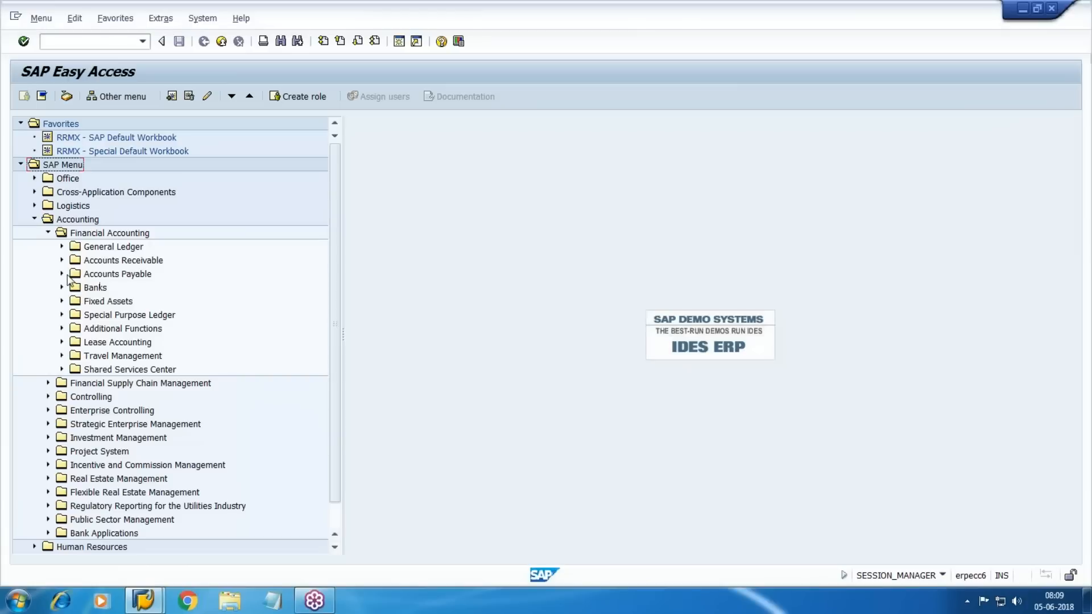
- Display the open vendor line items for company code WM10 from the Accounts Payable account reports
left_click(61, 274)
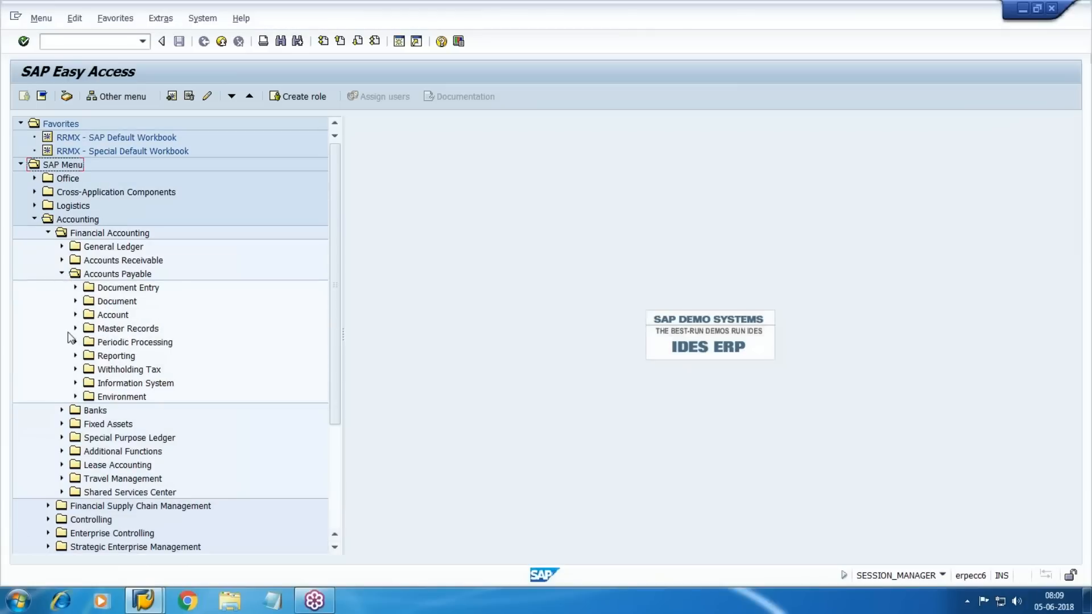
left_click(75, 315)
double_click(141, 341)
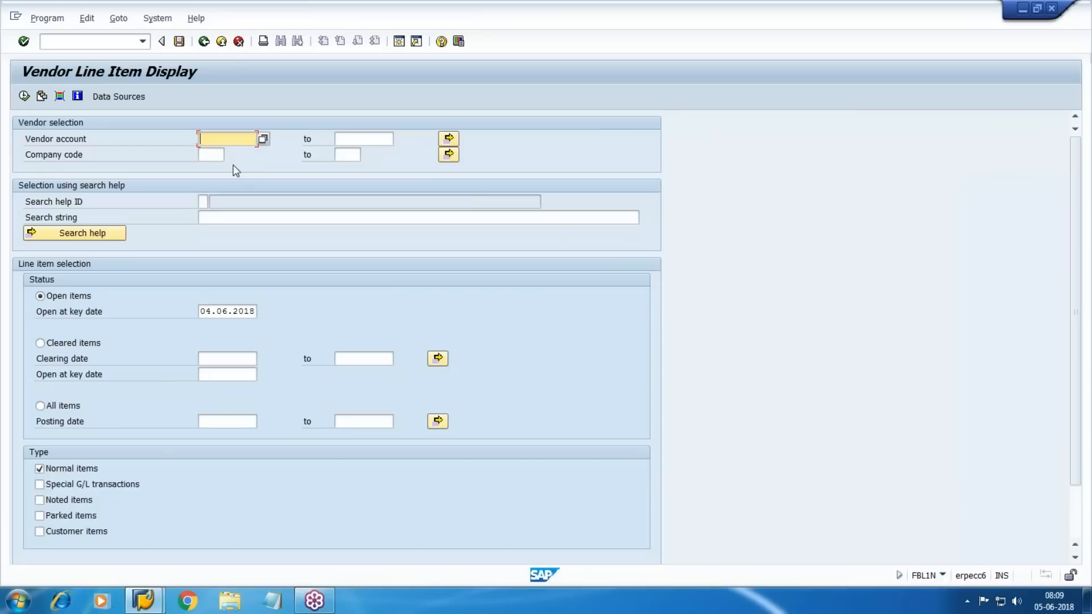
left_click(215, 155)
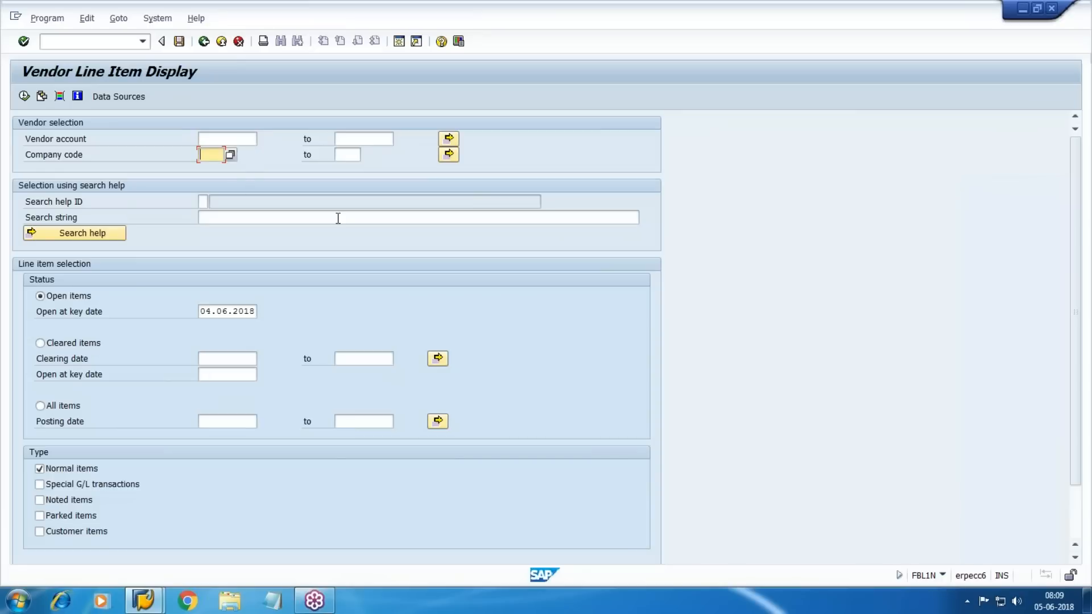
type("WM10")
left_click(24, 96)
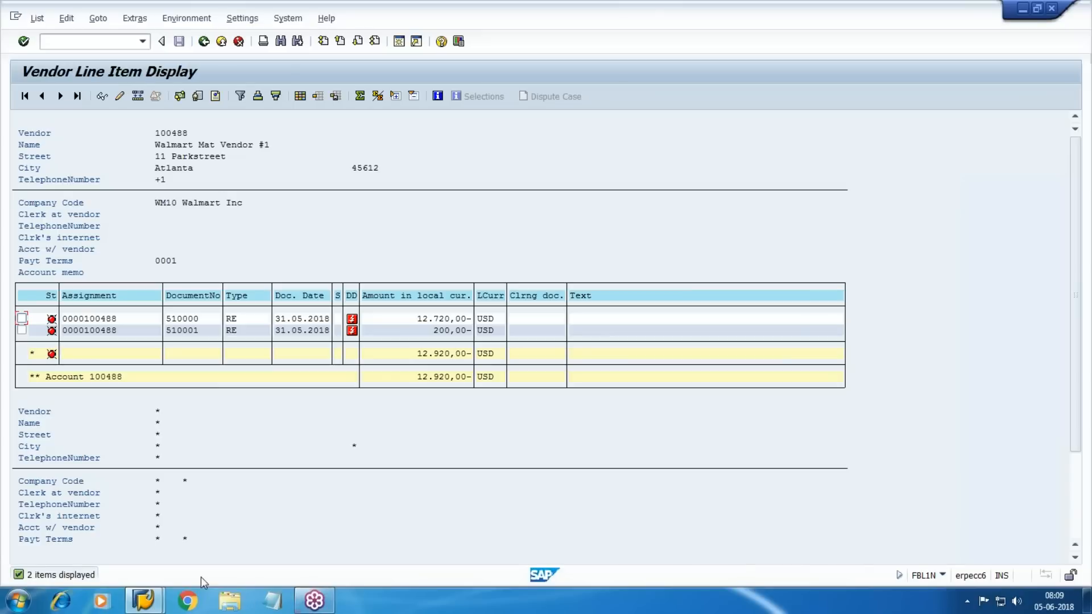
- Open central G/L account maintenance (FS00) in a new session
left_click(400, 41)
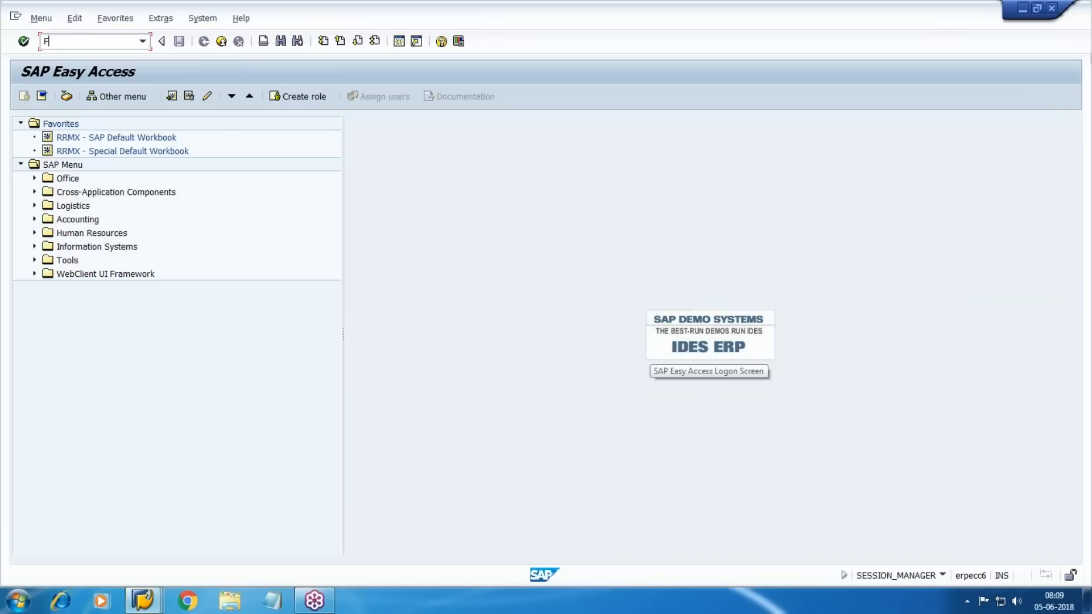
type("FS00")
key("Return")
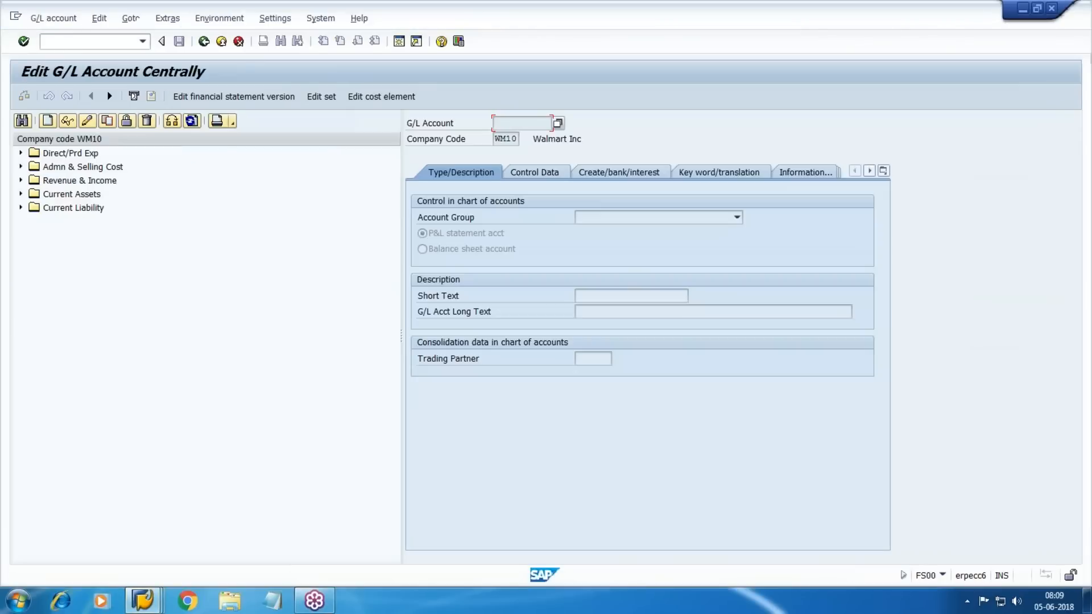
- Expand the Direct/Prd Exp accounts and start creating G/L account 1003 in company code WM10
left_click(20, 166)
left_click(21, 167)
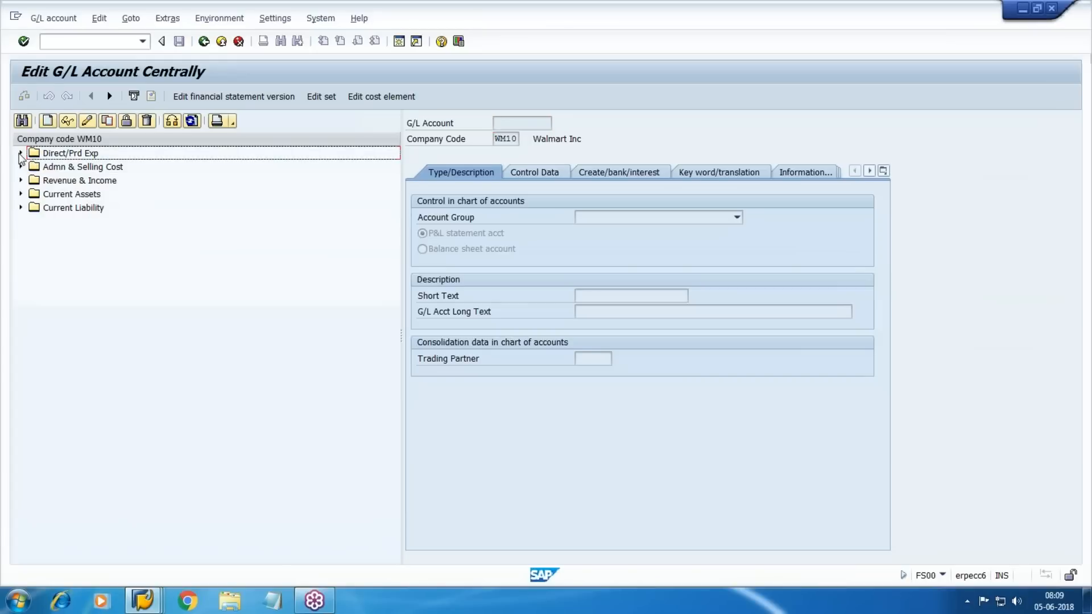
left_click(20, 153)
left_click(67, 120)
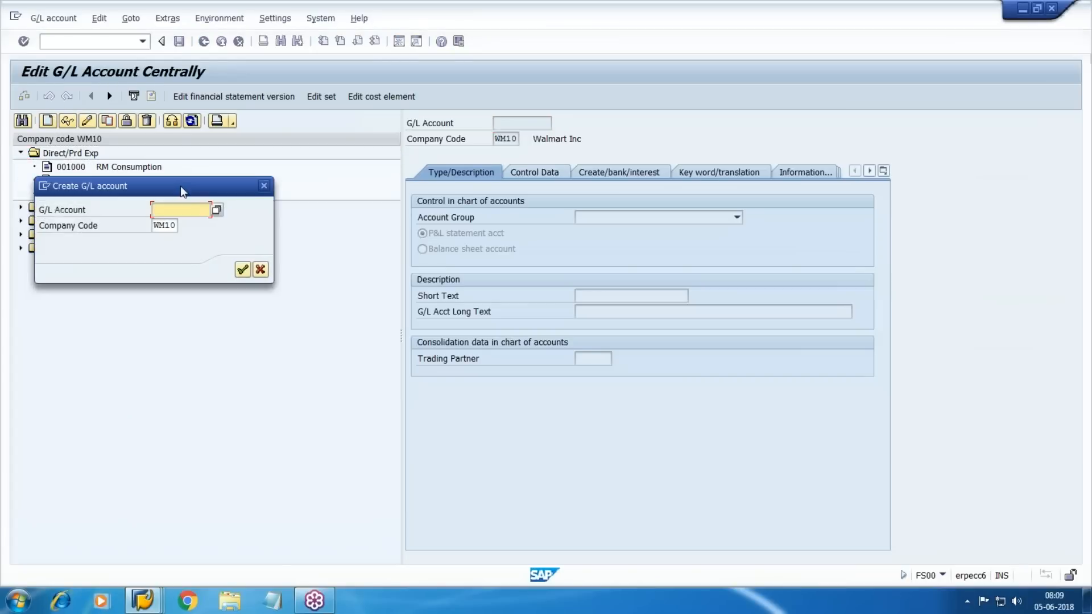
type("1003")
key("Return")
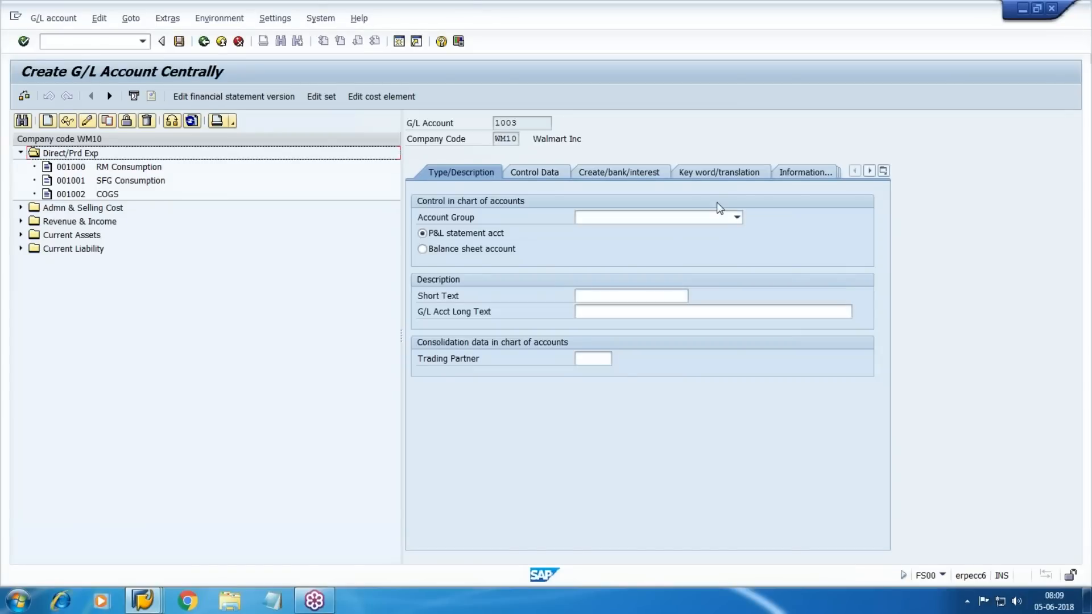
- Assign the new account to the Direct/Prd Exp account group and enter "Purchase" as its short and long text
left_click(682, 216)
left_click(599, 280)
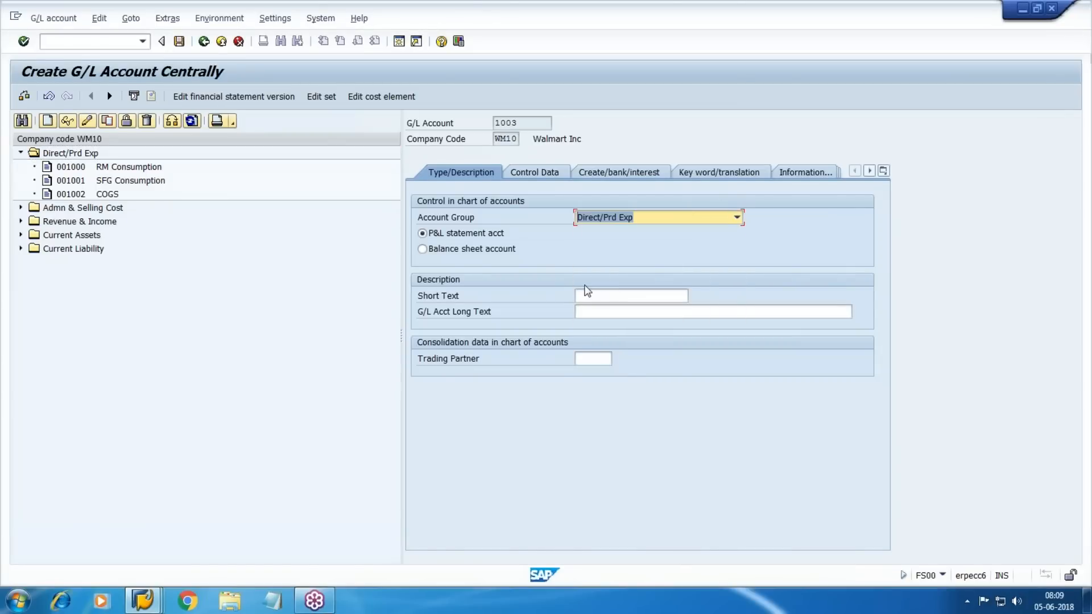
left_click(620, 294)
type("Purchas")
key("Tab")
key("shift+Tab")
key("ctrl+c")
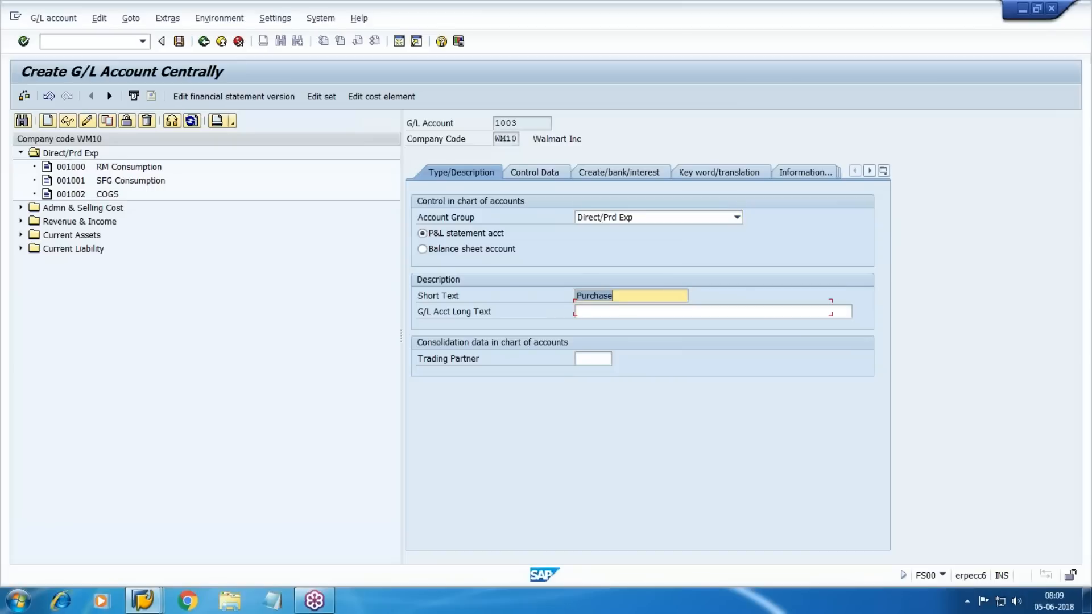
key("Tab")
key("ctrl+v")
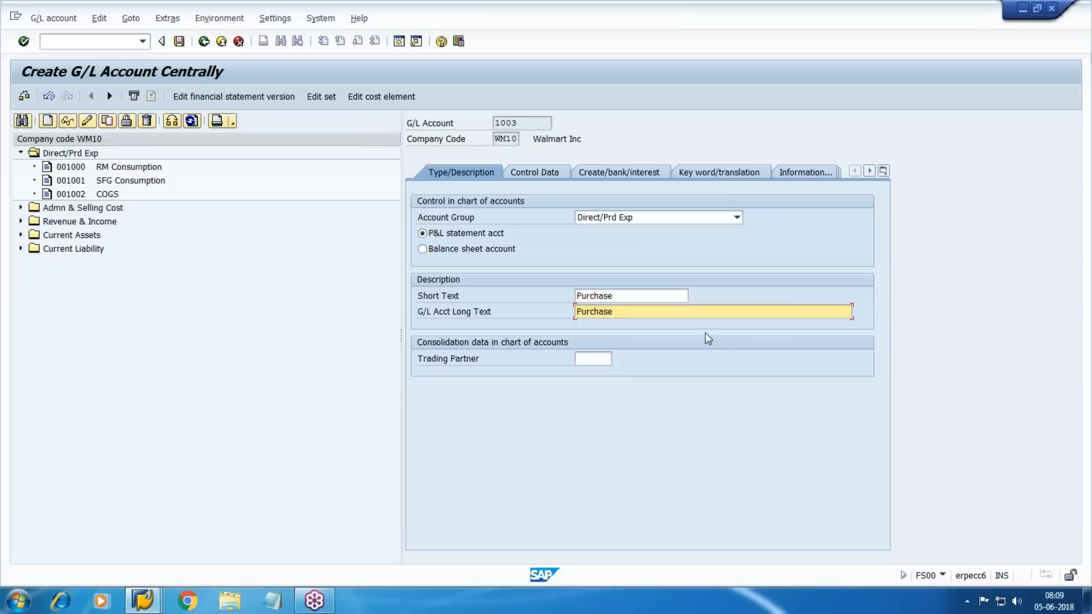
- Enable line item display in the account's control data and set the sort key to 001
left_click(533, 174)
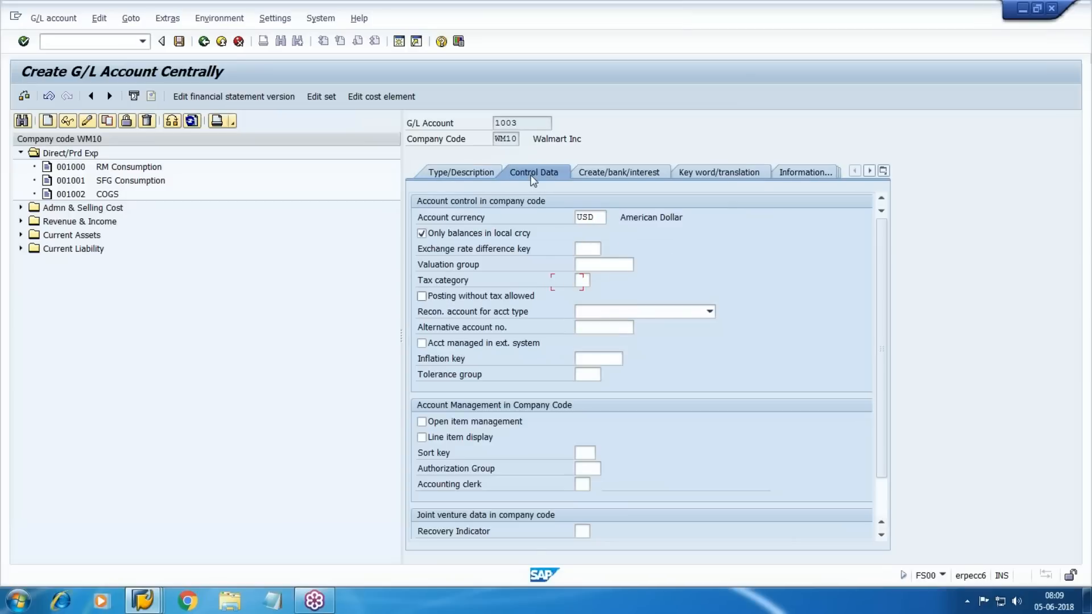
key("Tab")
key("Tab")
key("Tab")
key("Tab")
key("Tab")
key("space")
key("Tab")
type("0")
key("Return")
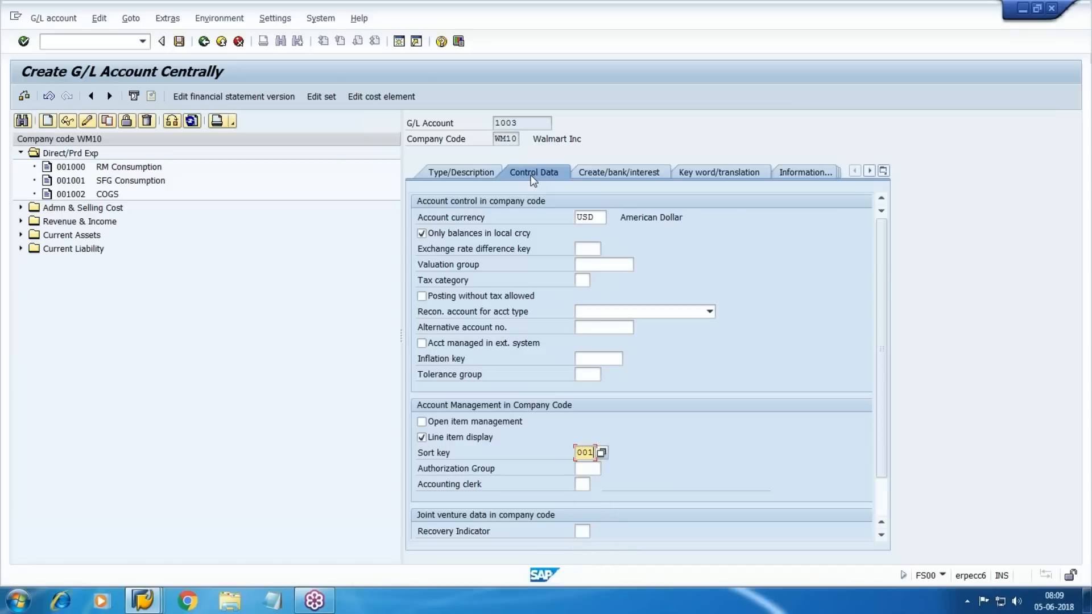
- Set the account's field status group to G001 and save the G/L account
left_click(634, 169)
type("g")
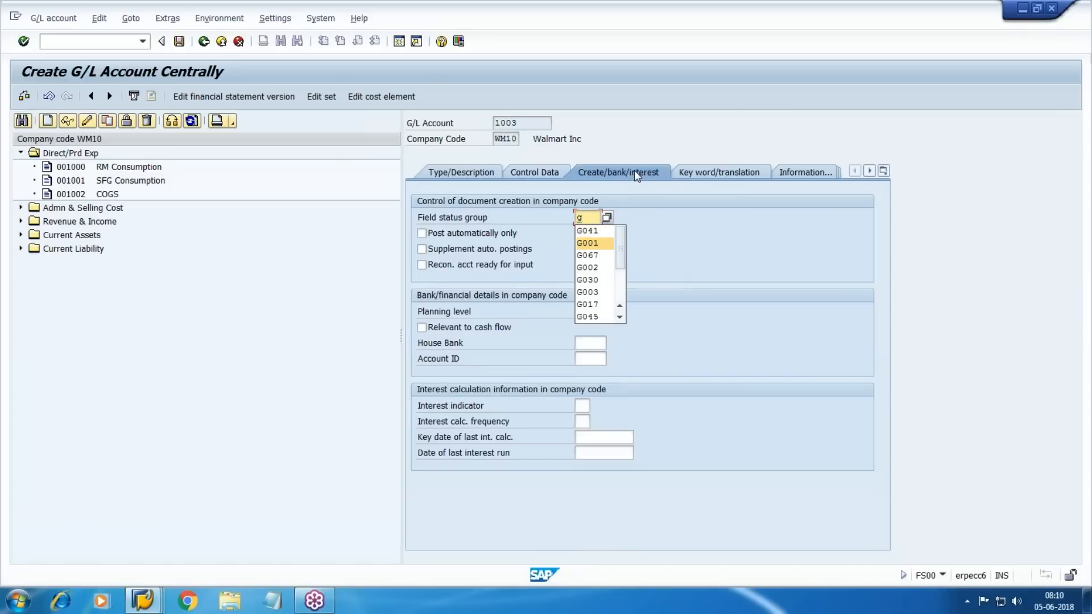
key("Return")
key("ctrl+s")
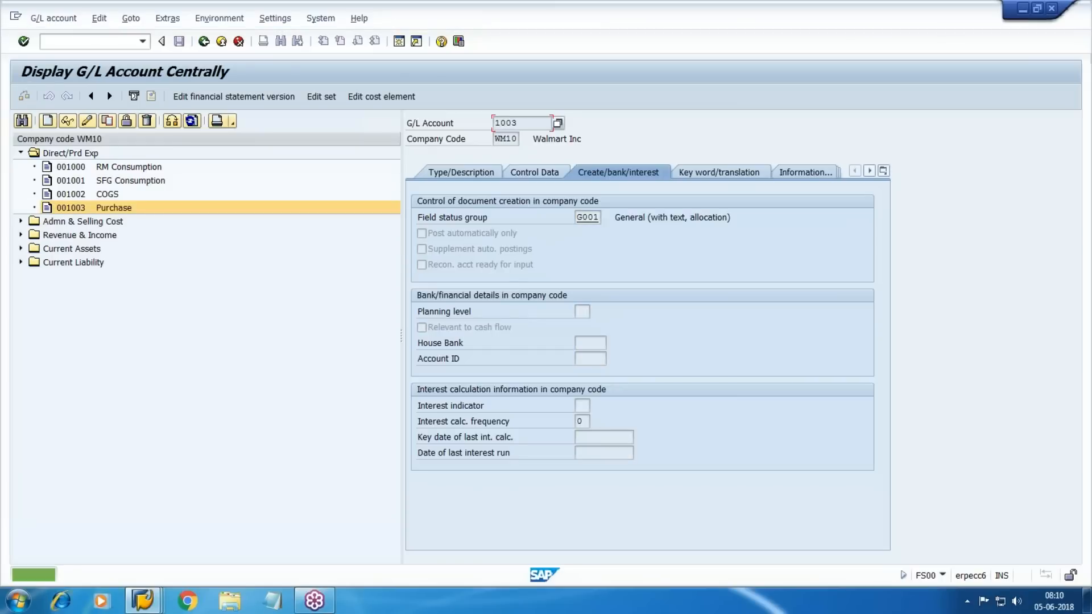
- Switch to Notepad and write the note "Direct FI Posting - KR- F-43, FB60", selecting its transaction codes
left_click(273, 602)
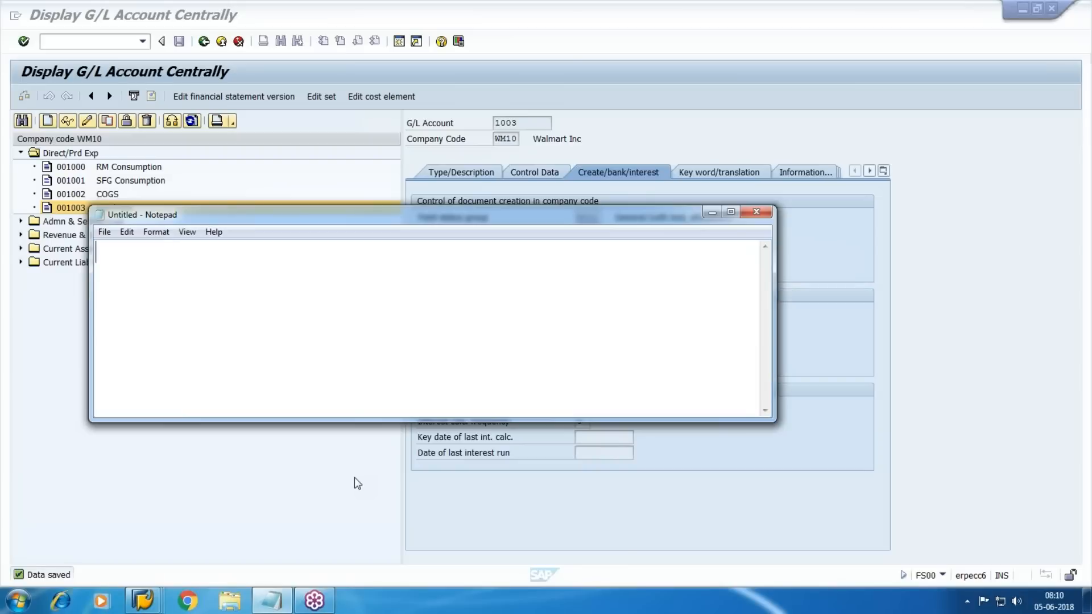
type("Direct F")
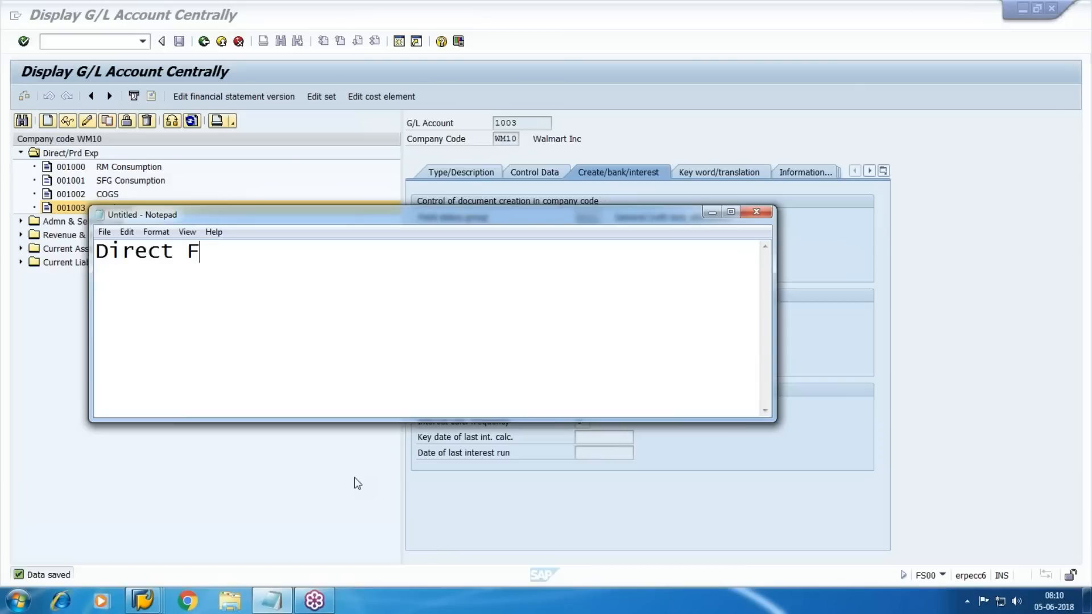
type("I Posting -")
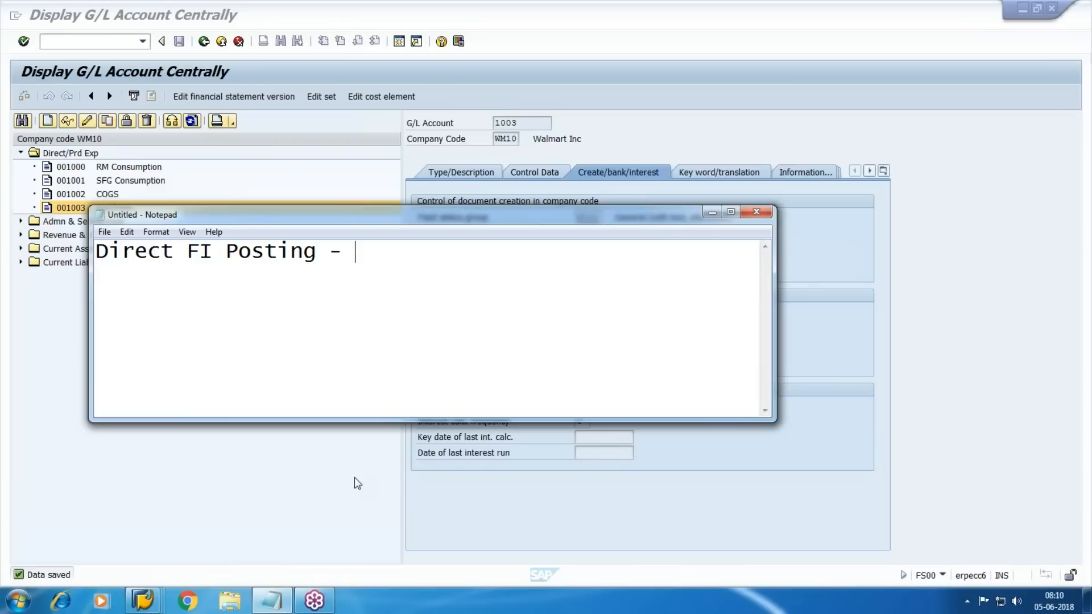
type("KR")
type("- F-43")
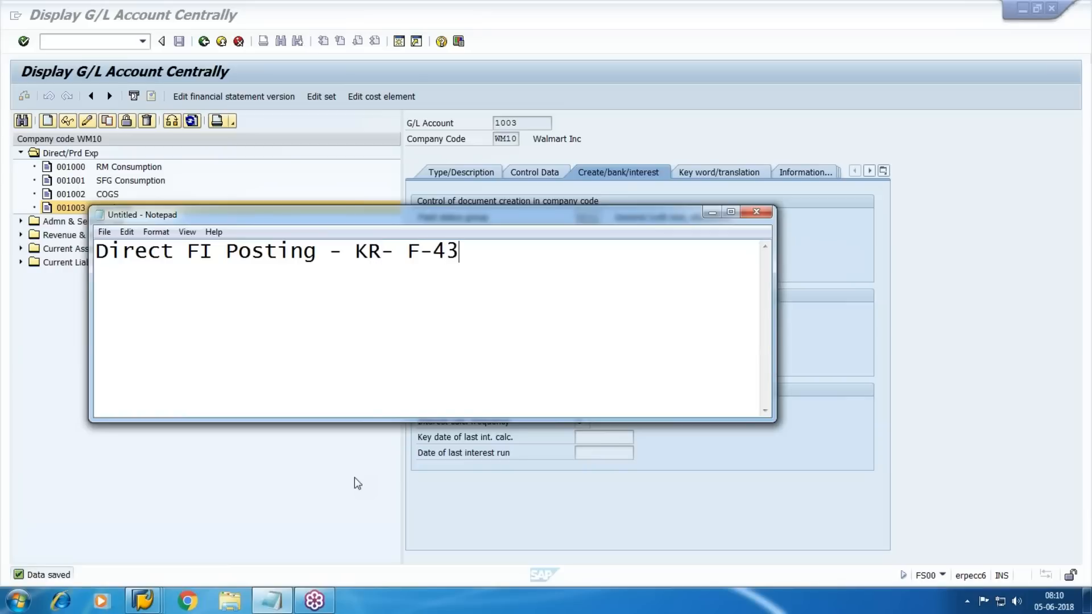
type(", FB60")
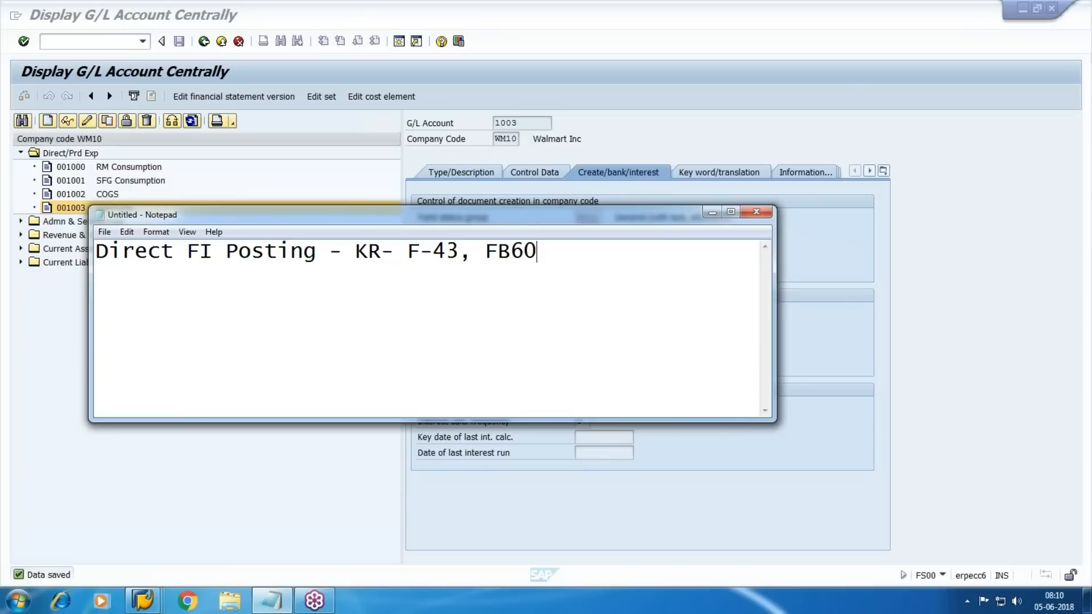
double_click(493, 251)
left_click_drag(409, 252, 541, 254)
- Switch back to the G/L account display in SAP and open another new session
left_click(889, 340)
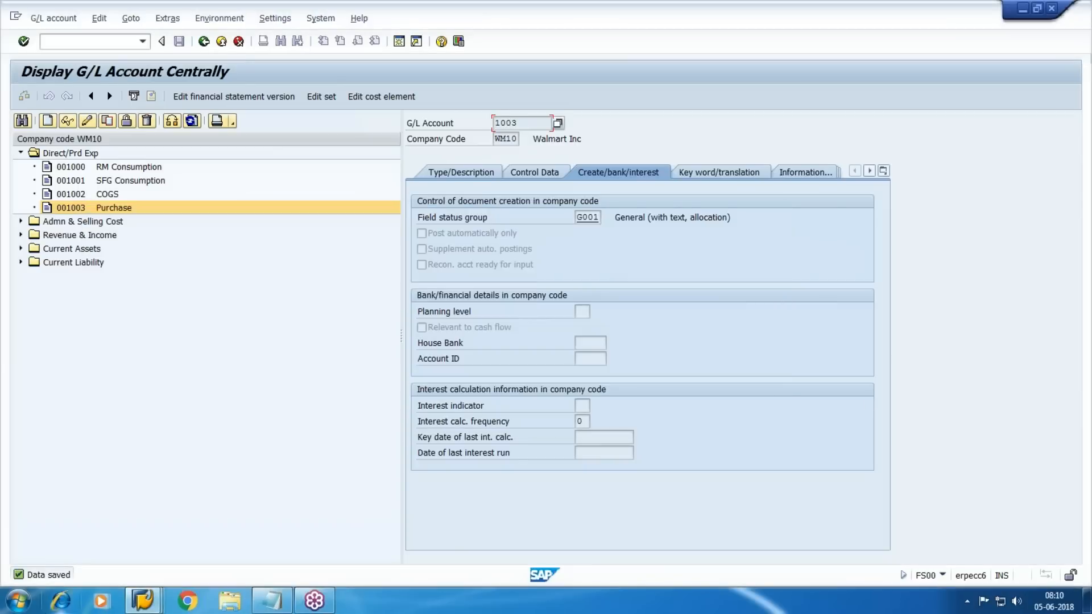
left_click(136, 595)
left_click(137, 595)
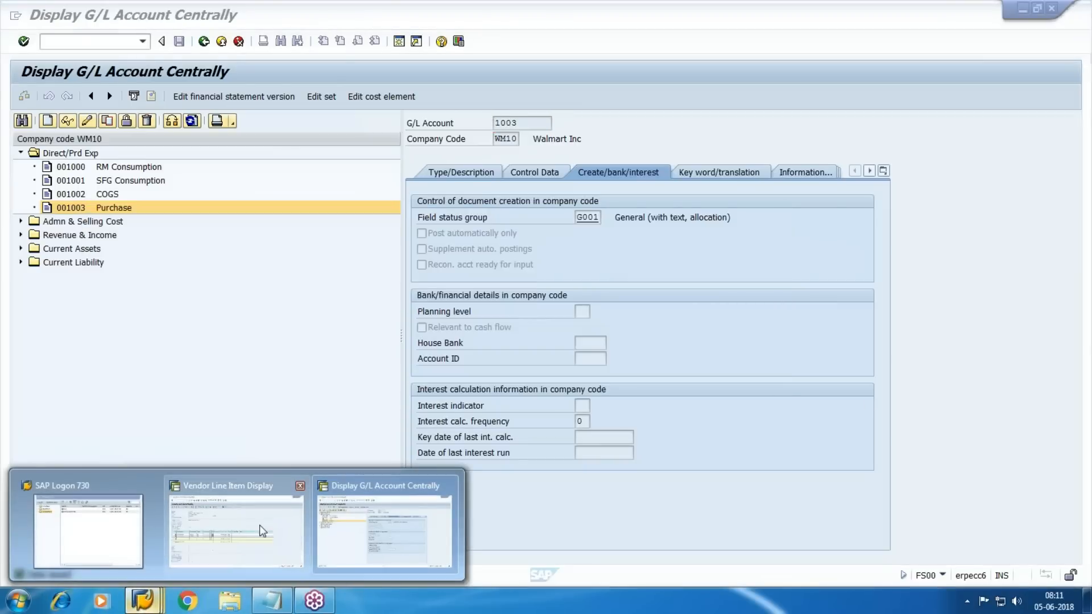
left_click(380, 531)
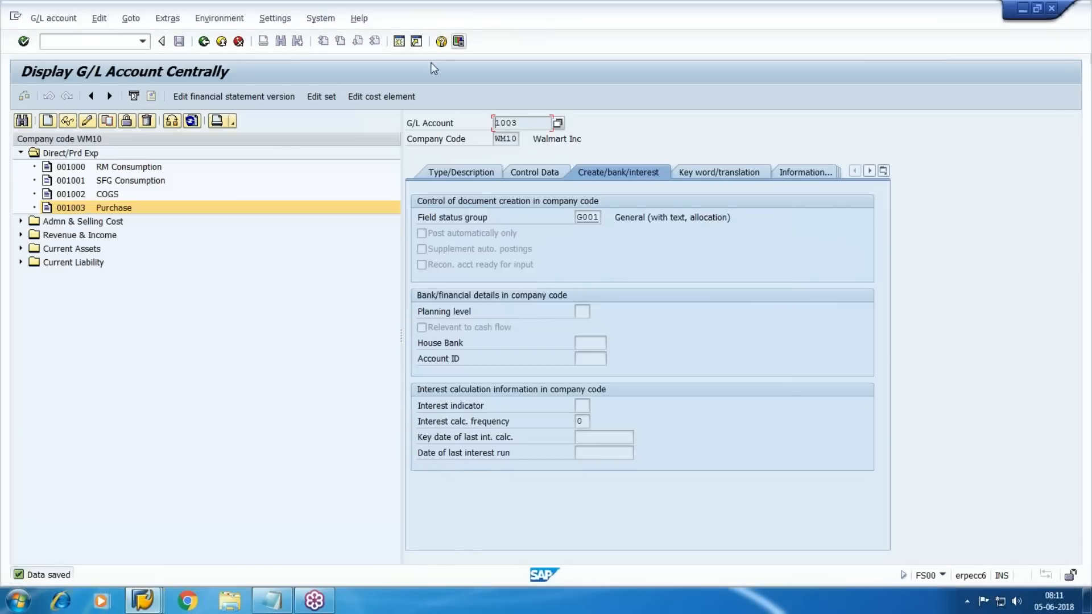
left_click(401, 41)
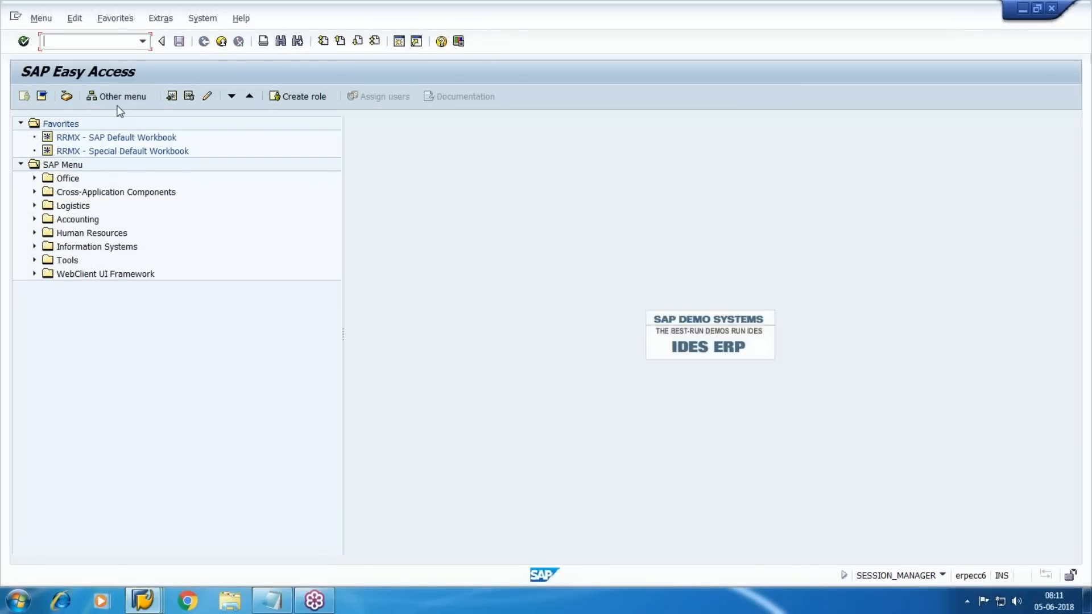
- Open the FB60 vendor invoice transaction from the Accounts Payable document entry folder in Financial Accounting
left_click(35, 219)
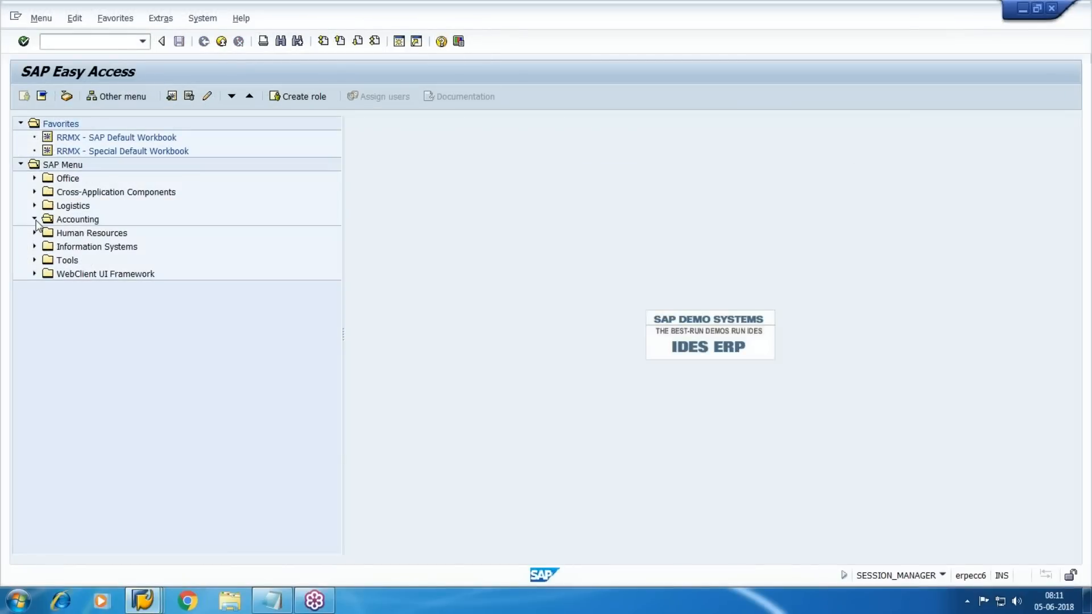
left_click(48, 234)
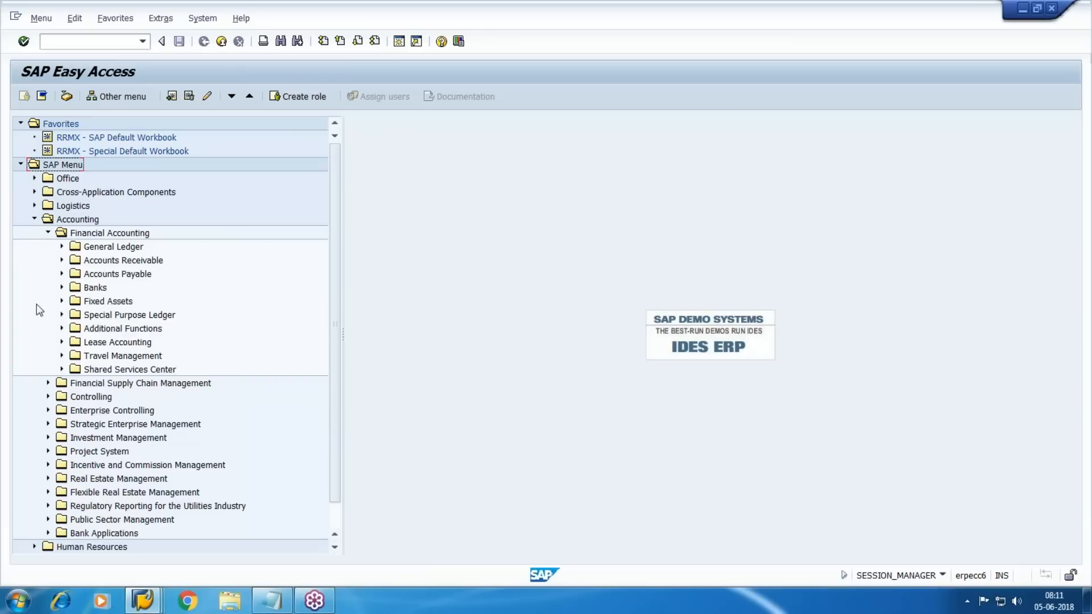
left_click(61, 260)
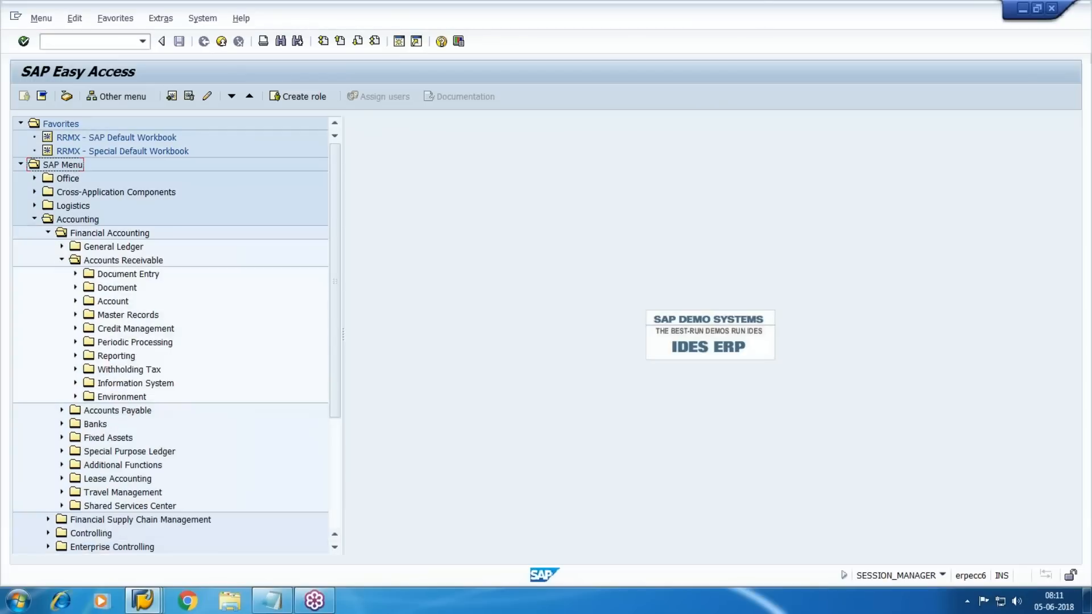
left_click(60, 261)
left_click(60, 274)
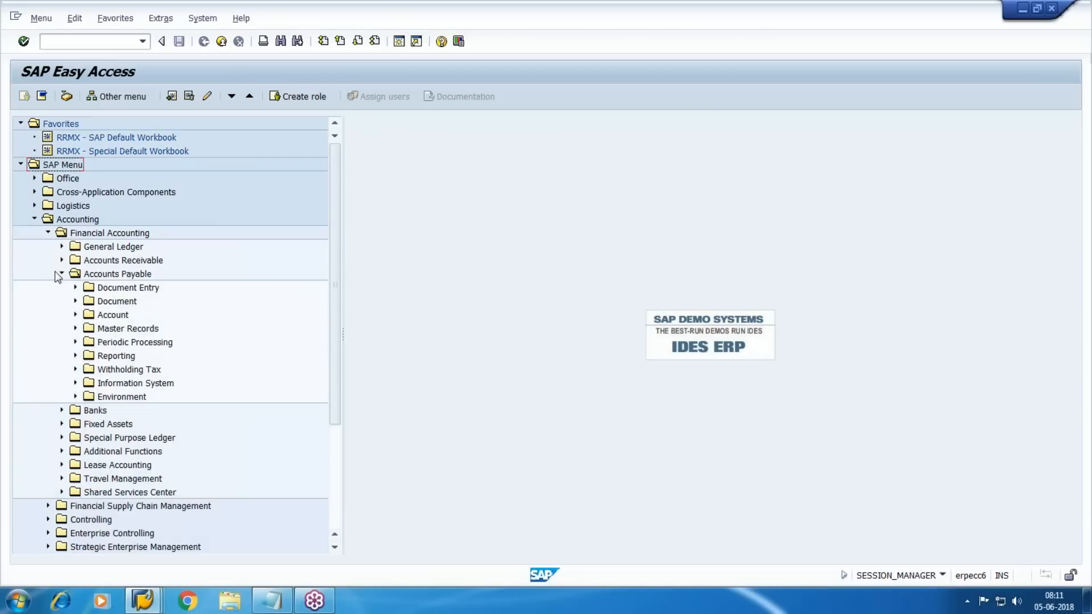
left_click(75, 287)
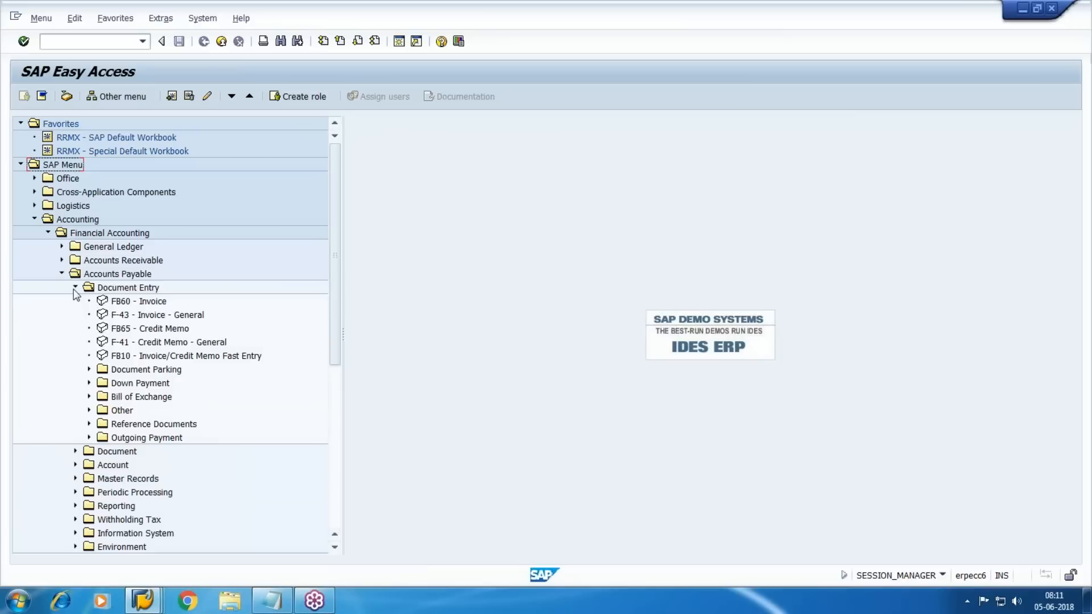
left_click(146, 300)
key("Return")
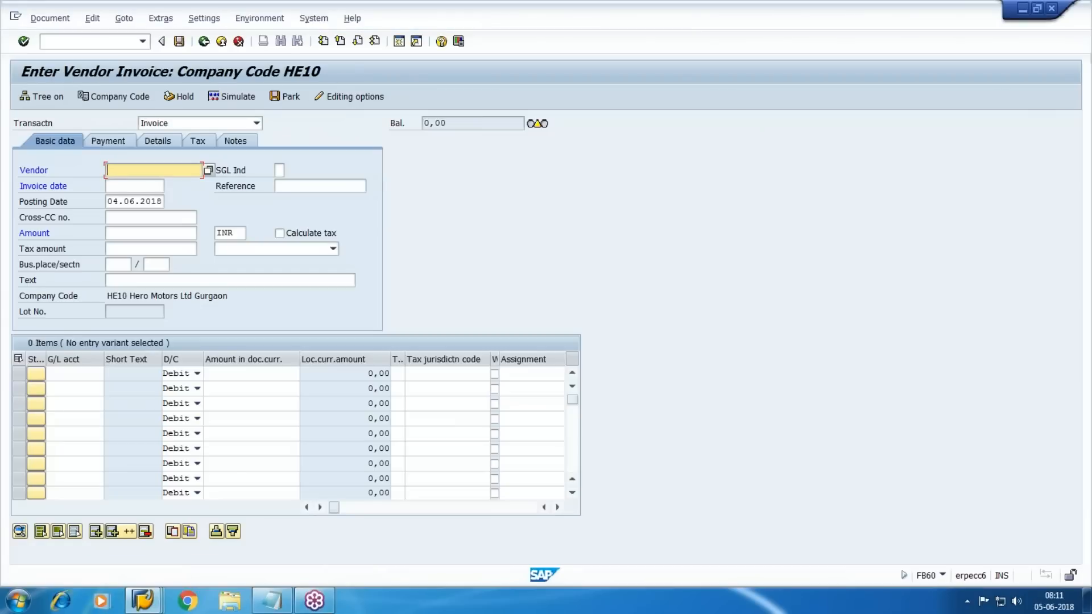
- Change the vendor invoice's company code to WM10
left_click(124, 97)
key("BackSpace")
type("WM10")
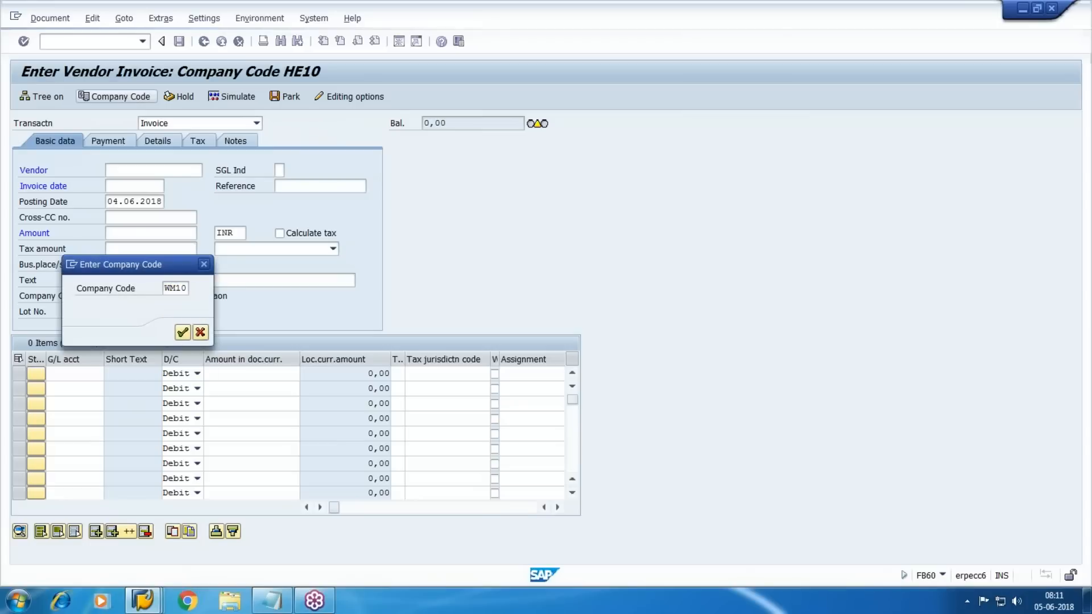
key("Return")
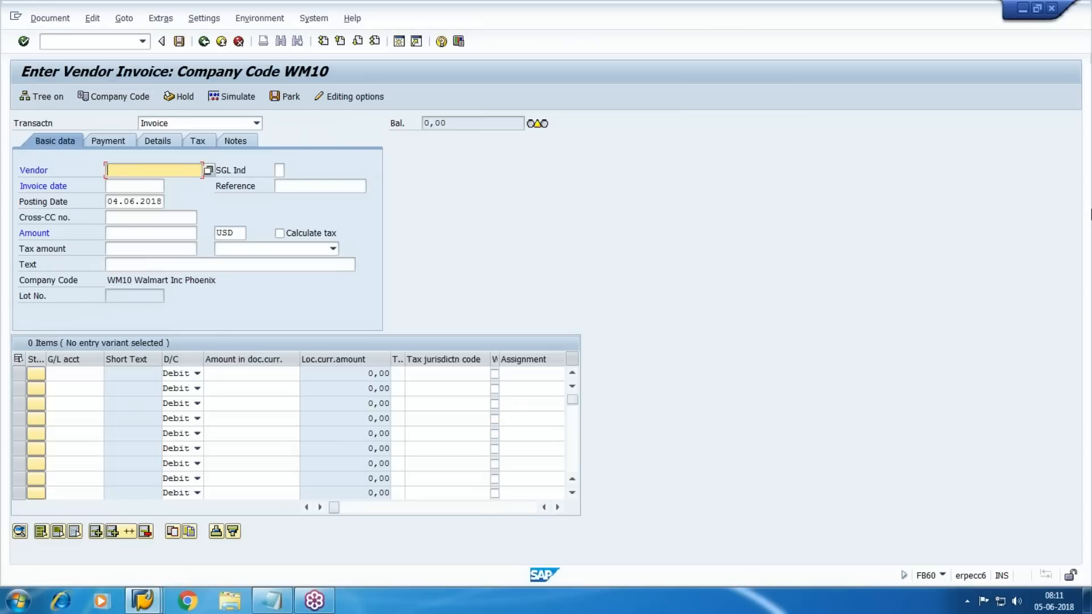
left_click(1082, 180)
left_click(966, 208)
mouse_move(213, 178)
left_mouse_down()
mouse_move(141, 184)
mouse_move(228, 147)
mouse_move(196, 180)
left_mouse_up()
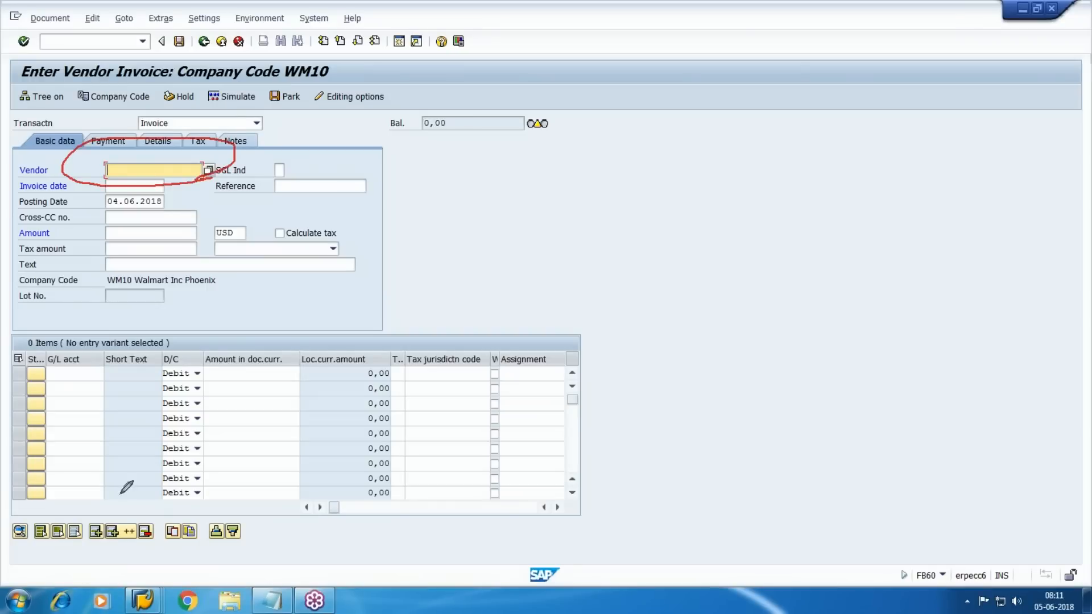
mouse_move(91, 380)
left_mouse_down()
mouse_move(9, 359)
mouse_move(94, 388)
left_mouse_up()
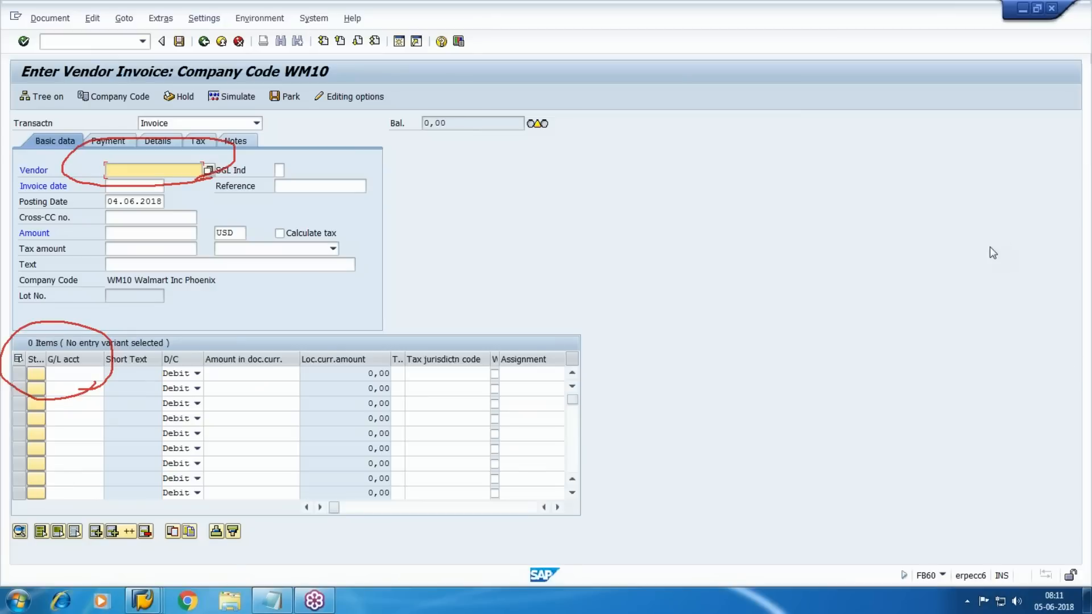
- Open a new session from the vendor invoice screen and start the FK01 Create Vendor transaction
left_click(985, 264)
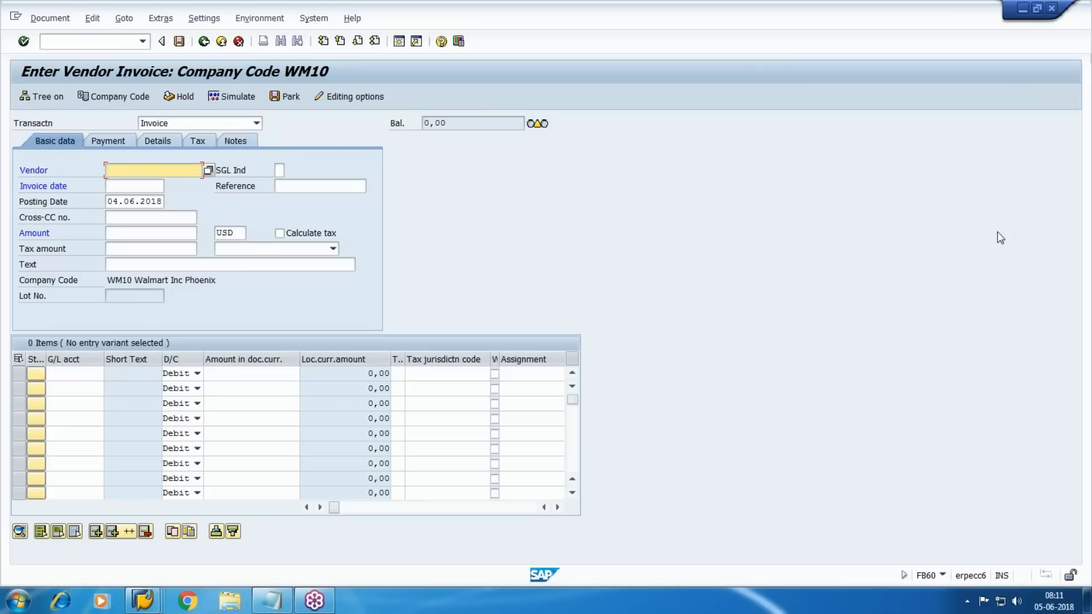
left_click(416, 41)
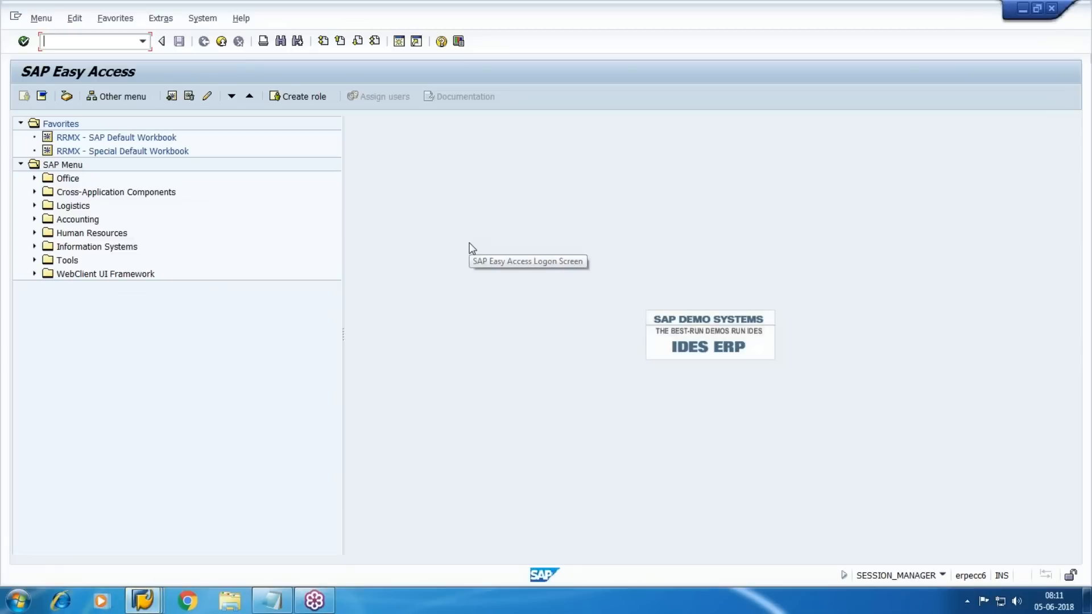
type("FK01")
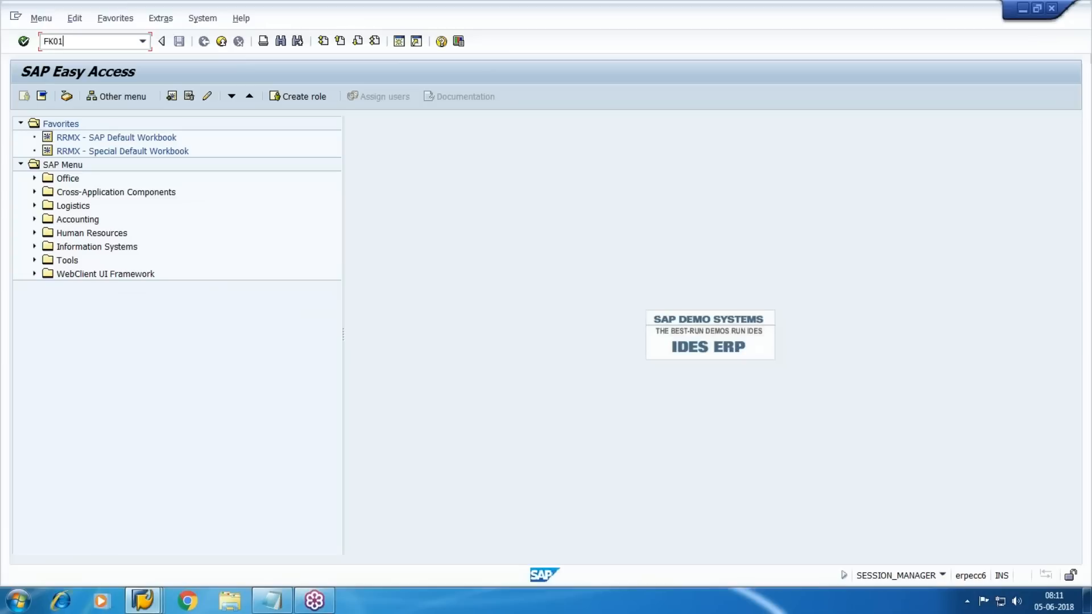
key("Return")
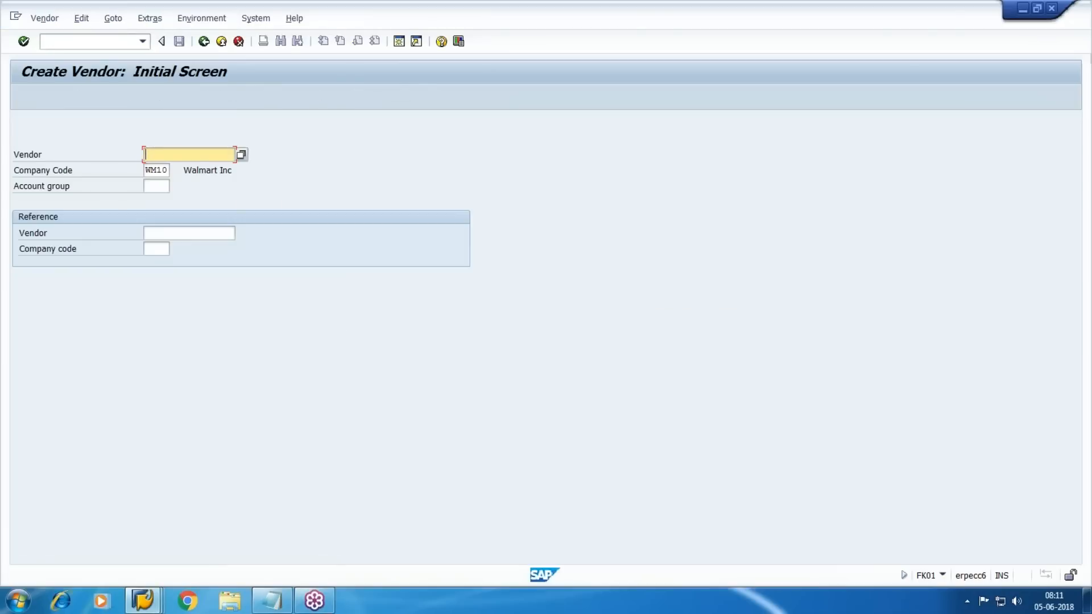
- Assign account group WK1 to the new vendor in company code WM10 and continue to the address data
key("Tab")
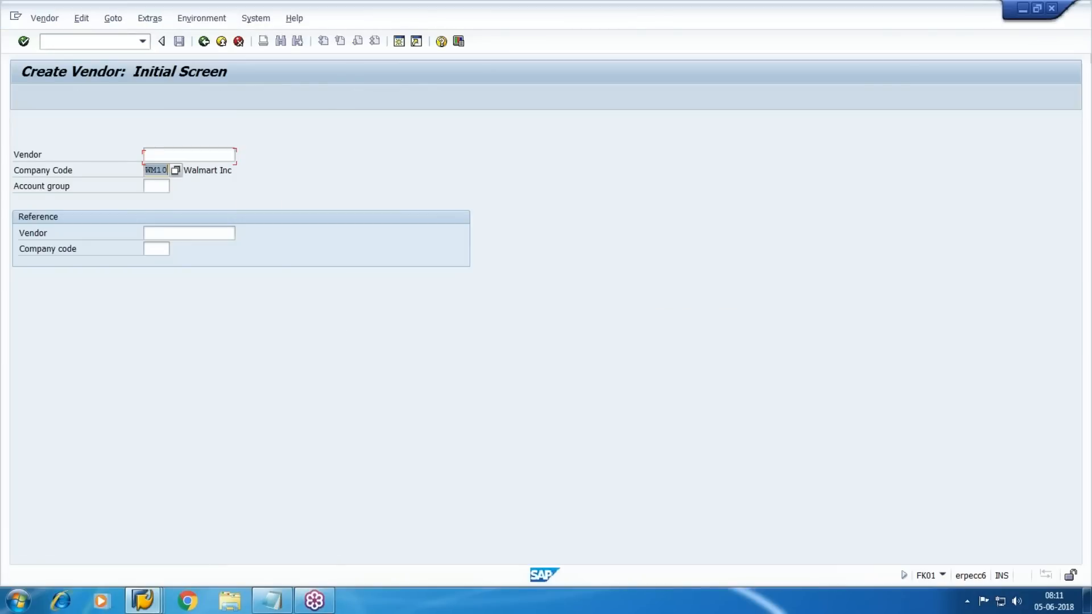
key("Tab")
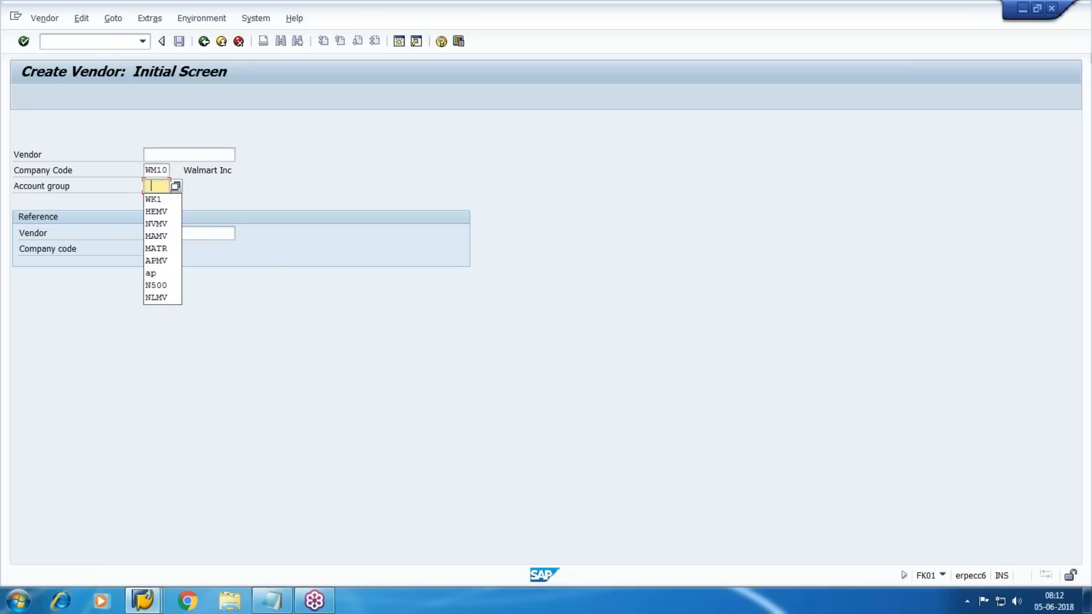
key("Down")
key("Down")
key("Up")
key("F4")
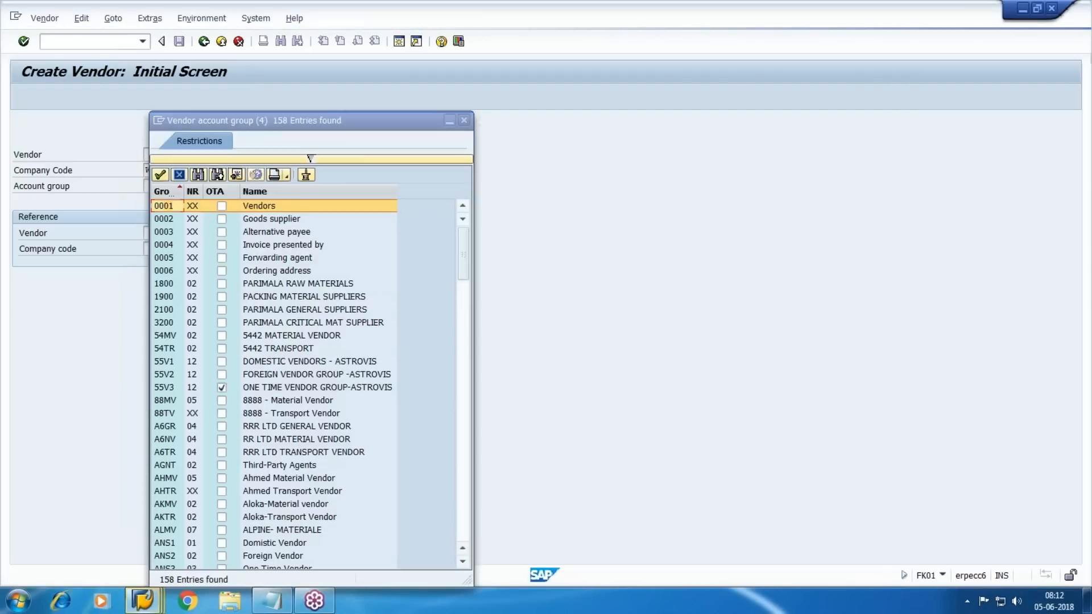
key("ctrl+f")
type("wk1")
key("Return")
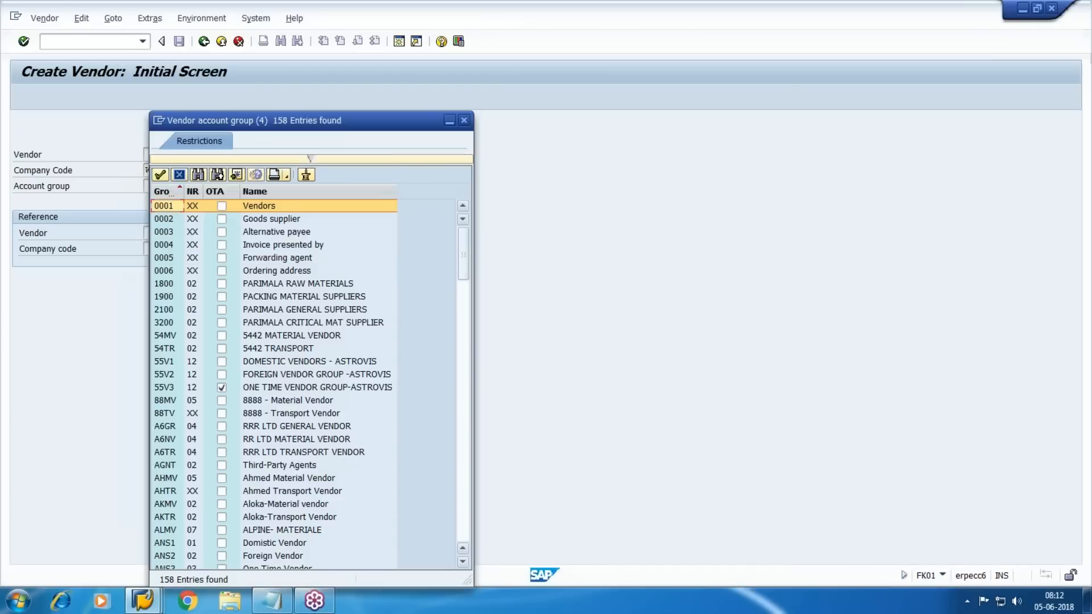
key("Return")
key("shift+Tab")
key("shift+Tab")
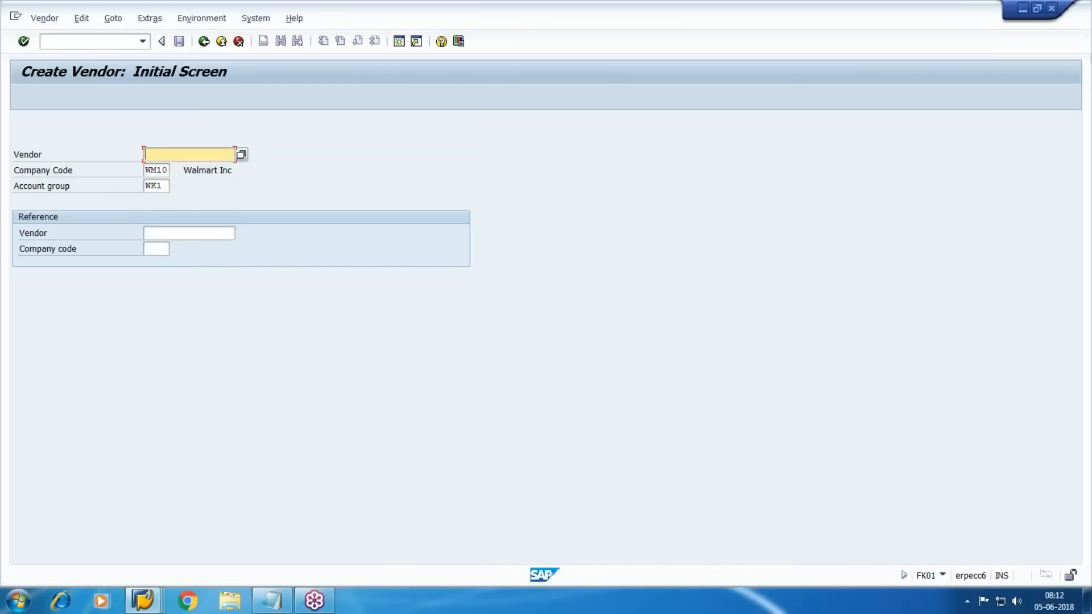
left_click(24, 41)
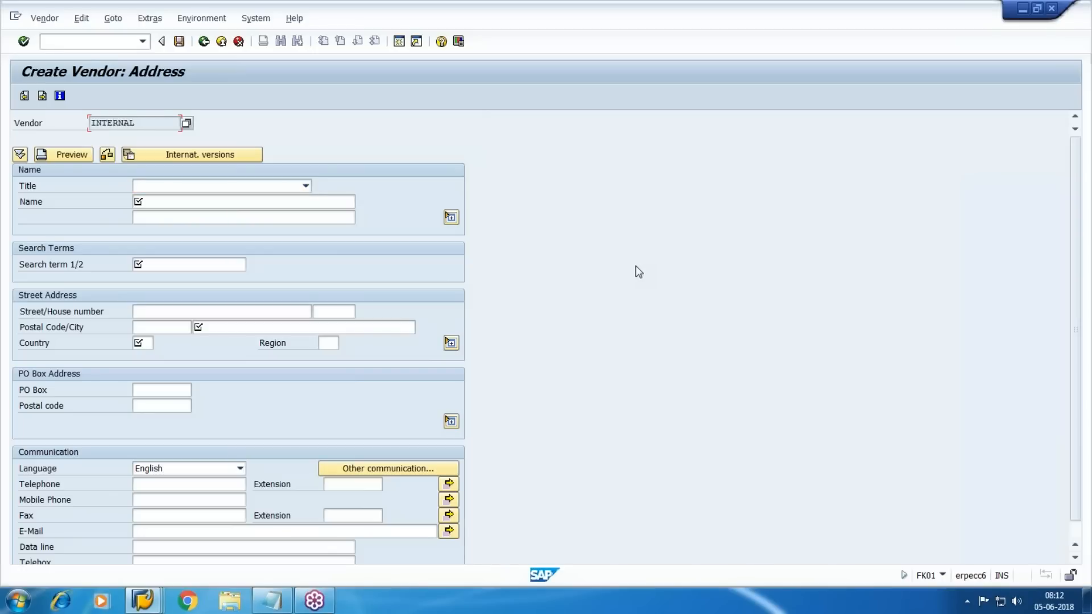
- Set the new vendor's title to Company
key("Tab")
key("Tab")
key("Tab")
key("Tab")
key("Tab")
key("Tab")
key("shift+Tab")
key("Down")
key("Tab")
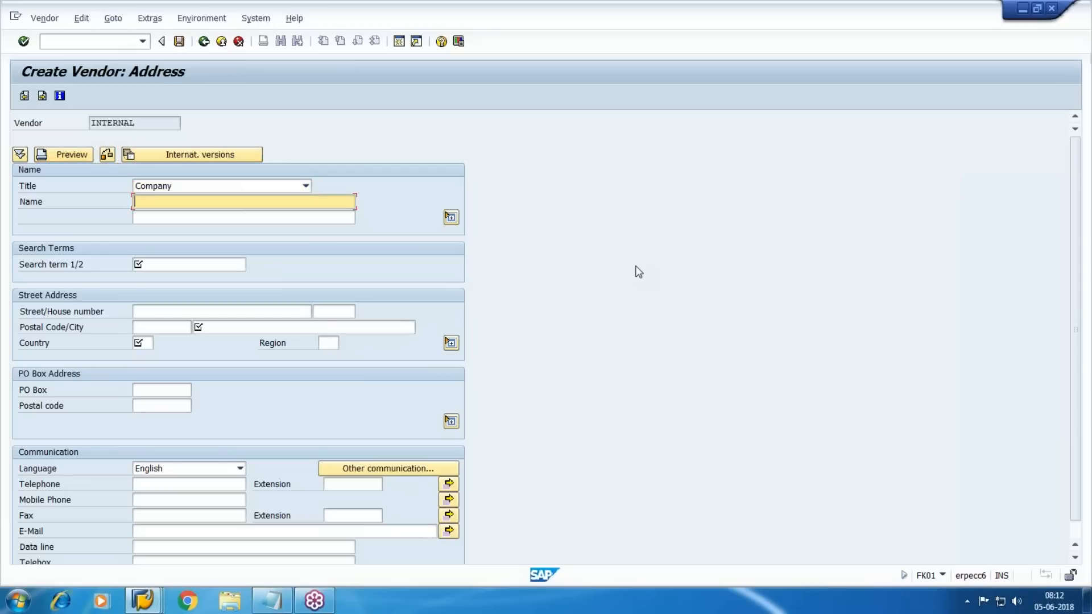
- Name the vendor "Walmart Test Vendor" and enter the search term "walmart"
type("Wa")
key("Down")
key("Return")
key("BackSpace")
key("BackSpace")
key("BackSpace")
key("BackSpace")
key("BackSpace")
key("BackSpace")
key("BackSpace")
key("BackSpace")
key("BackSpace")
key("BackSpace")
key("BackSpace")
key("BackSpace")
key("BackSpace")
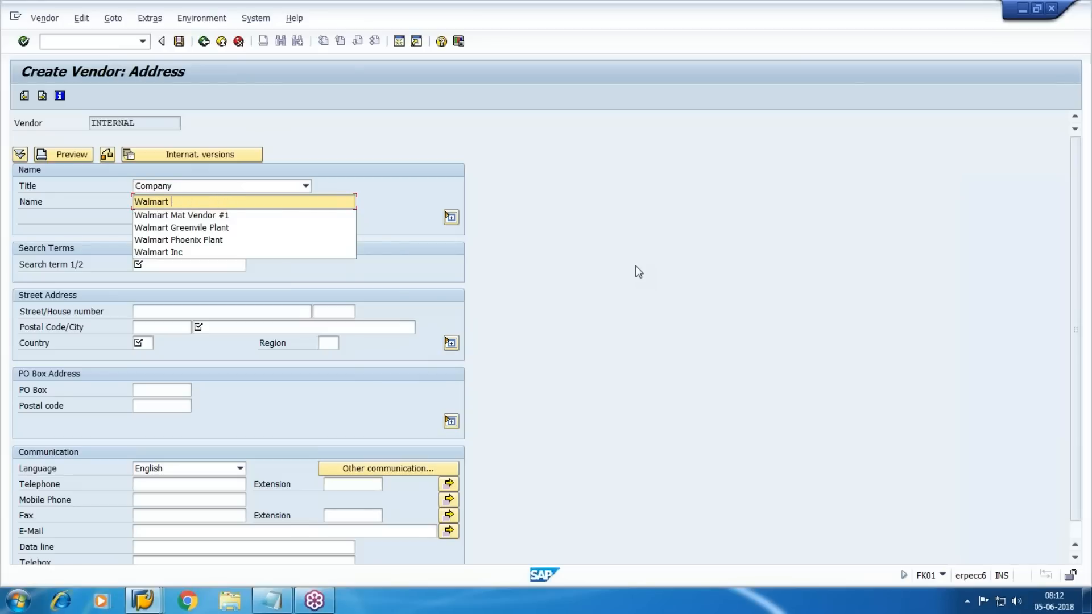
type("Test ")
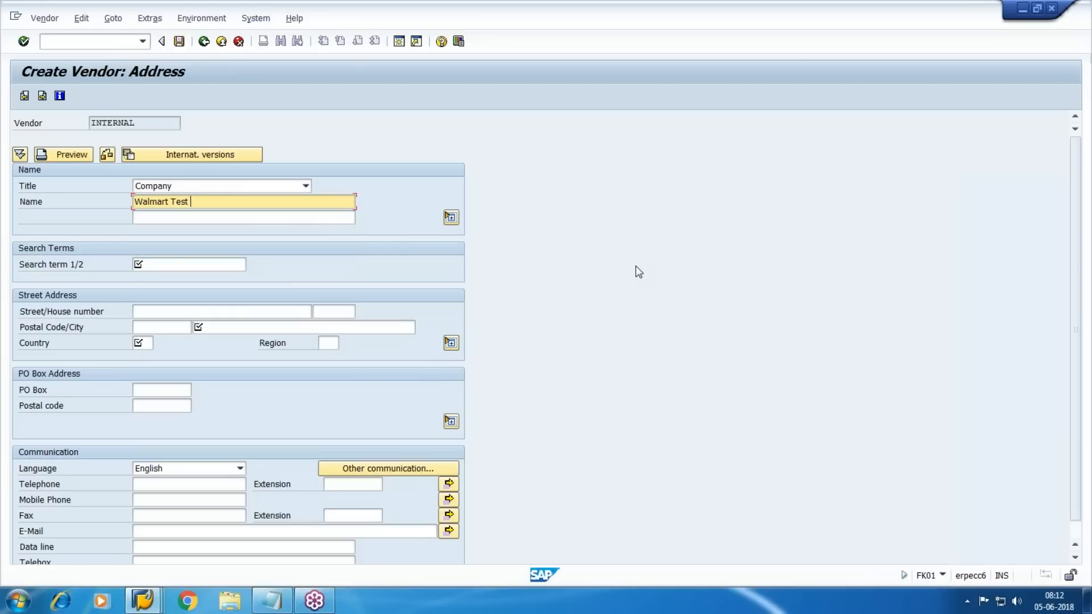
type("Vendor")
key("Tab")
key("Tab")
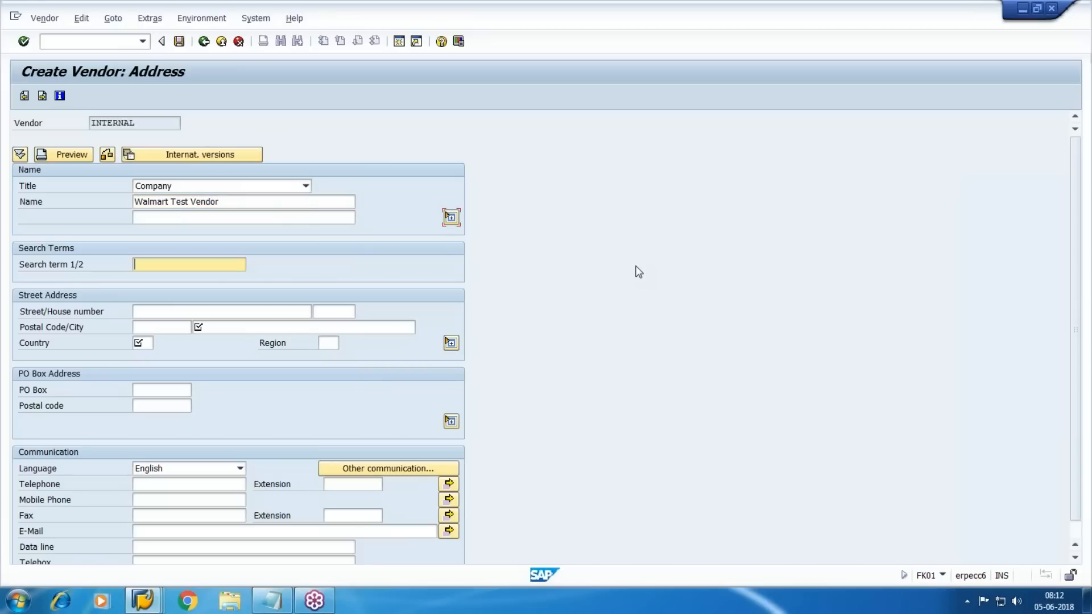
type("walmart")
key("Tab")
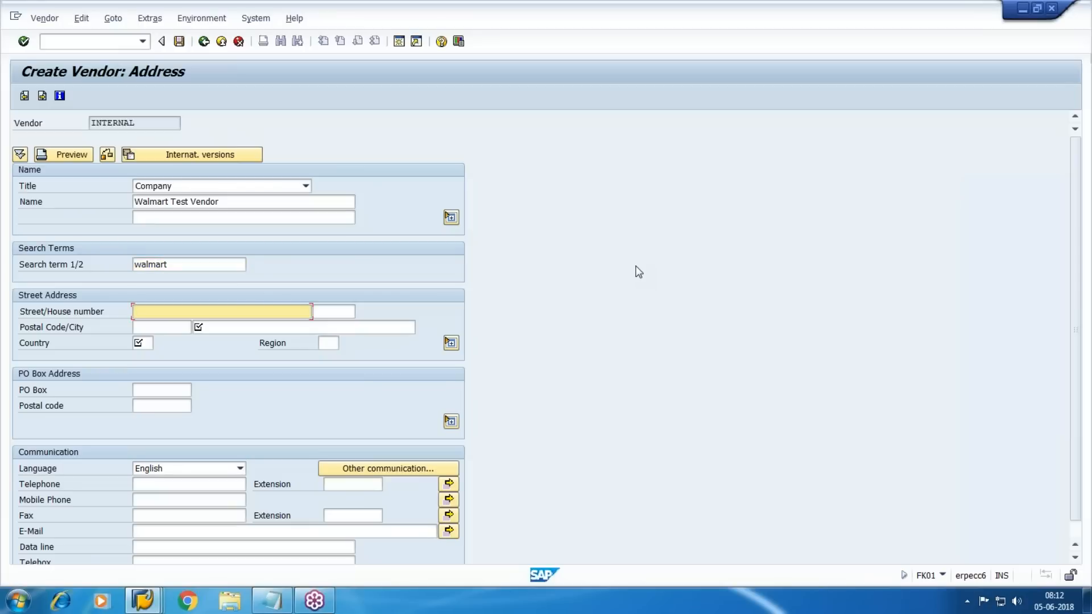
- Enter the vendor's street and house number in the street address
key("Tab")
key("shift+Tab")
type("street #5")
key("Tab")
key("Tab")
key("Tab")
key("shift+Tab")
key("shift+Tab")
key("shift+Tab")
key("Tab")
type("40")
key("Tab")
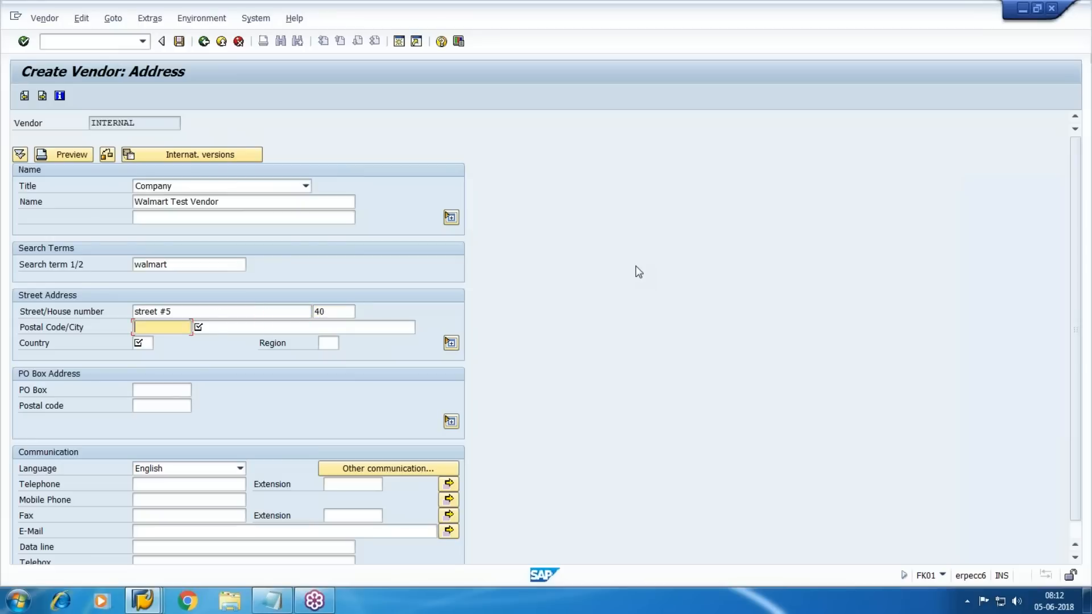
- Fill in the vendor's postal code and city
type("12")
key("Down")
key("Down")
key("Return")
key("Tab")
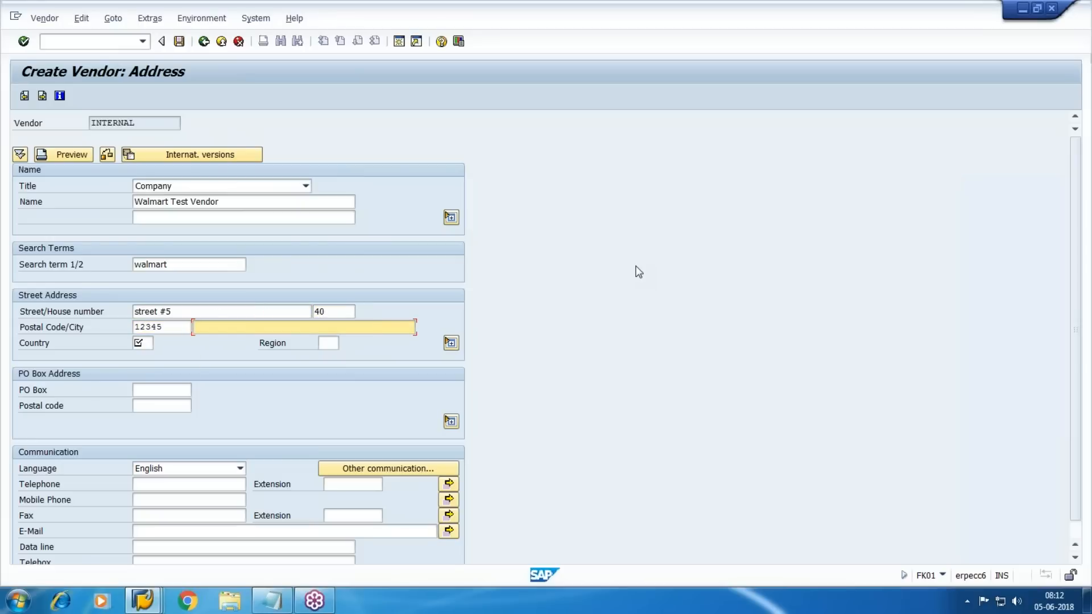
type("Gree")
key("Down")
key("Return")
key("Tab")
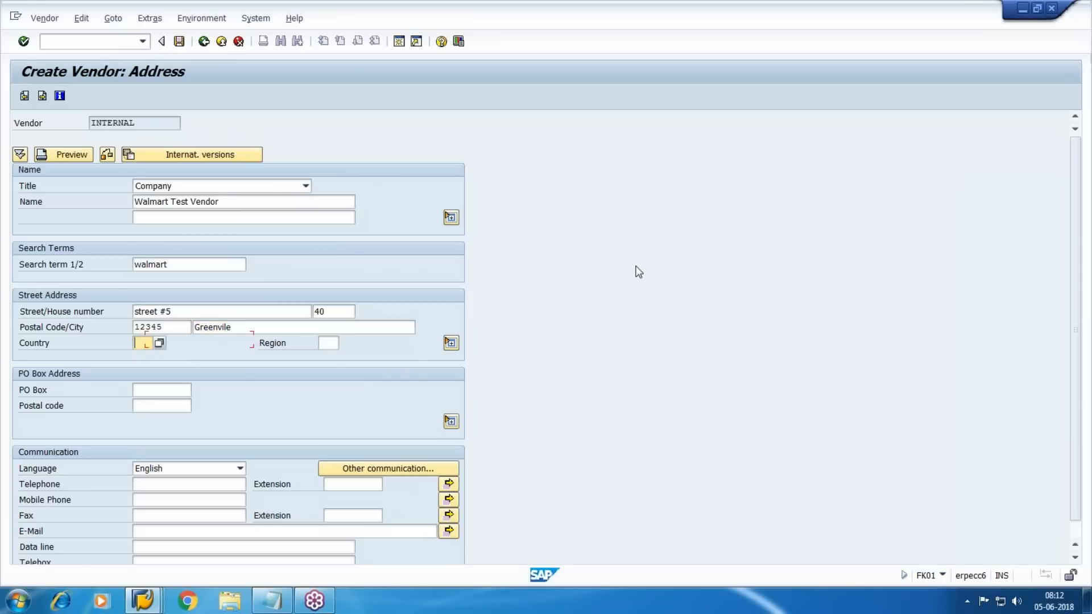
- Set the vendor's country to US and region to SC, and confirm the address entries
type("US")
key("Tab")
type("SC")
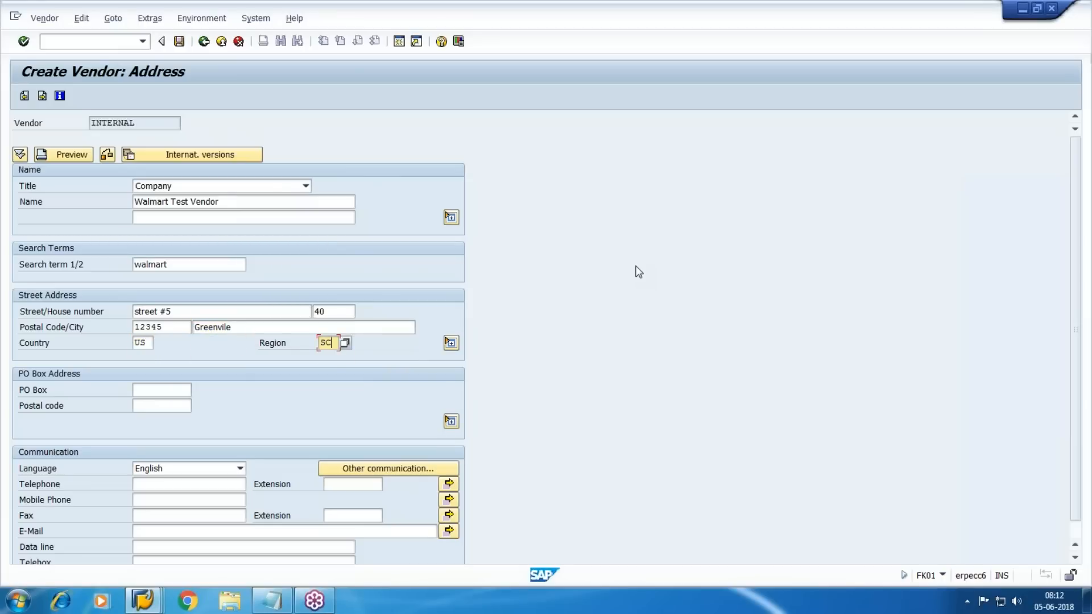
key("Tab")
key("Return")
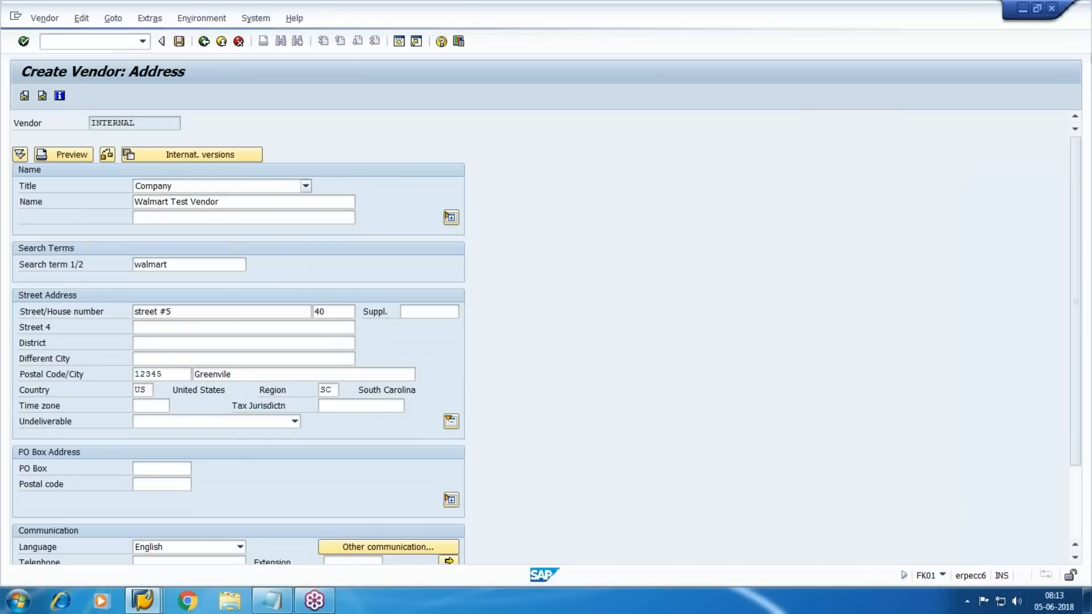
- Continue past the remaining general data and the contact persons to the vendor's accounting information without adding entries
key("Return")
key("Return")
key("Return")
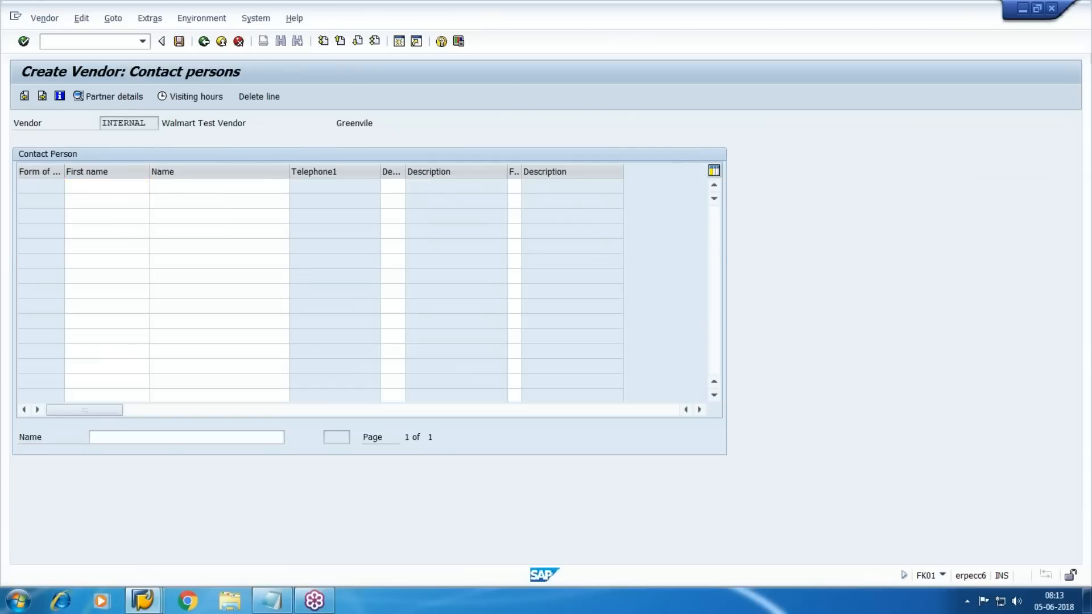
key("Return")
- Set the vendor's reconciliation account to 3503 and the sort key to 012
key("F4")
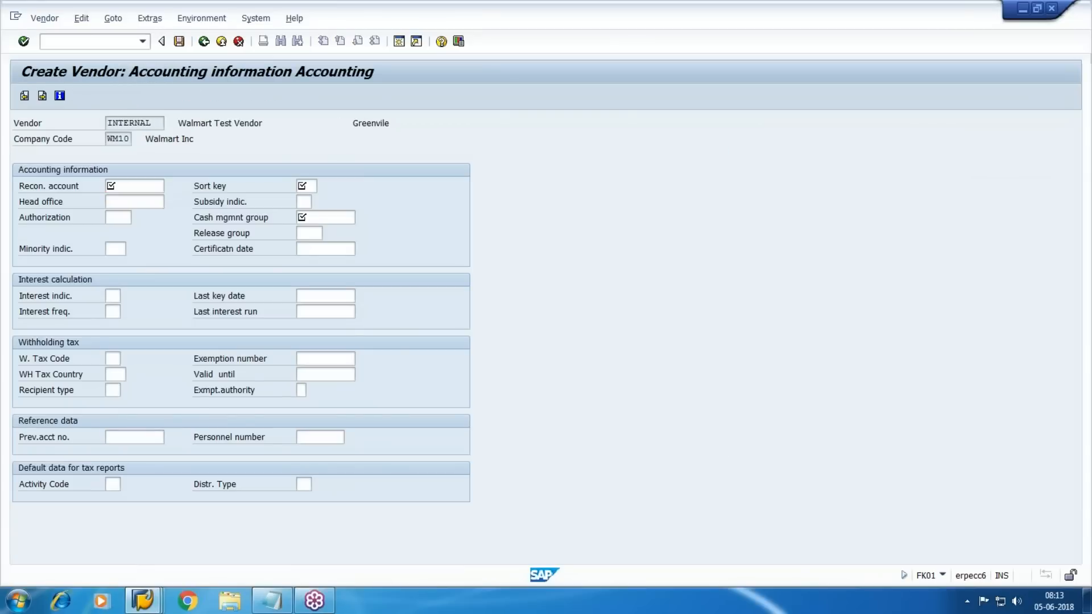
key("Return")
key("Tab")
type("012")
- Choose cash management group A1 for the vendor and continue to the payment transactions data
key("Tab")
key("Tab")
key("Tab")
key("Tab")
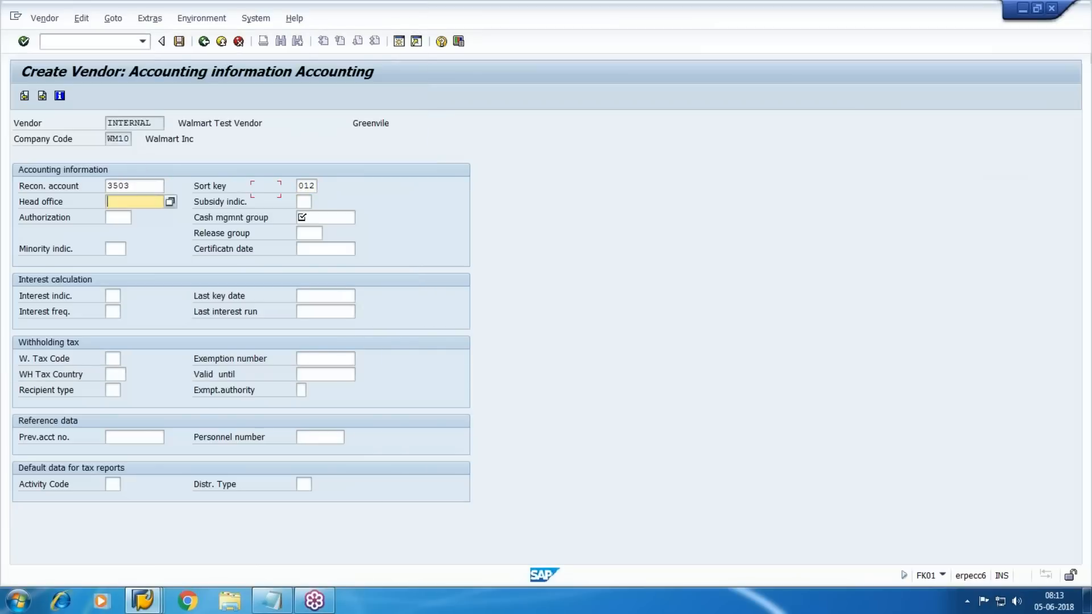
key("F4")
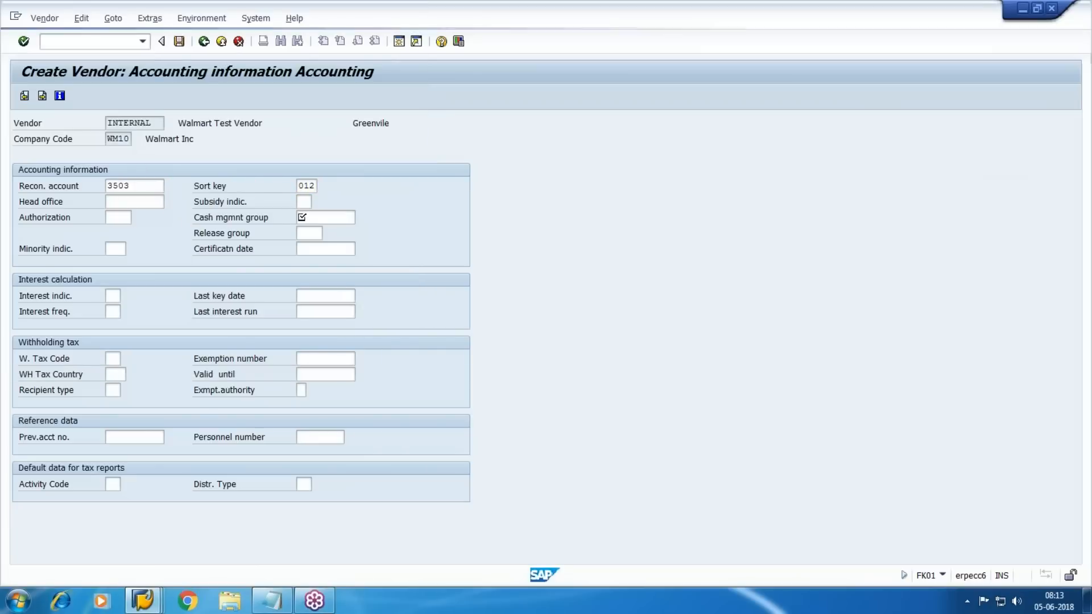
key("Return")
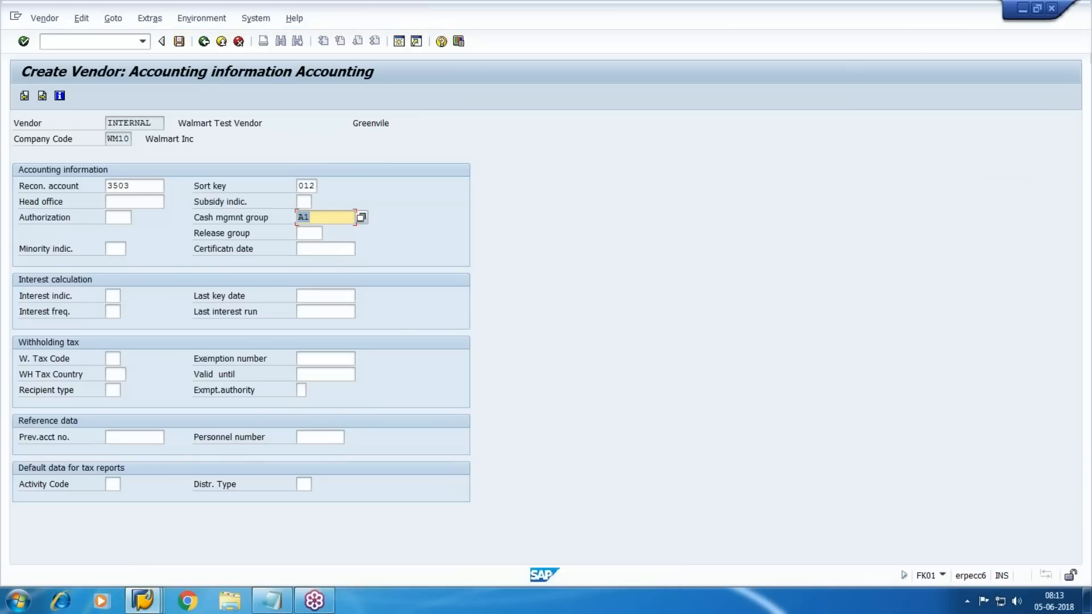
key("Return")
- Set payment terms 0001 and tolerance group WMDO for the vendor, and save the vendor master record
key("Tab")
type("0001")
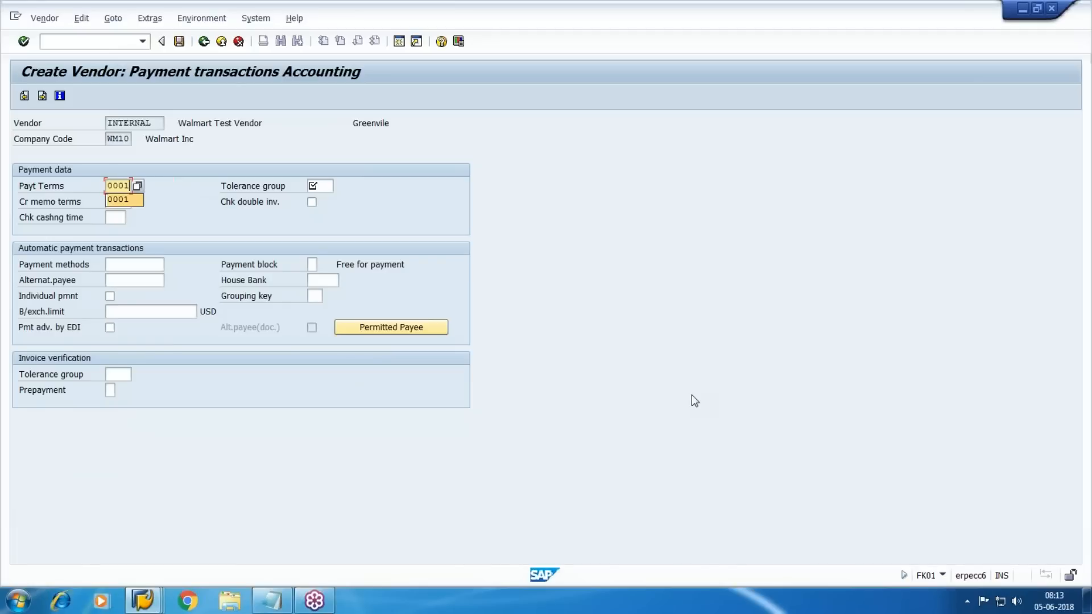
key("Return")
key("F4")
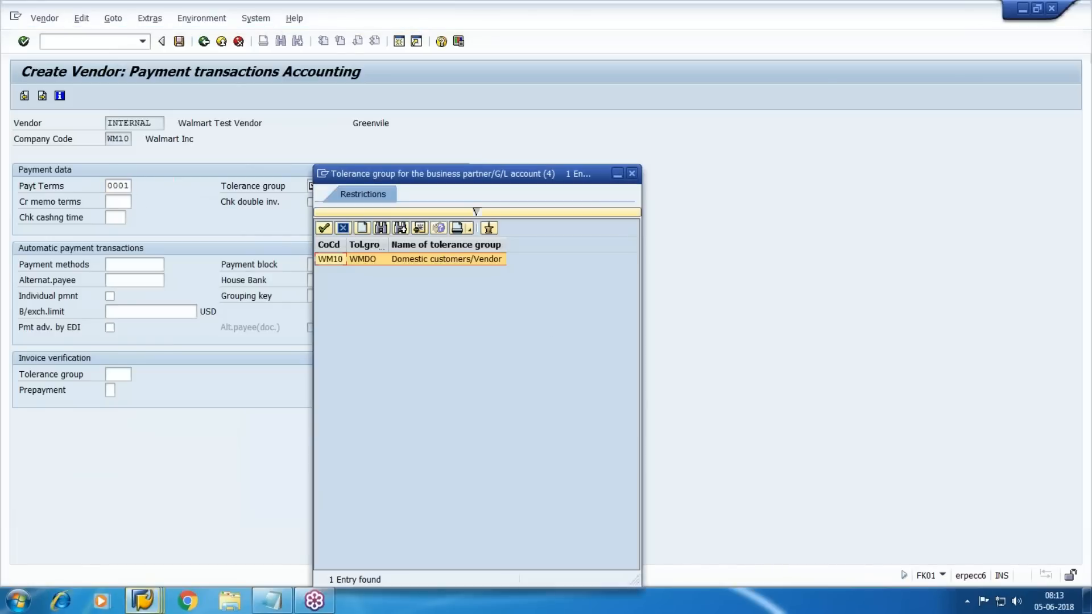
double_click(422, 261)
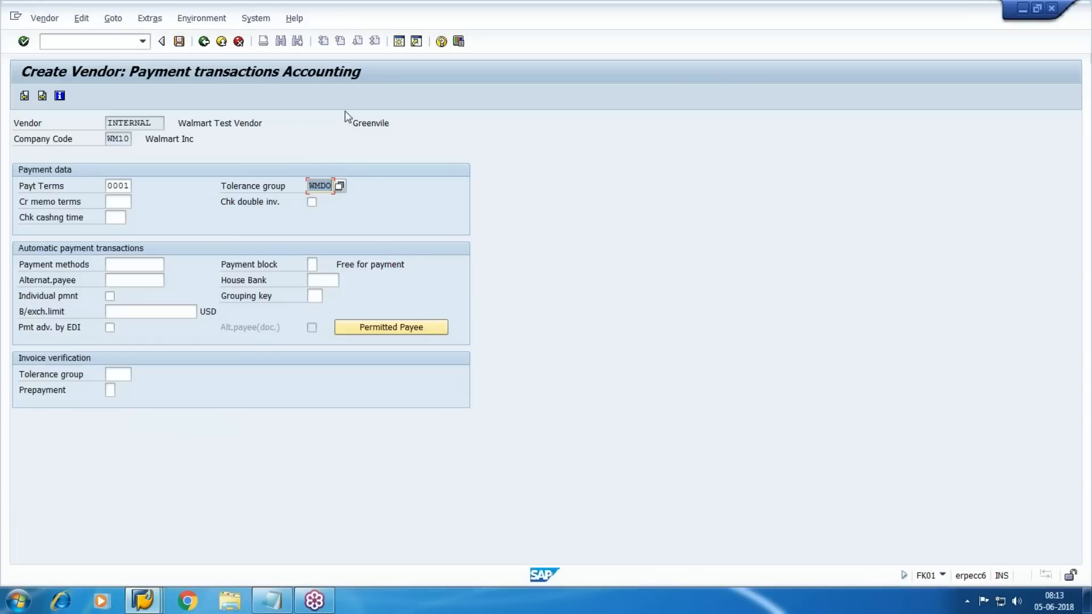
left_click(179, 41)
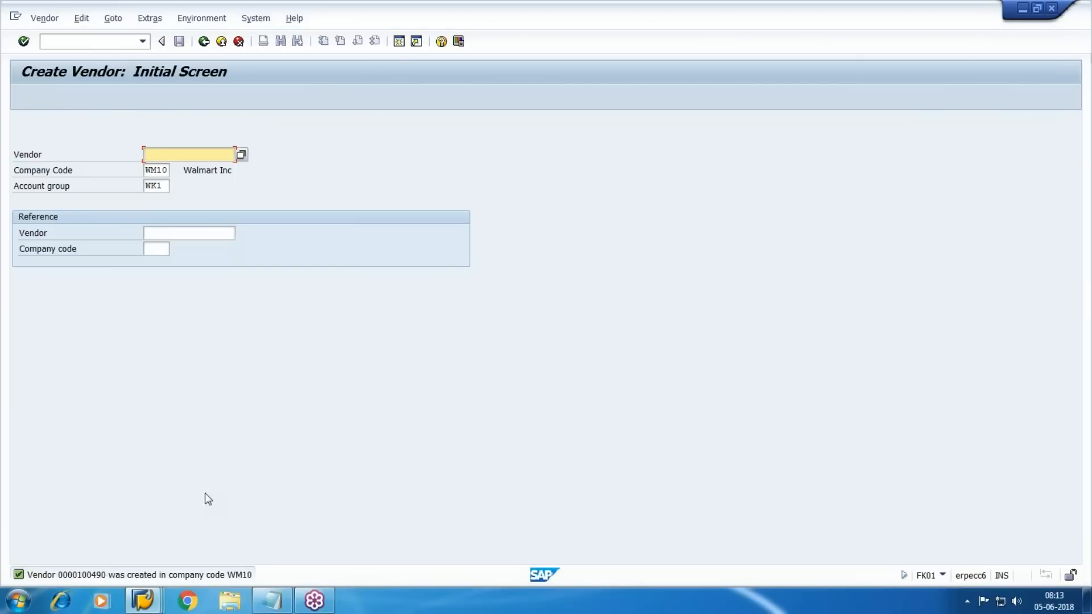
- Switch back to the FB60 vendor invoice session and search for vendors in company code WM10
left_click(144, 600)
left_click(524, 527)
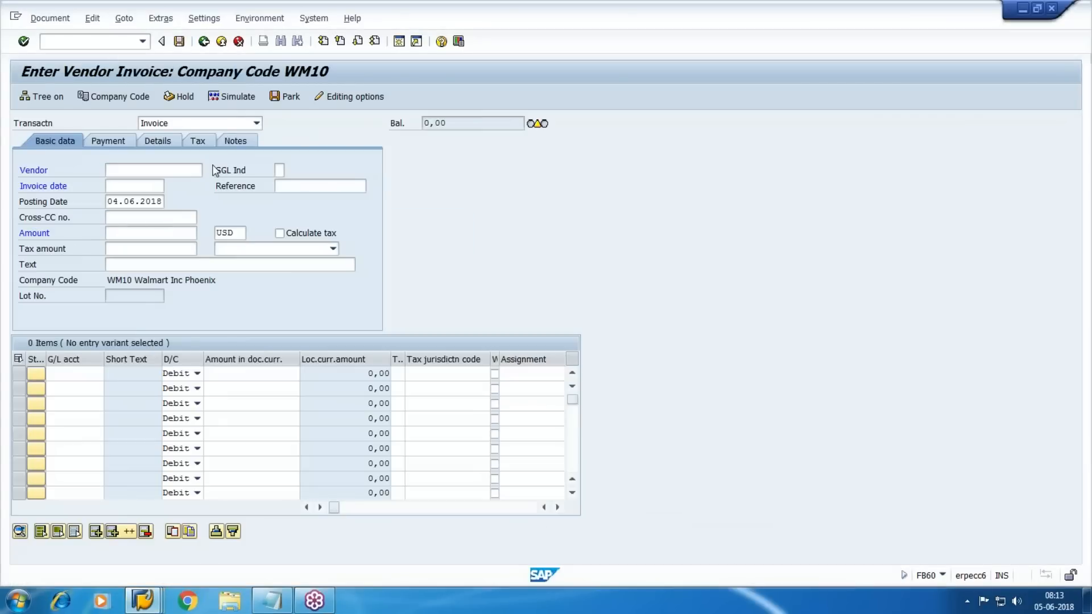
key("F4")
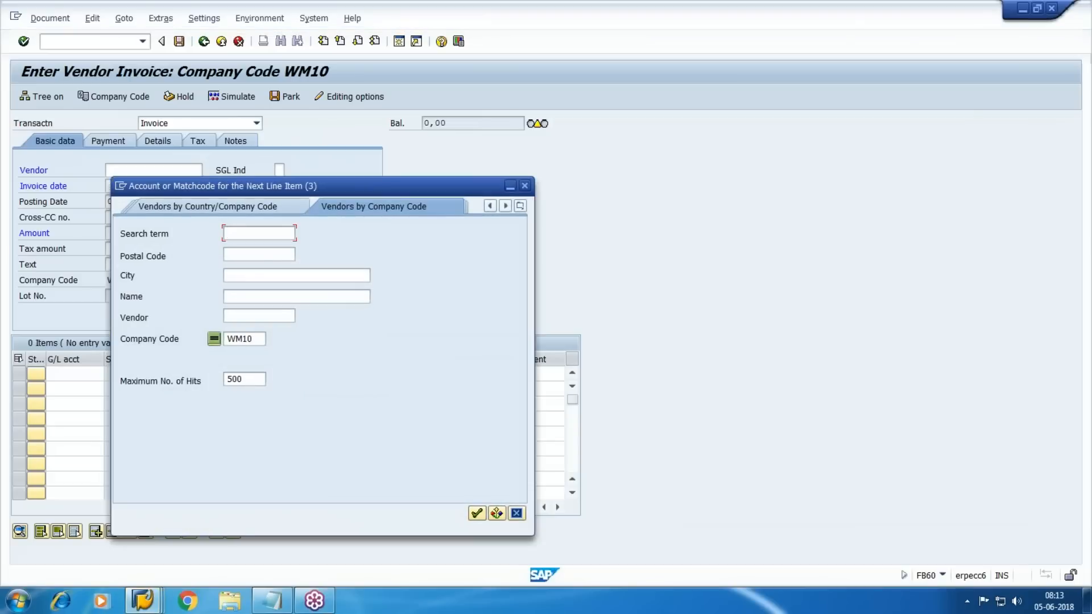
left_click(477, 514)
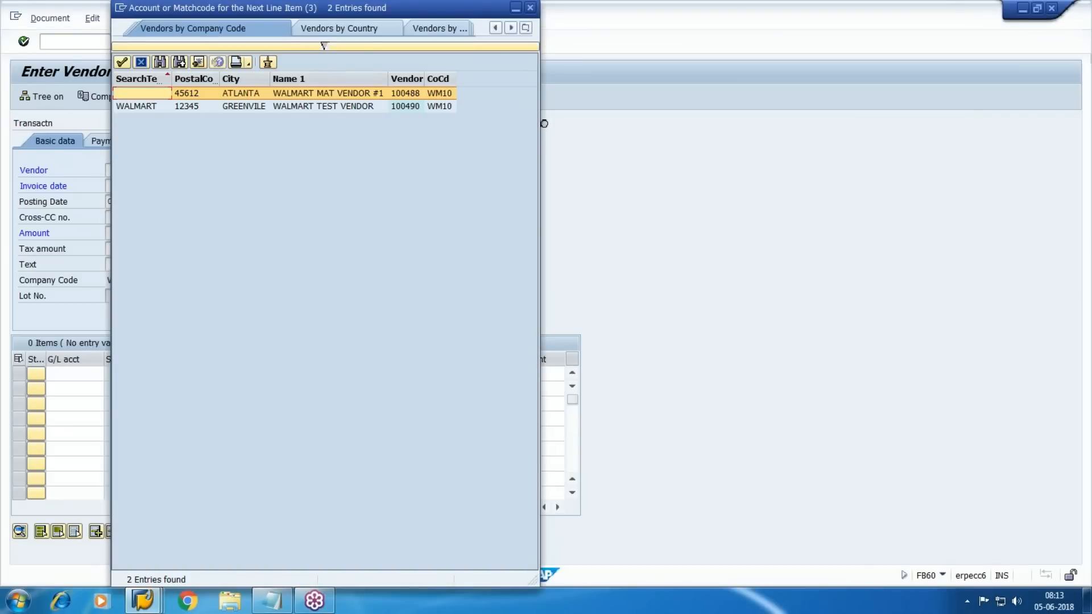
- Compare the two vendors listed for company code WM10, and close the search list without choosing one
key("Down")
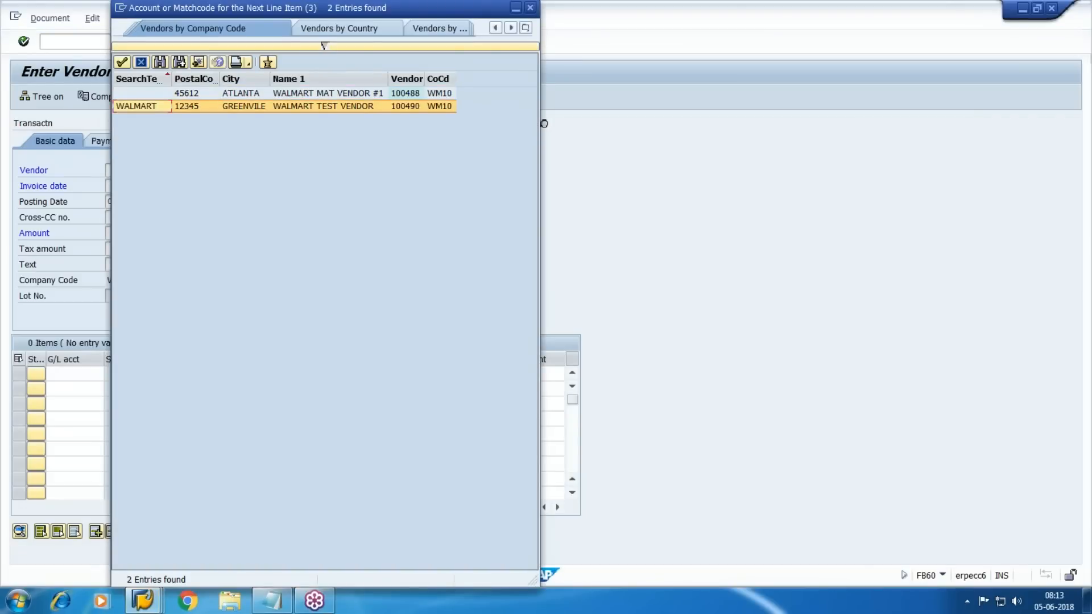
key("Up")
key("Down")
key("Up")
key("Down")
key("Up")
key("Down")
key("Up")
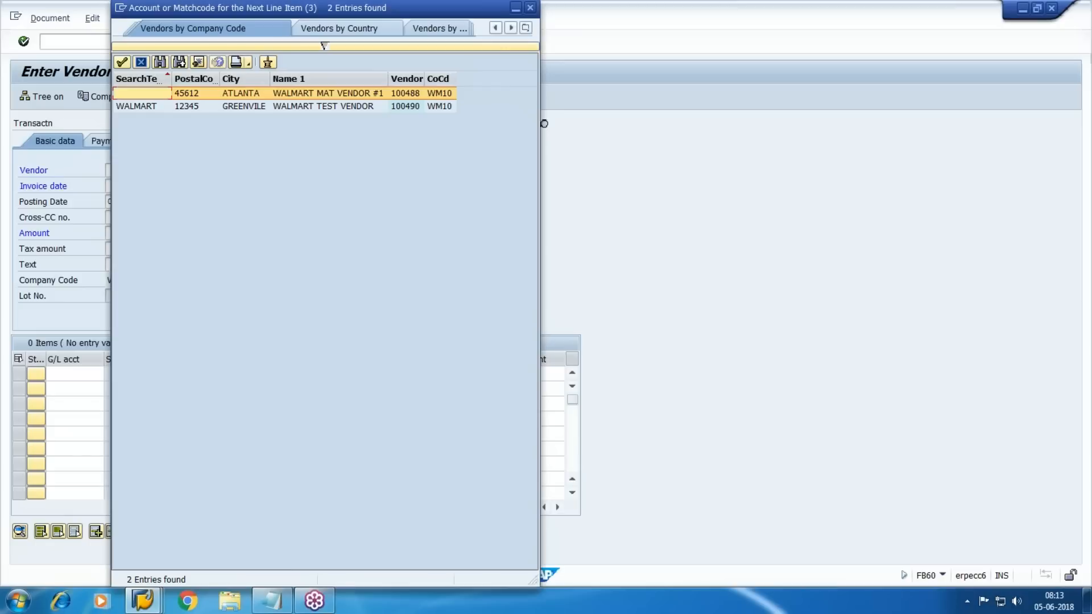
key("Down")
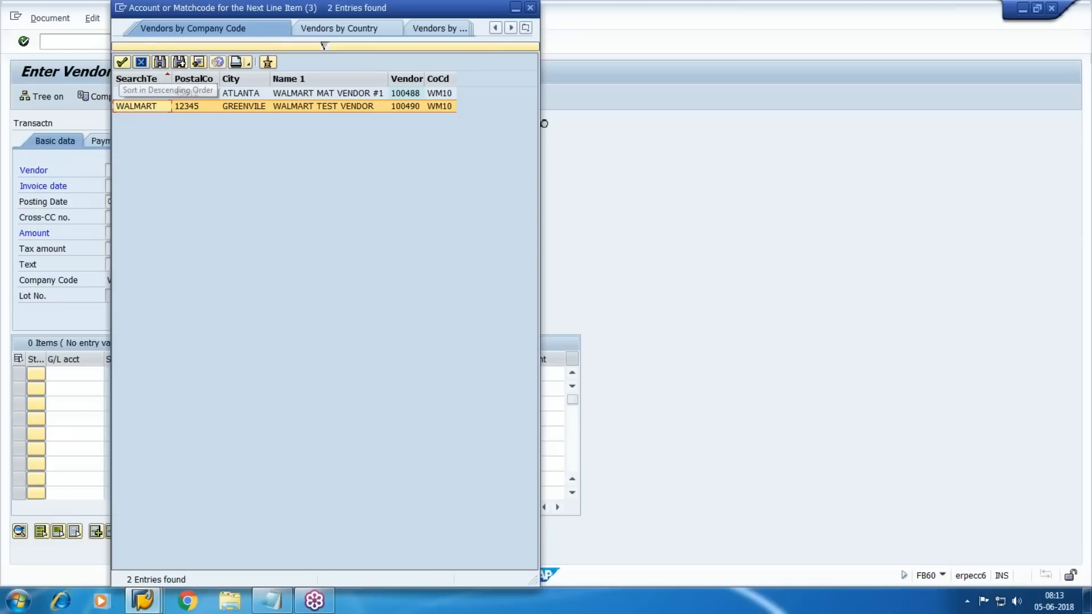
left_click(141, 61)
- Start a purchase order with ME21N in a new session and choose Walmart Test Vendor from company code WM10
left_click(402, 44)
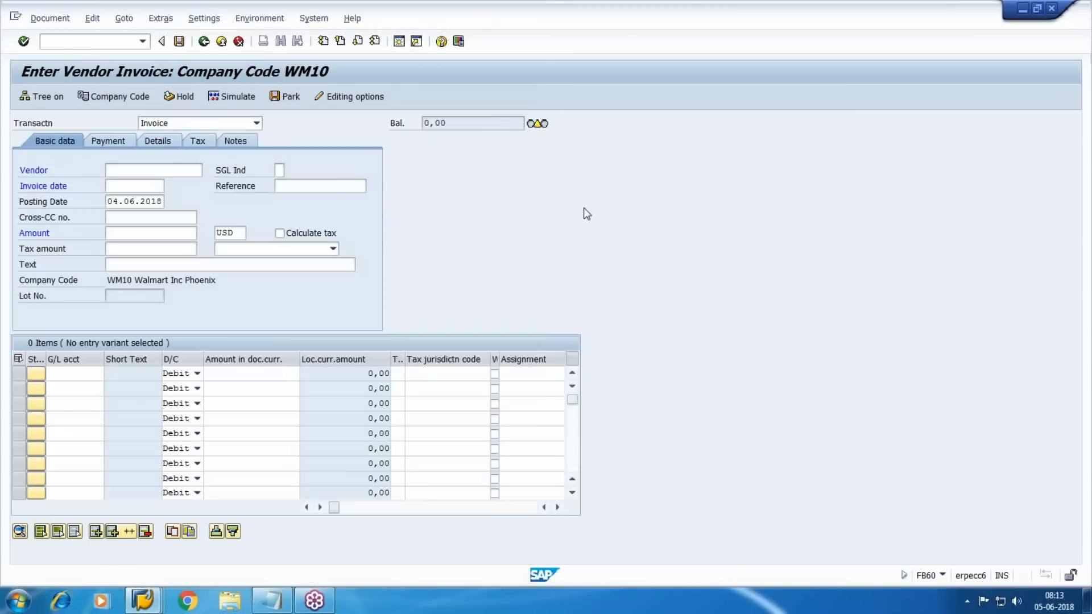
type("ME21N")
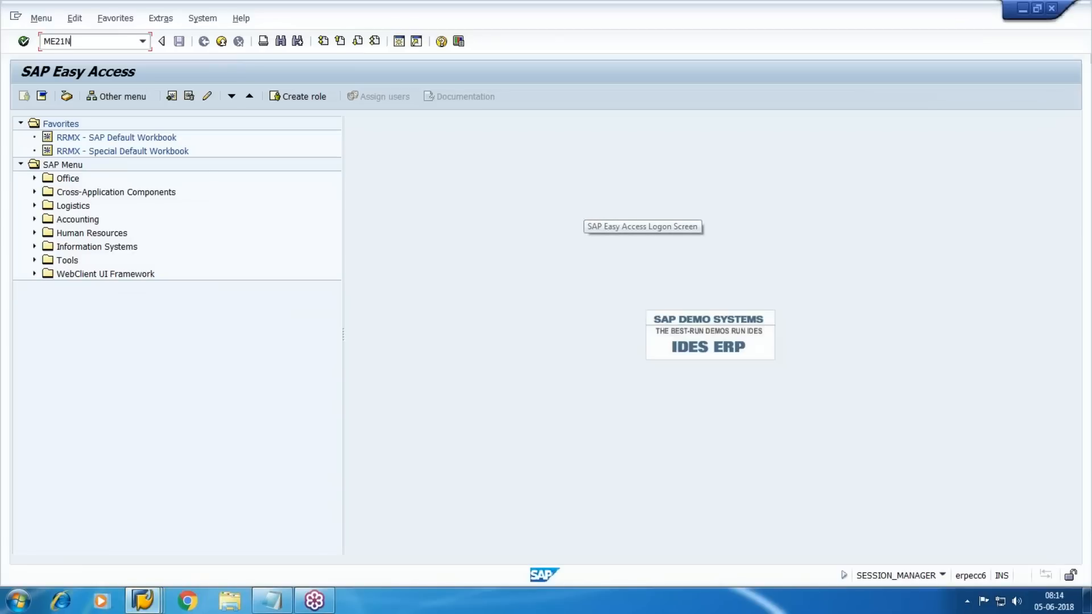
key("Return")
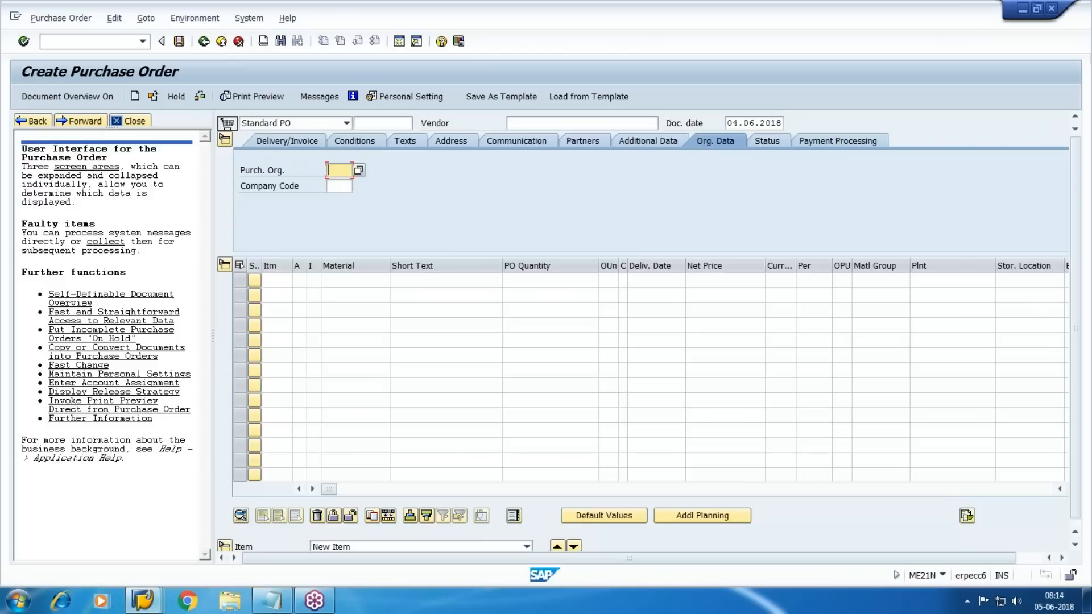
left_click(548, 123)
left_click(704, 142)
key("F4")
key("Return")
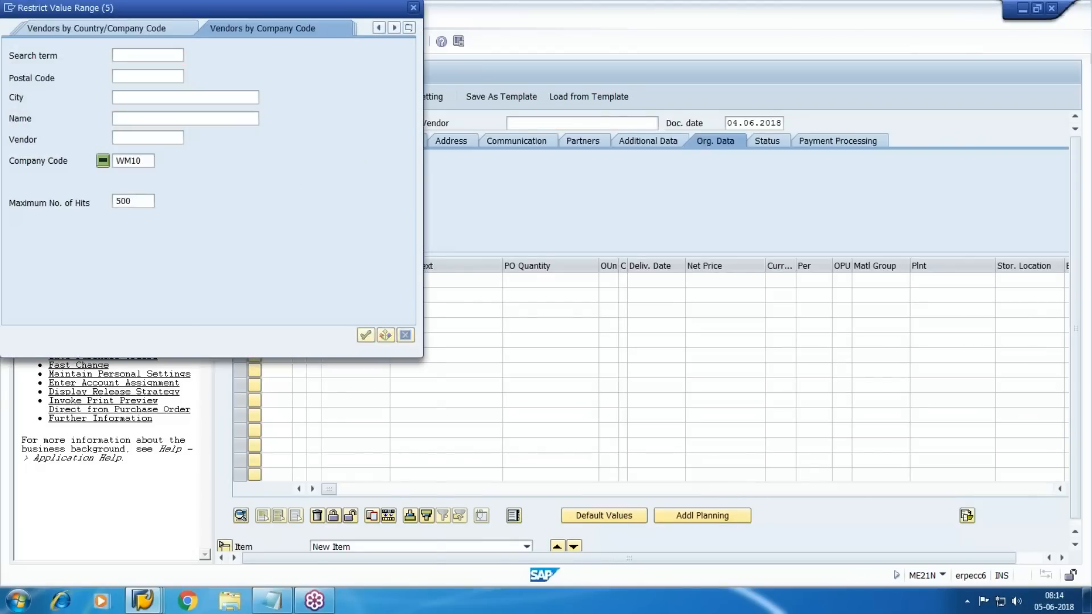
key("Down")
key("Return")
- Enter purchasing organization WMPO and company code WM10 in the purchase order's organizational data
key("Tab")
key("Tab")
key("Tab")
key("Tab")
key("shift+Tab")
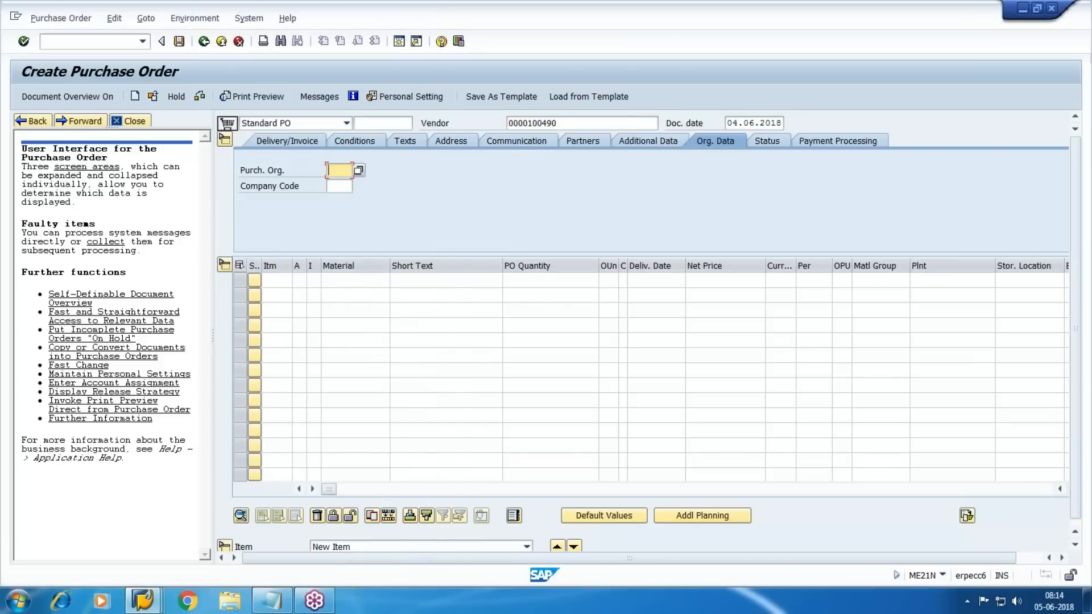
key("space")
key("Down")
key("Tab")
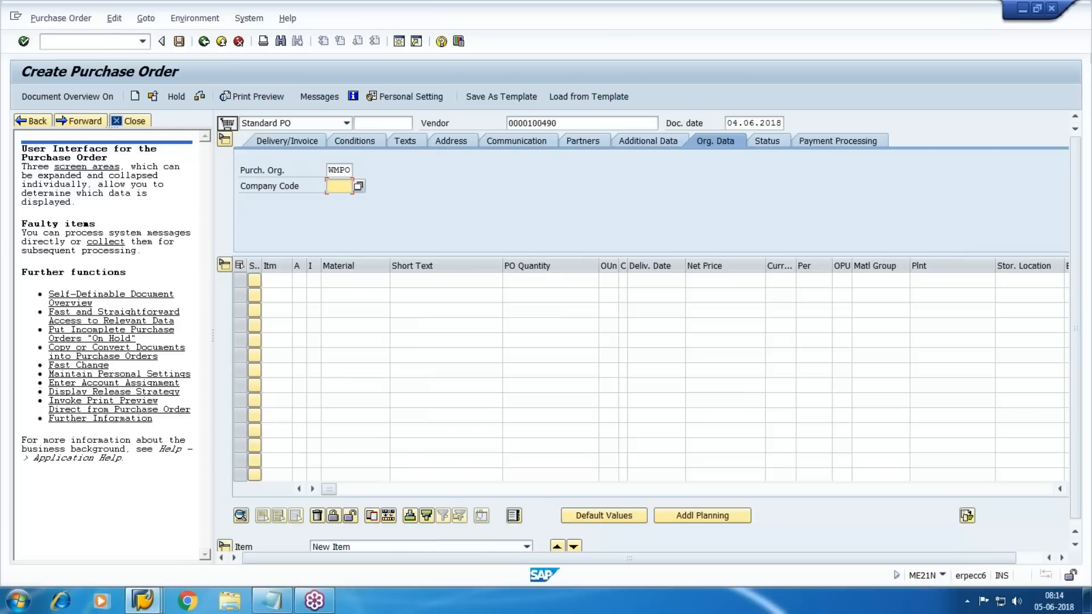
key("alt+p")
left_click(504, 188)
key("space")
left_click(351, 200)
key("Return")
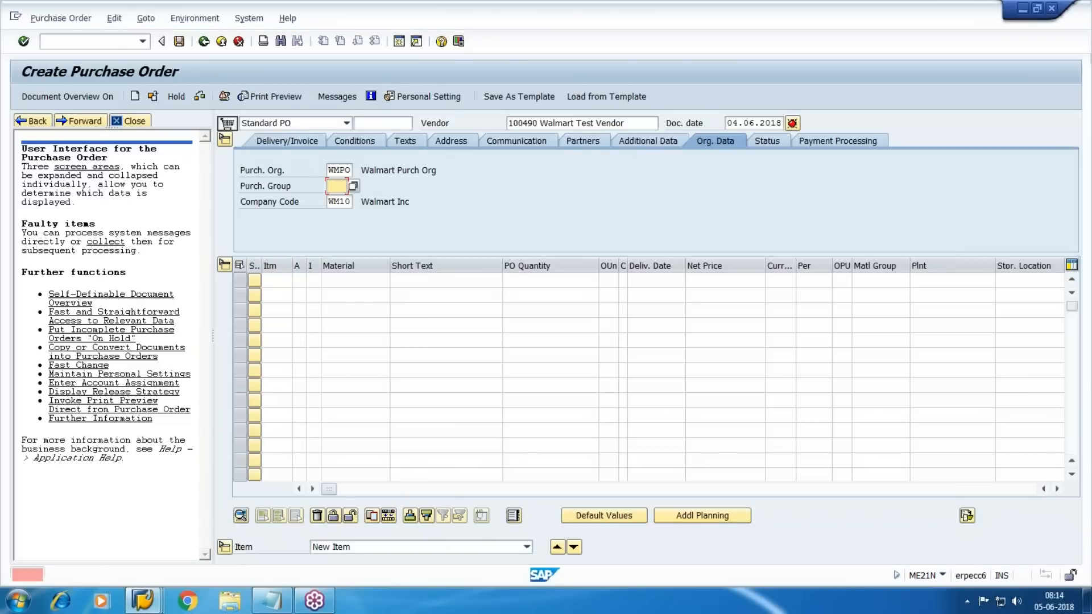
- Assign purchasing group WMP to the purchase order, check the entries, and exit without saving the document
key("space")
key("Down")
key("Return")
key("Return")
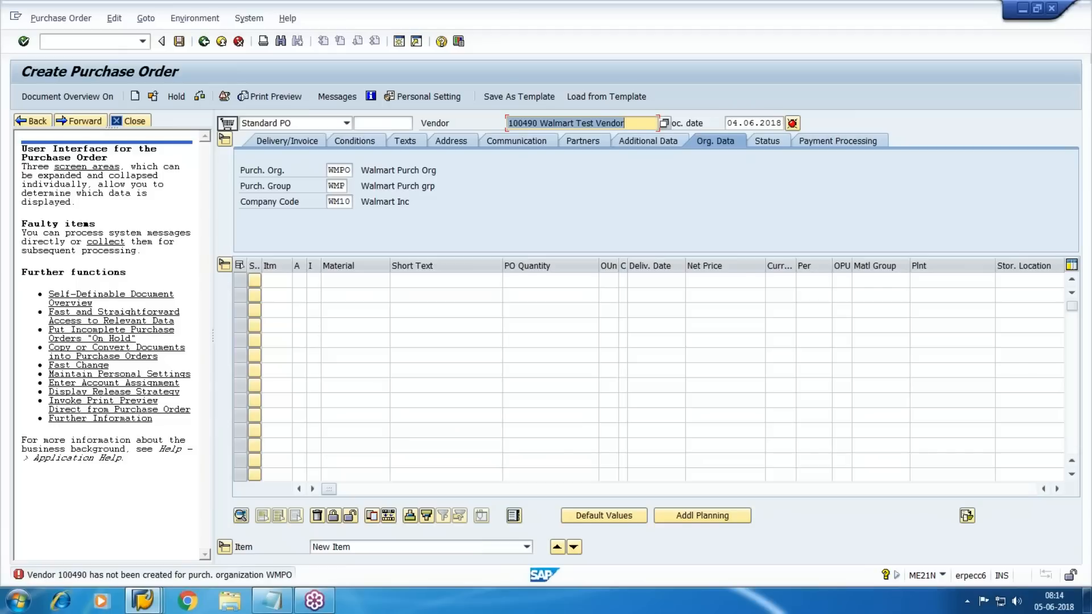
left_click(203, 41)
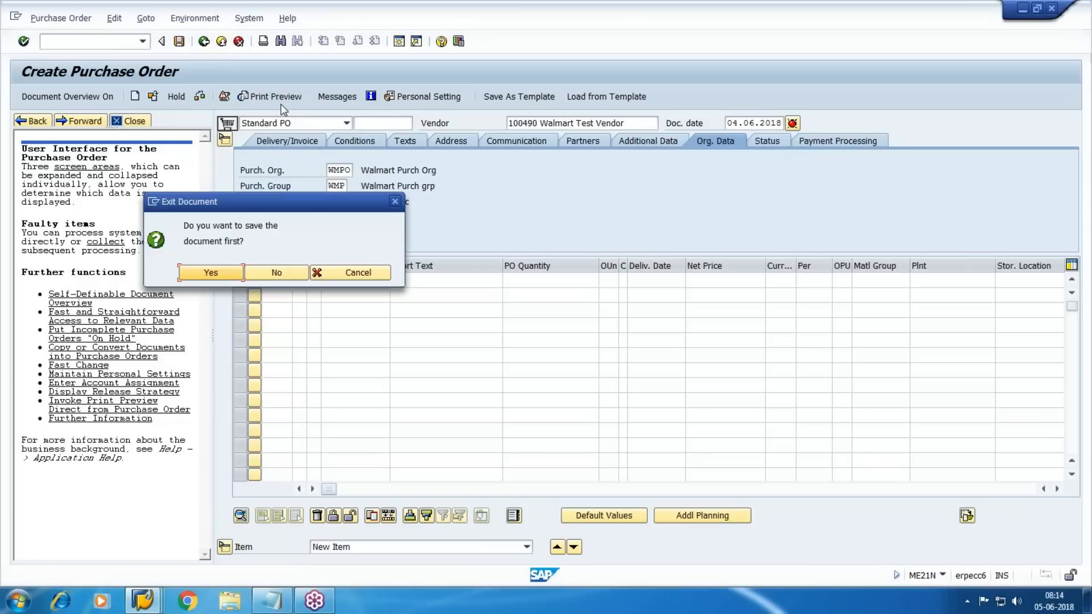
left_click(278, 274)
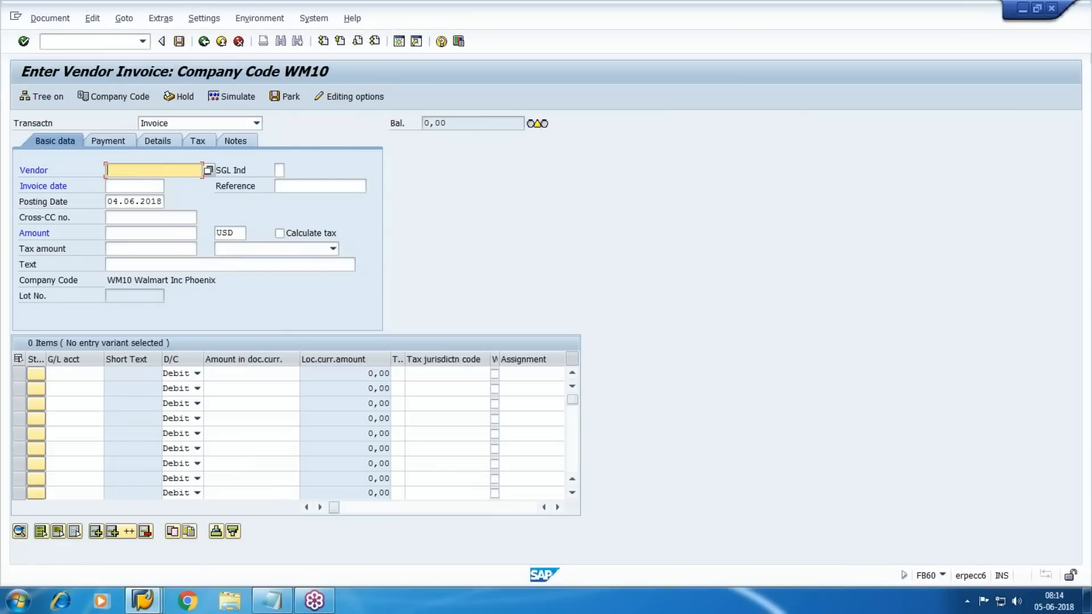
- Choose Walmart Test Vendor for the FB60 vendor invoice and set the invoice date to 03.06.2018
key("F4")
key("Return")
key("Down")
key("Return")
key("Tab")
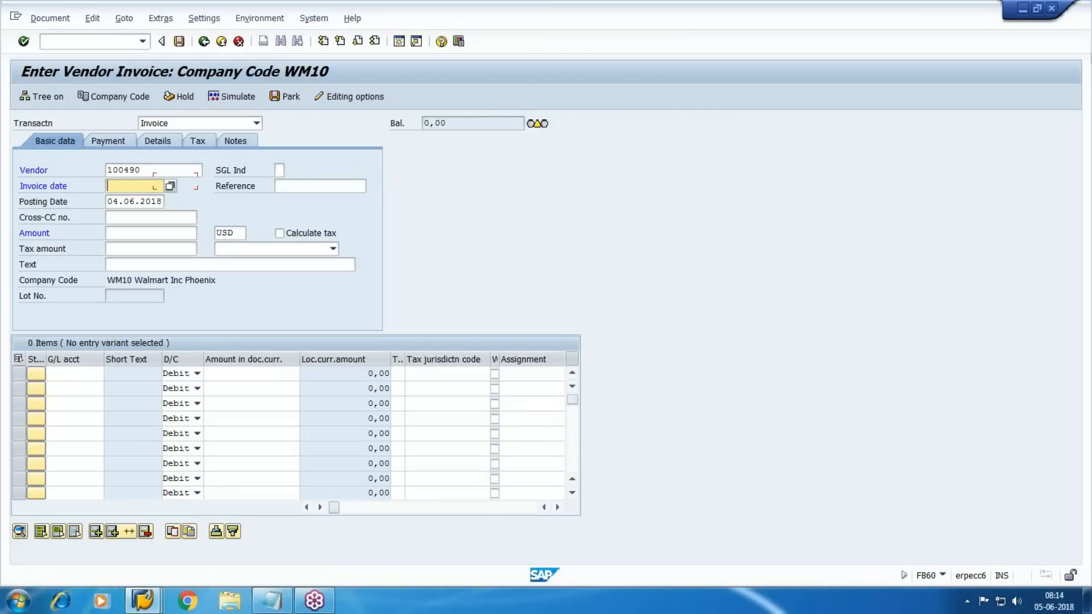
type("03.06.2018")
key("Tab")
key("Tab")
key("Tab")
key("Tab")
key("Tab")
key("shift+Tab")
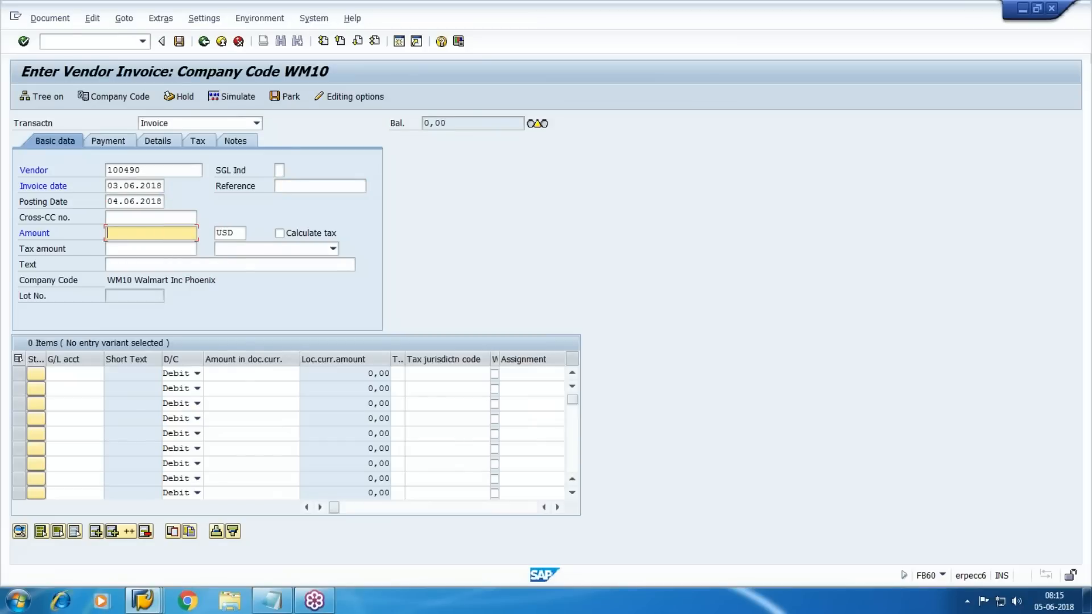
- Set the invoice amount to 5000 and enable tax calculation with tax code W1 (6% Input Tax)
type("5000")
key("Tab")
key("Tab")
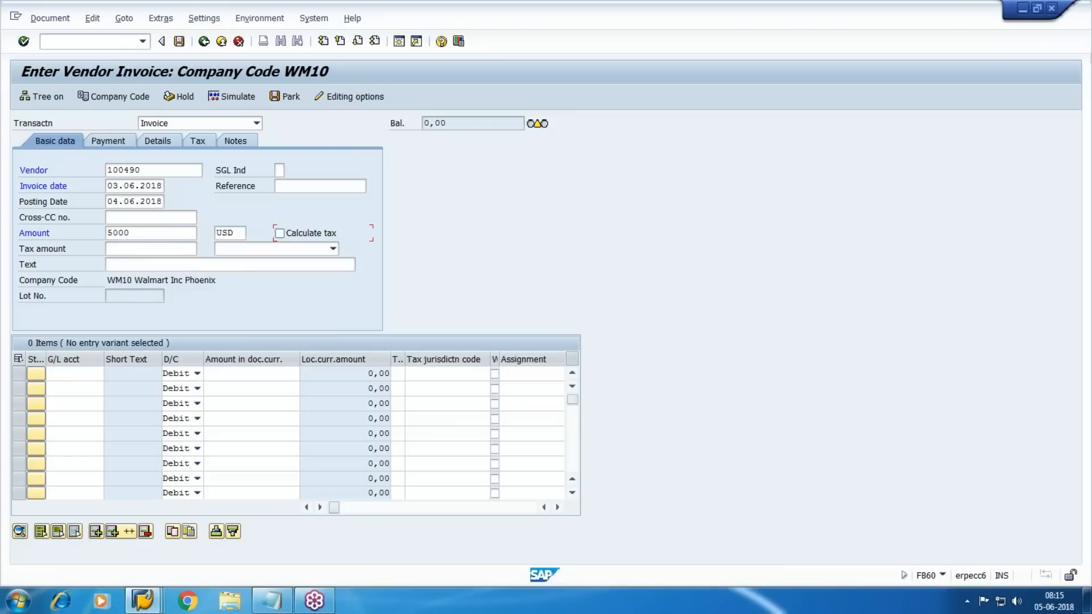
key("space")
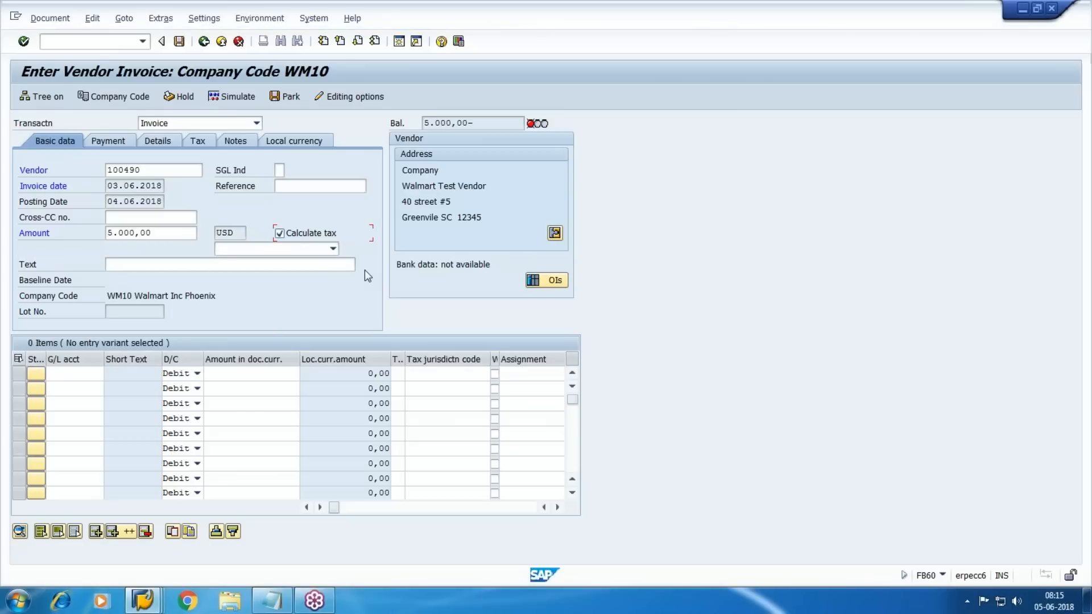
left_click(333, 249)
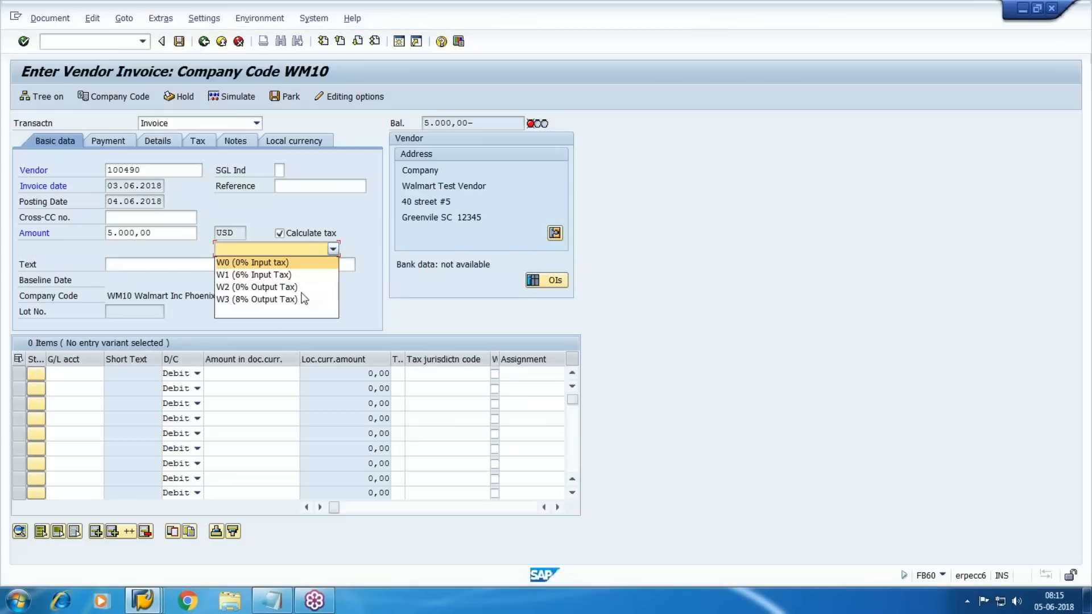
left_click(267, 274)
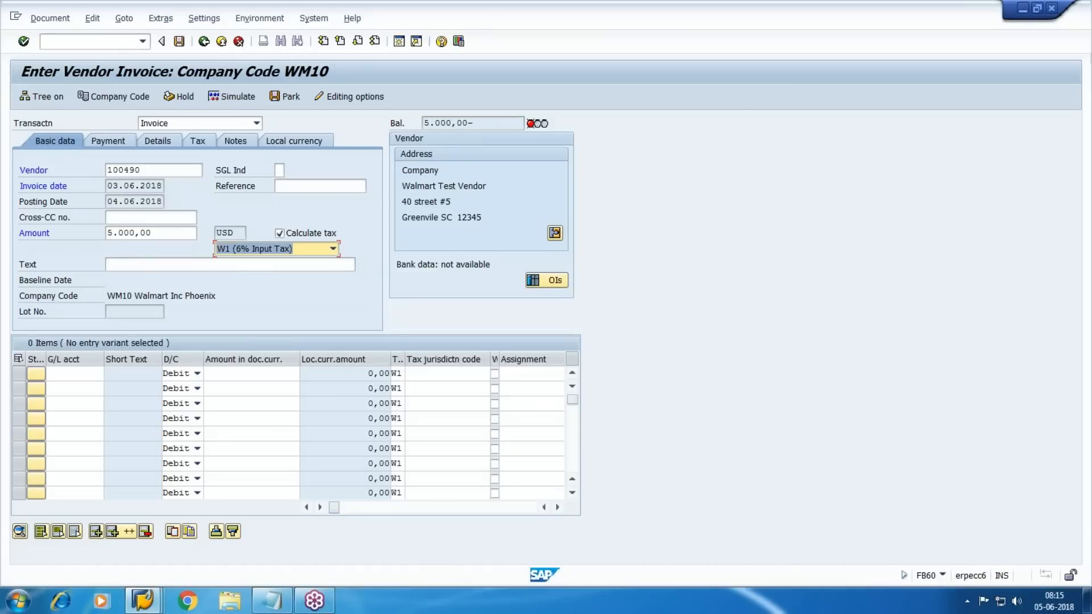
- Select G/L account 1003 Purchase for the first debit line item and enter * as its amount
left_click(60, 374)
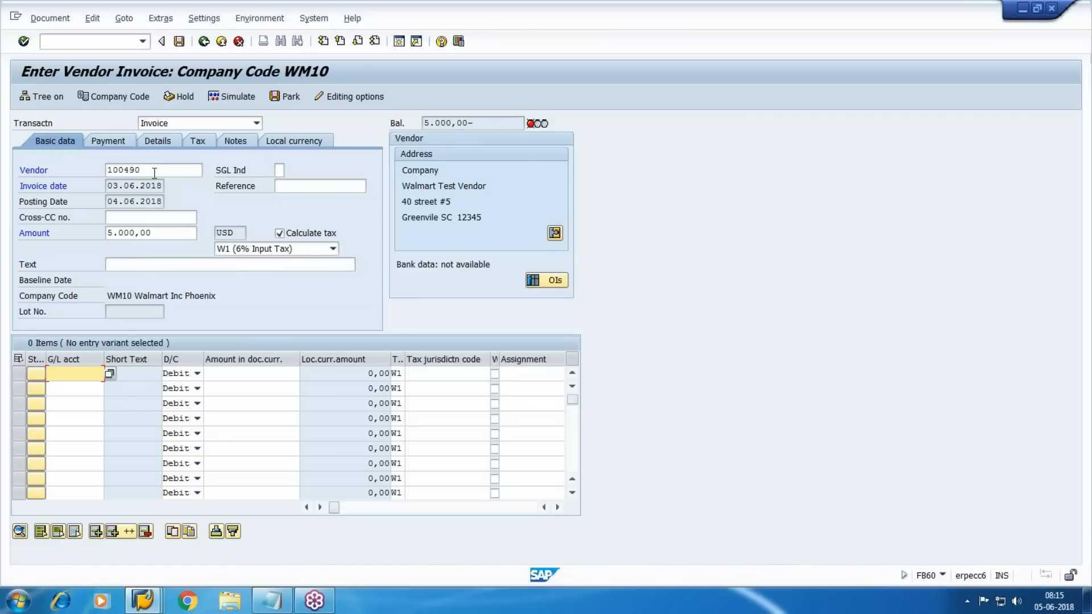
left_click(108, 374)
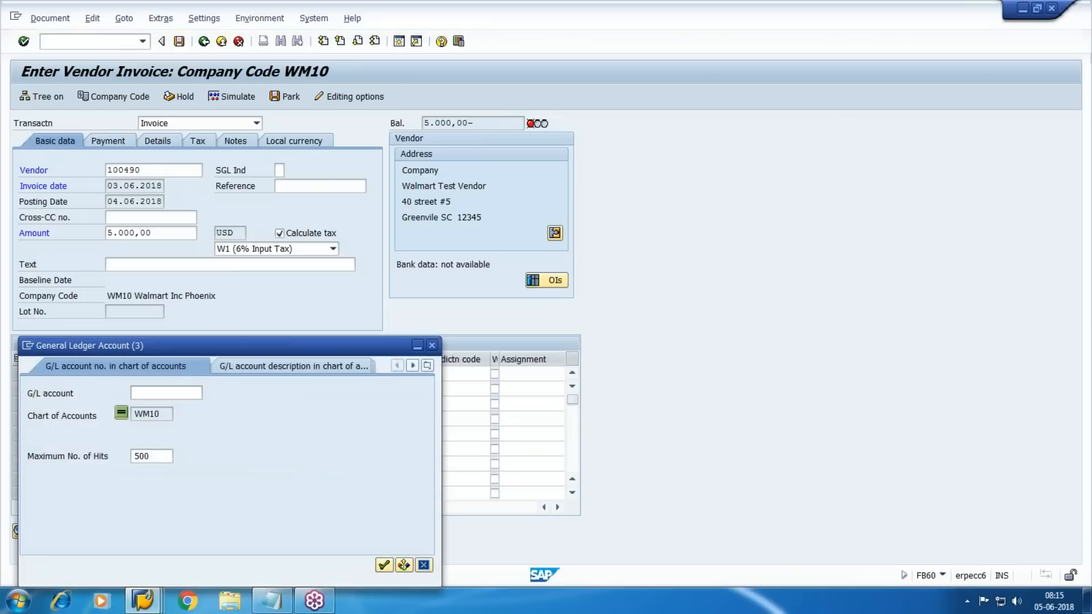
left_click(384, 564)
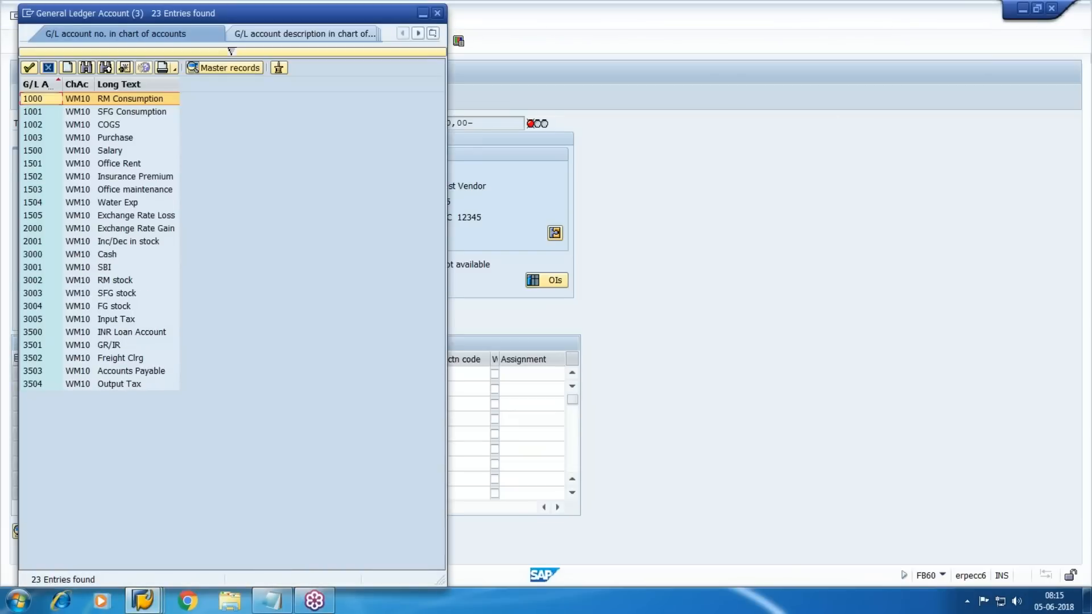
double_click(116, 138)
key("Tab")
key("Tab")
type("*")
- Enter the line item text EXP, check the invoice, and leave the entry without posting
key("Tab")
key("Tab")
key("Tab")
key("Tab")
key("Tab")
key("Tab")
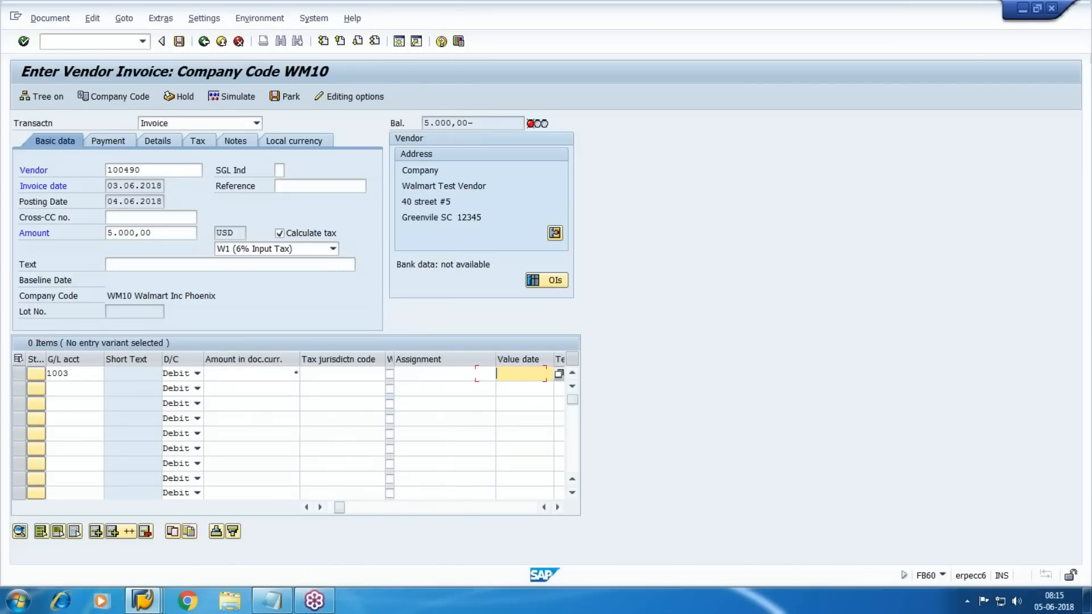
type("EXP")
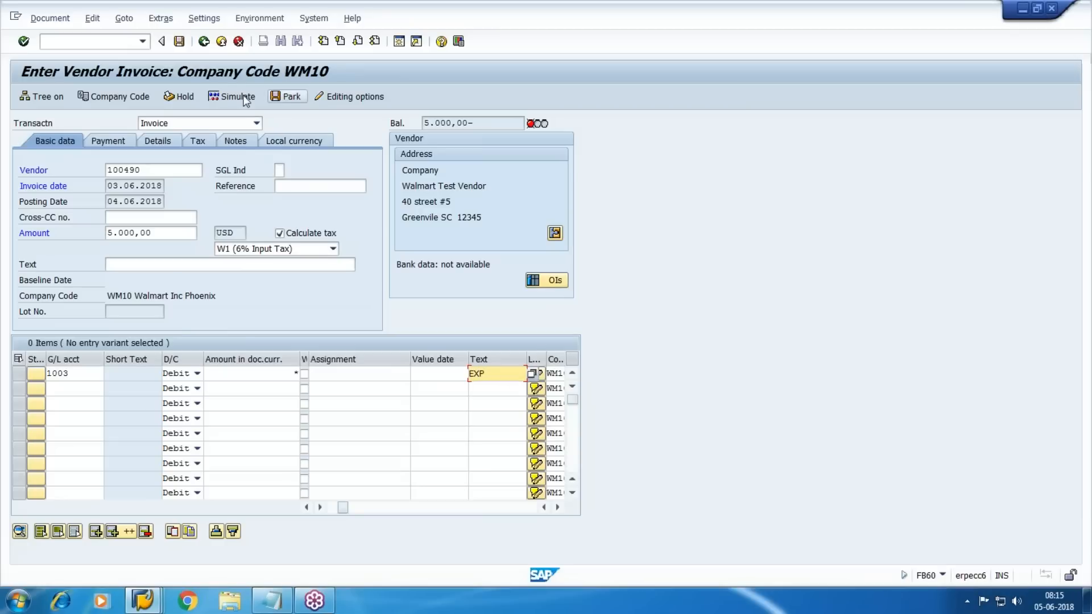
key("Return")
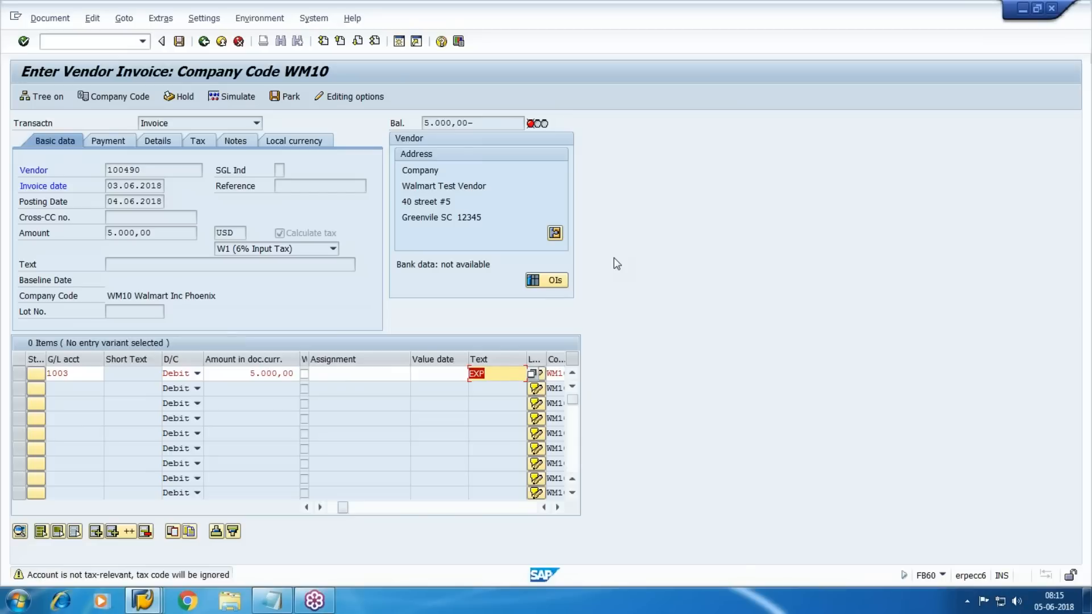
left_click(221, 41)
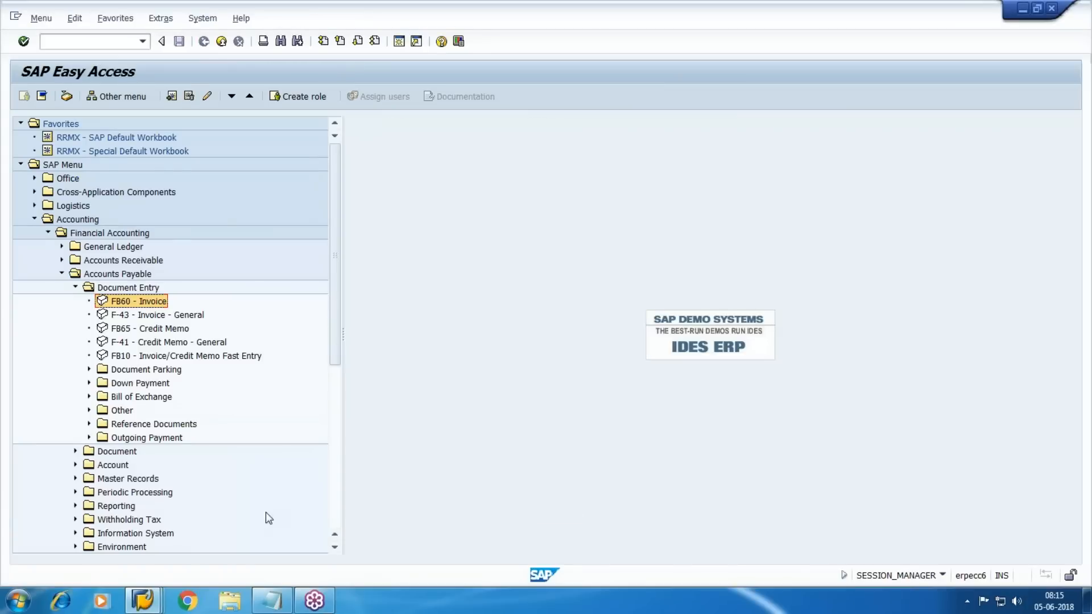
- Switch to the G/L account session and open the control data of account 1003 Purchase for editing
left_click(142, 601)
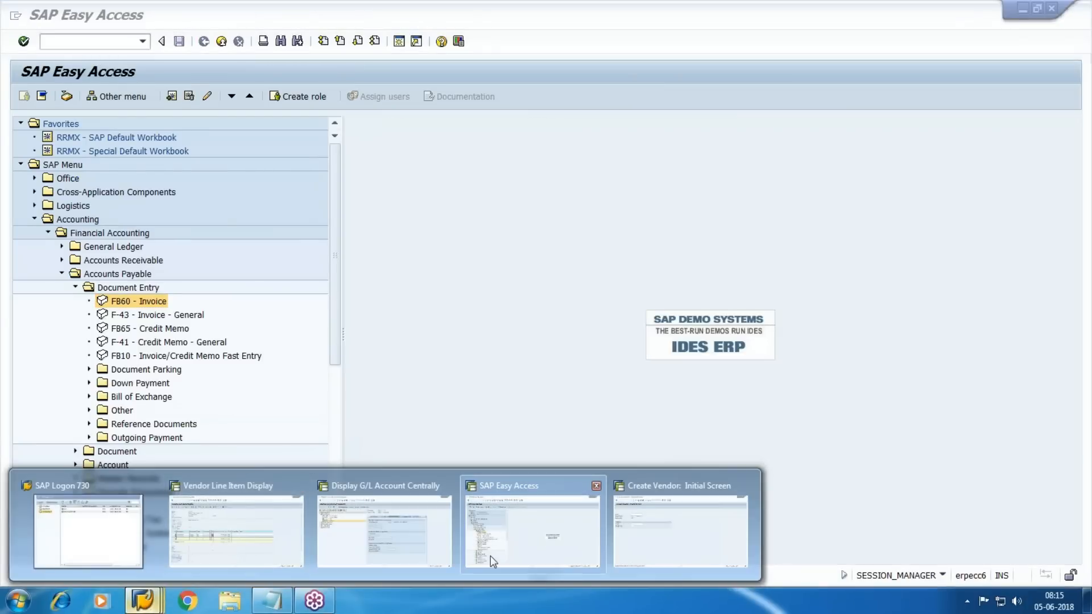
left_click(357, 539)
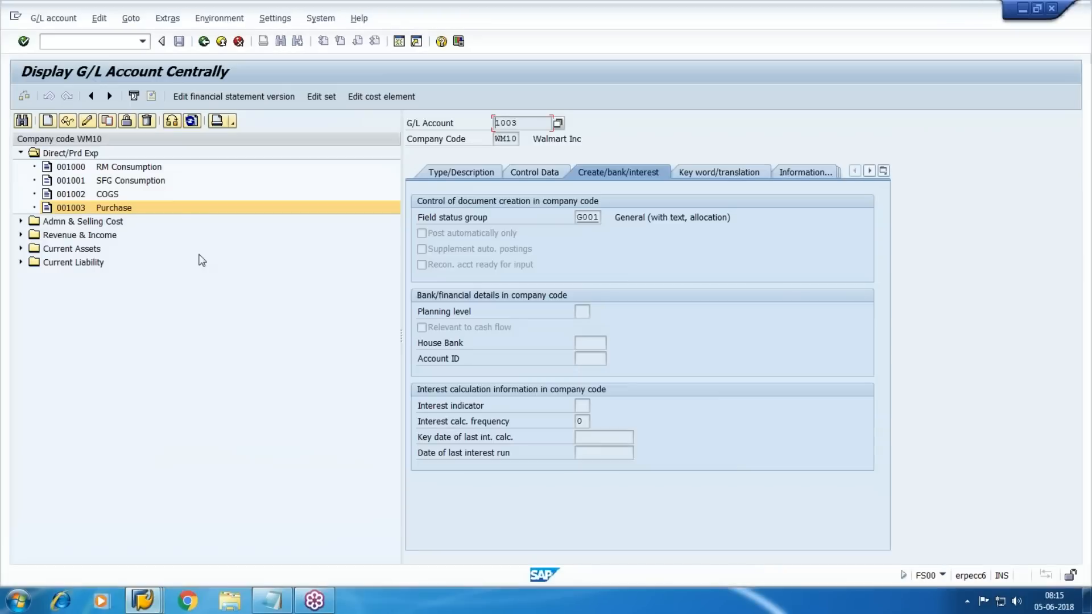
left_click(86, 121)
left_click(536, 174)
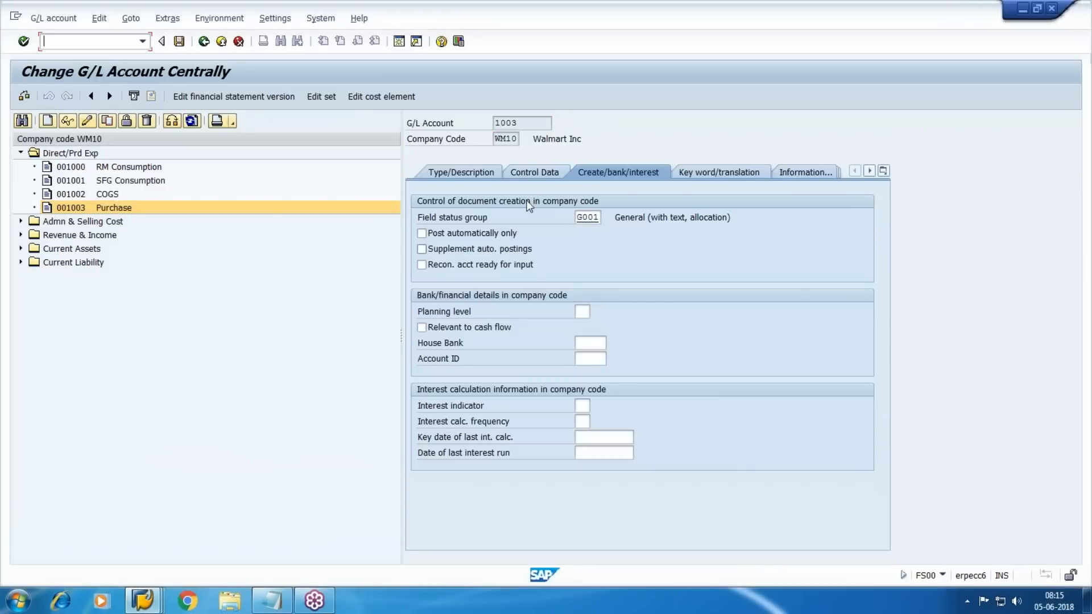
- Set the account's tax category to - (only input tax allowed), permit posting without tax, and save the account
left_click(582, 280)
left_click(597, 277)
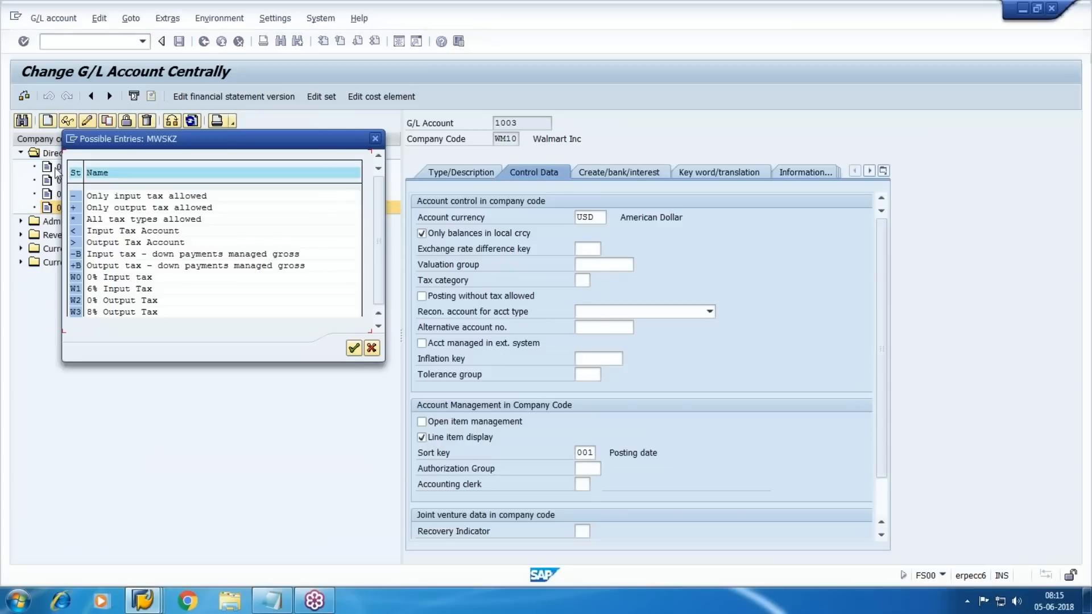
left_click(137, 196)
double_click(149, 196)
key("space")
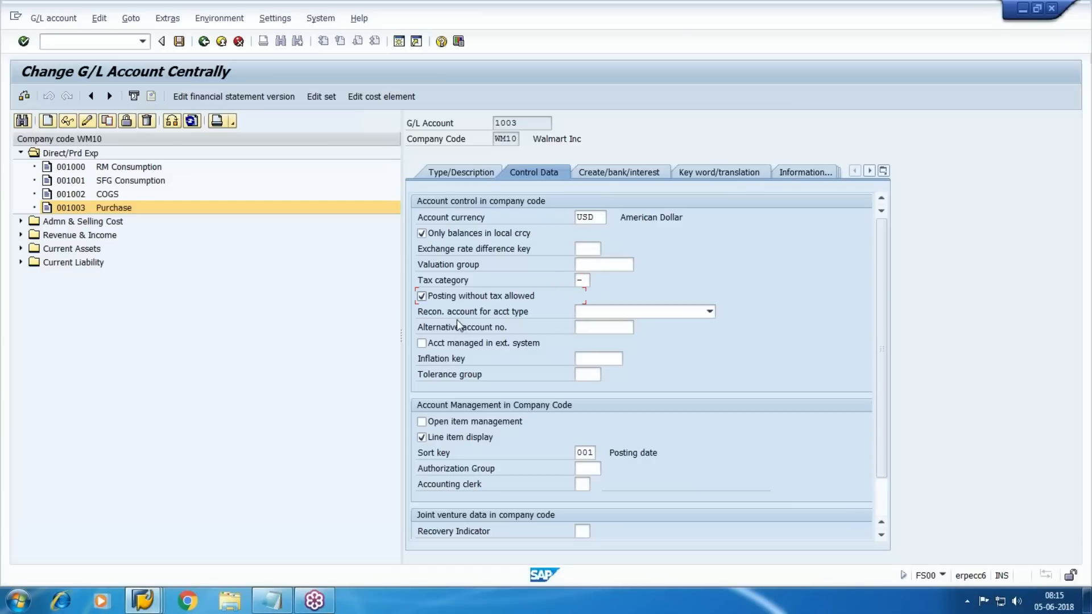
left_click(180, 43)
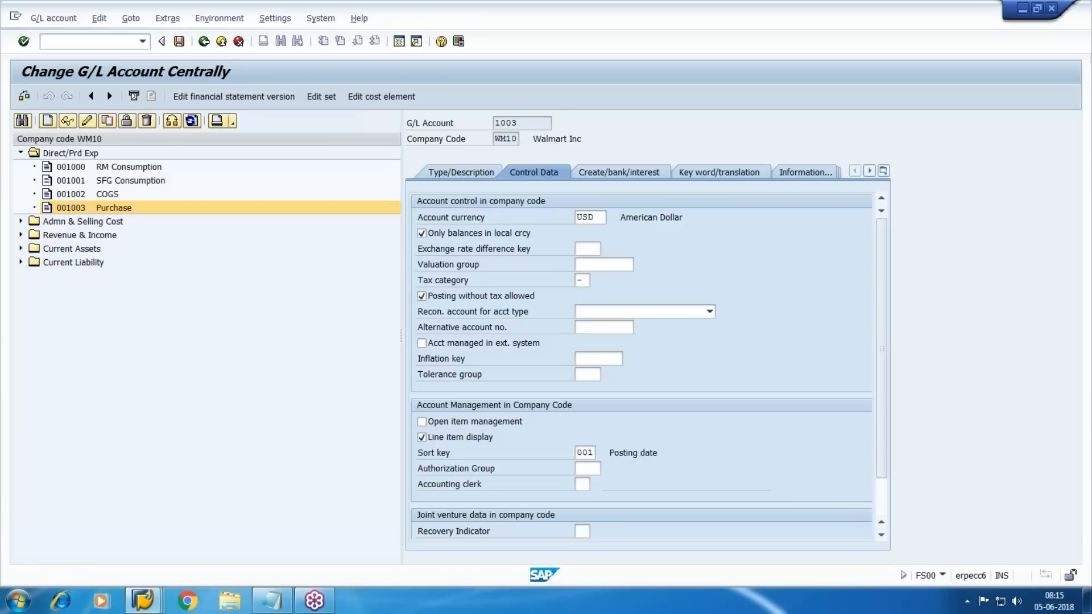
- Start a new FB60 vendor invoice and choose Walmart Test Vendor
key("F3")
double_click(161, 302)
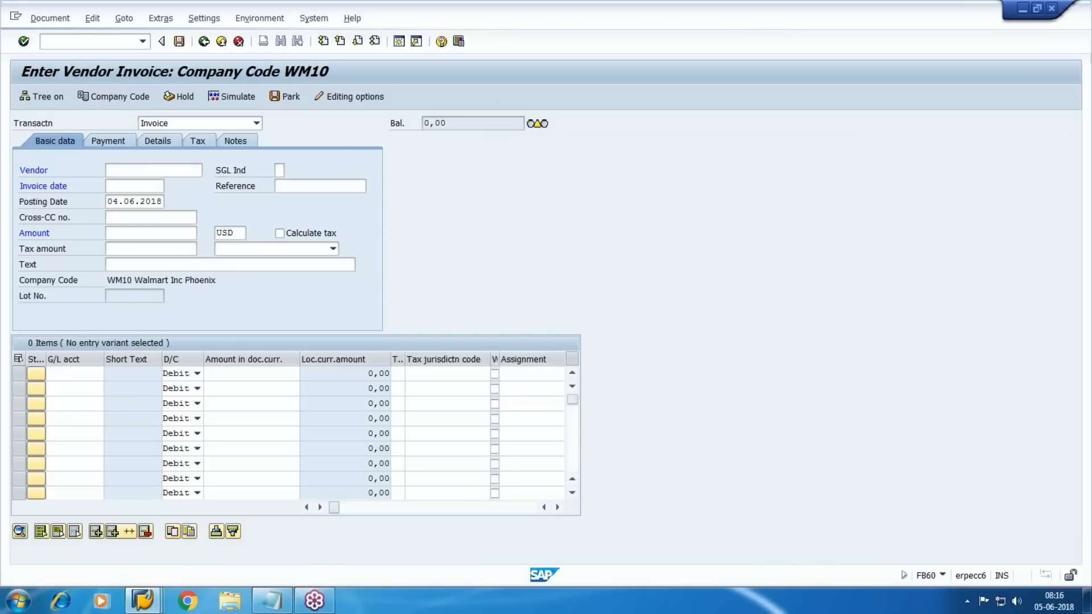
key("F4")
key("Return")
key("Down")
key("Return")
key("Tab")
key("Tab")
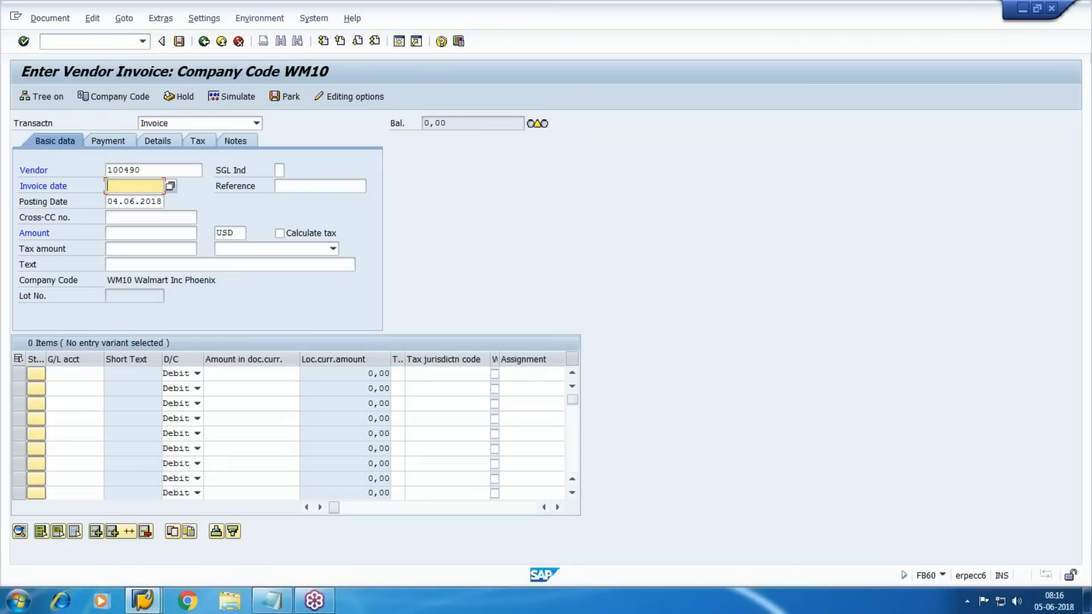
- Set the invoice date to 03.06.2018 and the amount to 5000, and enable tax calculation
type("03")
key("Down")
key("Return")
key("Tab")
key("Tab")
type("5000")
key("Tab")
key("Tab")
key("Tab")
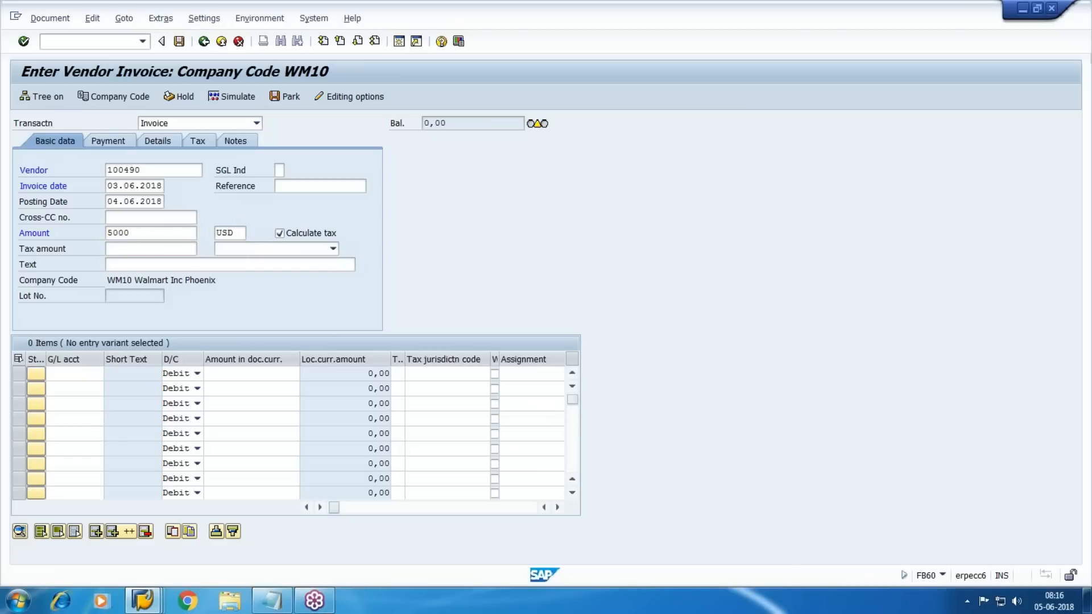
- Accept the invoice header data and assign tax code W1 (6% Input Tax)
key("Return")
left_click(333, 248)
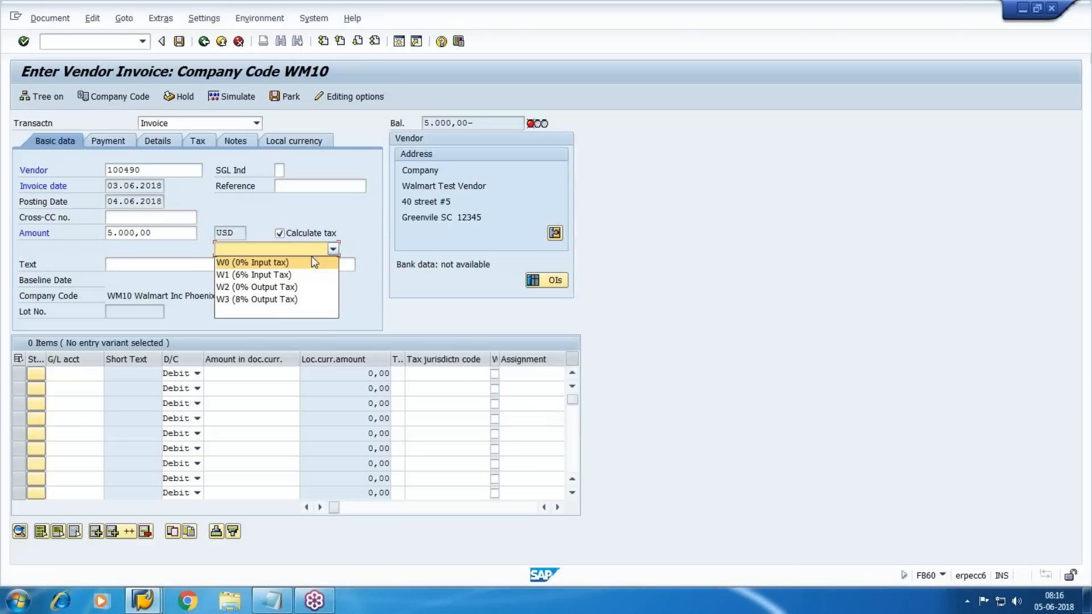
left_click(250, 274)
- Look up and choose G/L account 1003 for the first line item
left_click(97, 373)
key("F4")
key("Return")
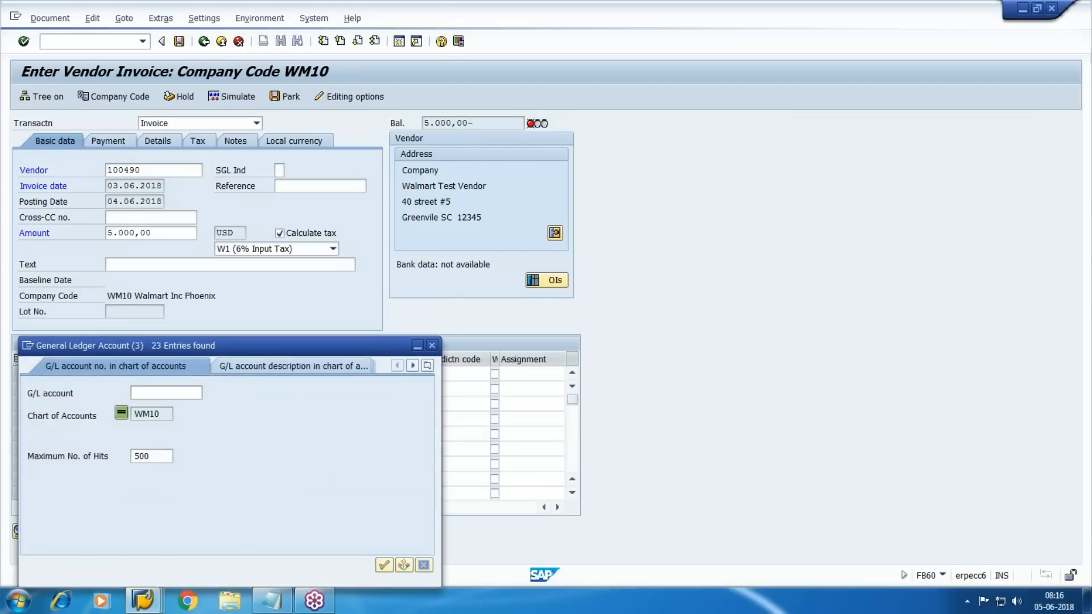
key("Down")
key("Down")
key("Down")
key("Down")
key("Up")
key("Return")
- Give the first line item the amount * and the text EXP
key("Tab")
key("Tab")
type("*")
key("Tab")
key("Tab")
key("Tab")
key("Tab")
key("Tab")
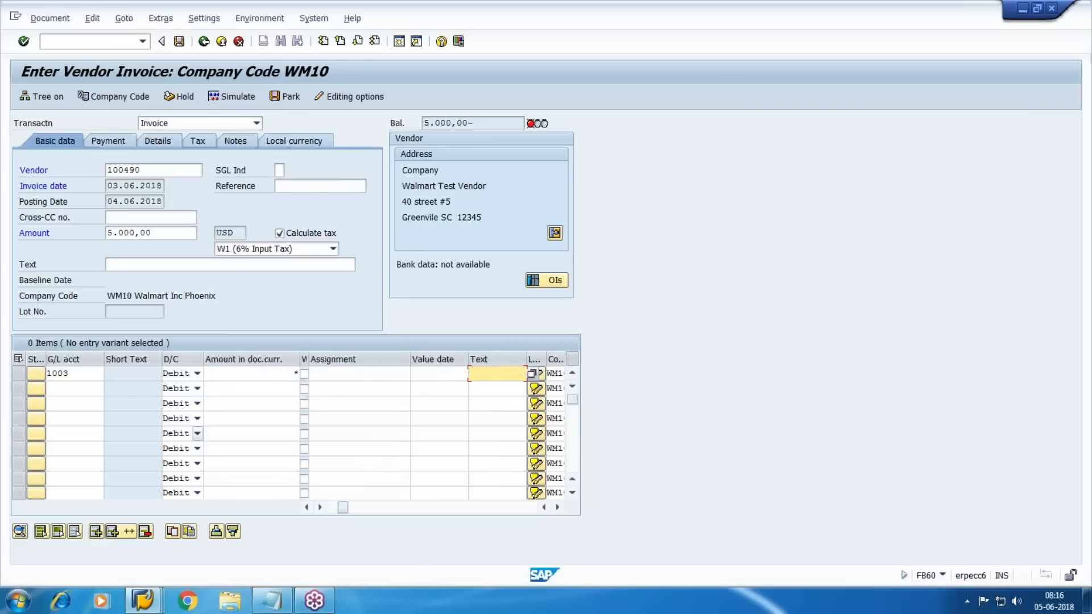
type("P")
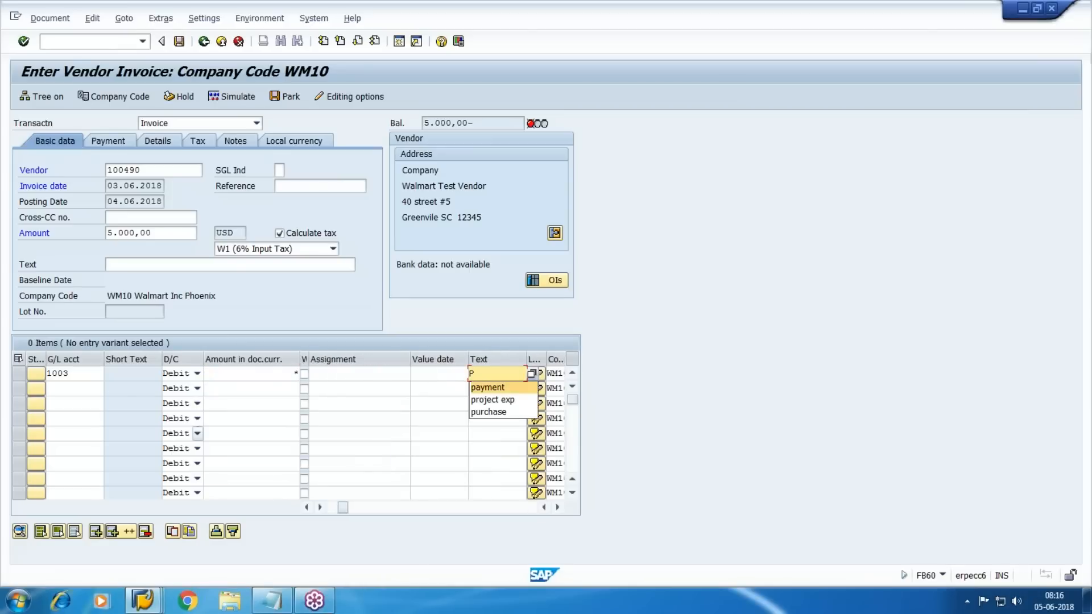
key("BackSpace")
type("EXP")
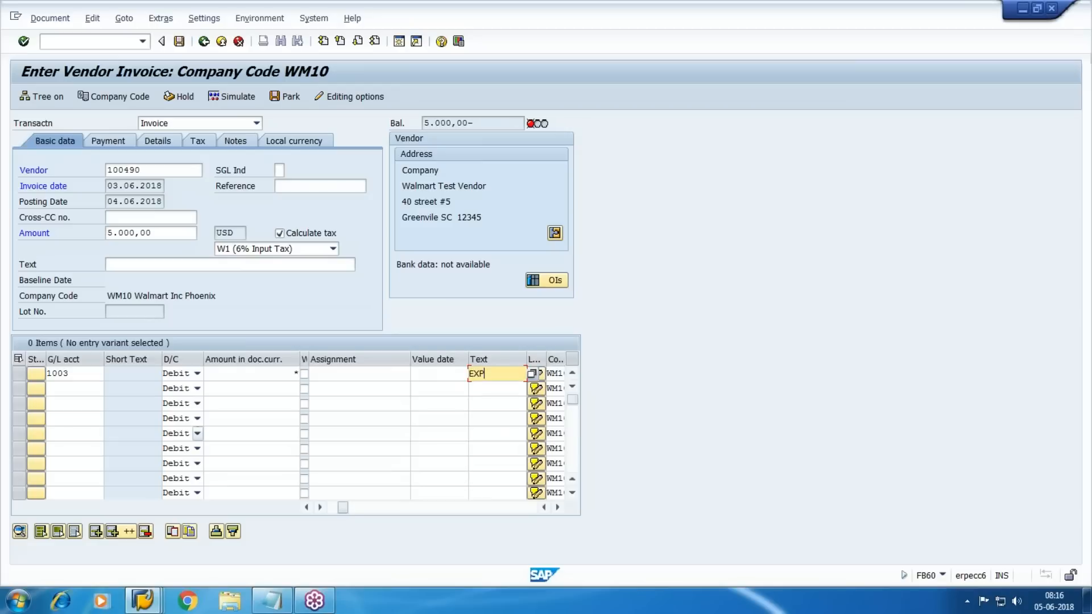
- Simulate the invoice and examine the vendor, Purchase and Input Tax items and their amounts in the document overview
left_click(231, 97)
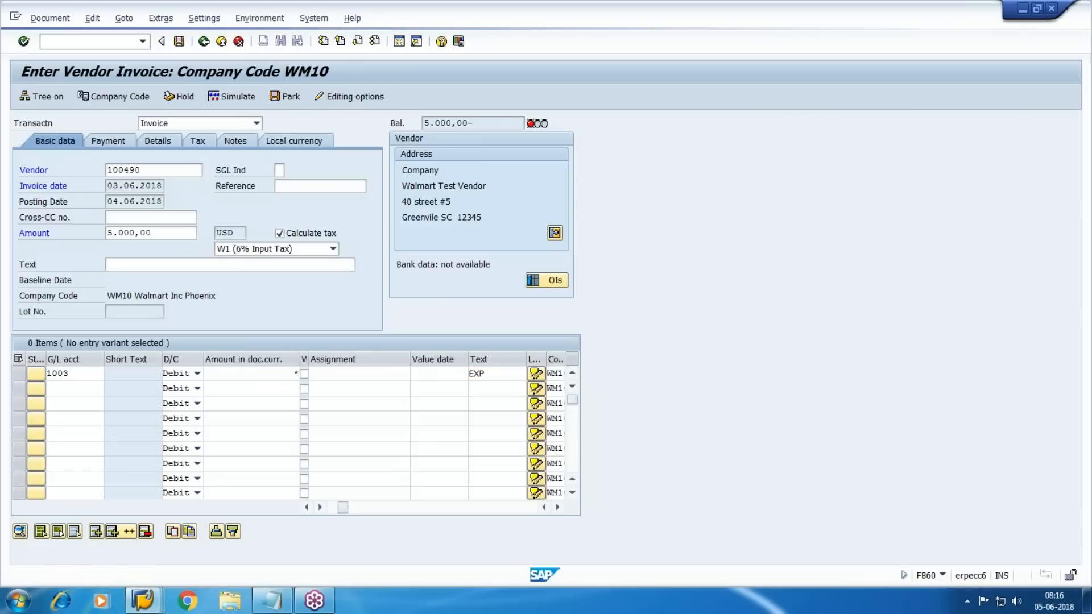
left_click_drag(120, 248, 568, 248)
left_click(566, 243)
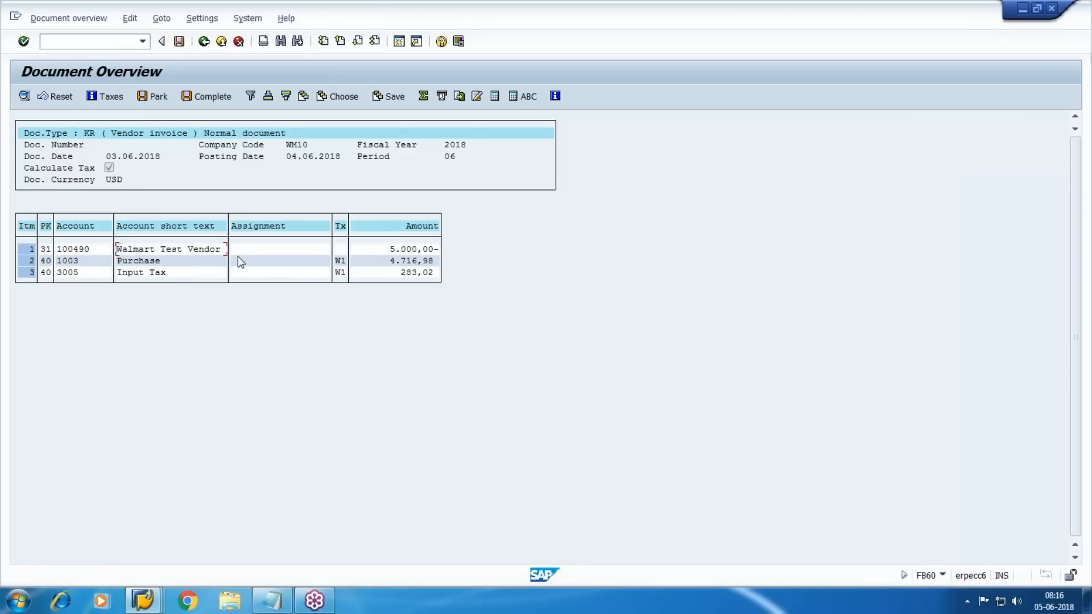
left_click_drag(118, 262, 553, 266)
left_click(553, 270)
left_click_drag(354, 275, 605, 279)
left_click(605, 280)
left_click_drag(47, 261, 497, 265)
left_click(497, 265)
- Check the Input Tax item's details, return from them and post the vendor invoice
double_click(57, 274)
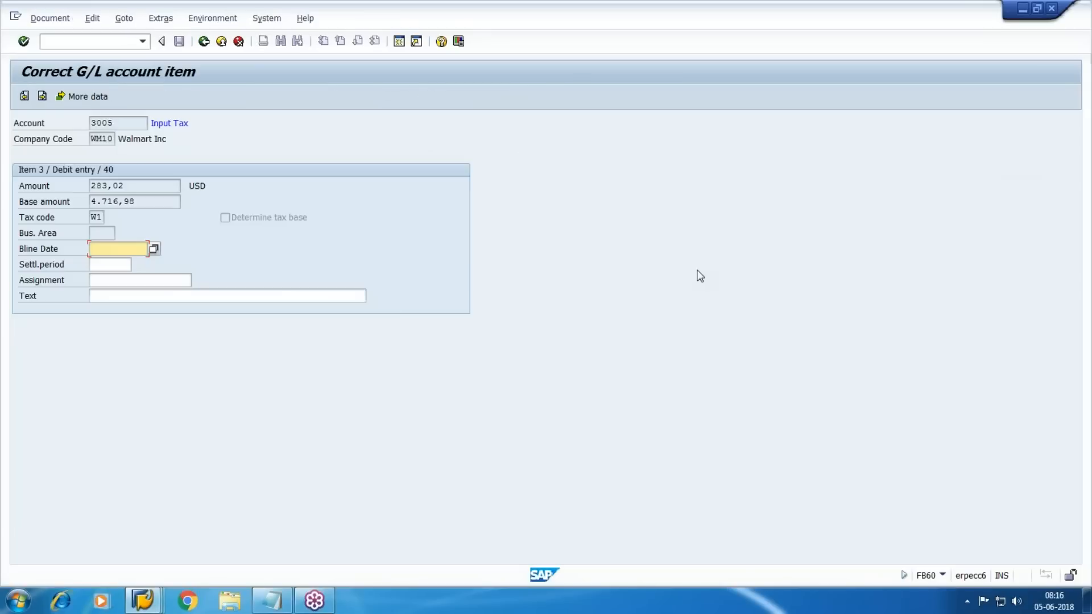
left_click(220, 44)
left_click(175, 45)
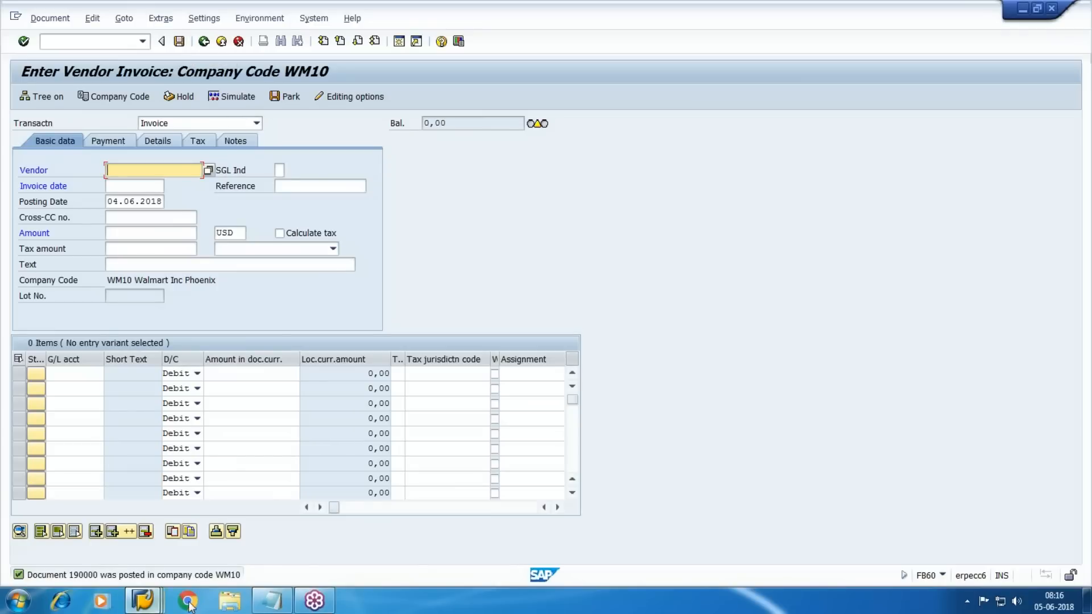
- Start a new session, switch to it and open table BSIK in the SE16 data browser
left_click(399, 42)
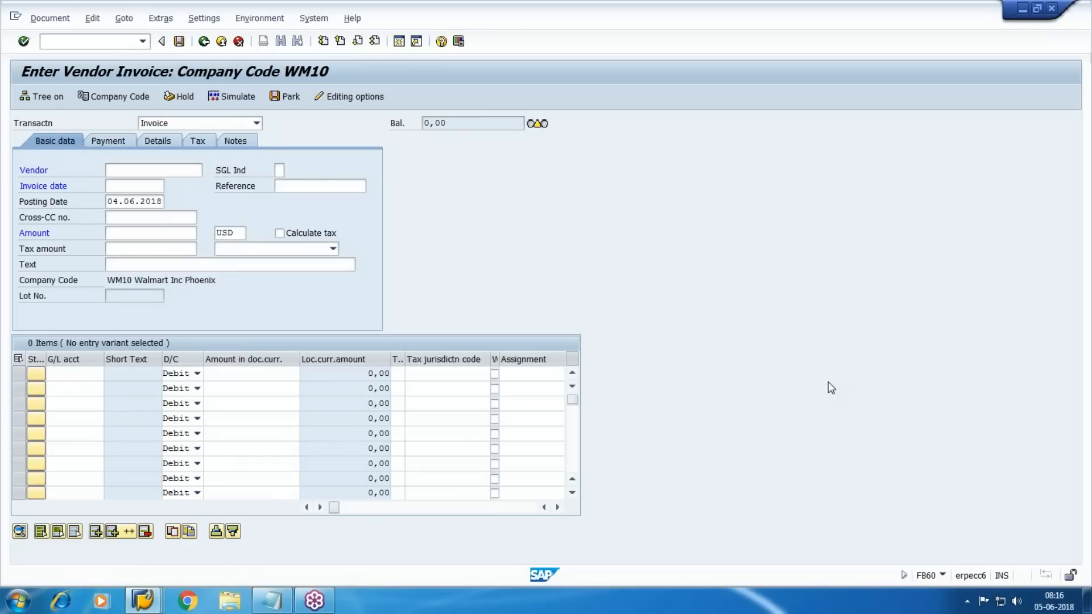
key("super+d")
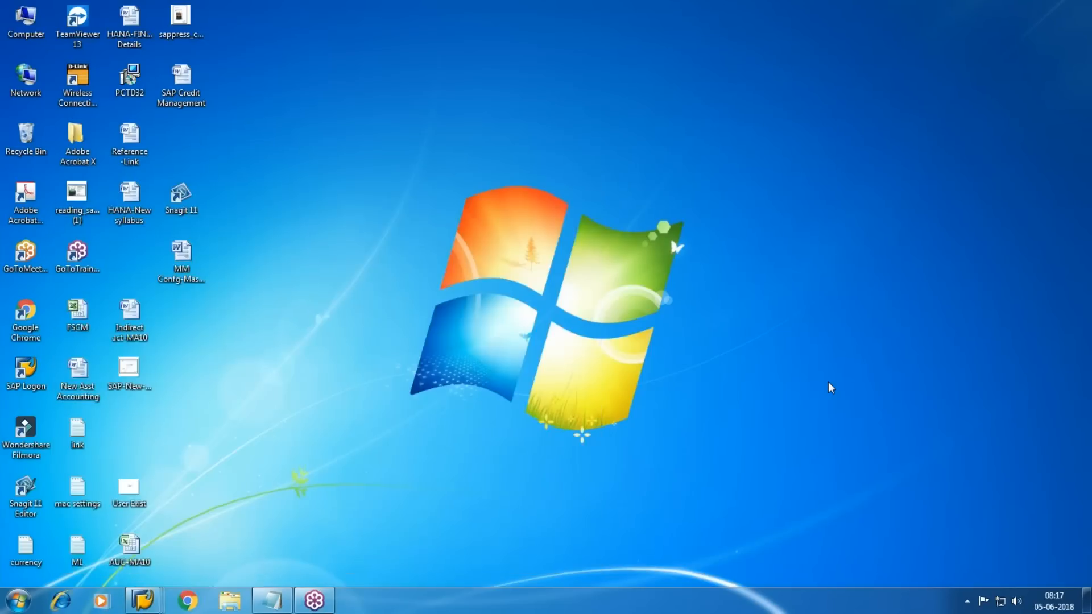
left_click(143, 601)
left_click(807, 508)
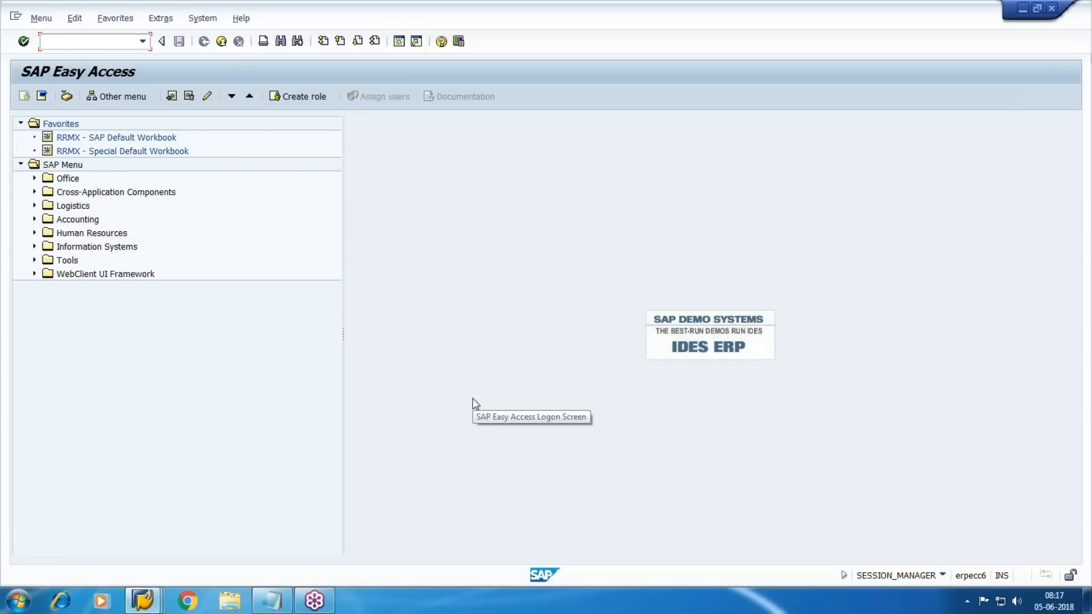
type("se16")
key("Return")
type("bsik")
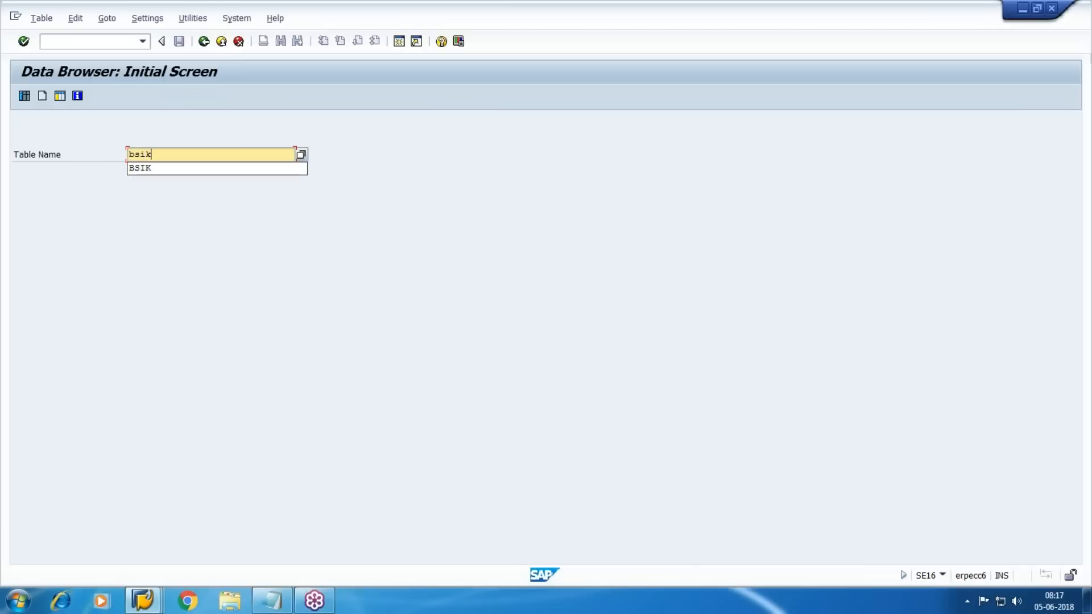
key("Return")
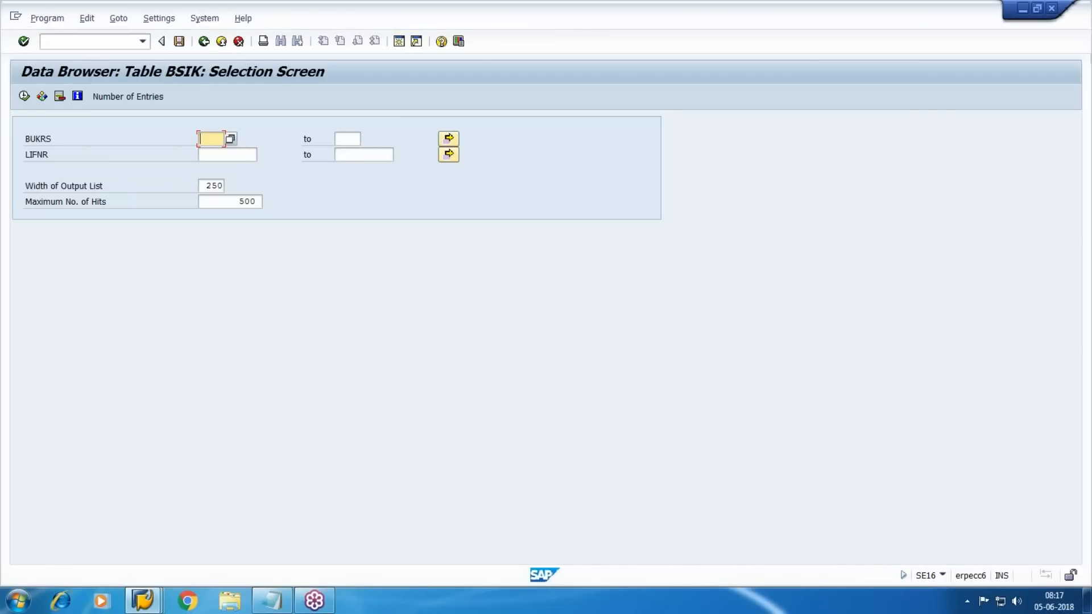
- List the BSIK entries for company code WM10 and select the document type of the KR entry
type("WM10")
key("Tab")
key("Tab")
key("Tab")
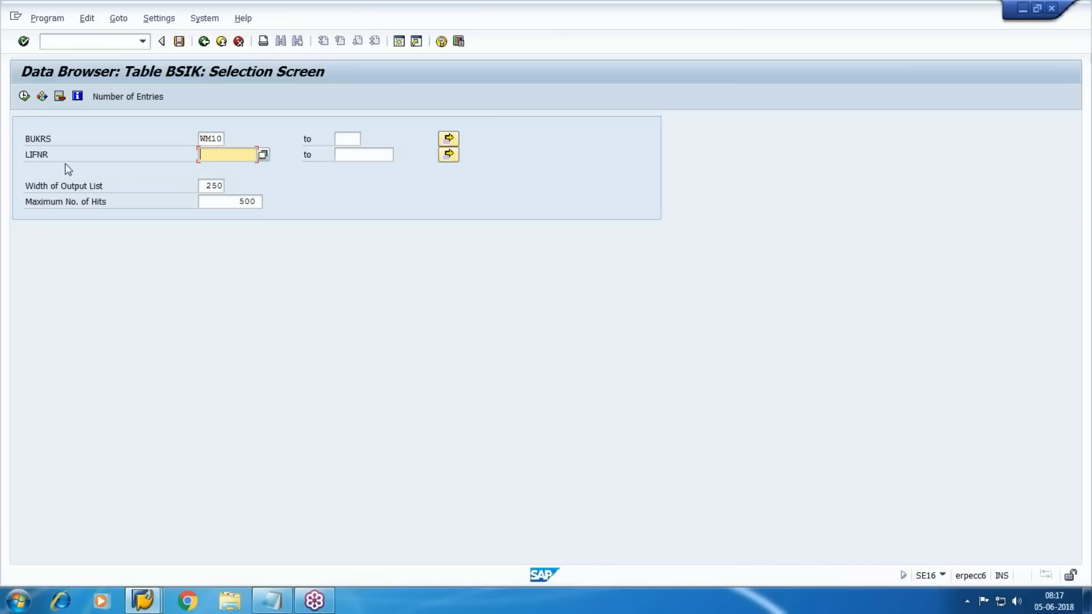
left_click(24, 96)
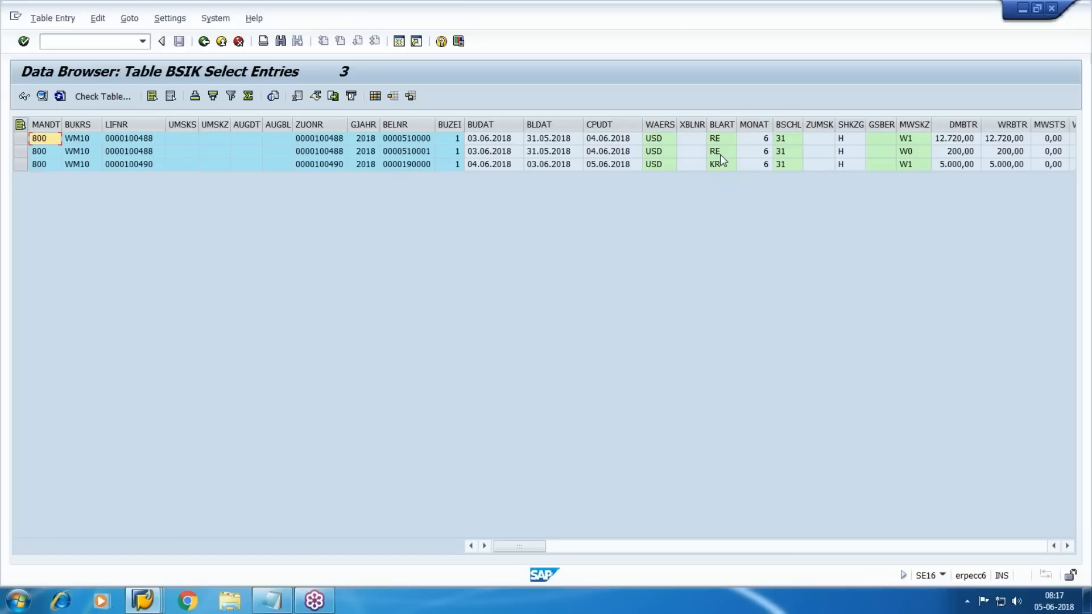
left_click(715, 169)
- Switch to the Vendor Line Item Display session and refresh its list of items
mouse_move(143, 600)
left_click(247, 519)
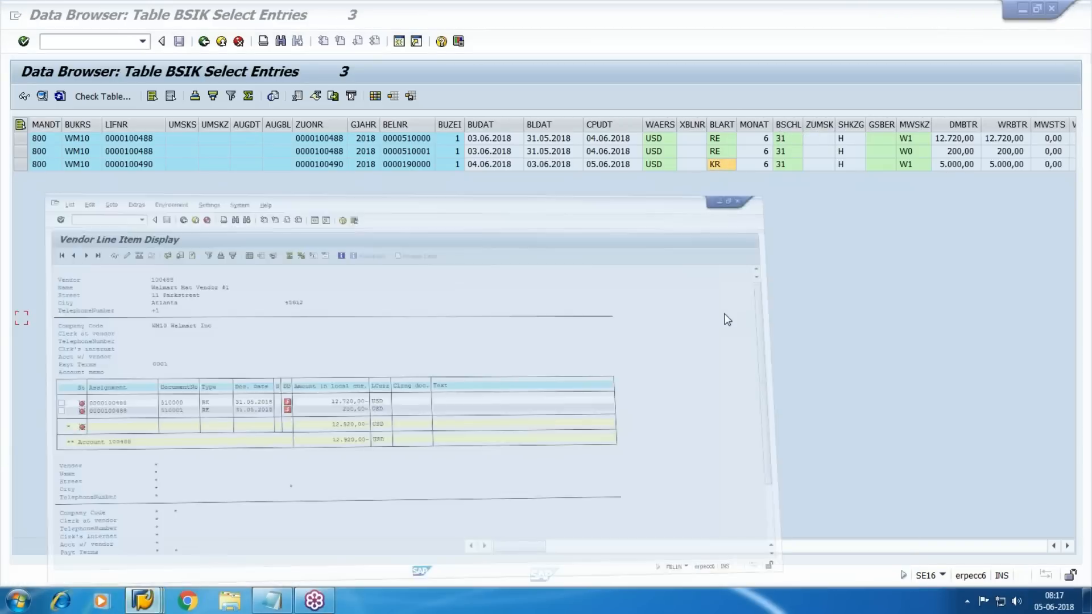
left_click(37, 18)
left_click(57, 55)
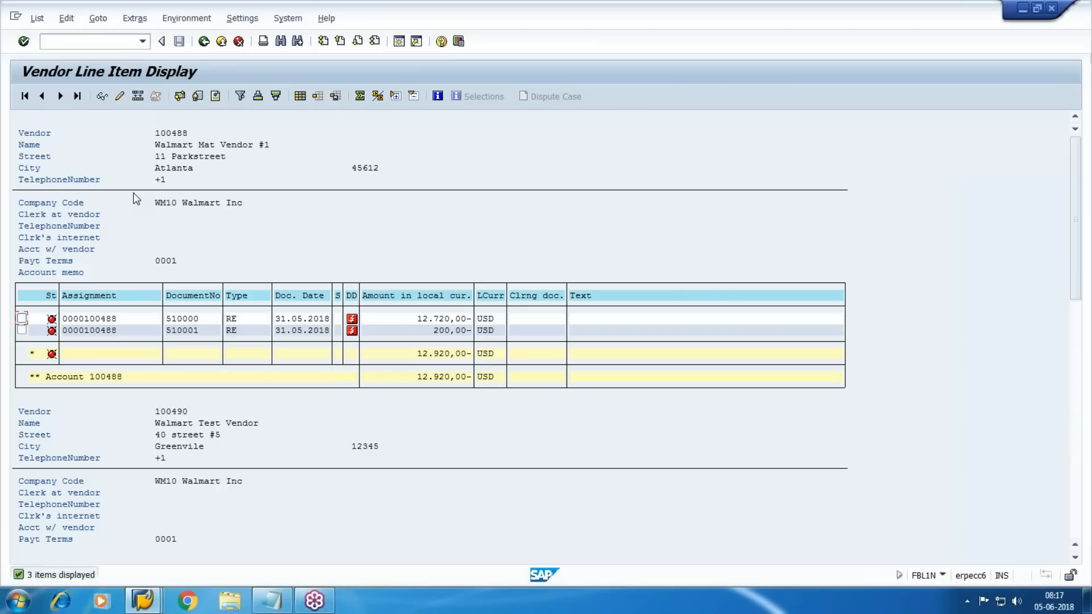
- Examine the items and subtotals of Walmart Mat Vendor #1 and Walmart Test Vendor, and the overall total
left_click(146, 126)
left_click_drag(402, 355, 516, 358)
left_click(516, 359)
left_click_drag(1079, 244, 1079, 357)
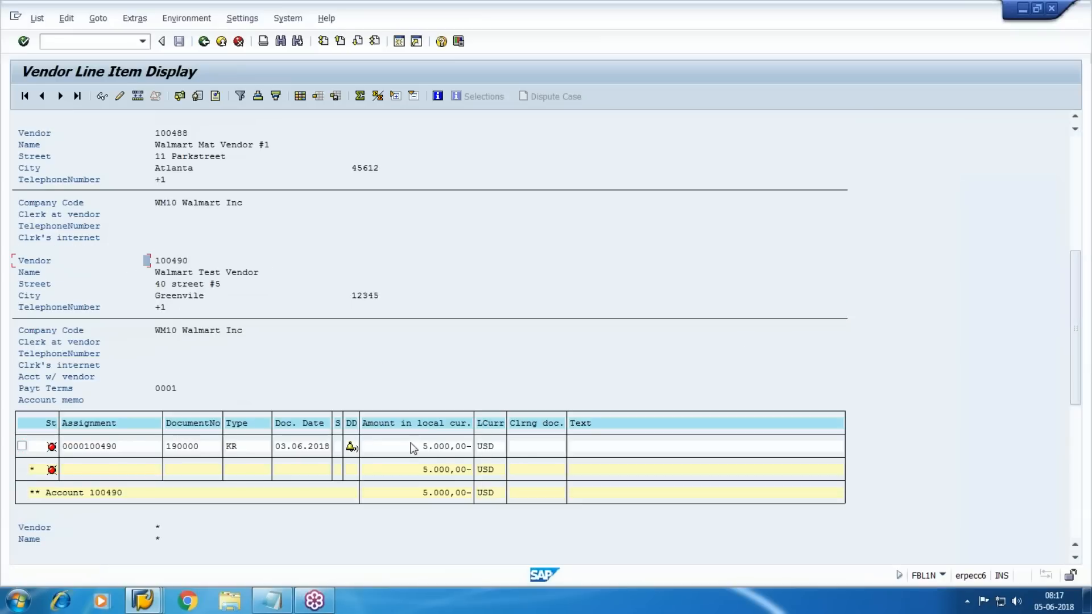
left_click_drag(412, 447, 574, 453)
left_click(575, 453)
left_click_drag(1075, 285, 1084, 433)
left_click_drag(415, 528, 525, 524)
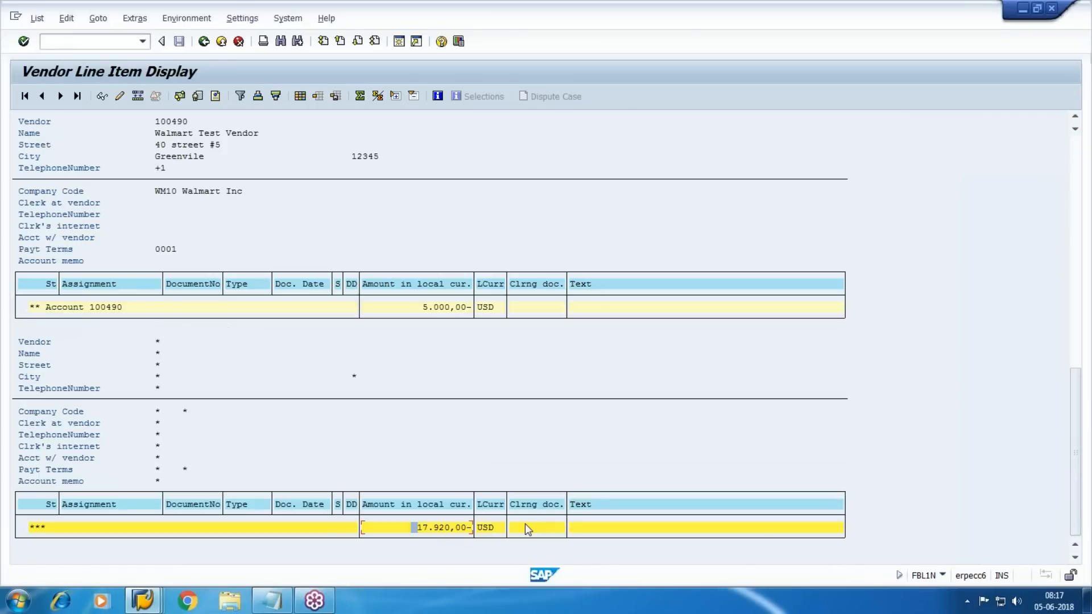
- Switch to the Enter Vendor Invoice session and leave the transaction for the SAP Easy Access menu
left_click(142, 600)
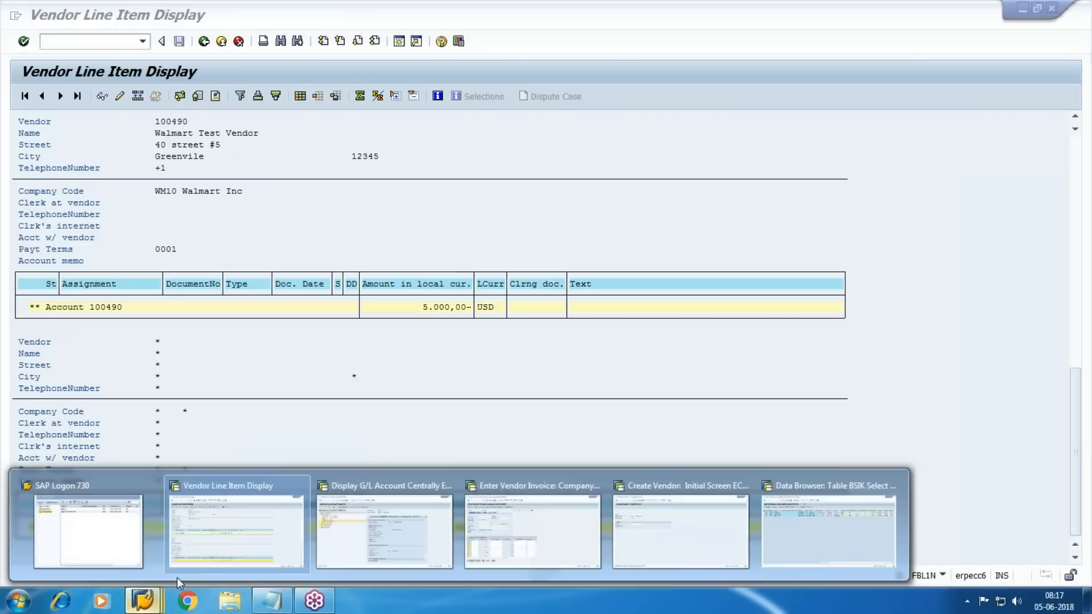
left_click(595, 522)
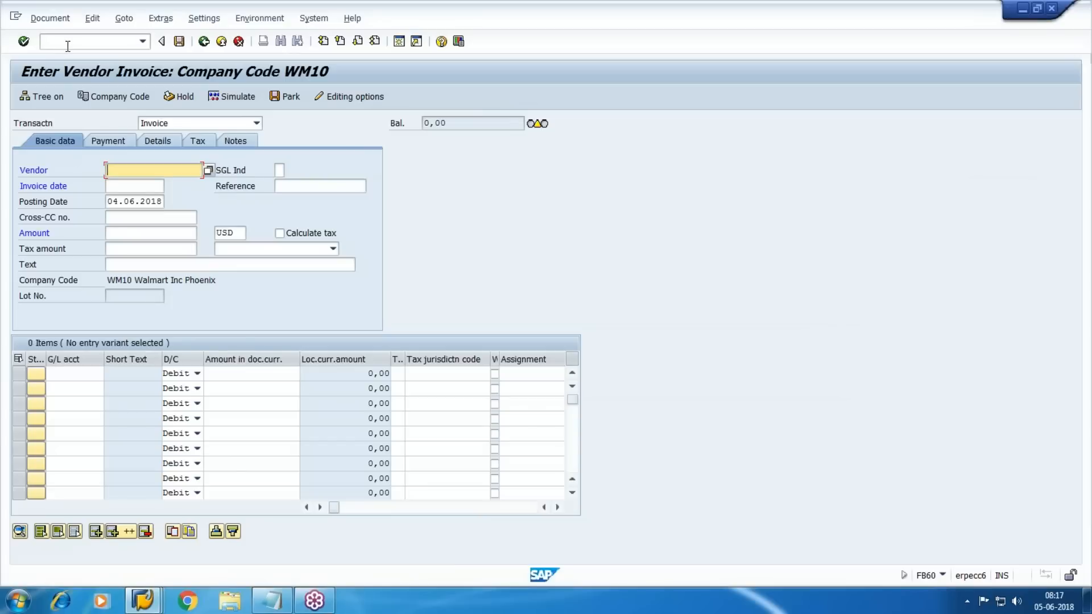
type("/")
key("Return")
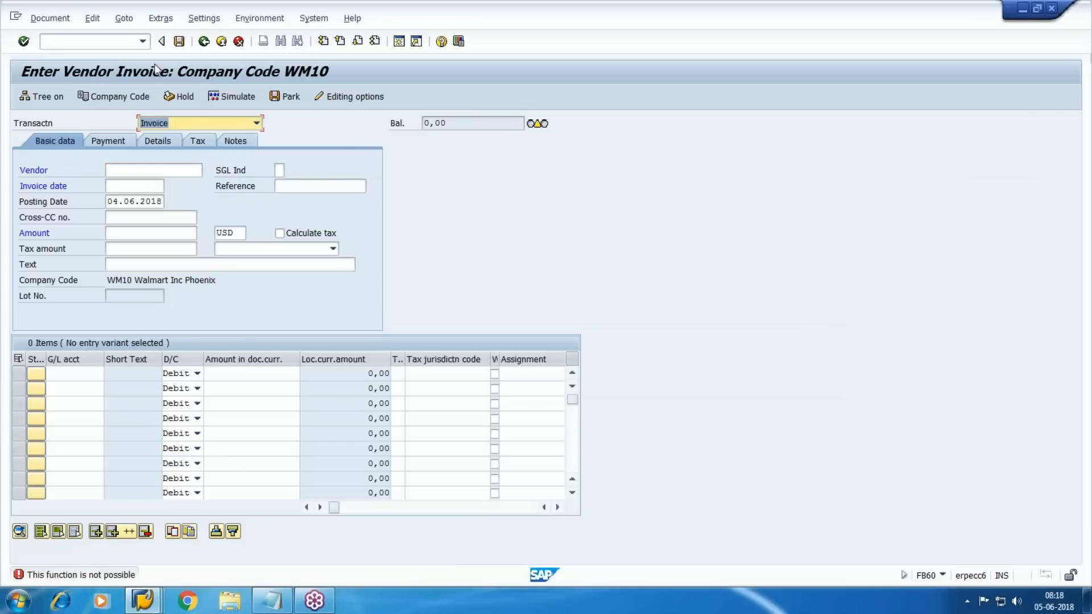
left_click(108, 42)
key("Return")
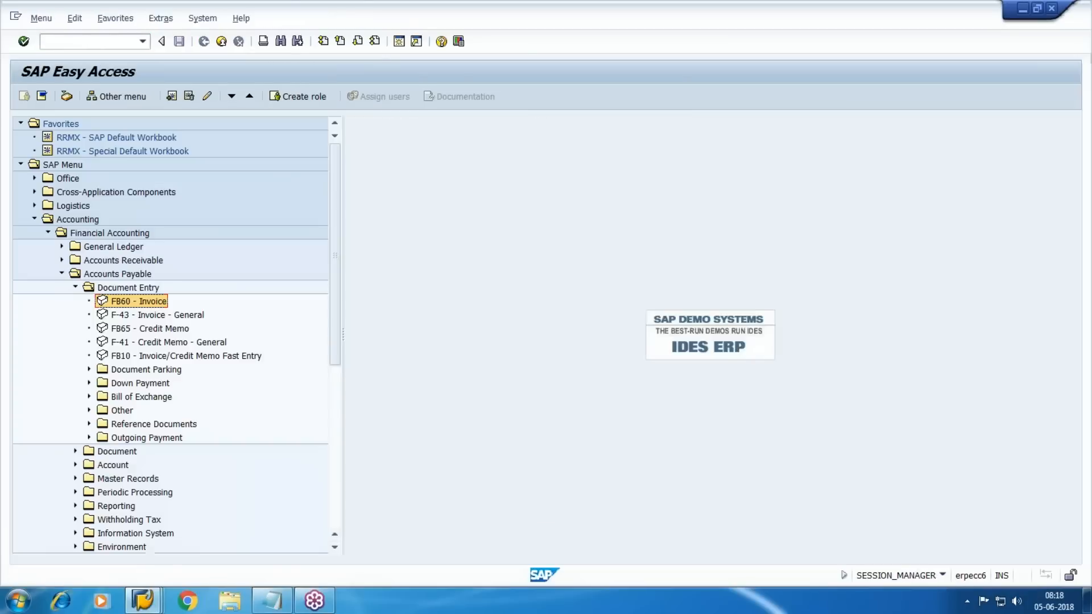
- Open the report S_ALR_87012083 - List of Vendor Open Items for Printing from the Accounts Payable information system
left_click(75, 287)
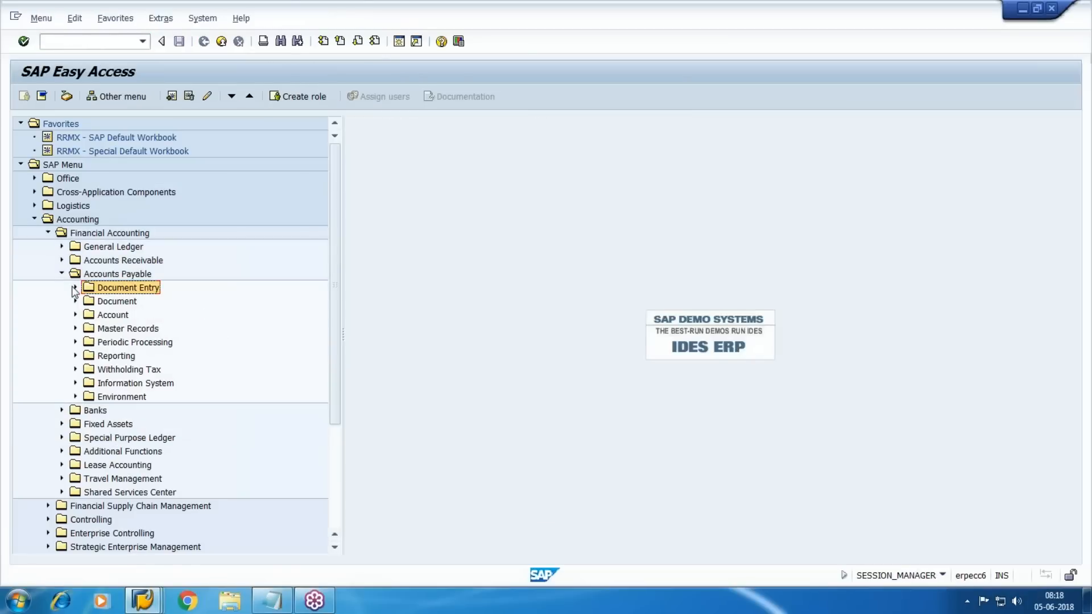
left_click(61, 274)
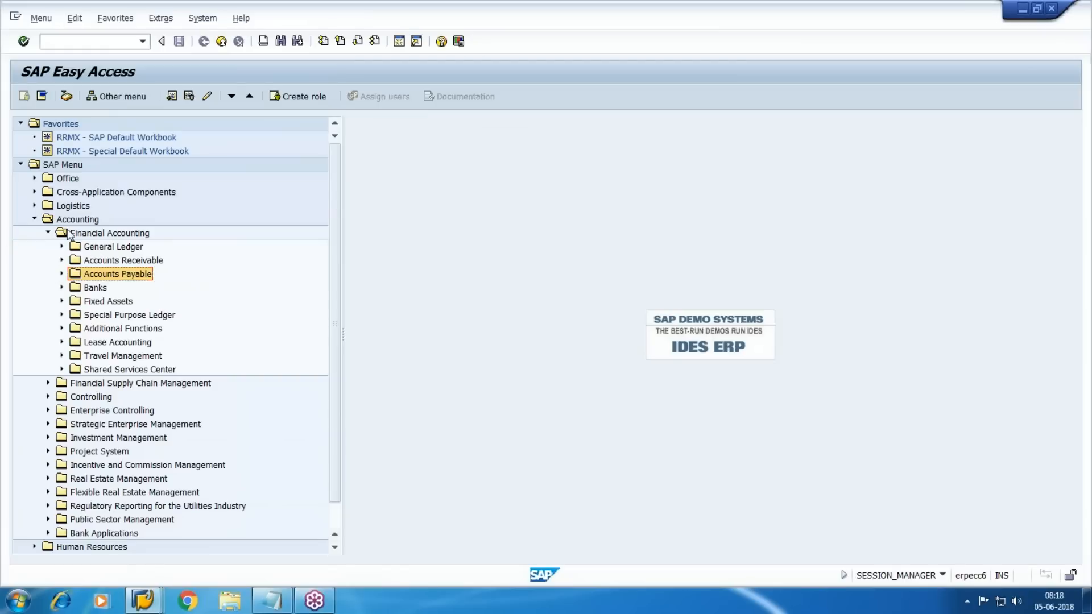
left_click(62, 274)
left_click(75, 384)
scroll(83, 341, "down", 2)
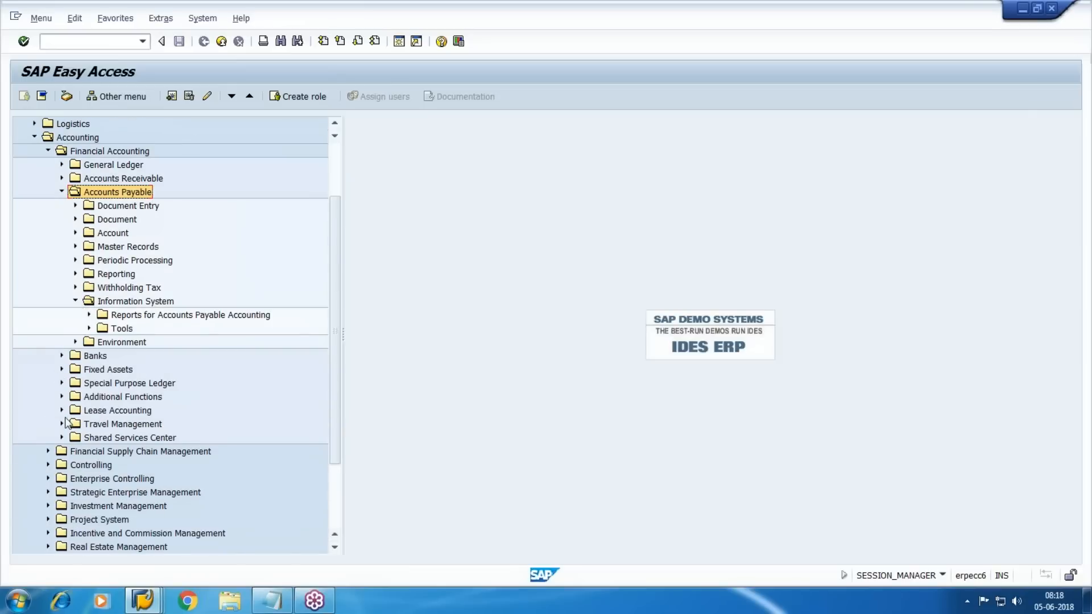
left_click(88, 316)
scroll(90, 316, "down", 1)
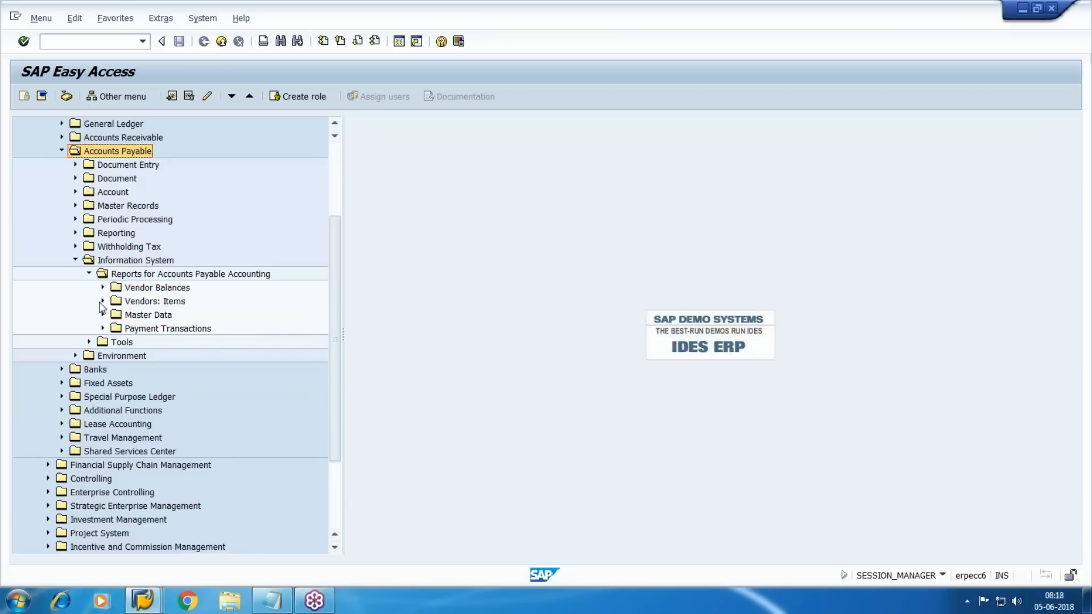
left_click(102, 300)
left_click_drag(150, 549, 211, 548)
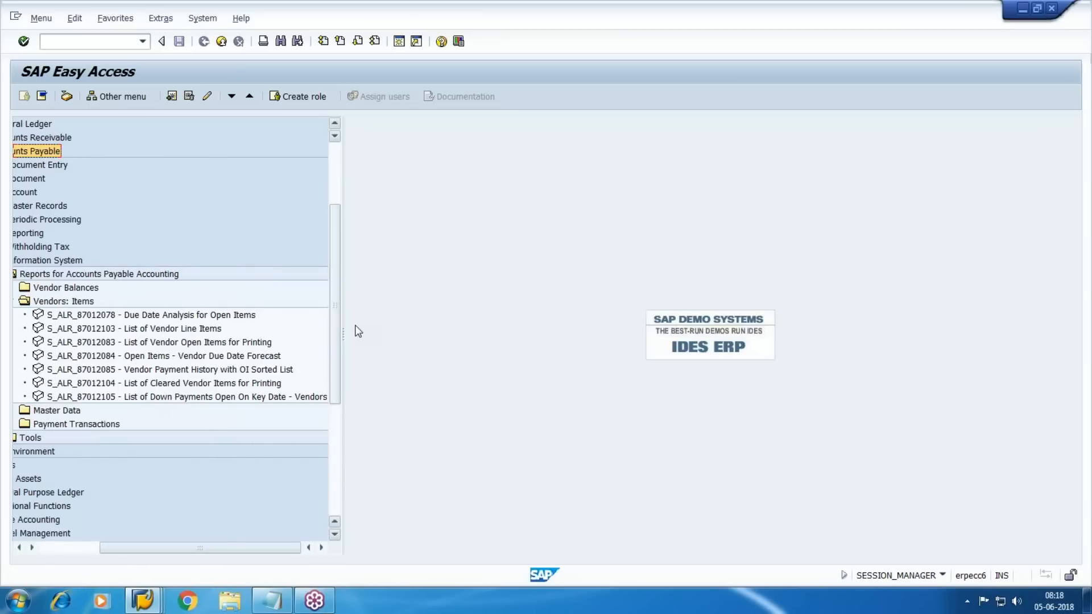
left_click(191, 341)
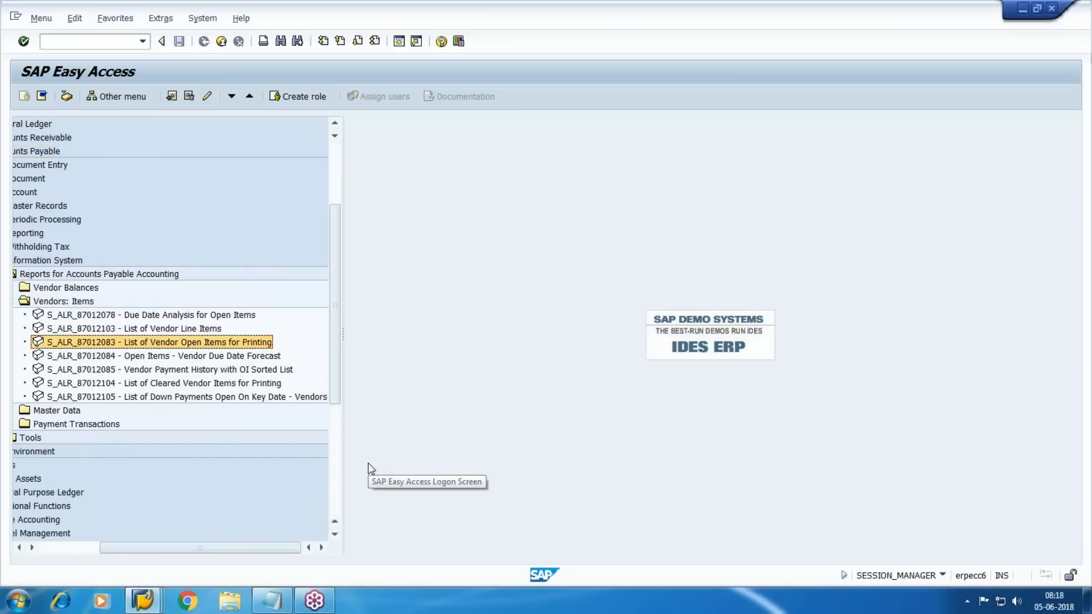
key("Return")
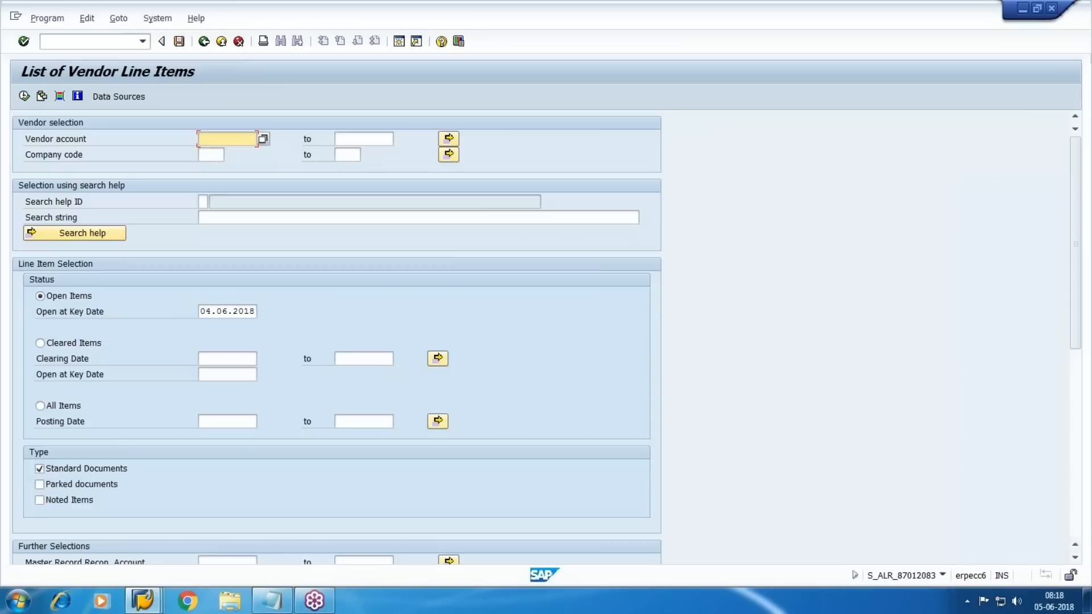
- Run the vendor open items report for company code WM10
left_click(203, 155)
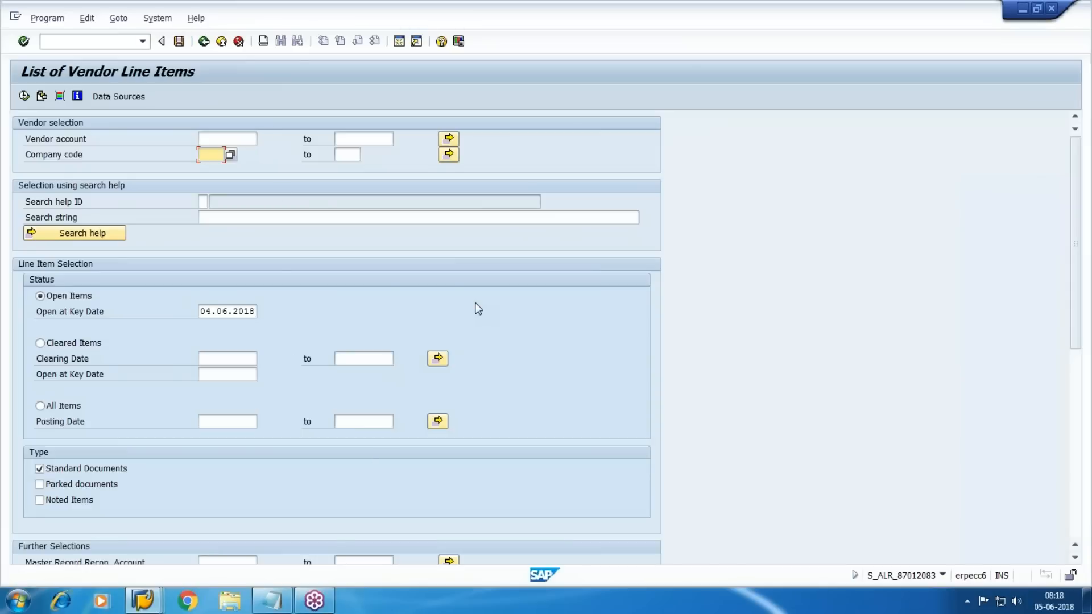
type("WM10")
left_click(24, 96)
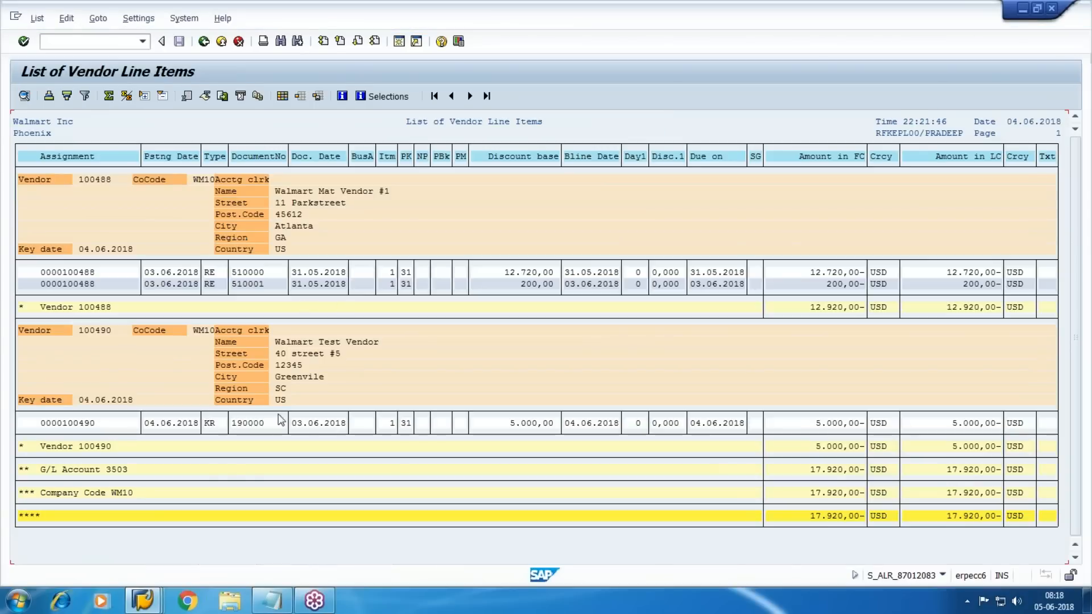
- Condense the report to its totals and expand the company code WM10 total to the G/L account level
left_click(34, 515)
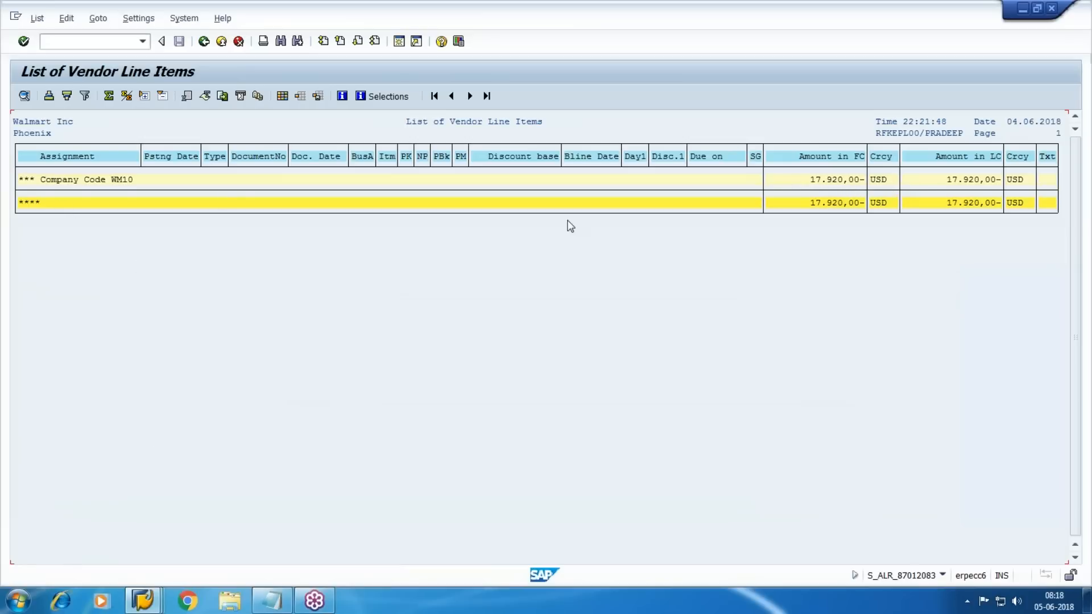
double_click(23, 181)
left_click_drag(51, 183, 899, 184)
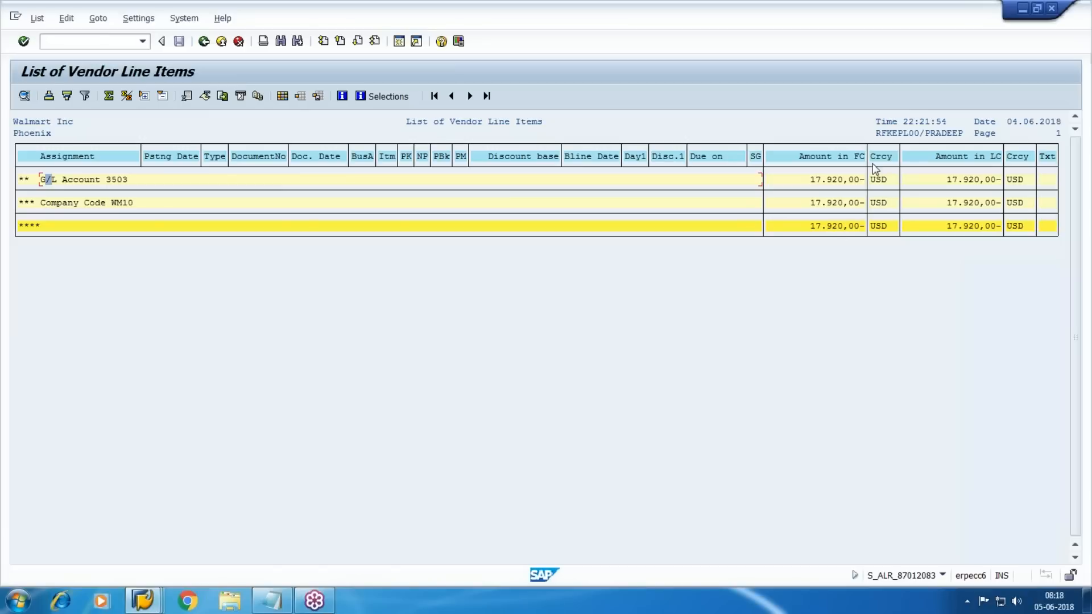
- Switch to the Create Vendor session and run the G/L account line item display FBL3N for account 3503 in company code WM10
left_click(144, 601)
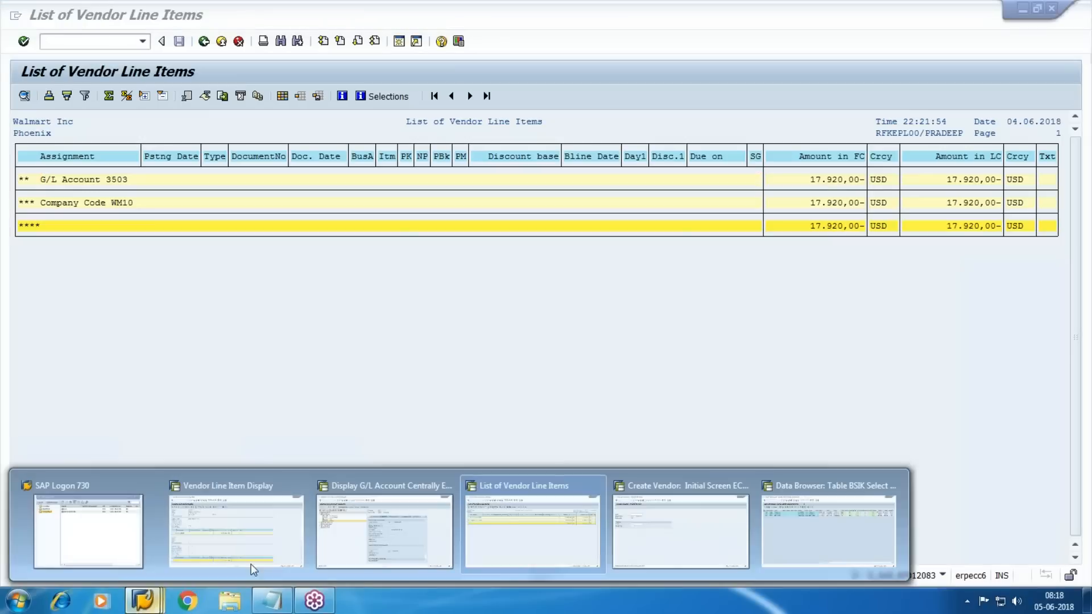
left_click(680, 532)
left_click(77, 40)
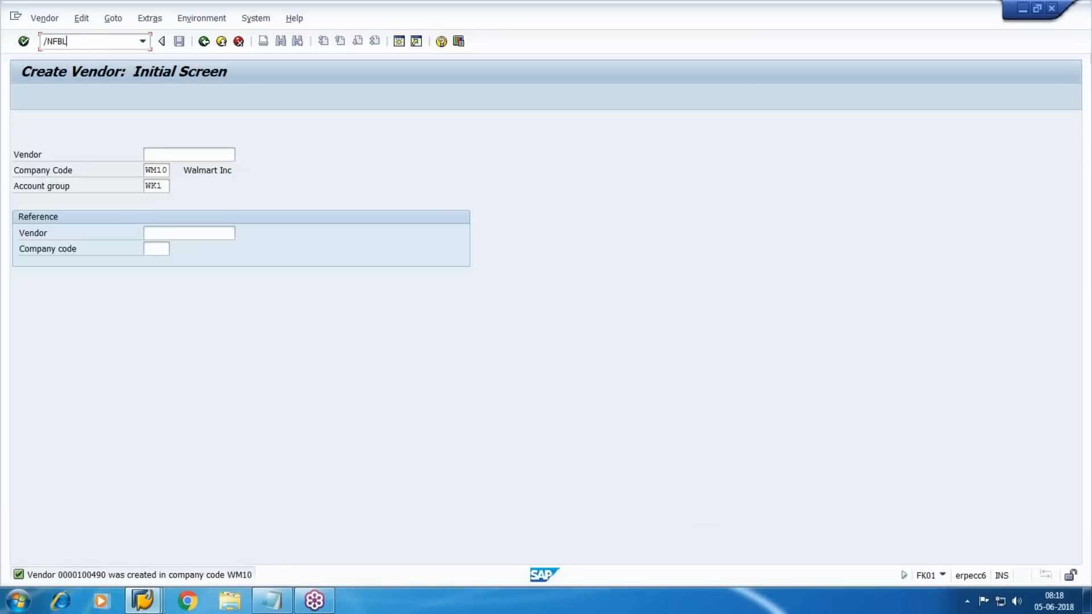
key("Return")
type("3503")
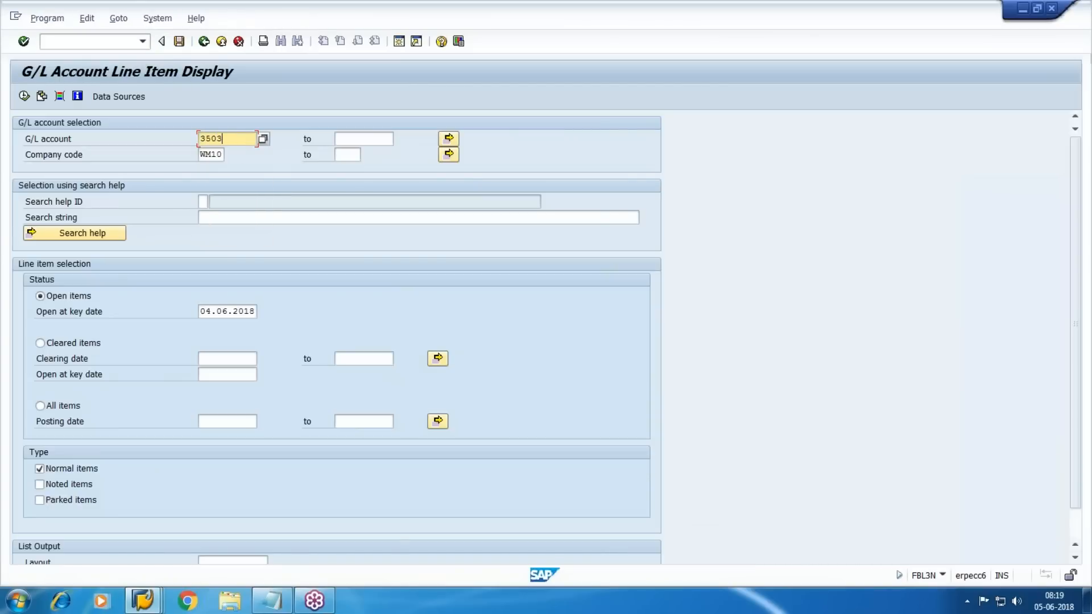
left_click(24, 96)
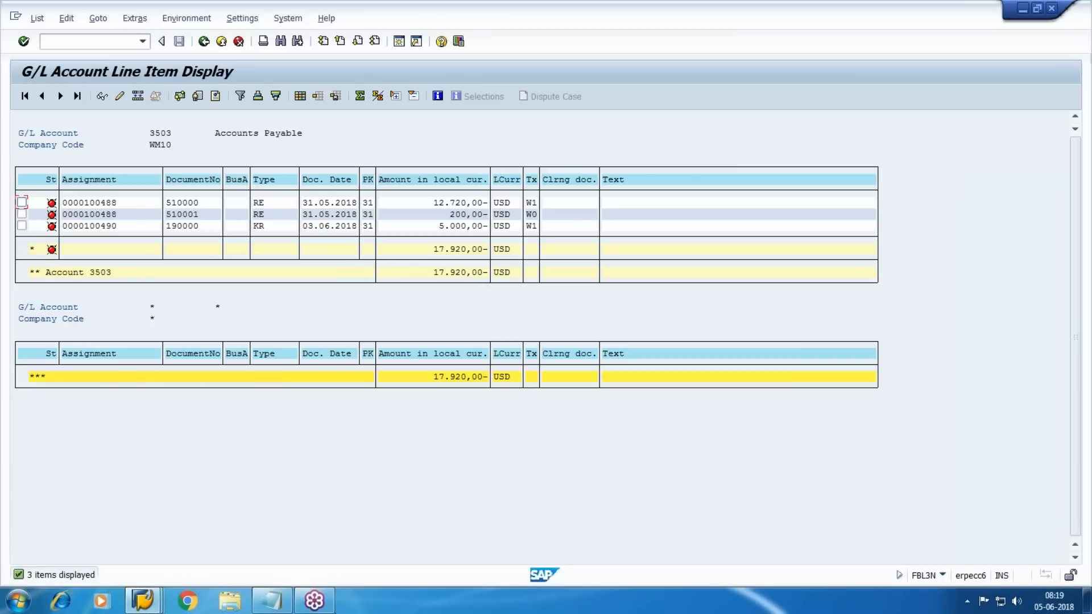
- Switch to the Vendor Line Item Display session and open document 510000 of Walmart Mat Vendor #1 in its data entry view
mouse_move(142, 600)
left_click(267, 500)
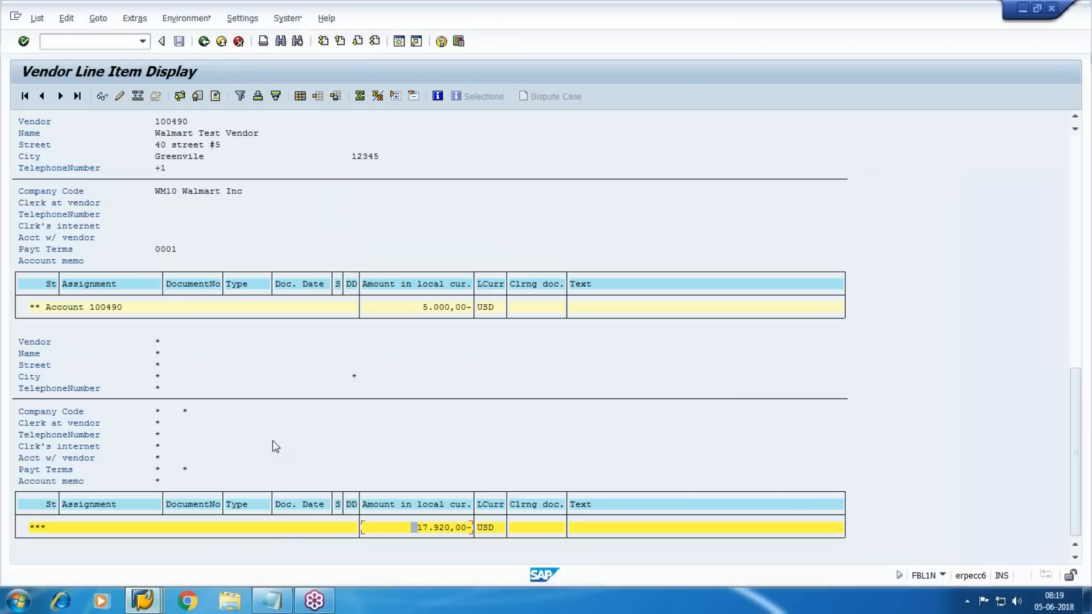
left_click_drag(1076, 484, 1076, 260)
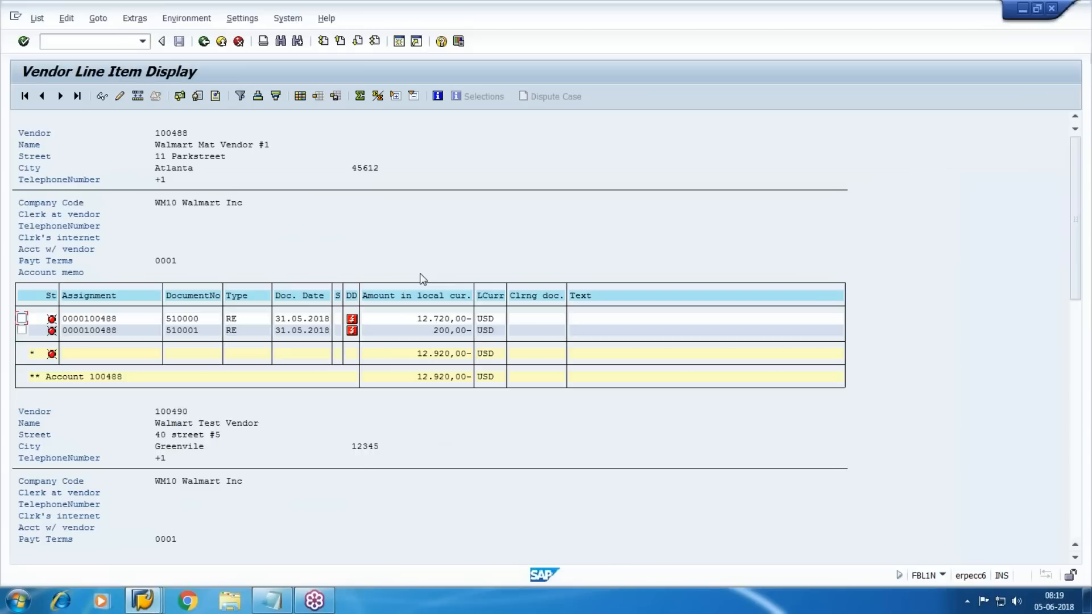
left_click(427, 320)
double_click(431, 319)
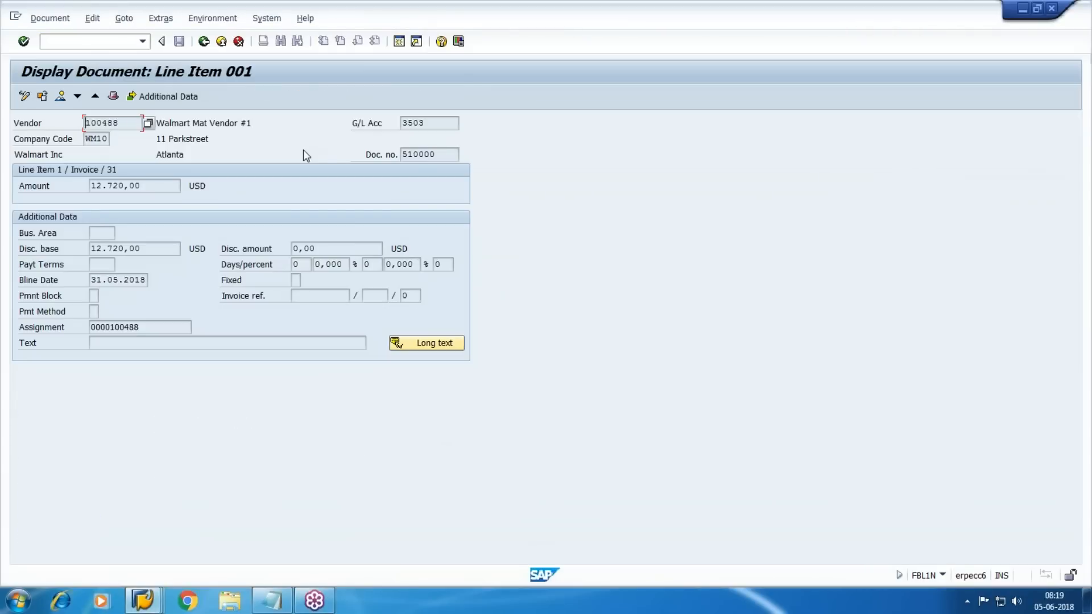
left_click(60, 97)
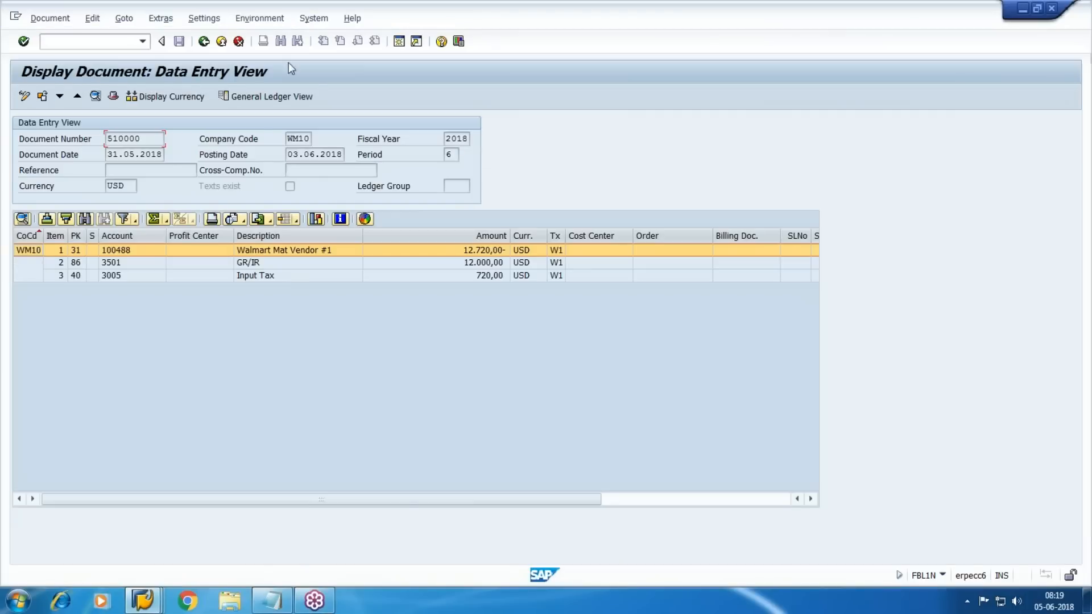
- Open the Document Relationship Browser for document 510000 and expand its incoming invoice, purchase order and material document
left_click(259, 18)
mouse_move(354, 89)
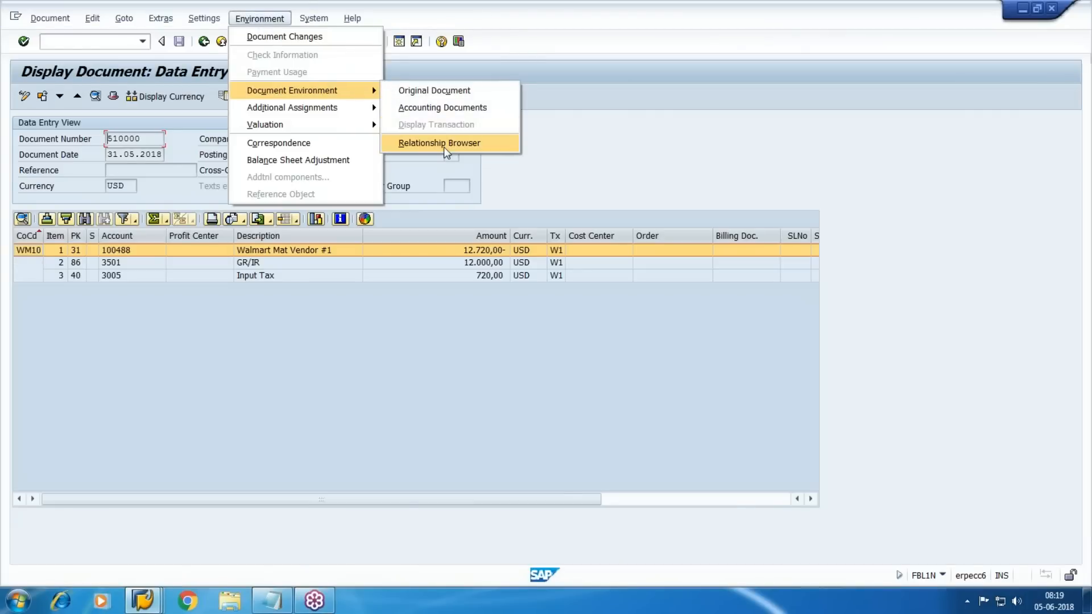
left_click(443, 145)
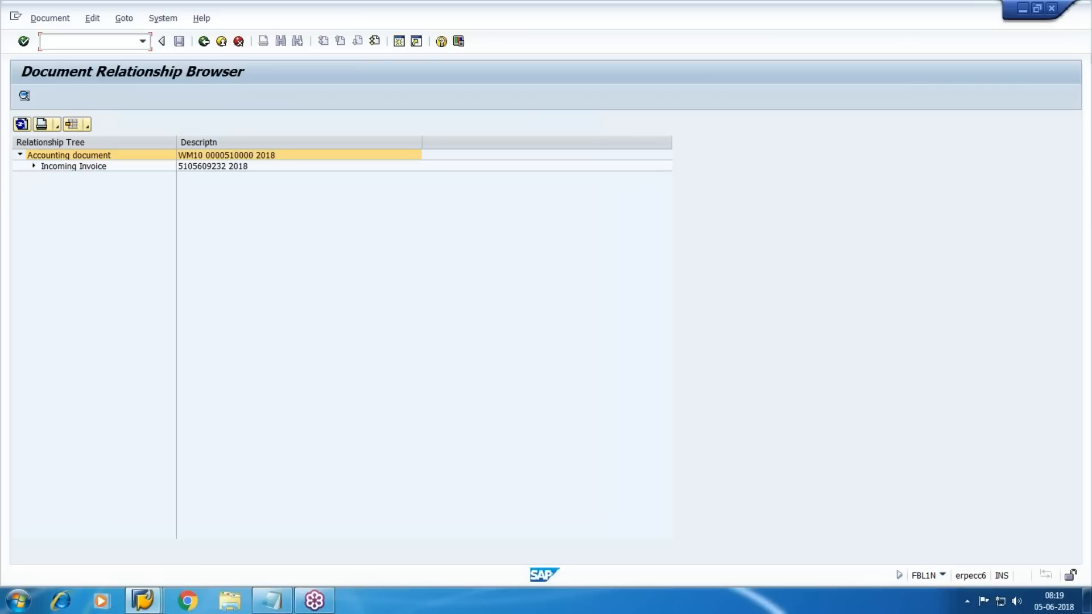
left_click(33, 167)
left_click(47, 177)
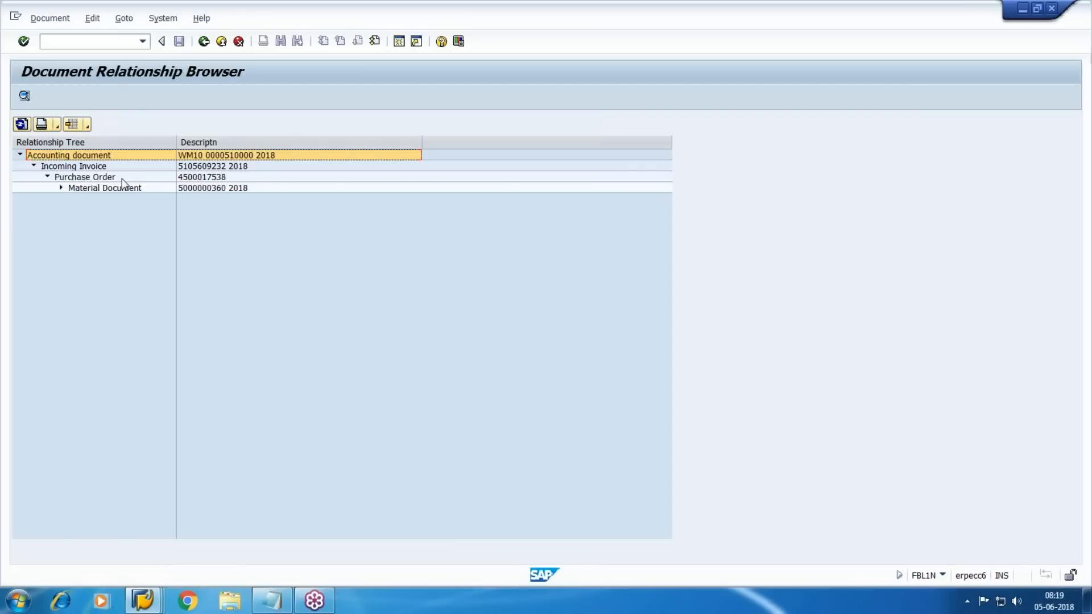
left_click(61, 187)
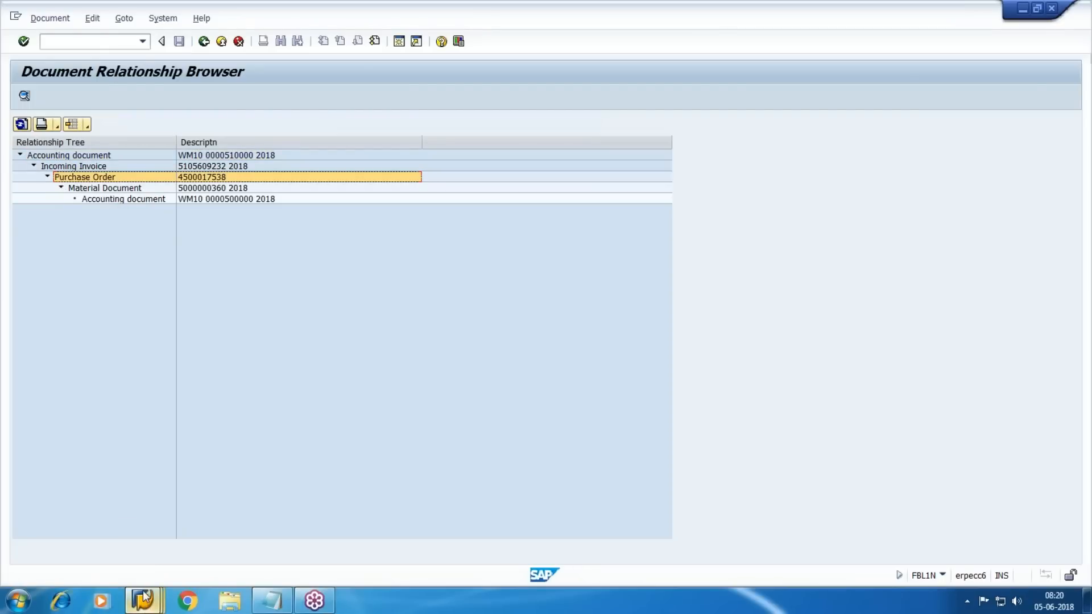
- Return to the vendor line items and open document 190000 of Walmart Test Vendor in its data entry view
key("F3")
key("F3")
scroll(1081, 293, "down", 1)
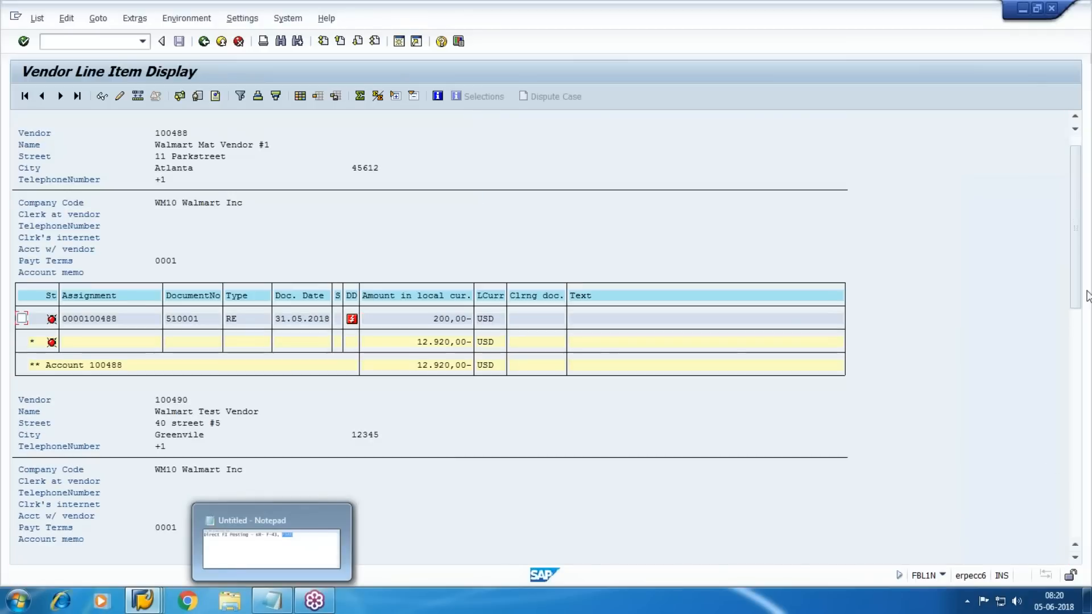
left_click_drag(1075, 216, 1075, 441)
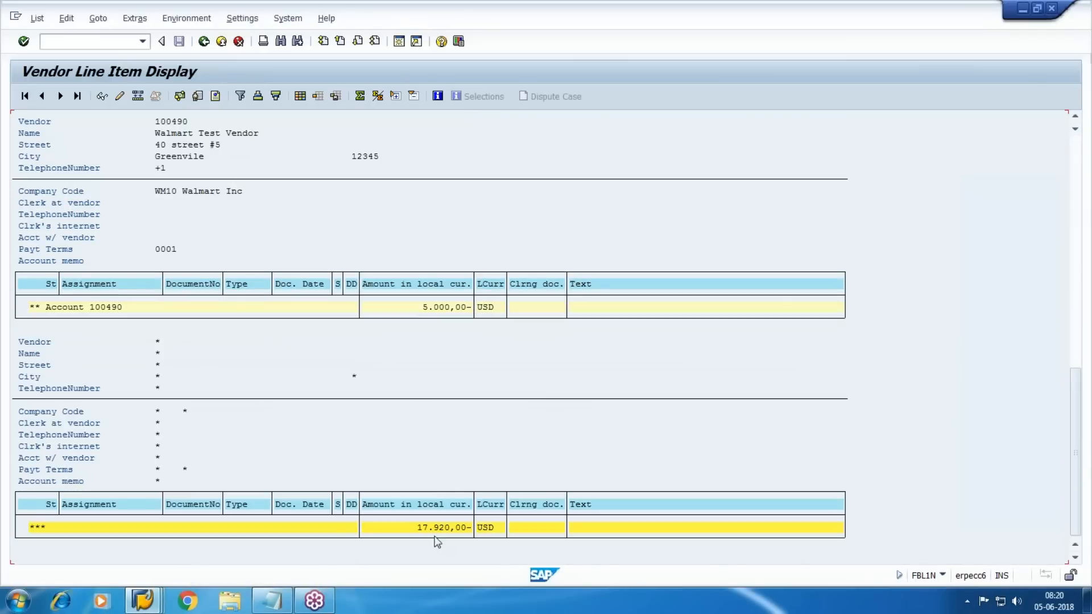
scroll(432, 368, "up", 1)
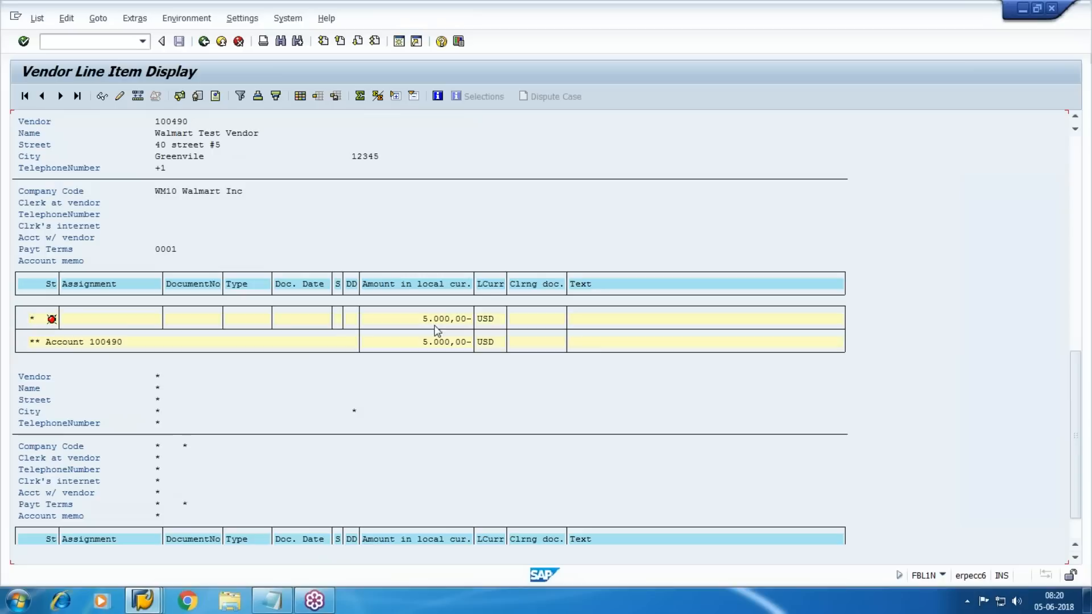
scroll(438, 333, "up", 1)
left_click(442, 342)
double_click(439, 347)
key("F9")
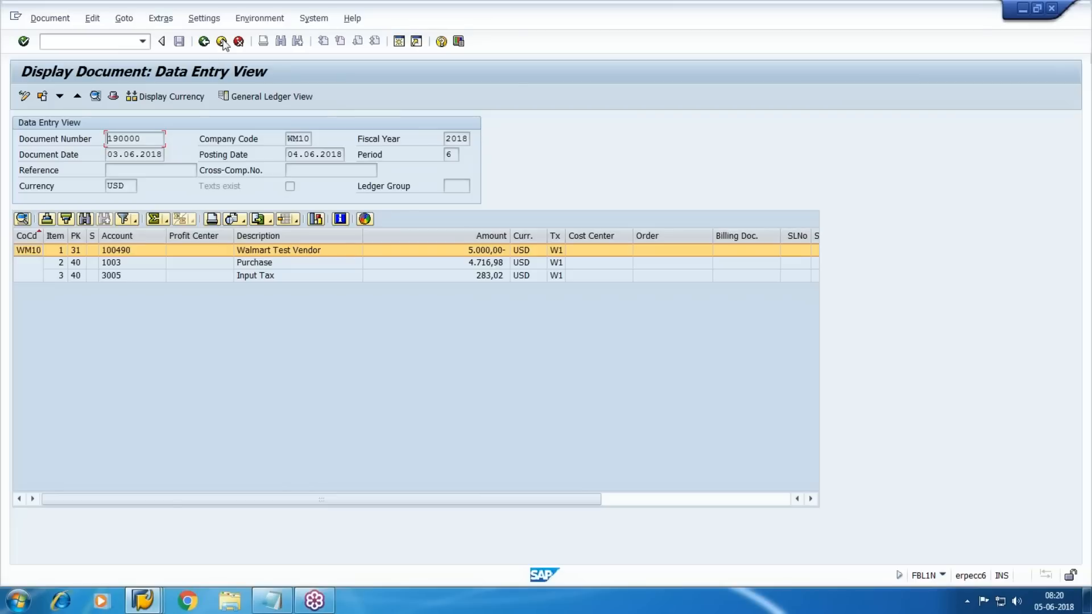
- Examine the original document and document relationships of document 190000, and return to the vendor line item list
left_click(259, 18)
mouse_move(330, 91)
left_click(460, 92)
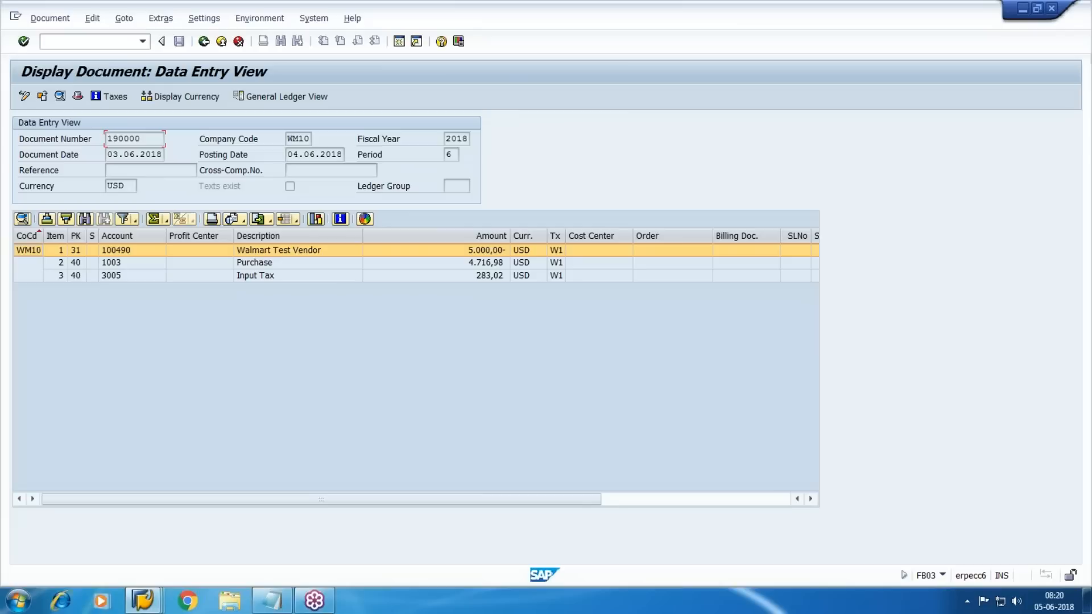
left_click(260, 18)
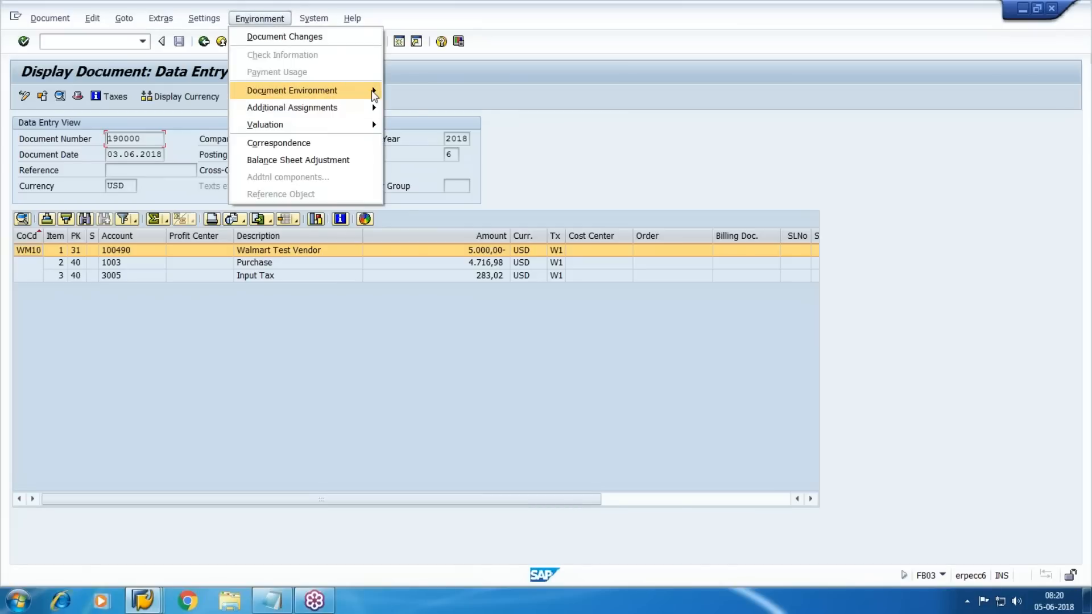
mouse_move(353, 91)
left_click(444, 142)
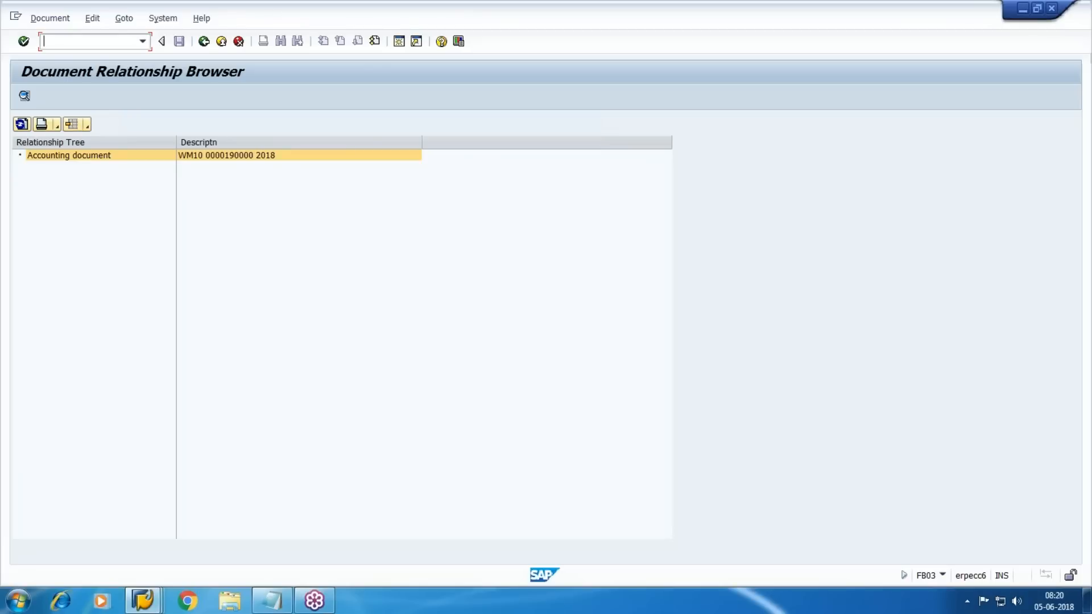
left_click(204, 42)
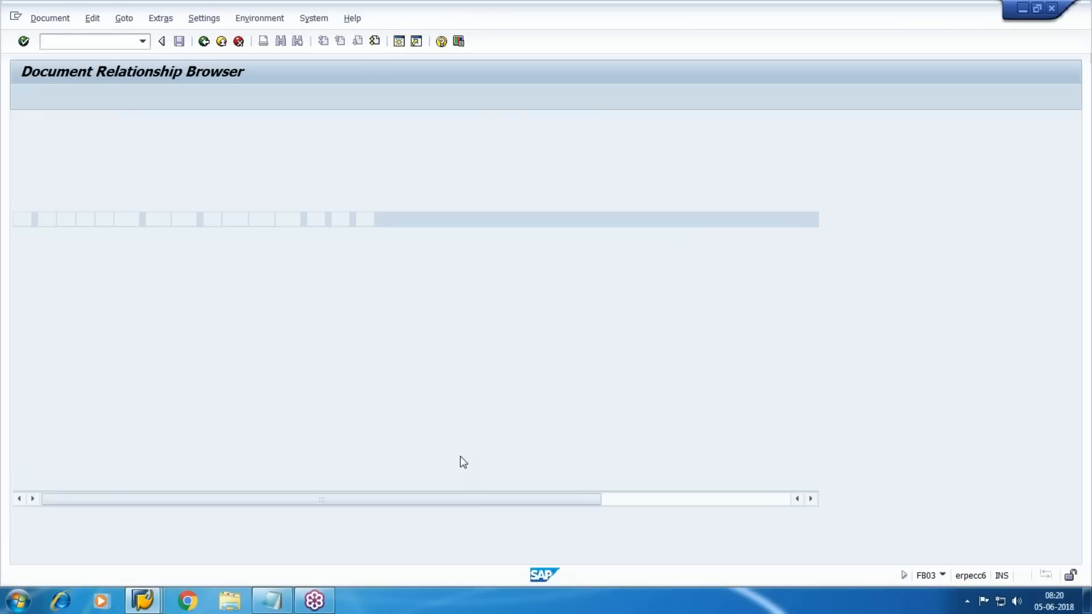
left_click(206, 42)
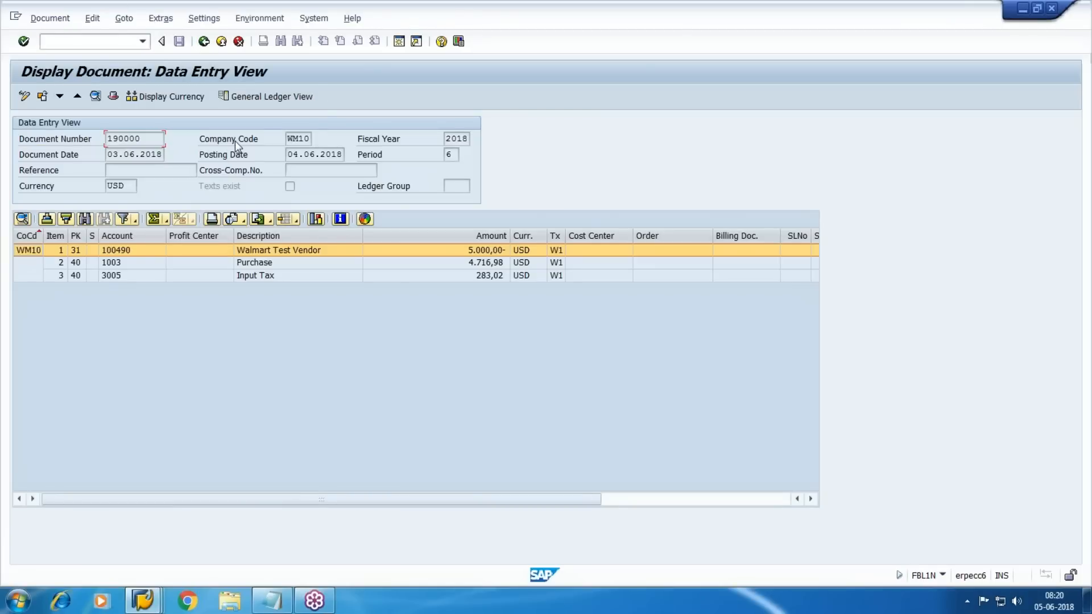
left_click(204, 42)
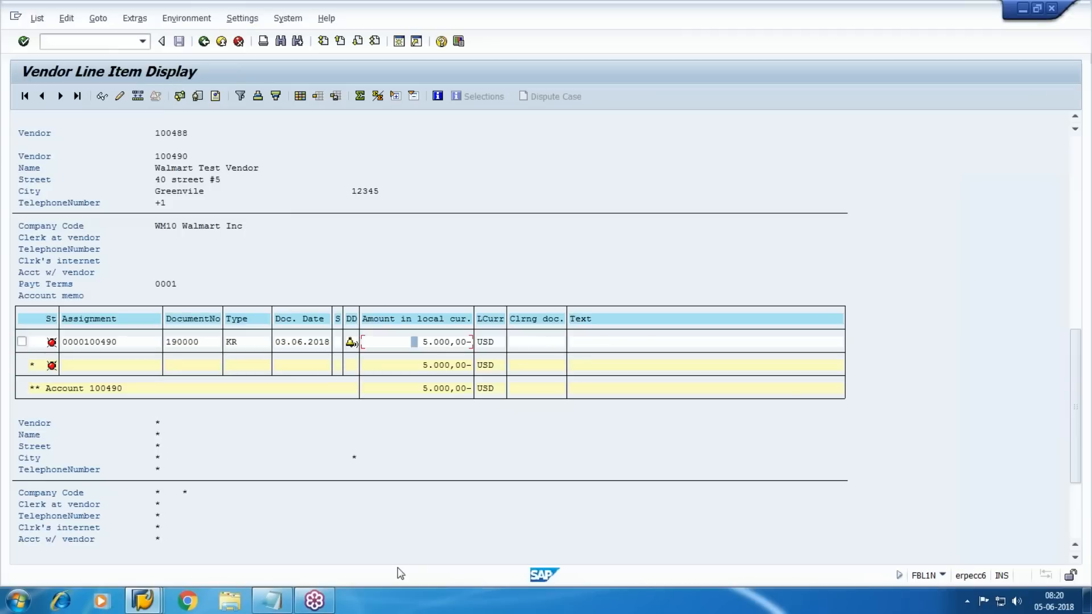
- Leave the List of Vendor Line Items session for the SAP Easy Access menu and collapse the Accounts Payable Information System folder
left_click(143, 600)
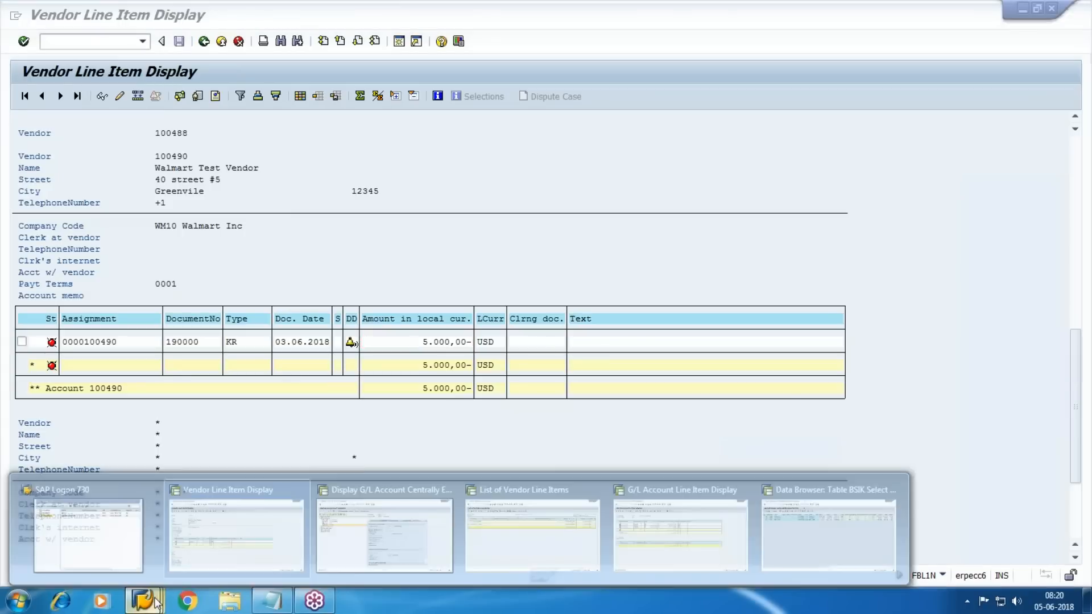
left_click(517, 531)
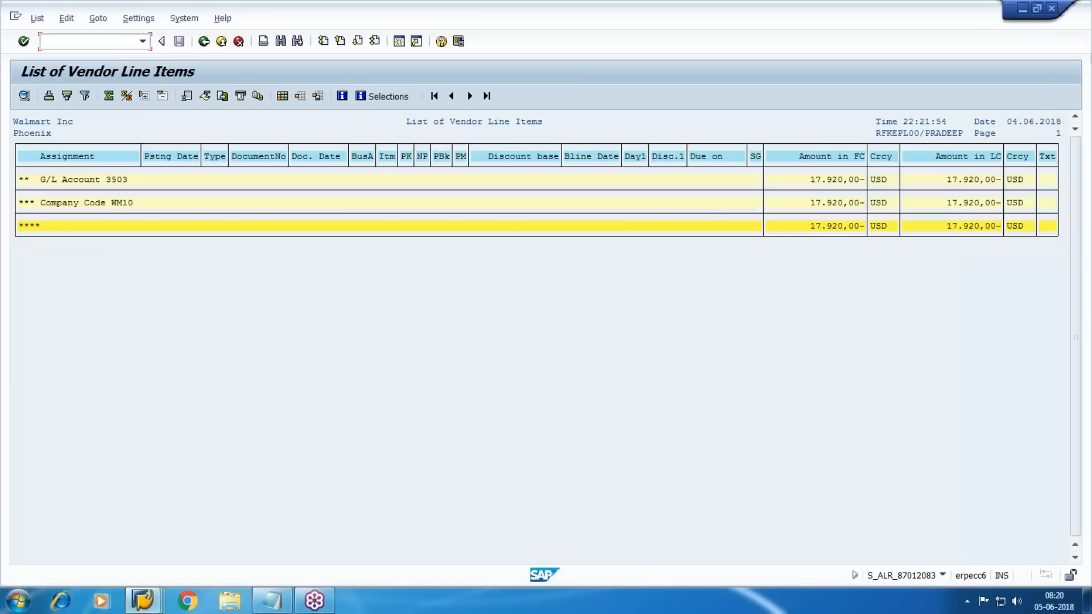
type("/N")
key("Return")
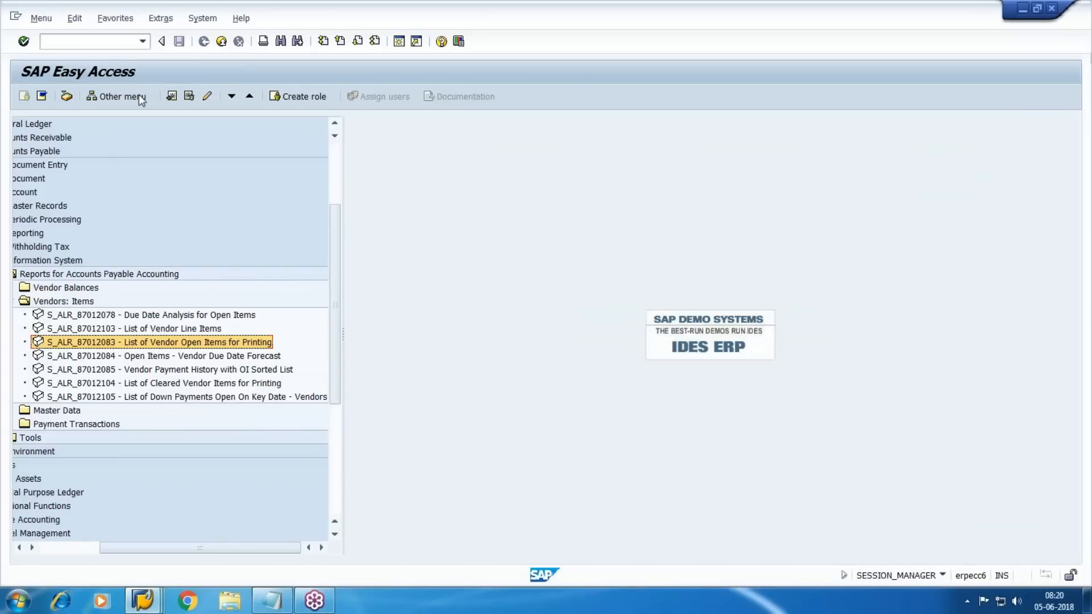
left_click_drag(152, 548, 70, 547)
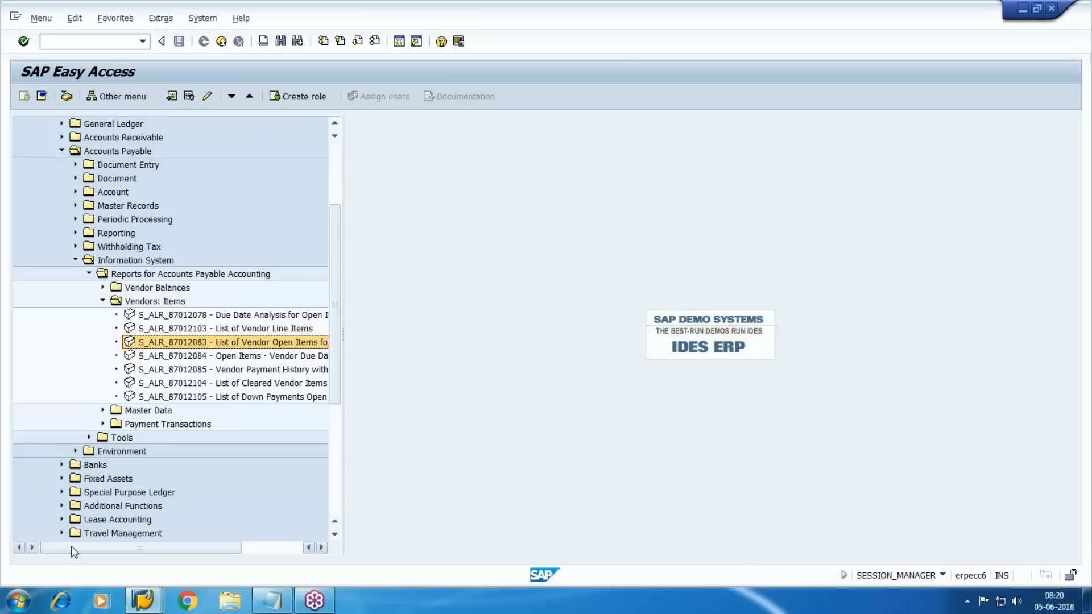
left_click(102, 301)
left_click(87, 274)
left_click(75, 260)
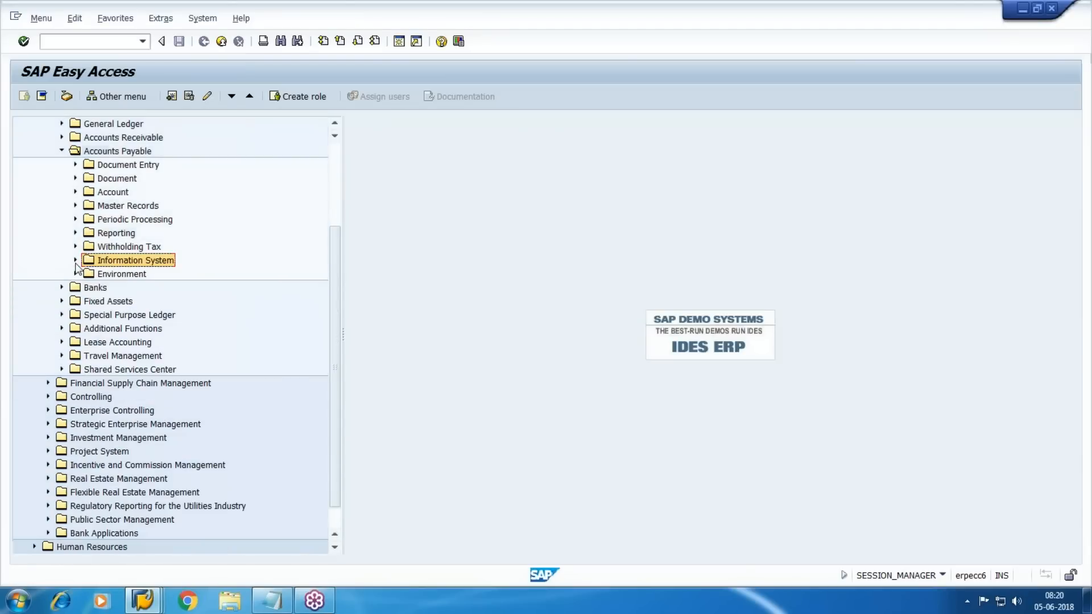
- Open transaction F-53 - Post from the Outgoing Payment folder under Accounts Payable Document Entry
left_click(99, 167)
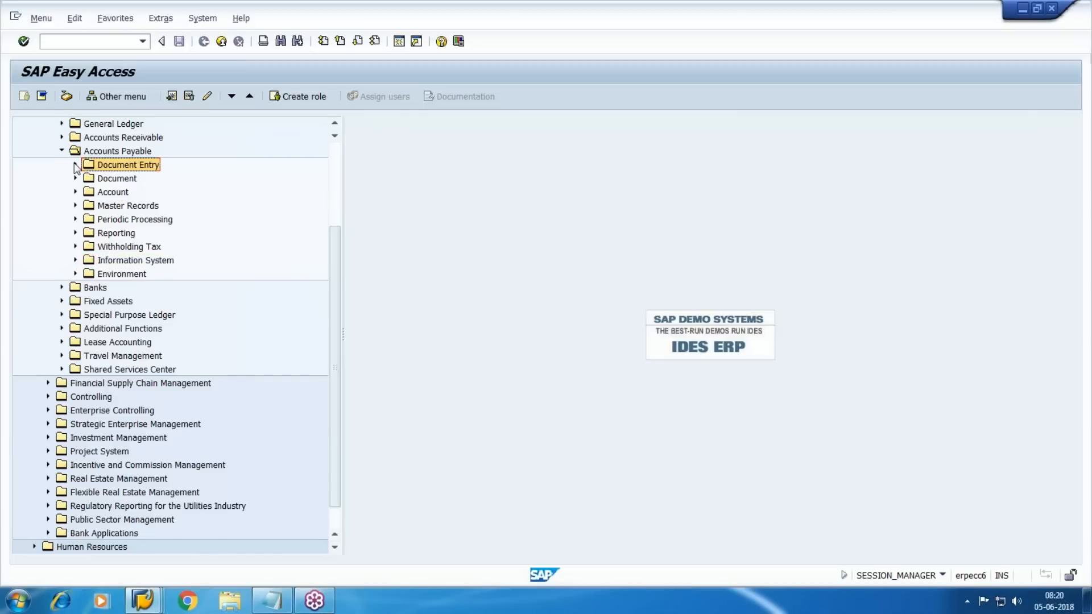
left_click(75, 165)
left_click(131, 207)
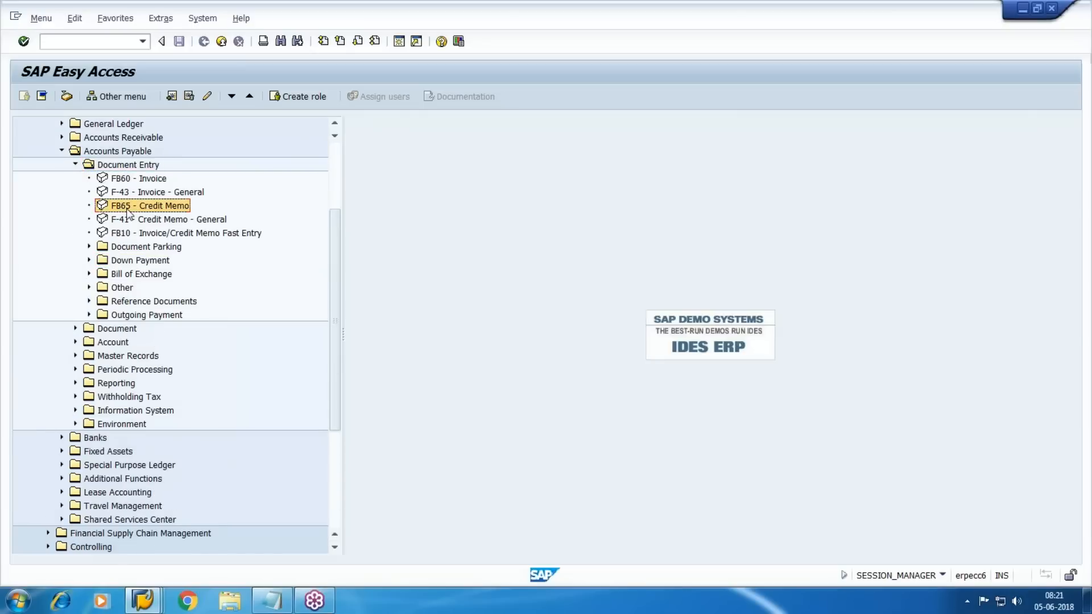
left_click(143, 316)
left_click(86, 315)
left_click(142, 329)
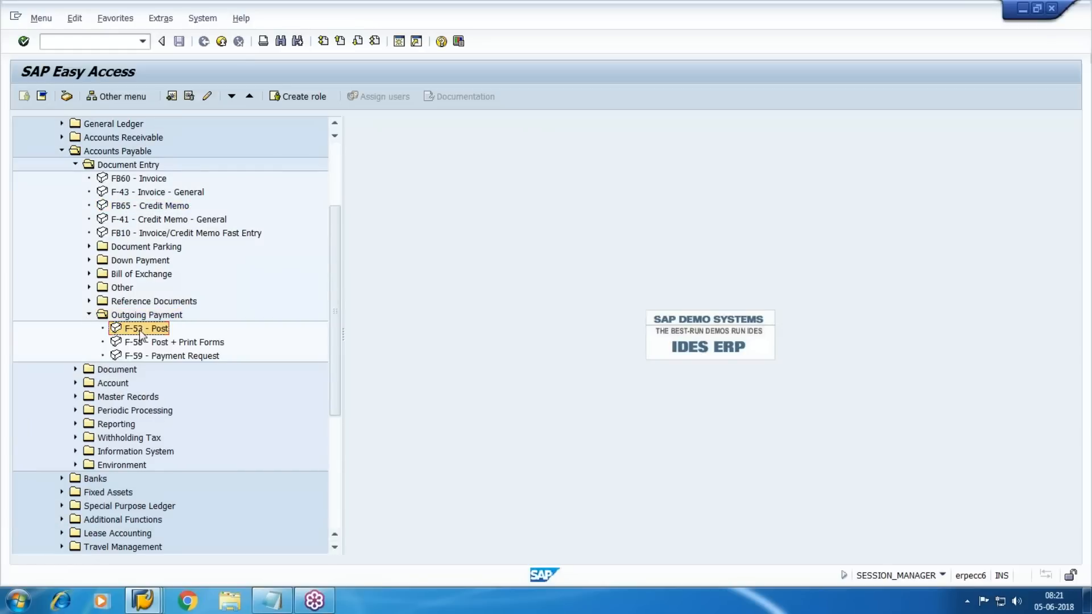
key("Return")
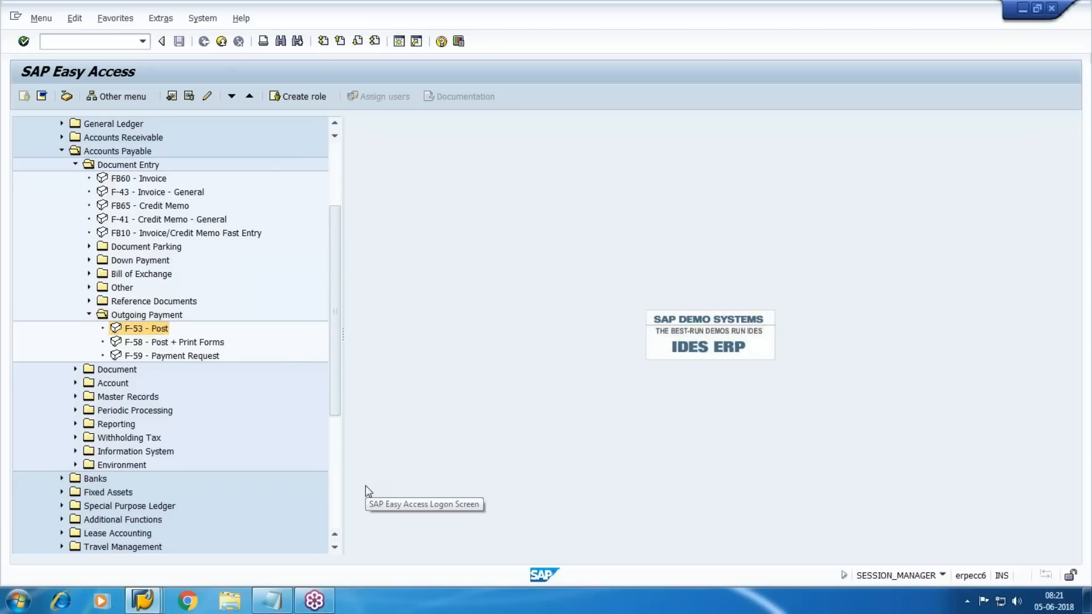
left_click(1079, 180)
mouse_move(491, 99)
left_mouse_down()
mouse_move(556, 100)
mouse_move(469, 181)
left_mouse_up()
left_click_drag(376, 272, 588, 266)
mouse_move(587, 313)
left_mouse_down()
mouse_move(595, 248)
mouse_move(660, 281)
mouse_move(724, 245)
mouse_move(826, 297)
left_mouse_up()
mouse_move(419, 335)
left_mouse_down()
mouse_move(486, 327)
mouse_move(426, 462)
left_mouse_up()
mouse_move(550, 377)
left_mouse_down()
mouse_move(543, 383)
mouse_move(592, 371)
mouse_move(629, 385)
mouse_move(714, 445)
left_mouse_up()
mouse_move(140, 366)
left_mouse_down()
mouse_move(141, 345)
mouse_move(138, 386)
left_mouse_up()
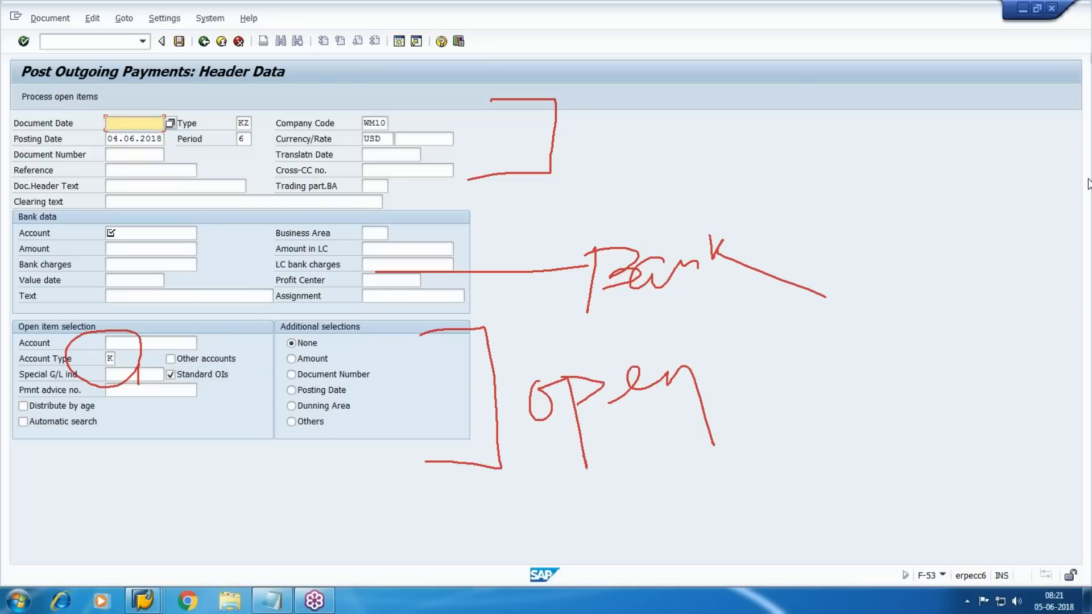
left_click(995, 263)
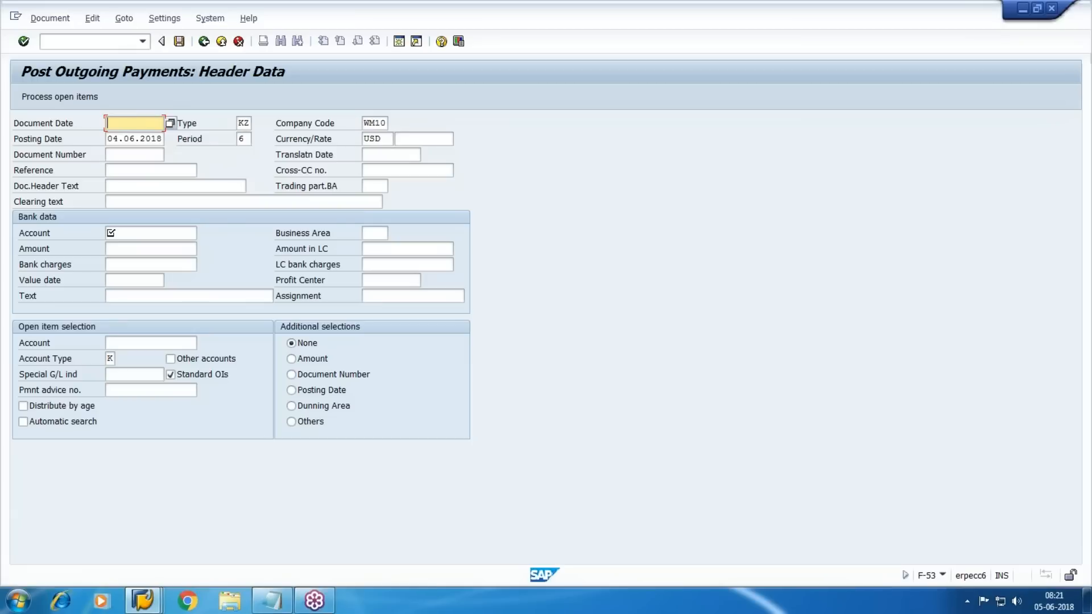
- Set the document date to 04.06.2018 and enter "vendor Payment" as the clearing text
key("F4")
key("Return")
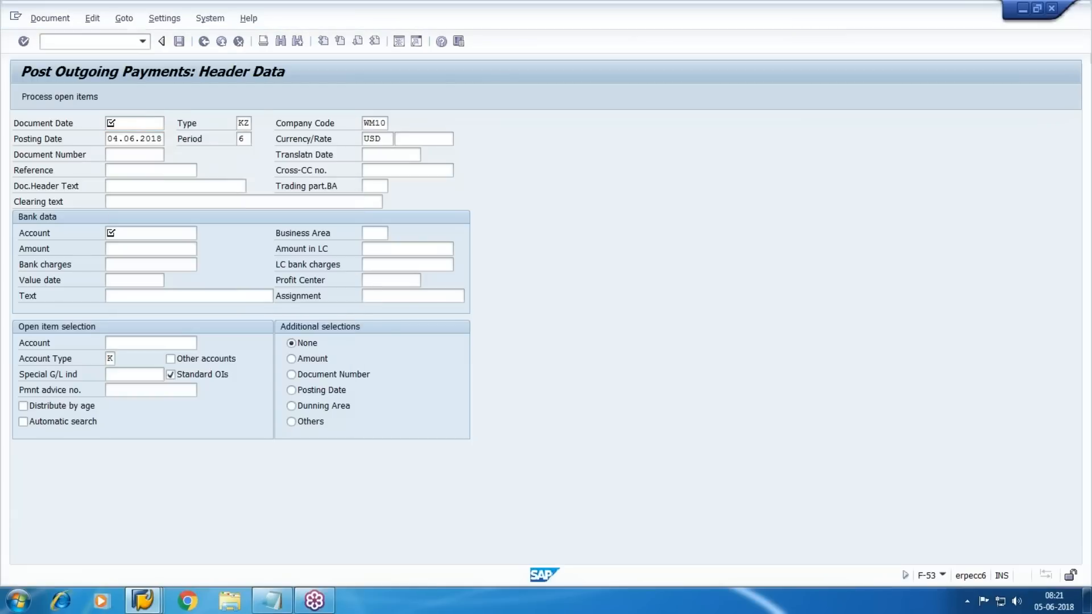
key("Tab")
key("Tab")
key("Tab")
key("Tab")
key("Tab")
key("Tab")
key("Tab")
key("Tab")
key("Tab")
key("Tab")
key("Tab")
key("Tab")
key("Tab")
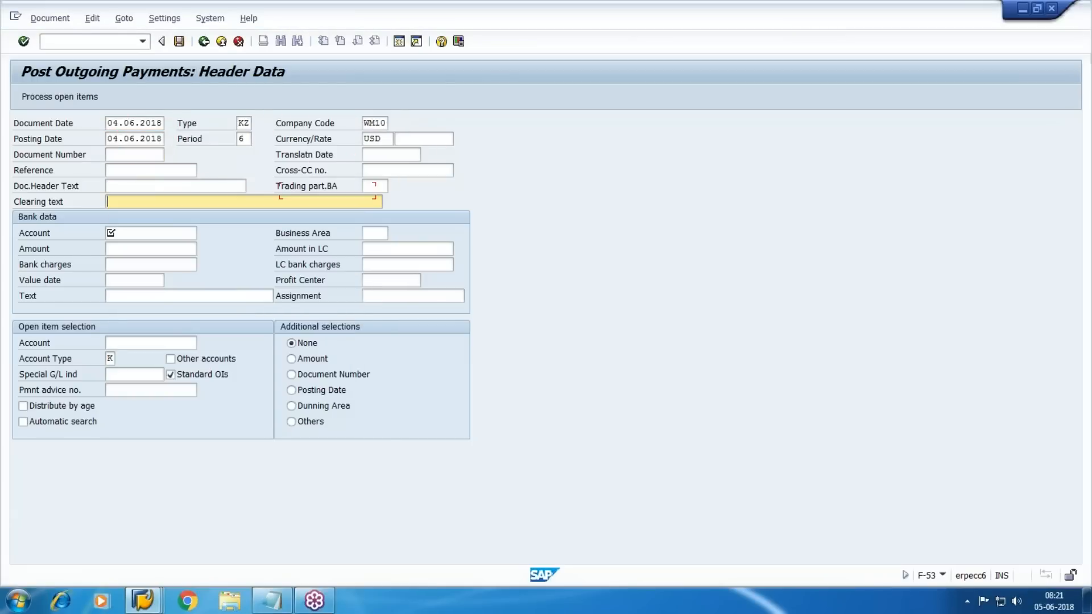
type("vendor")
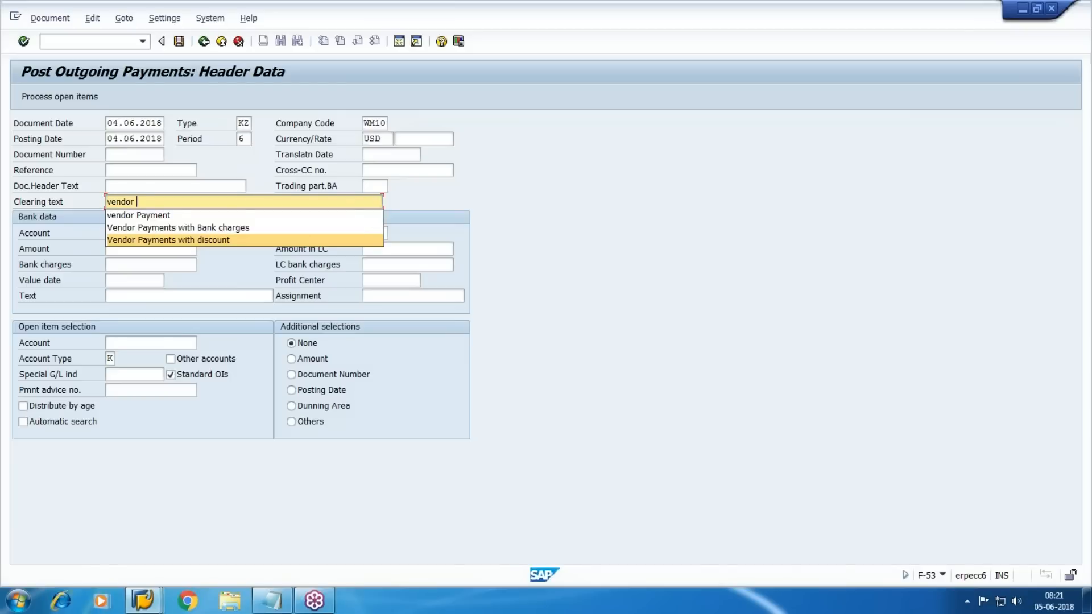
key("Down")
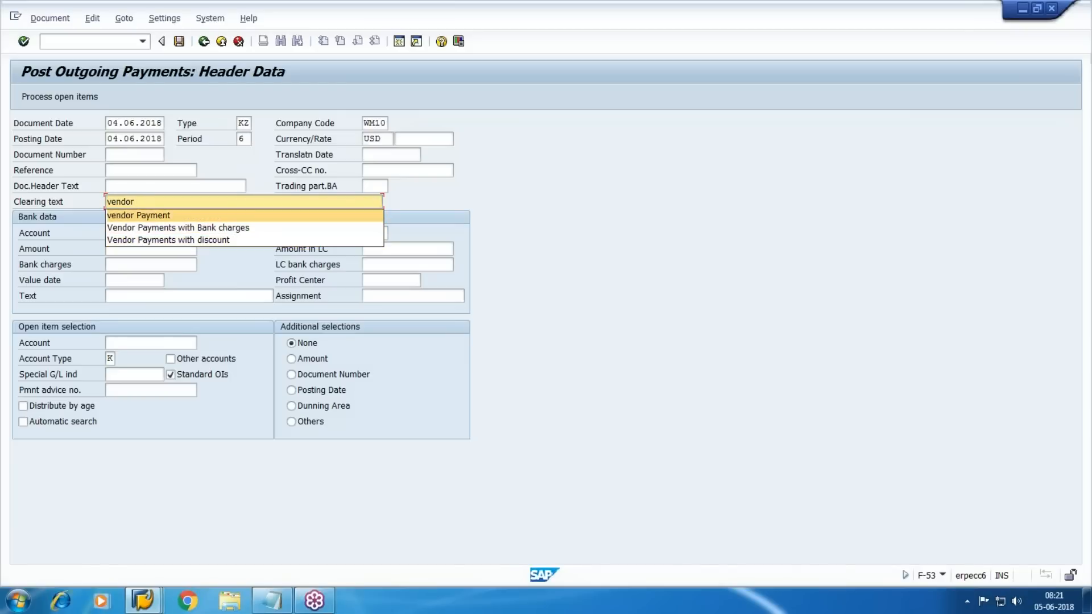
key("Return")
key("Tab")
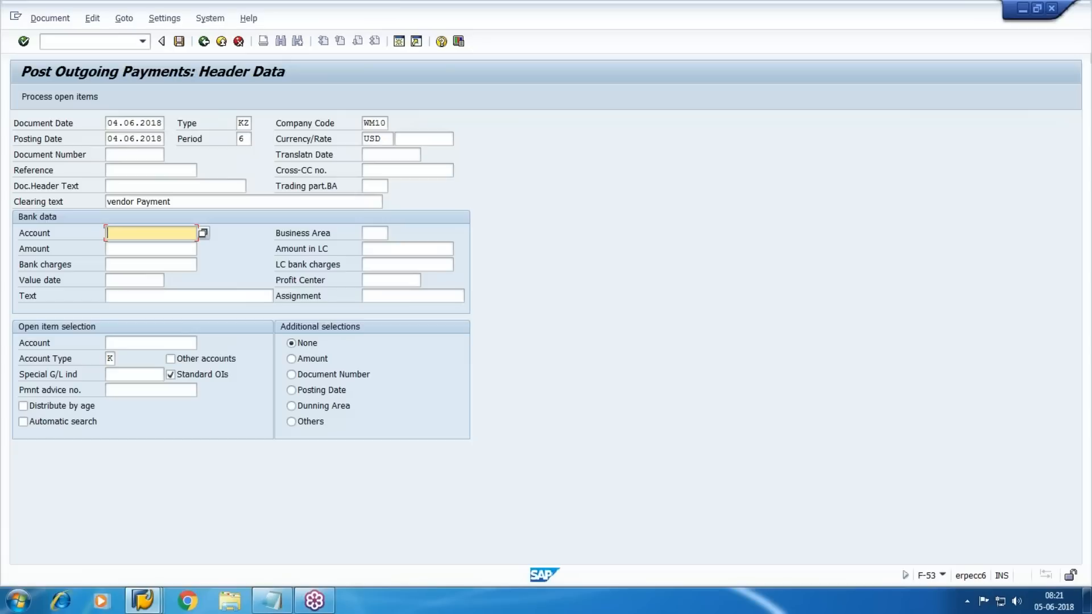
- In the bank data, choose G/L account 3000 Cash and enter an amount of 5000
key("F4")
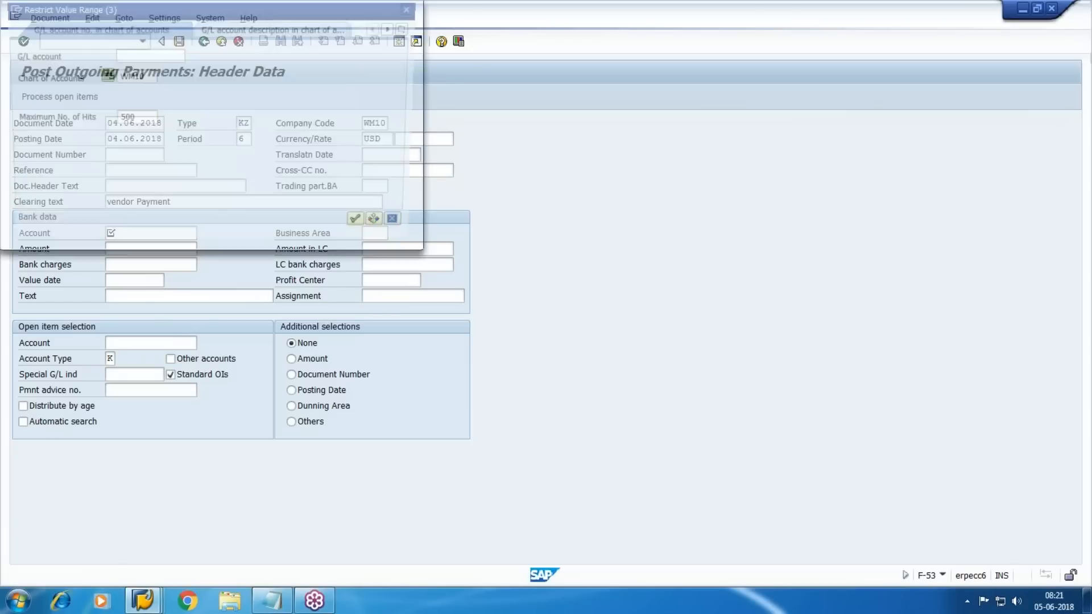
key("Return")
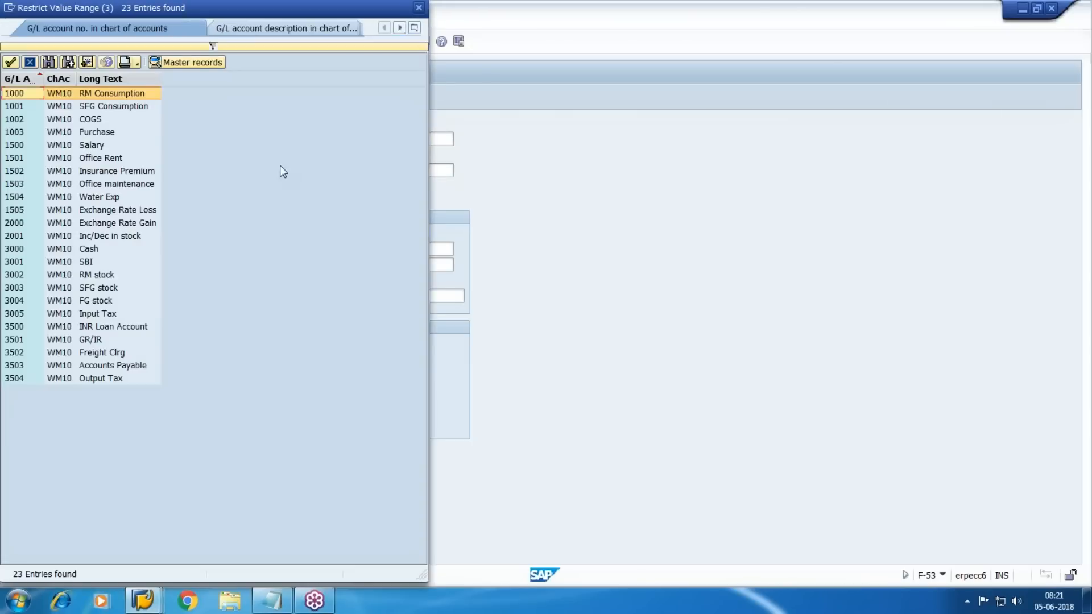
double_click(101, 252)
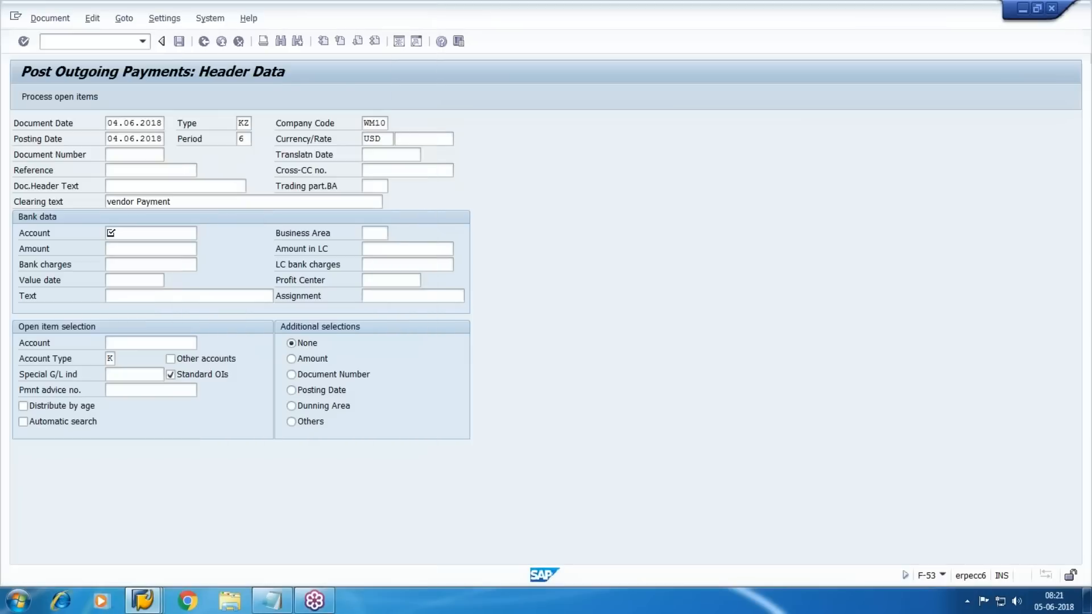
key("Tab")
key("Tab")
type("5000")
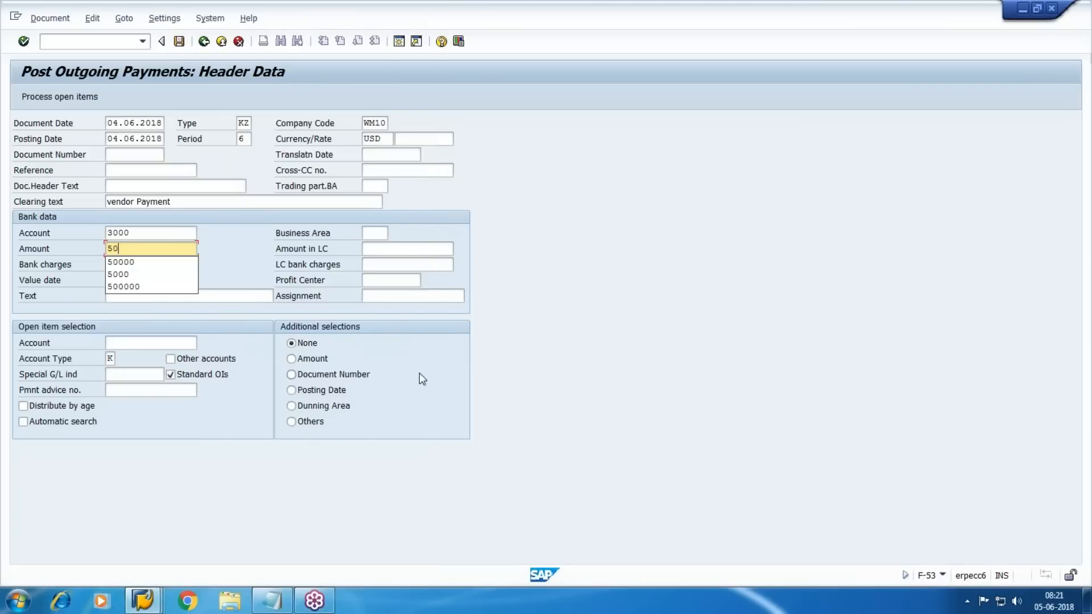
- Enter "payment" as the line item text in the bank data, leaving bank charges and value date empty
key("Tab")
key("Tab")
key("Tab")
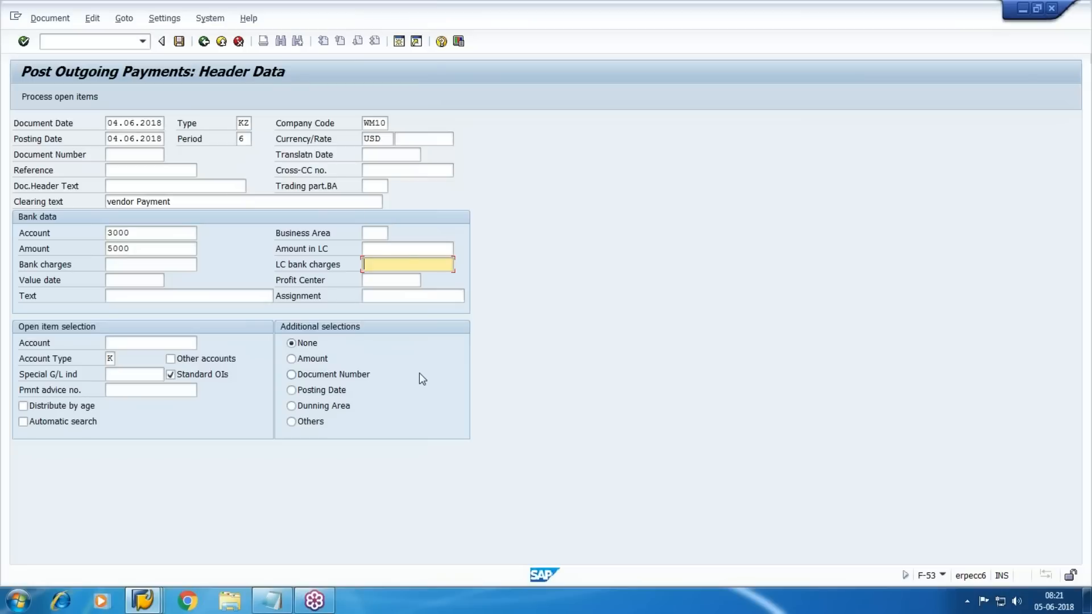
key("shift+Tab")
key("shift+Tab")
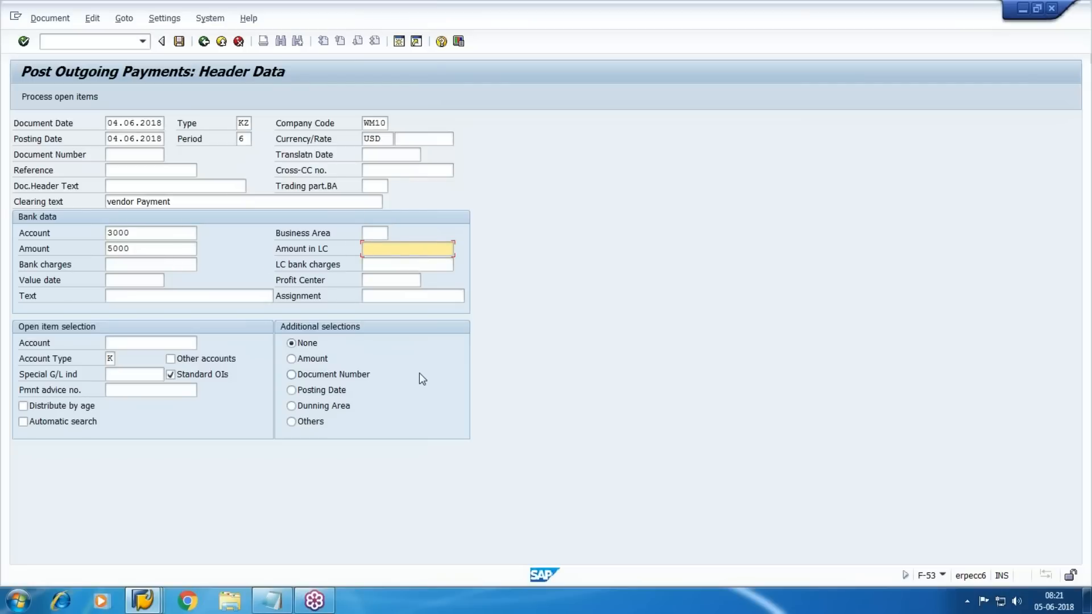
key("Tab")
key("Tab")
key("Tab")
key("Tab")
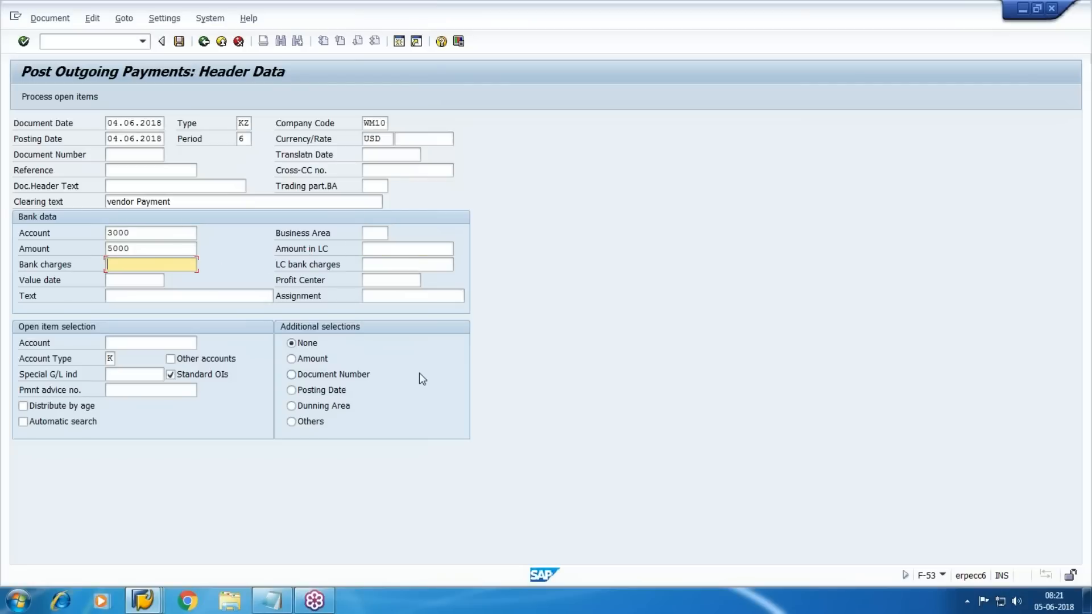
key("Tab")
key("shift+Tab")
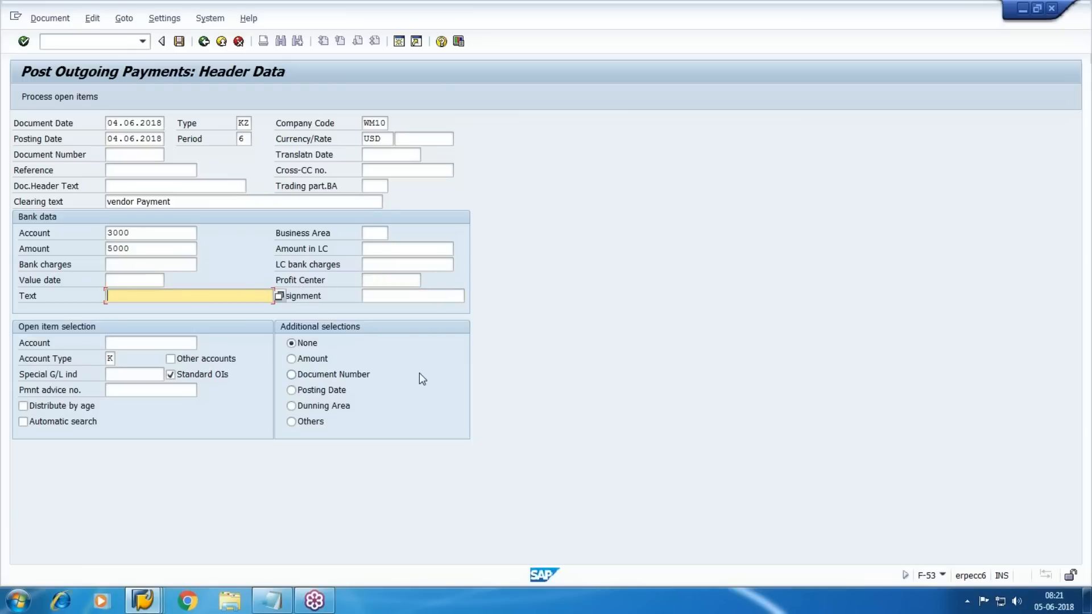
type("pay")
key("Down")
key("Return")
key("Tab")
key("Tab")
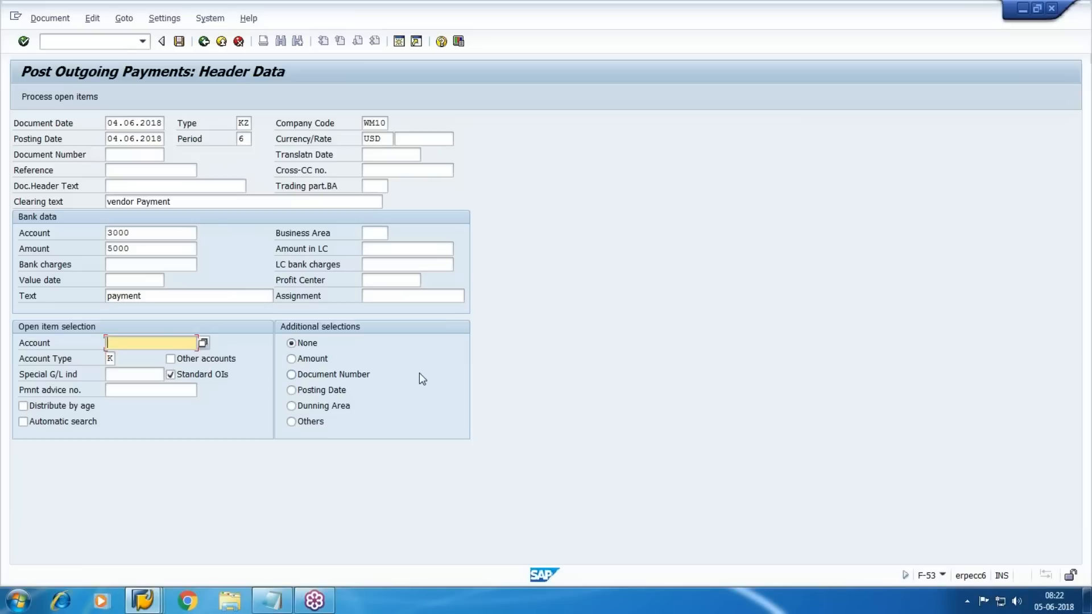
- Choose Walmart Test Vendor as the account for open item selection and try to continue with the payment
key("F4")
key("Return")
key("Down")
key("Return")
key("Return")
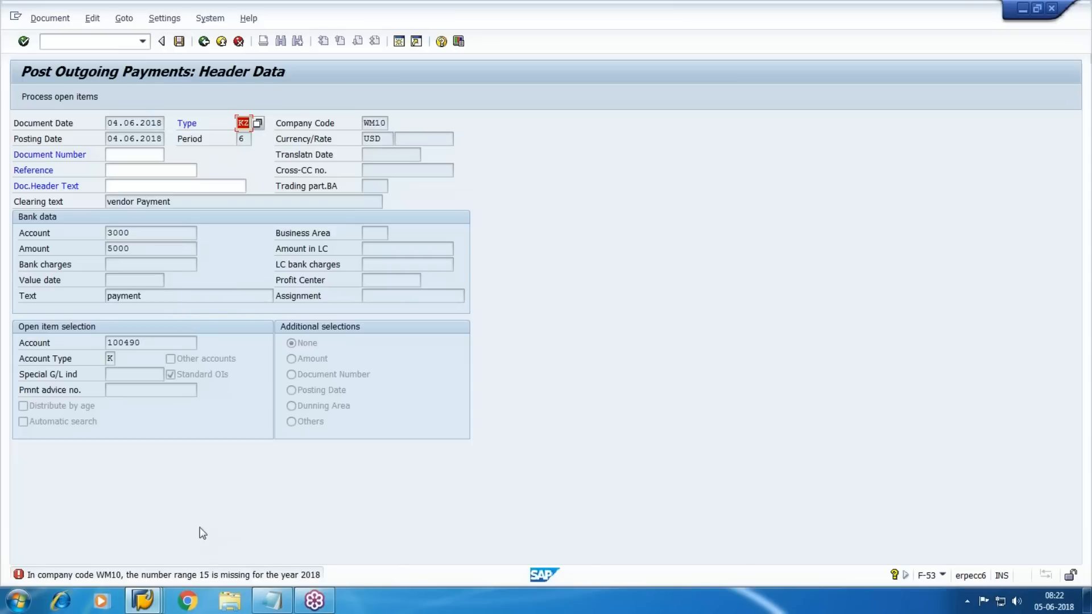
- Start a new session from the BSIK table browser and open company code WM10's intervals for change in FBN1
left_click(142, 600)
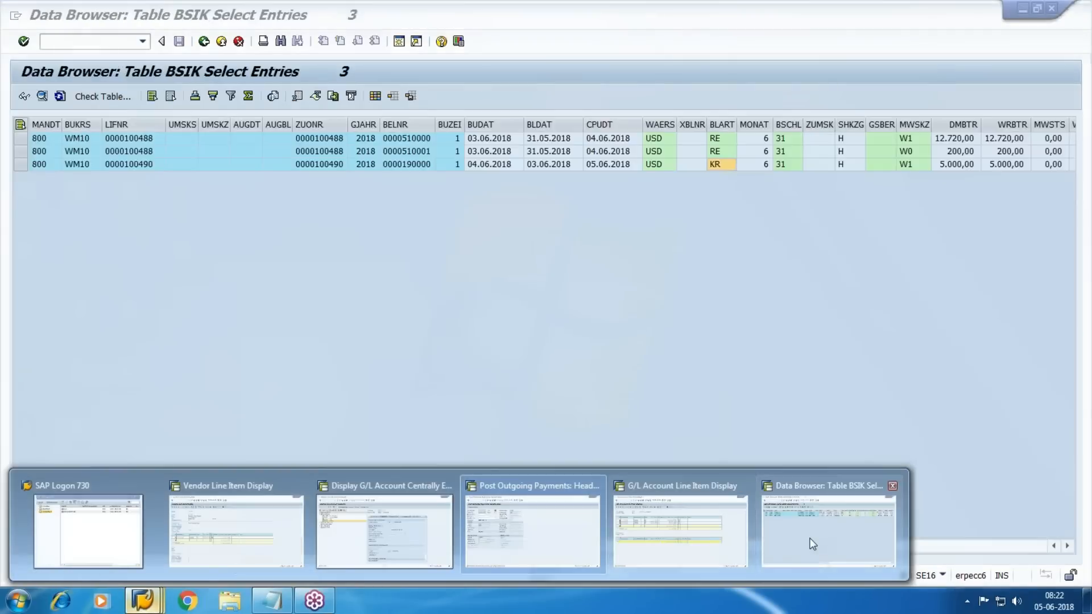
left_click(814, 540)
left_click(399, 41)
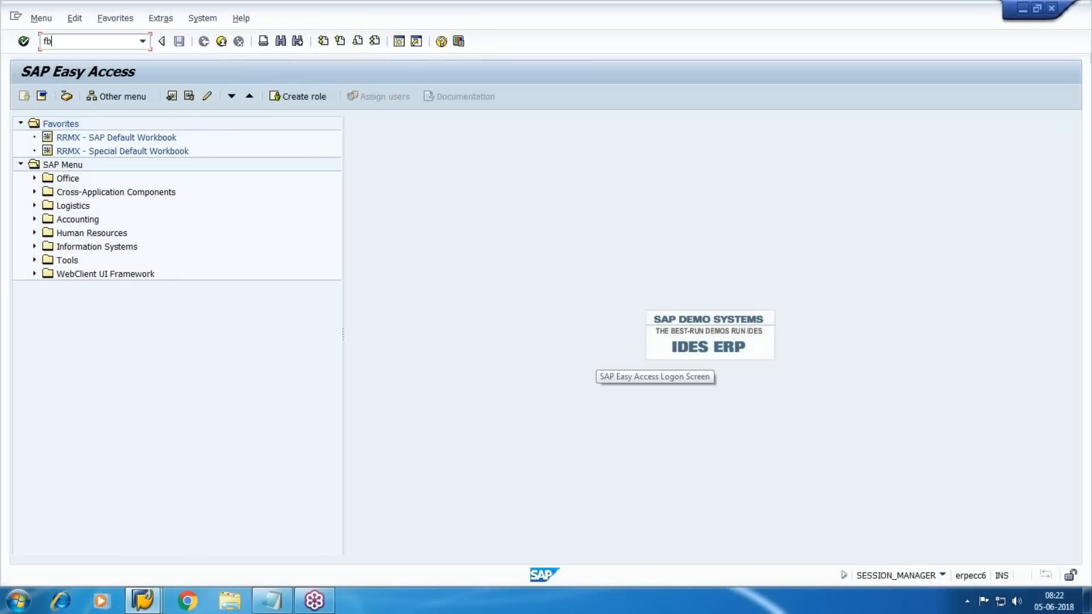
key("Return")
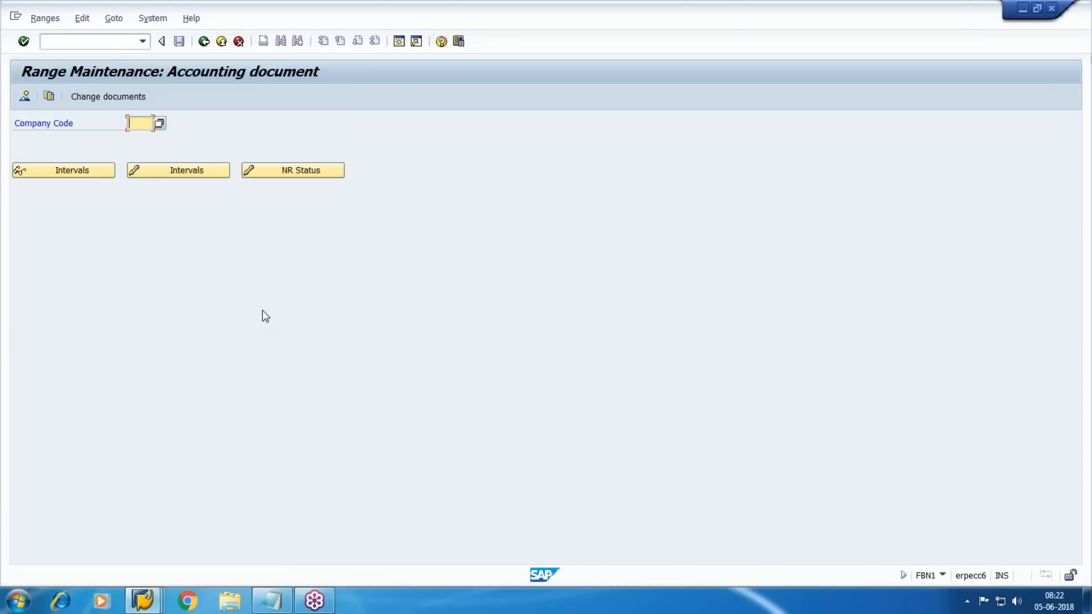
type("WM10")
left_click(180, 173)
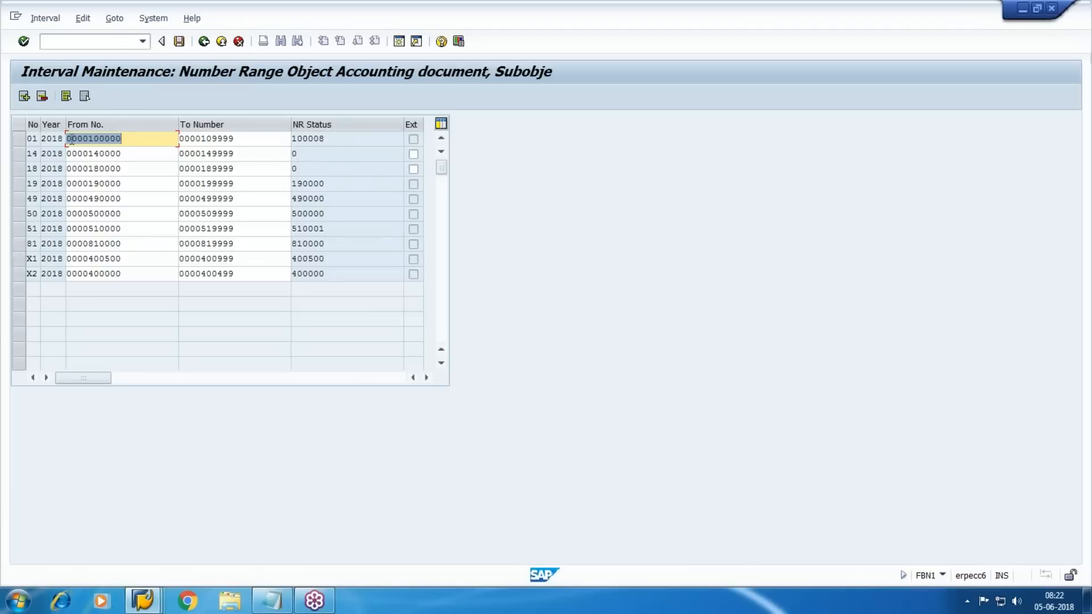
- Add number range interval 15 for year 2018, from 150000 to 159999
left_click(26, 97)
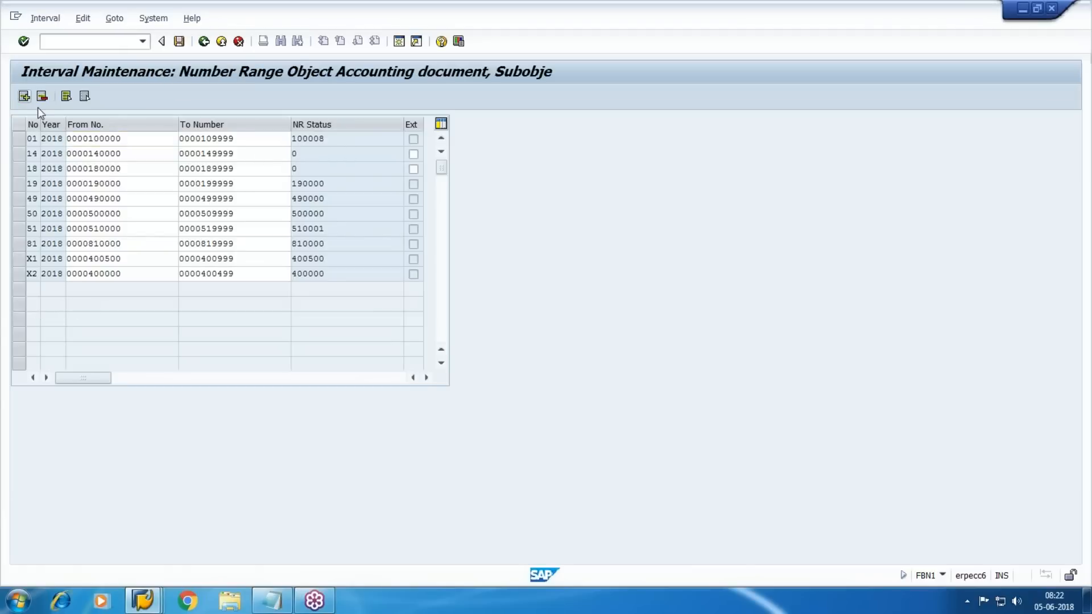
type("15")
key("Tab")
type("2018")
key("Tab")
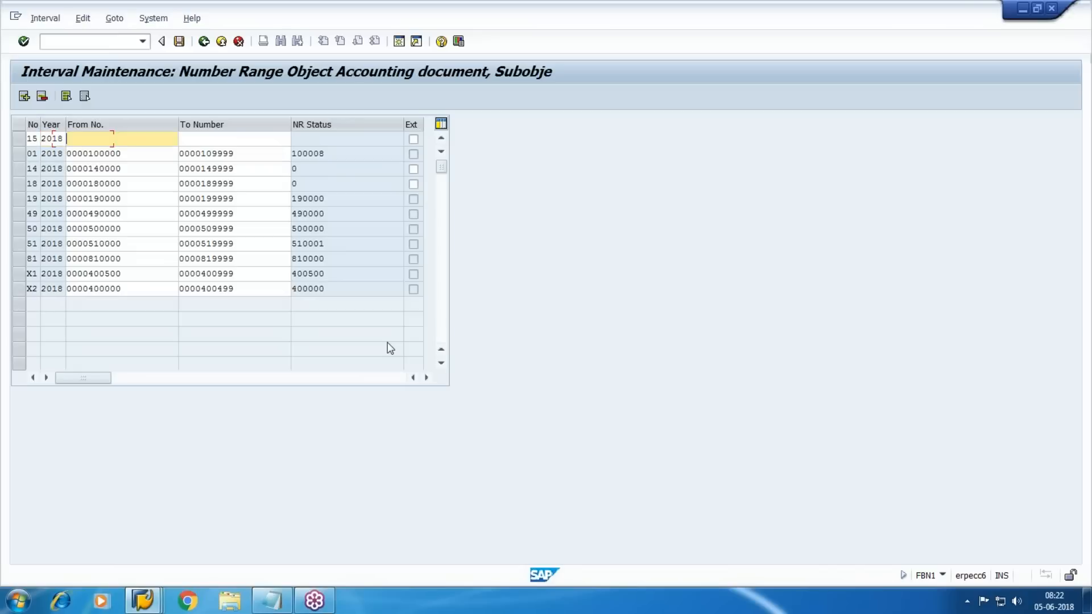
type("150000")
key("Tab")
type("15")
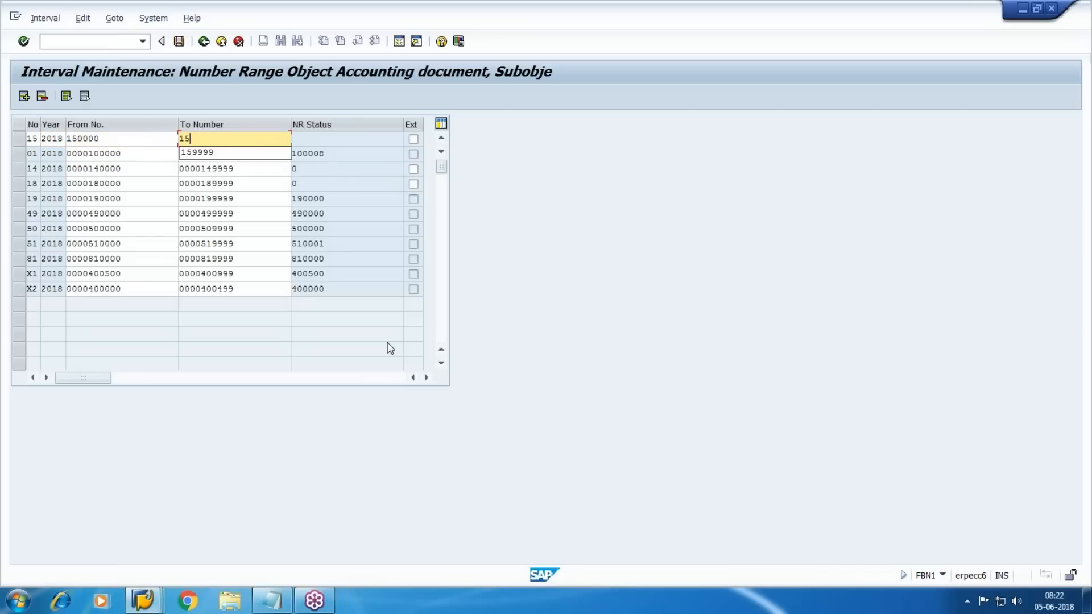
key("Down")
key("Return")
key("Return")
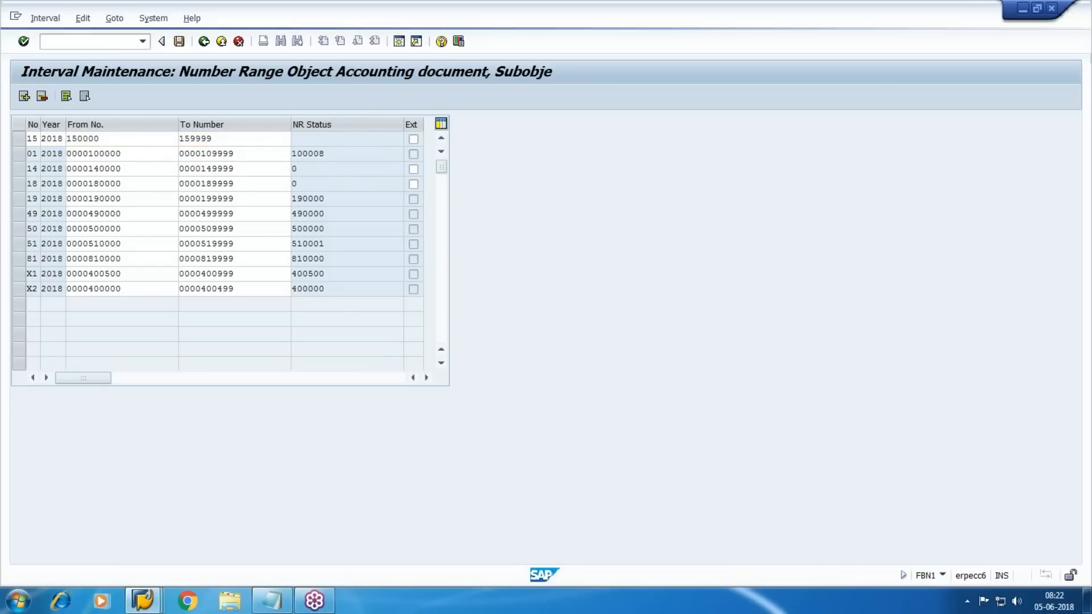
- Save the number range intervals, exit FBN1 and switch back to the Post Outgoing Payments session
key("ctrl+s")
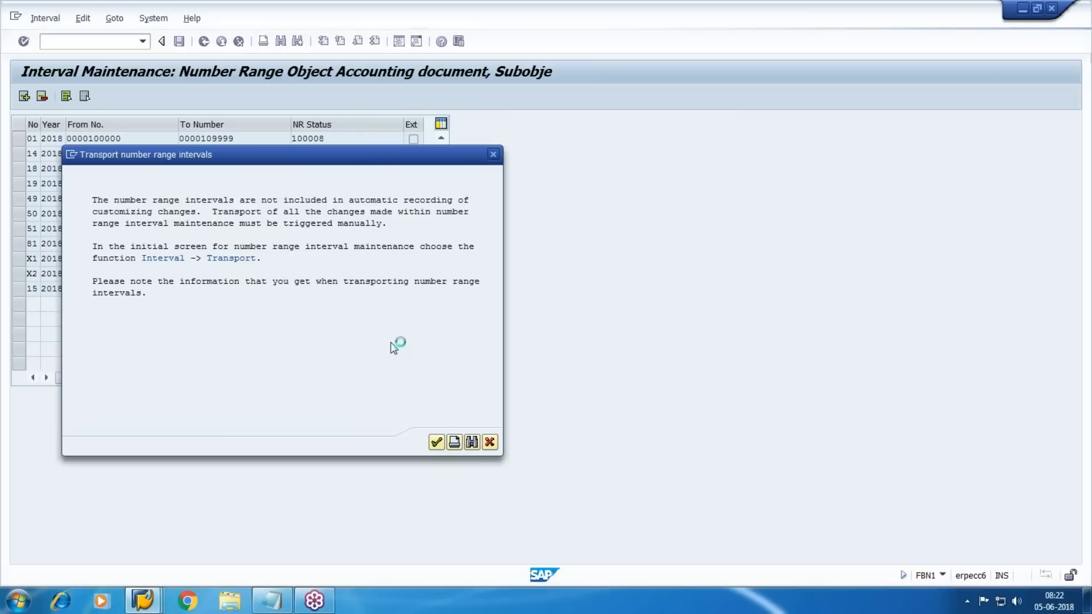
key("Return")
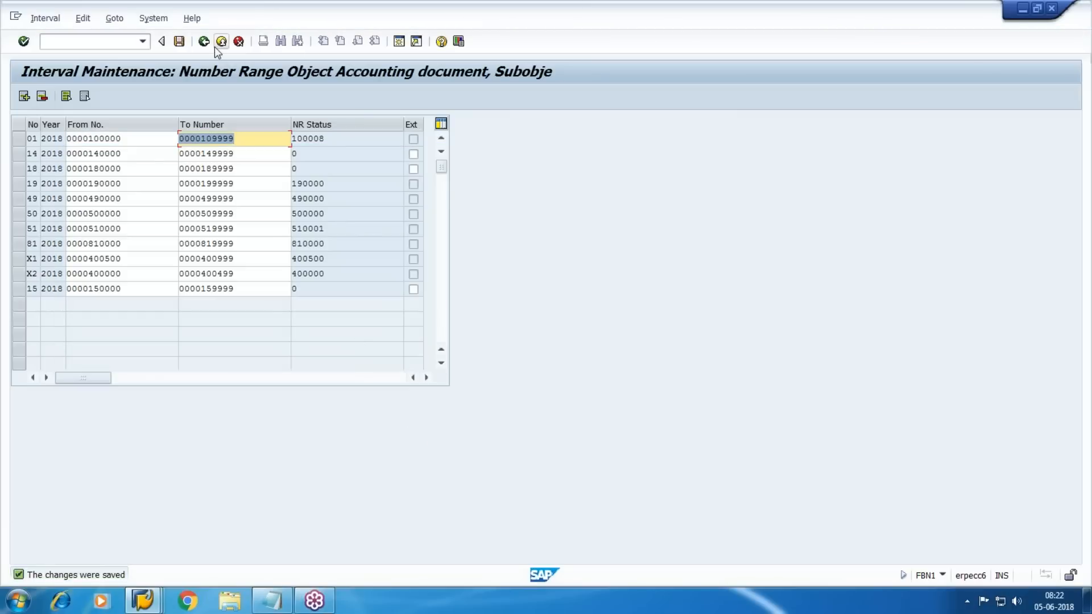
left_click(218, 44)
left_click(220, 42)
left_click(221, 42)
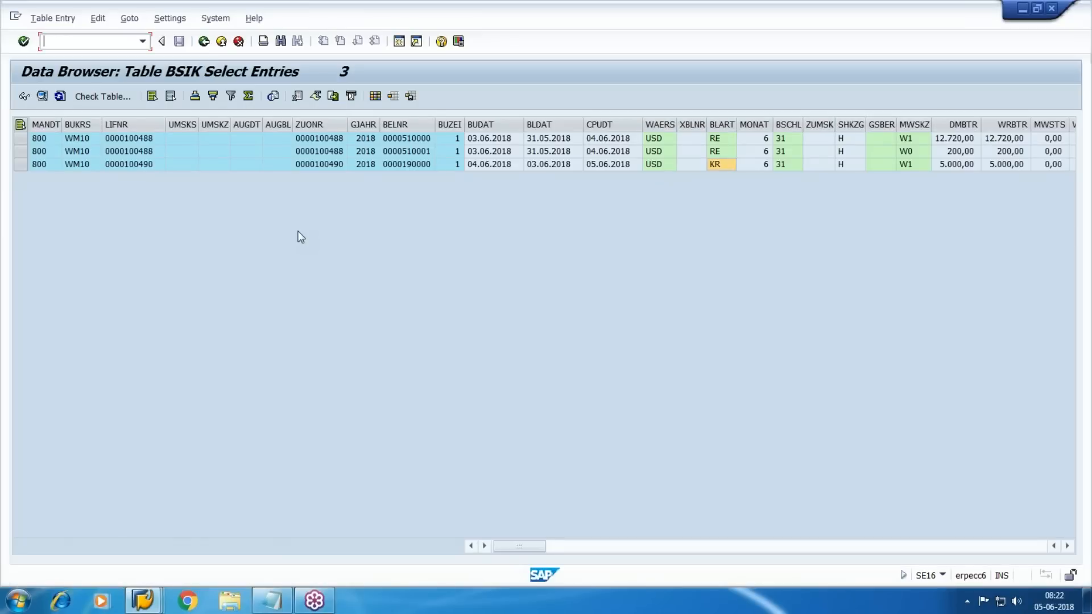
key("alt+Tab")
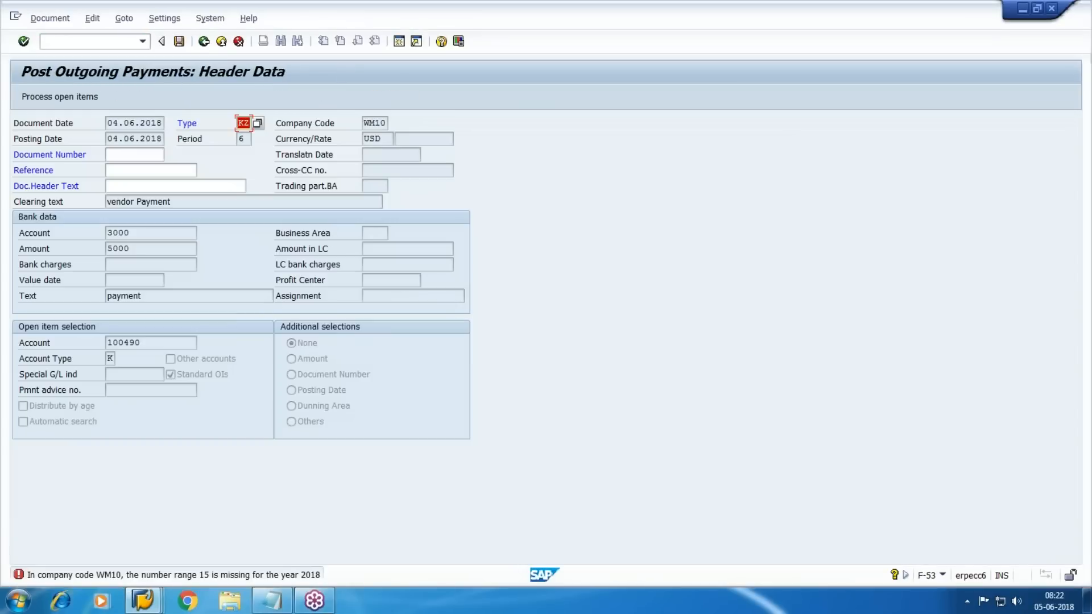
- Process the vendor's open items and check the amount entered, assigned and not assigned
left_click(52, 98)
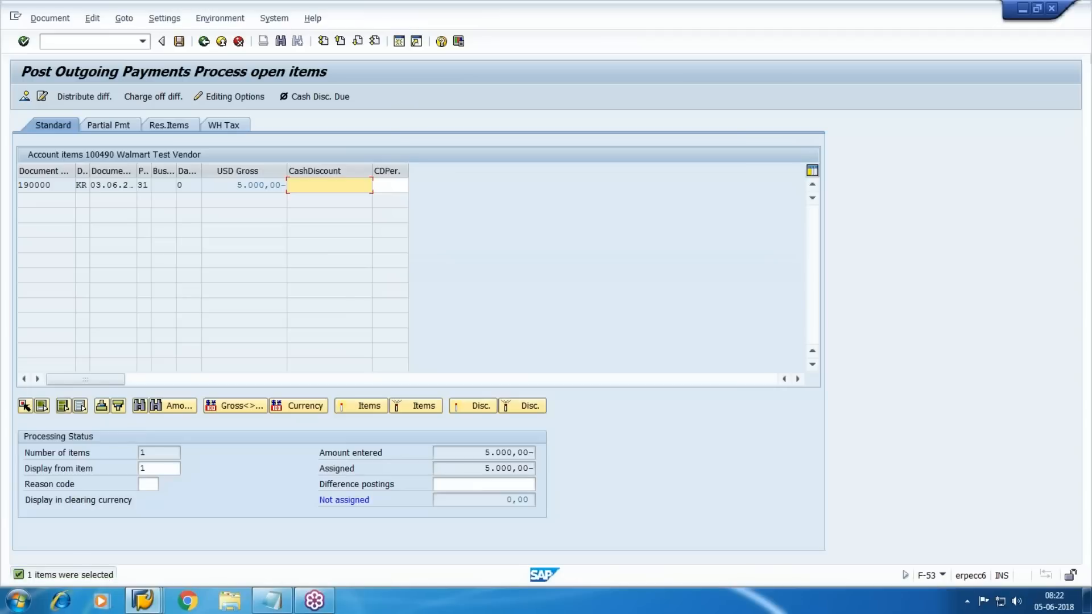
left_click(485, 452)
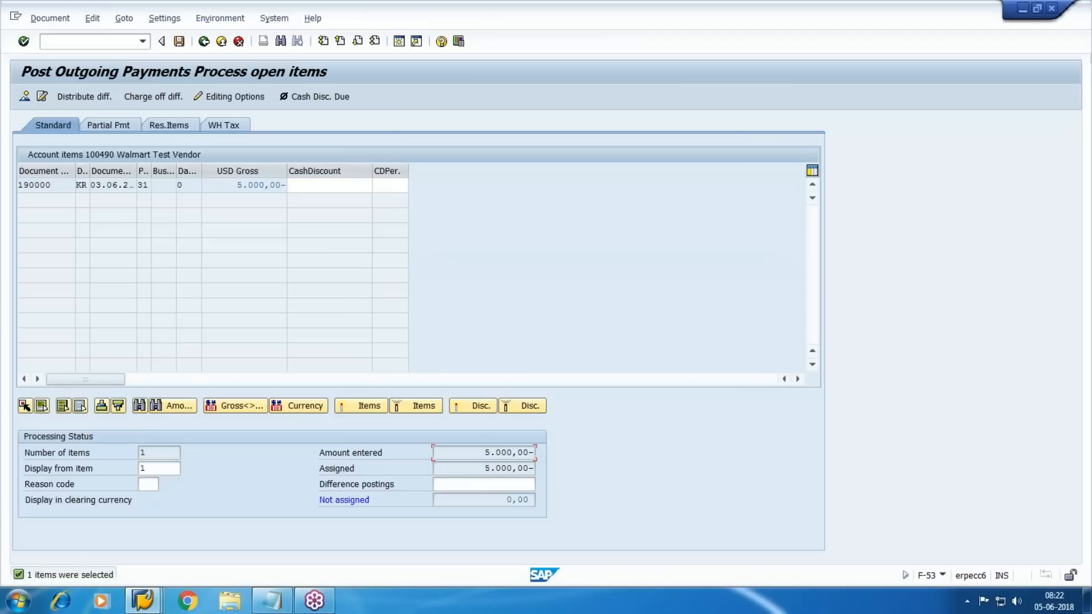
left_click(485, 469)
left_click(1080, 172)
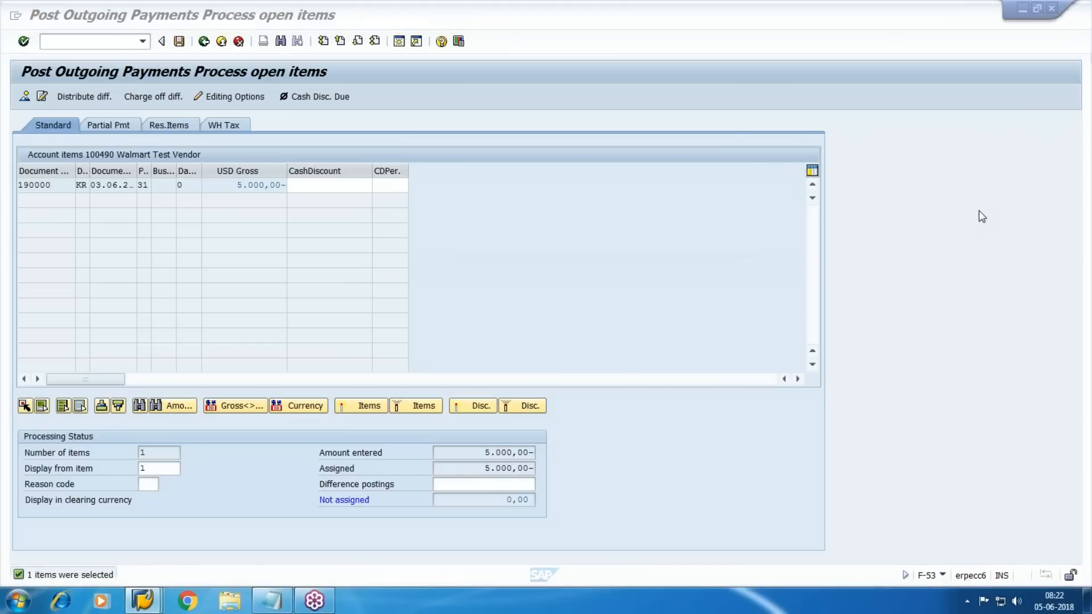
left_click(980, 211)
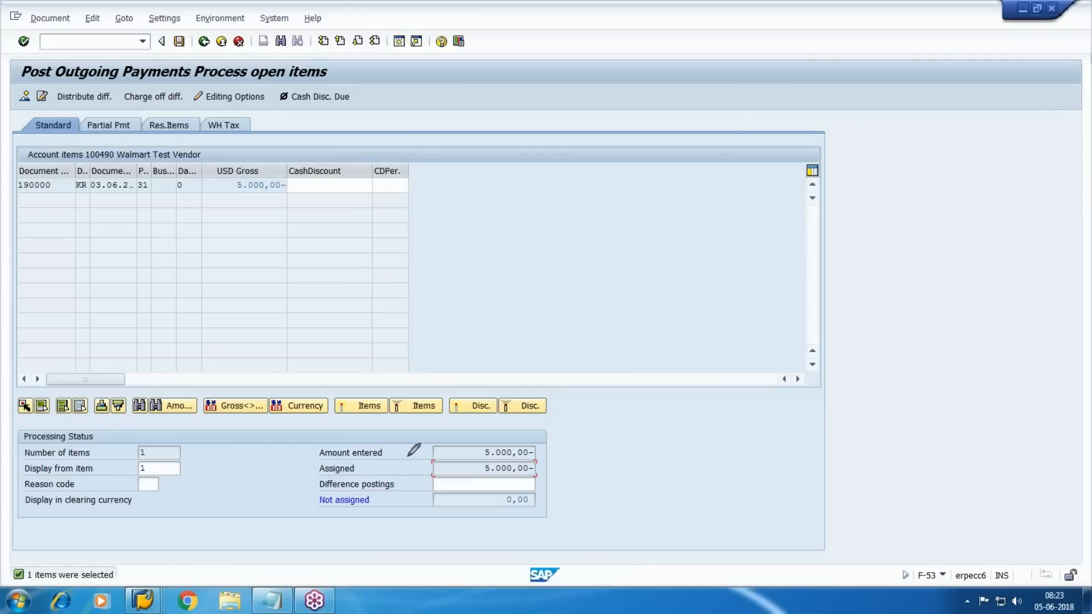
mouse_move(545, 503)
left_mouse_down()
mouse_move(485, 478)
mouse_move(552, 500)
left_mouse_up()
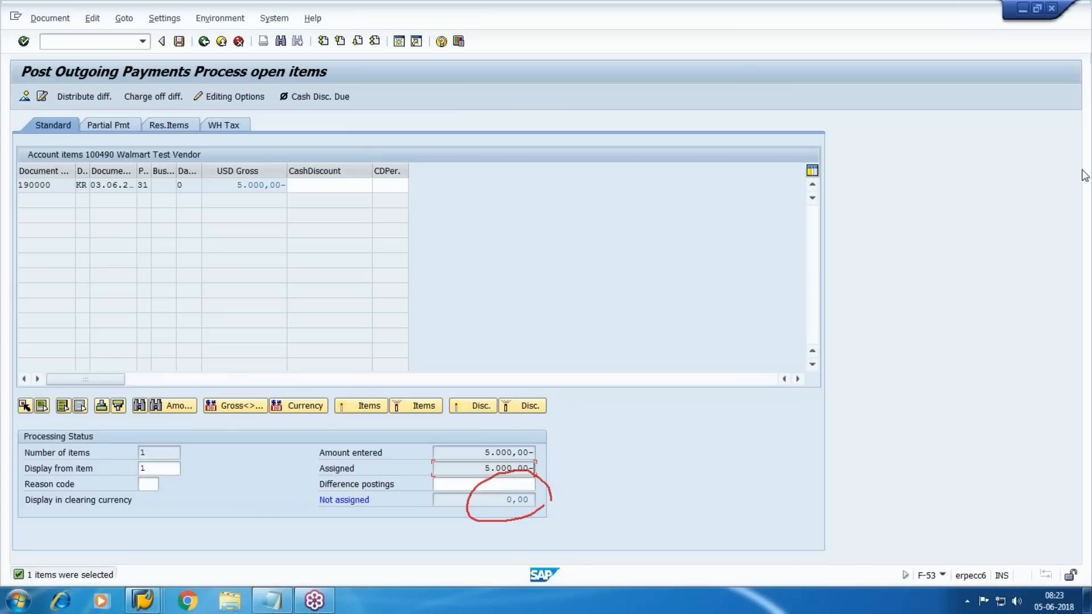
- Simulate the outgoing payment document and review its line items
left_click(64, 20)
left_click(74, 52)
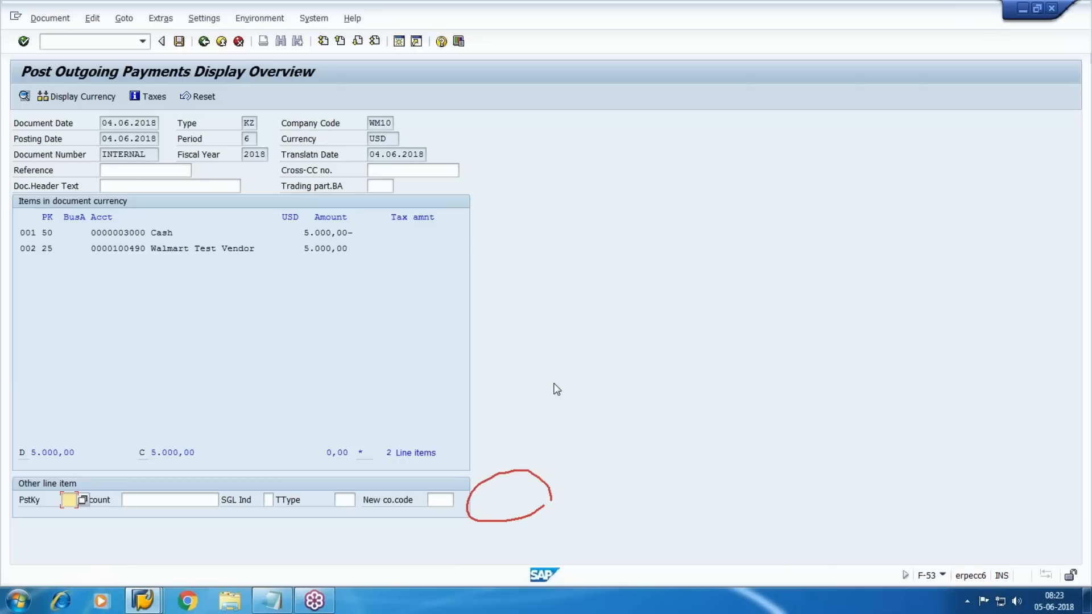
left_click(1083, 40)
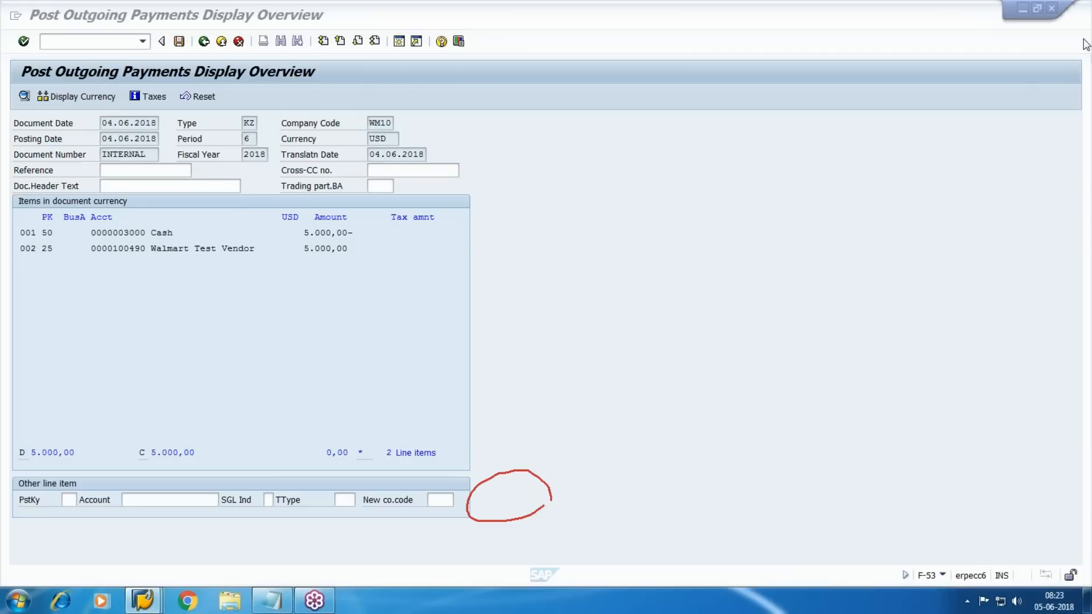
left_click(754, 269)
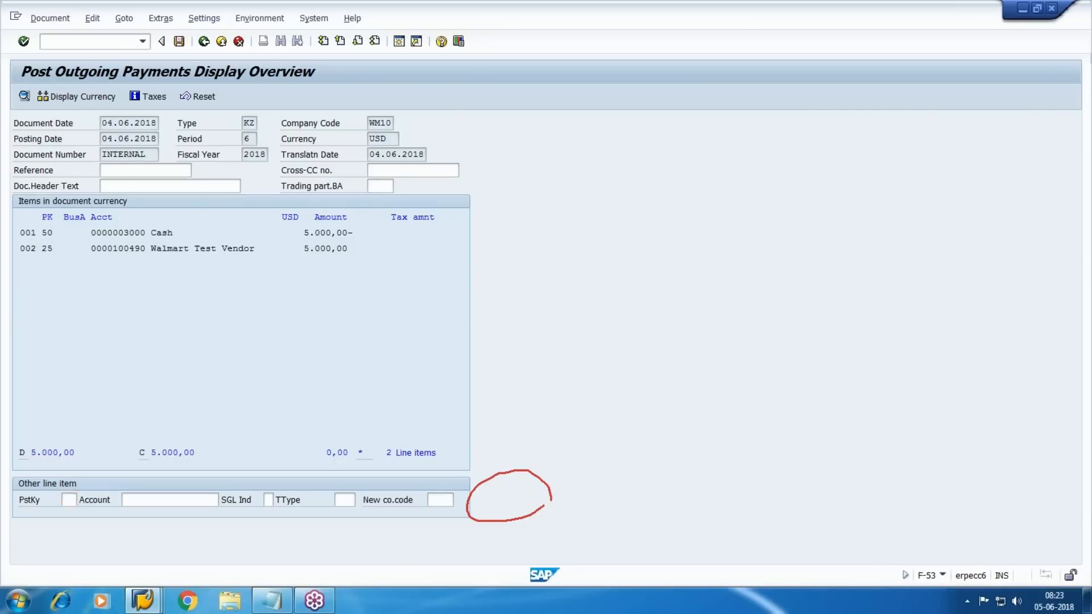
- Open the Cash line item of the simulated payment document and check whether its amount can be edited
double_click(318, 232)
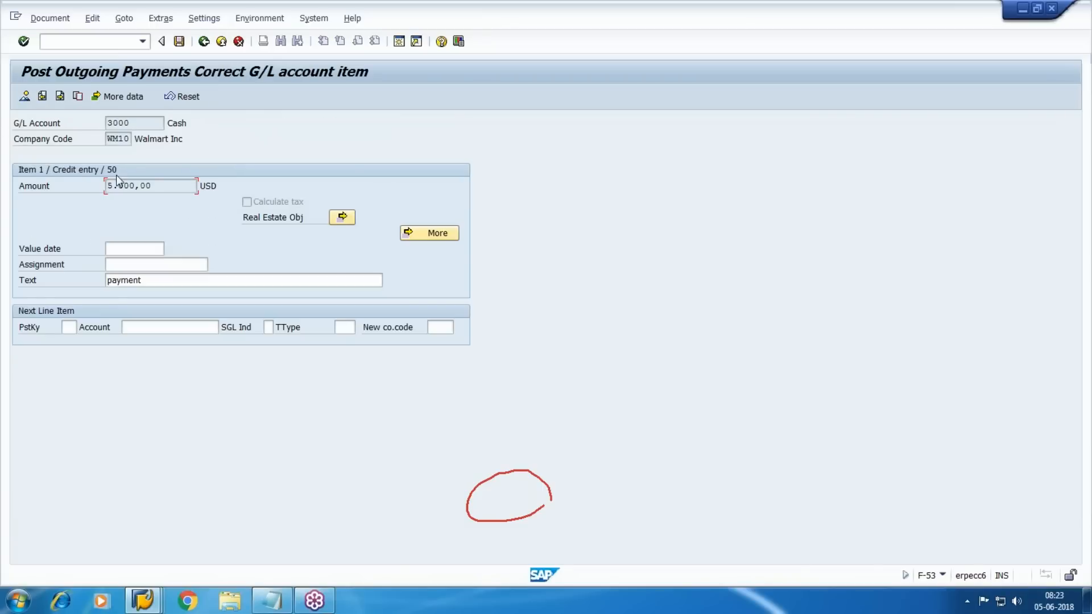
left_click(26, 98)
double_click(328, 234)
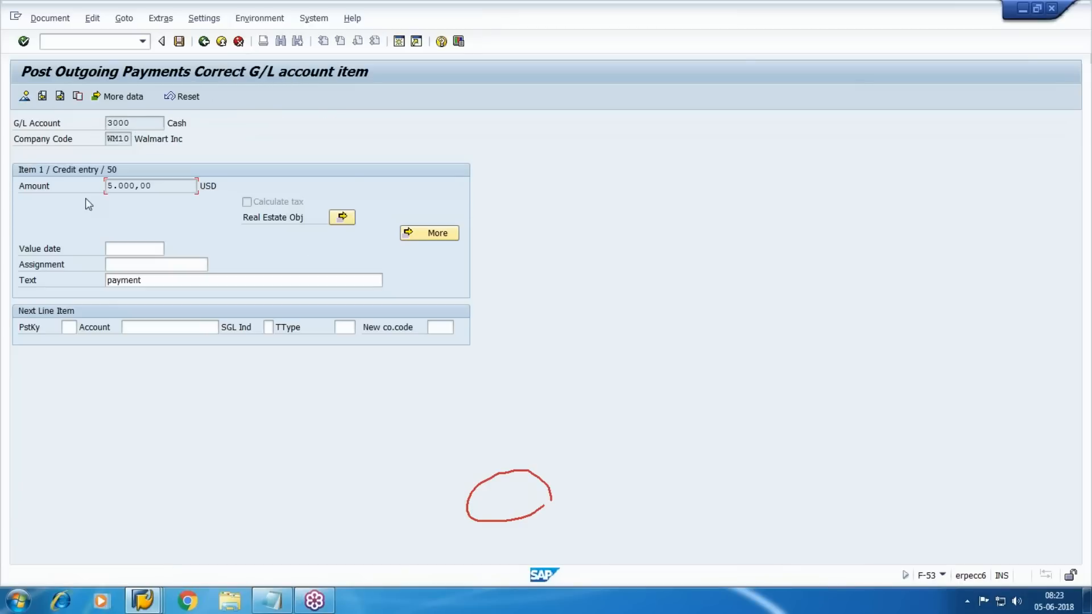
- Restart transaction F-53 and enter document date 04.06.2018 and clearing text "payment" in the payment header
left_click(44, 41)
type("/NF-53")
key("Return")
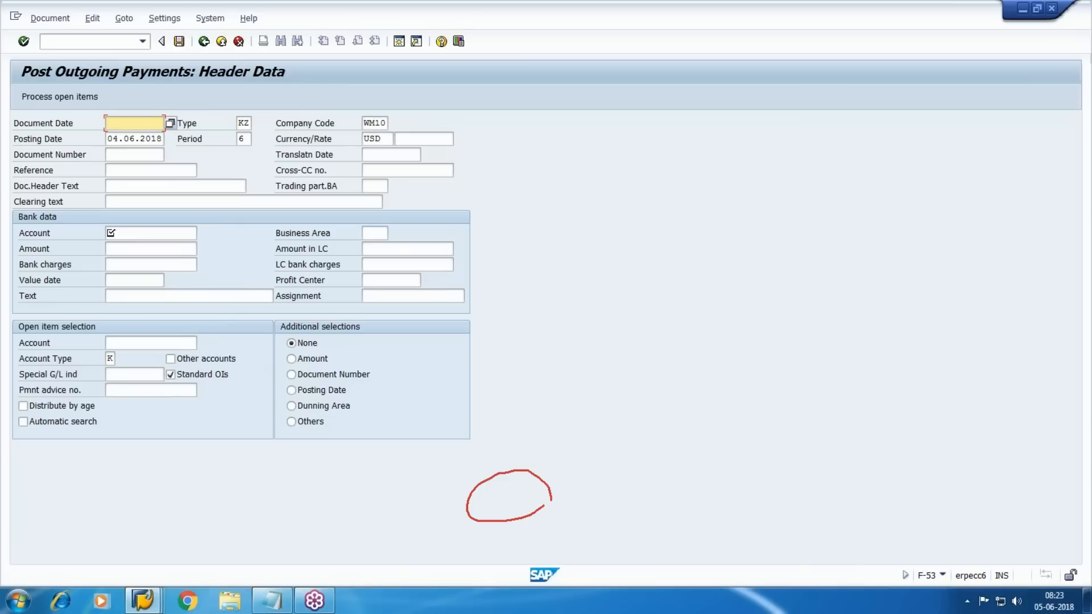
type("04.06.2018")
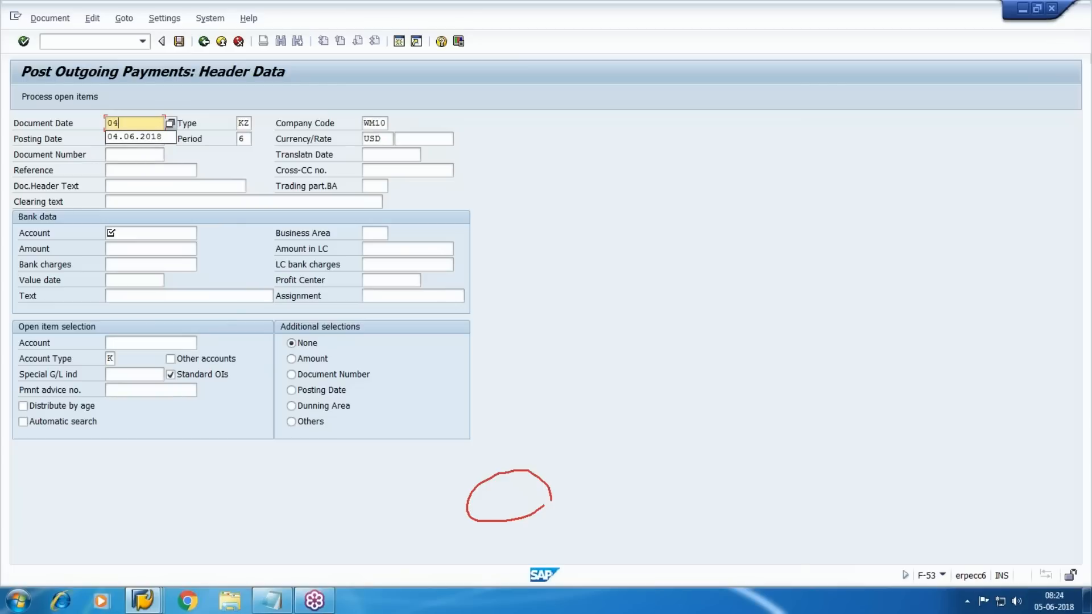
key("Tab")
key("Tab")
key("Tab")
key("Tab")
key("Tab")
key("Tab")
key("Tab")
key("Tab")
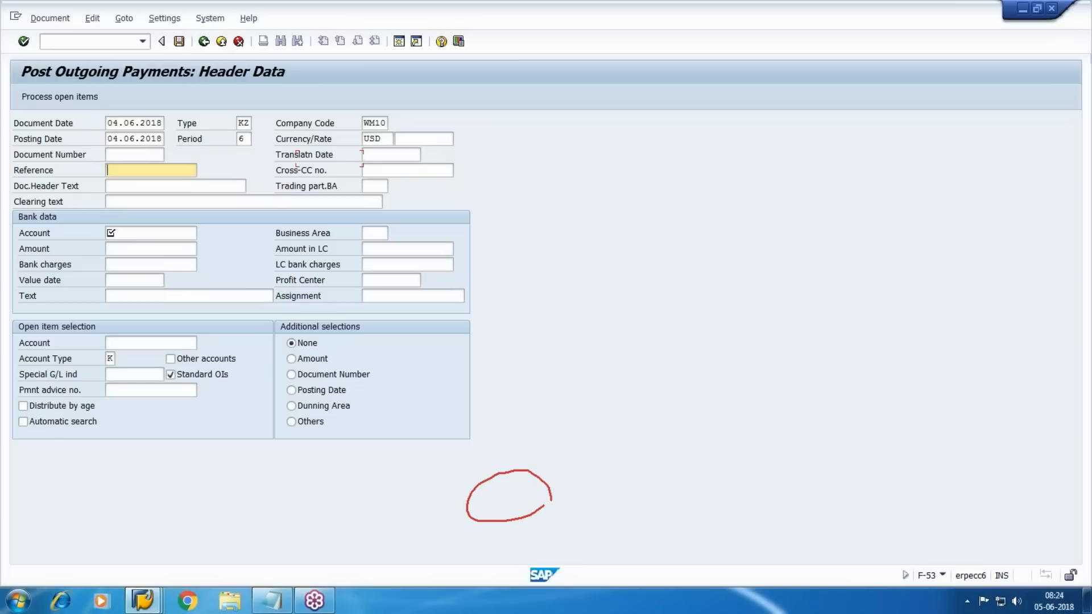
type("PAY")
key("Down")
key("Return")
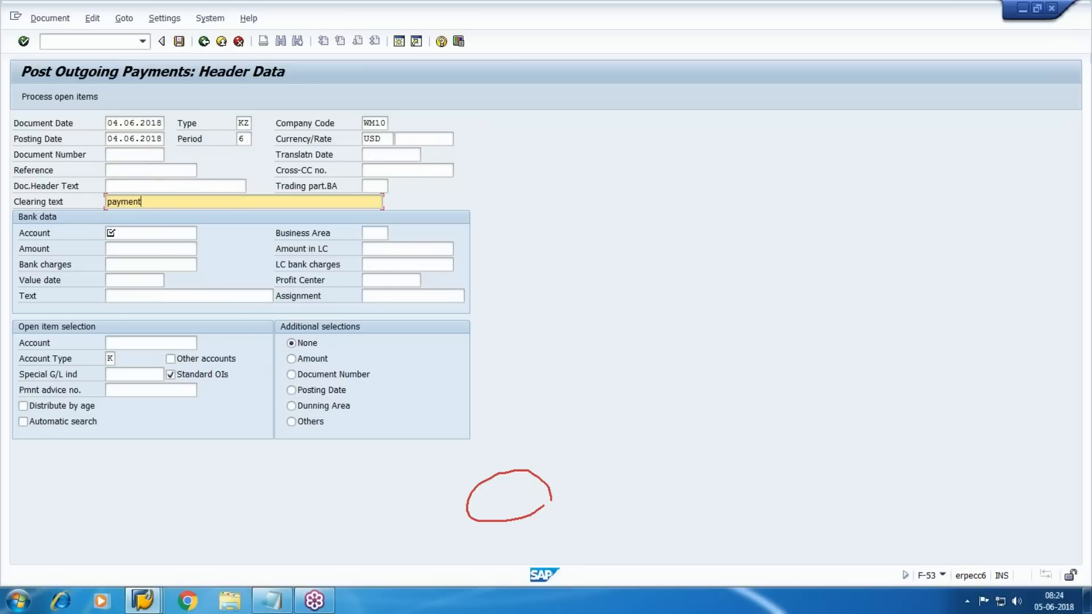
- Set the bank data to the Cash G/L account 3000 with a payment amount of 4950
key("Tab")
key("Tab")
key("shift+Tab")
key("F4")
key("Return")
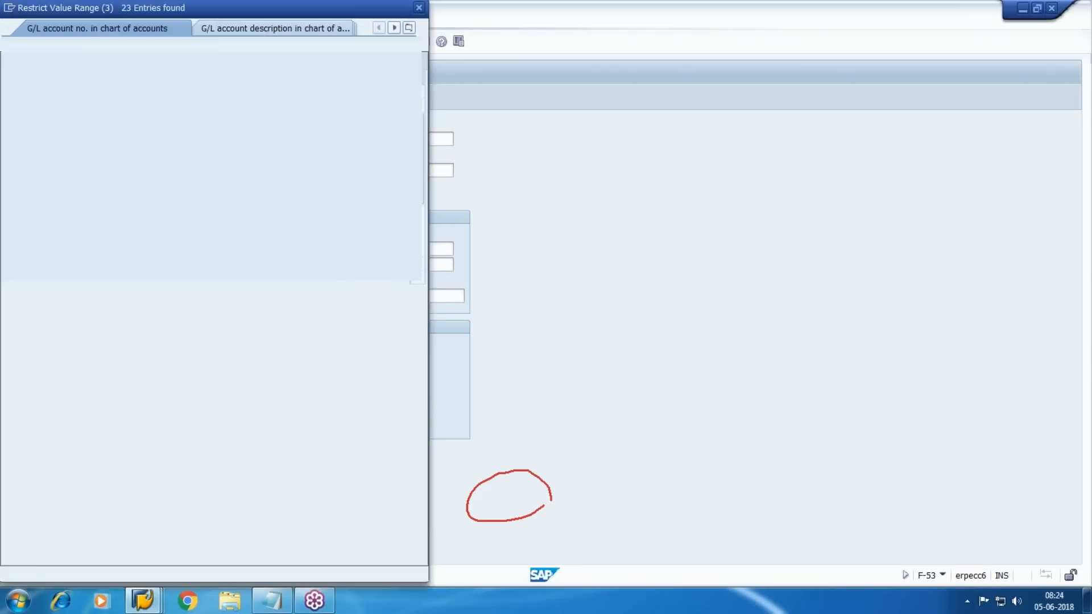
key("Down")
key("Down")
key("Down")
key("Down")
key("Down")
key("Down")
key("Down")
key("Down")
key("Down")
key("Down")
key("Down")
key("Down")
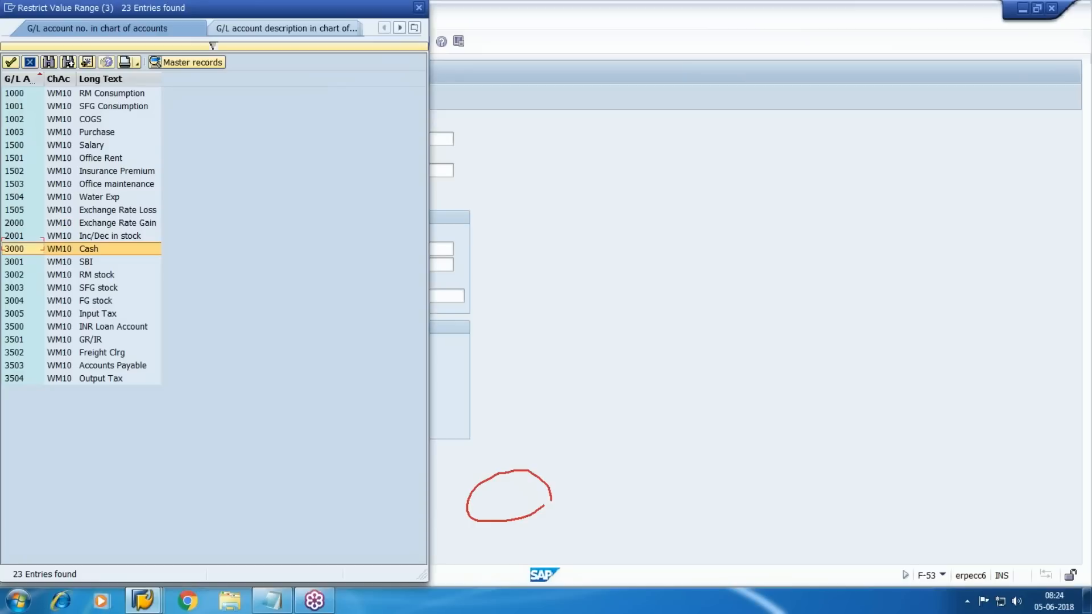
key("Return")
key("Tab")
key("Tab")
type("4950")
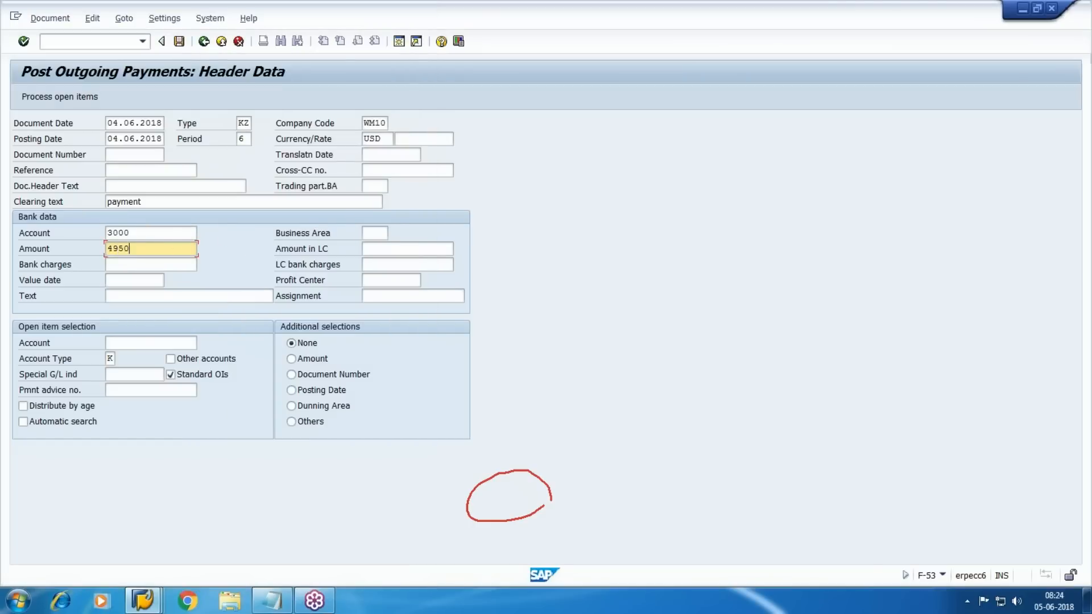
- Enter "cash" as the text of the bank data
key("Tab")
key("Tab")
key("Tab")
key("Tab")
key("Tab")
key("Tab")
type("vca")
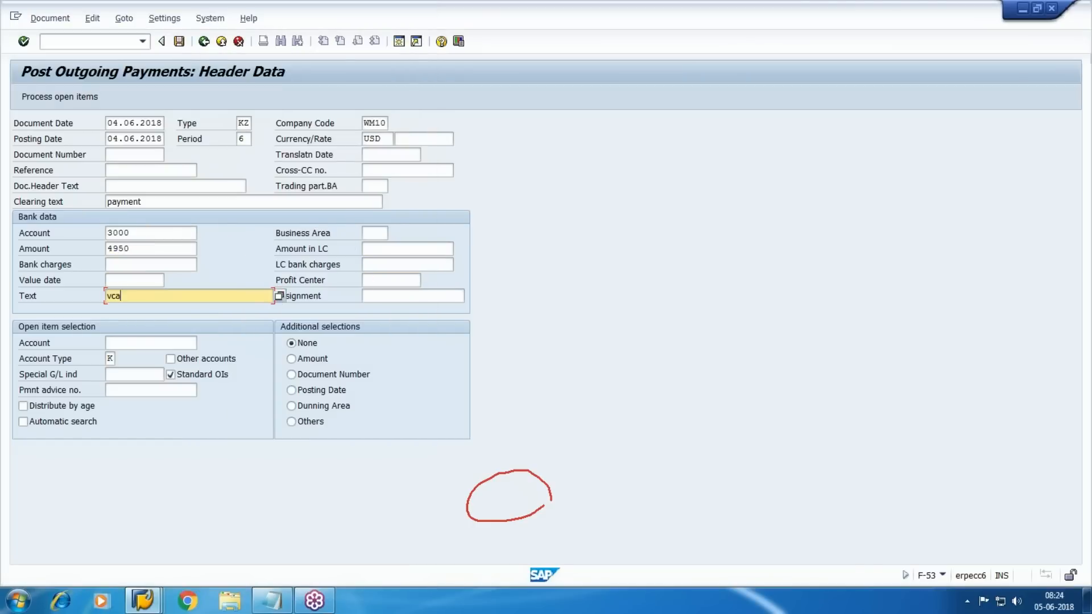
key("BackSpace")
key("BackSpace")
key("BackSpace")
type("cash")
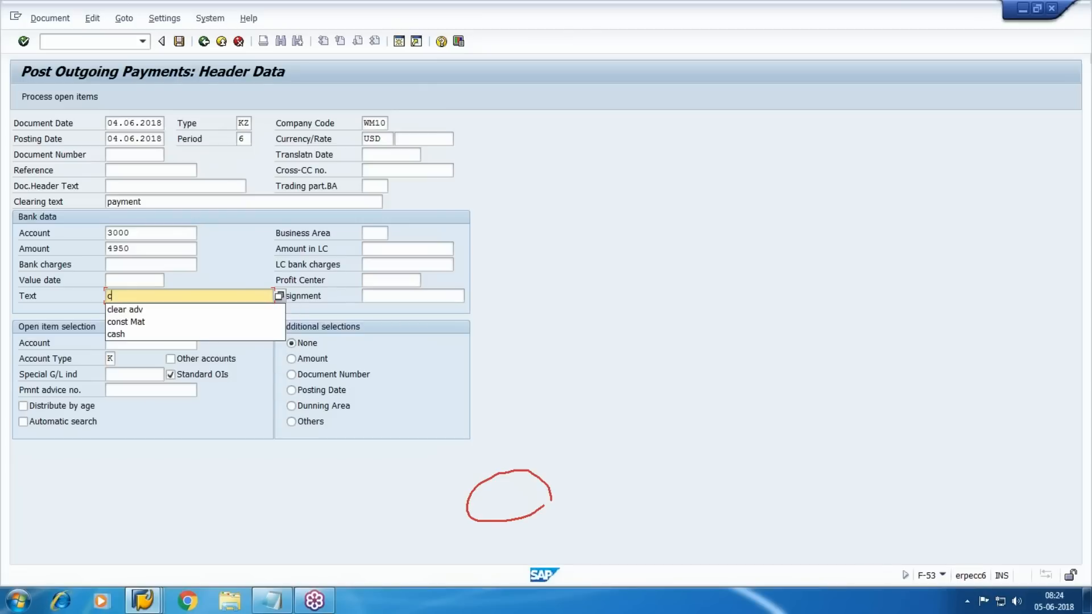
- Choose Walmart Test Vendor as the open item account and process its open items
key("Tab")
key("Tab")
key("F4")
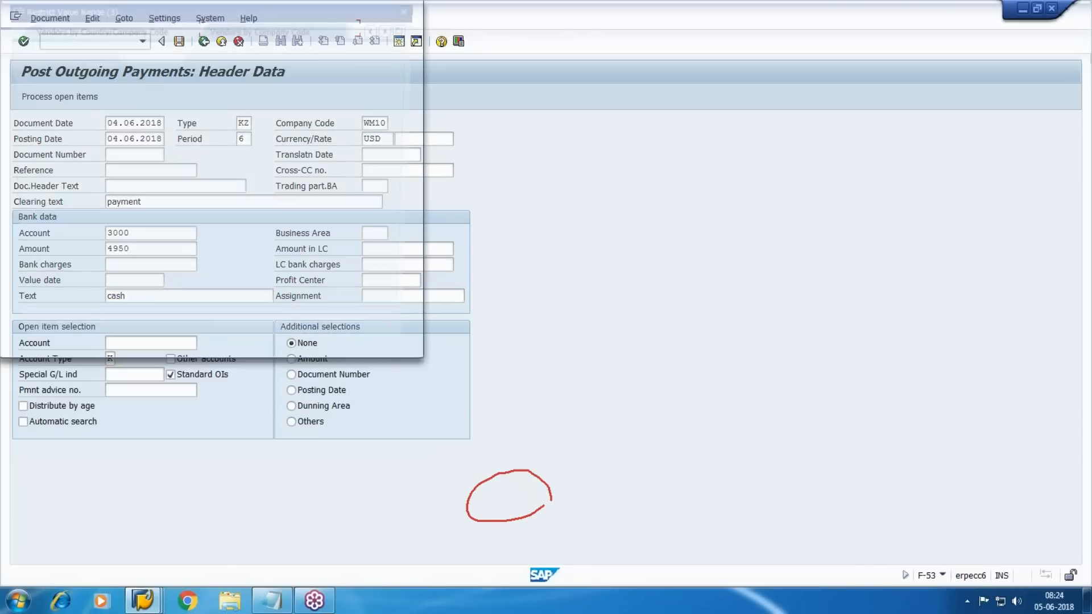
key("Return")
key("Down")
key("Return")
key("Return")
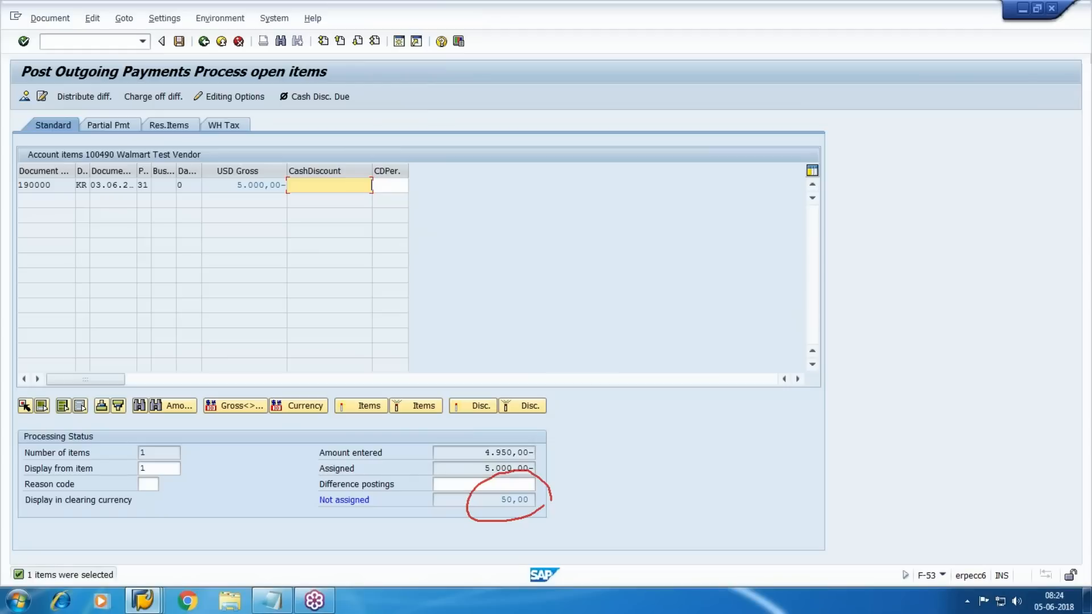
- Try to simulate the payment document, and set the amount of its Cash line item to 5000 USD
left_click(50, 18)
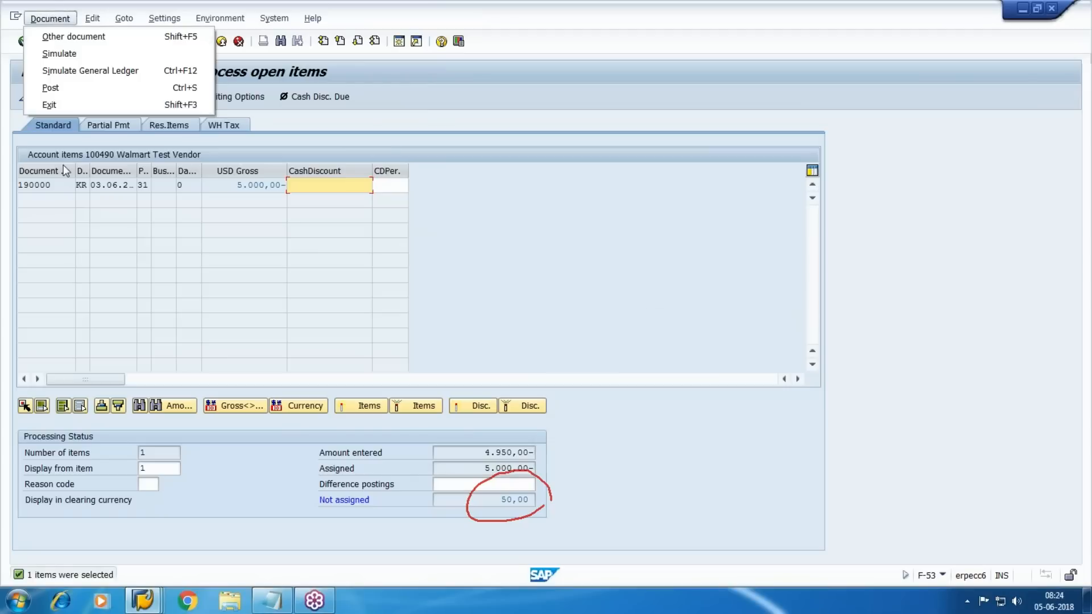
left_click(34, 52)
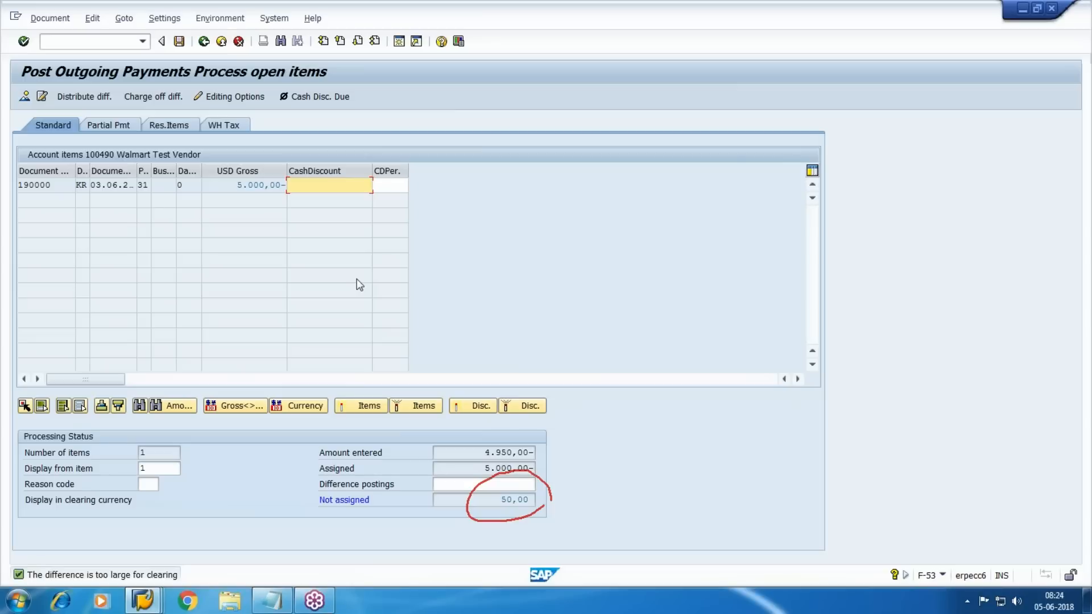
left_click(24, 97)
double_click(327, 233)
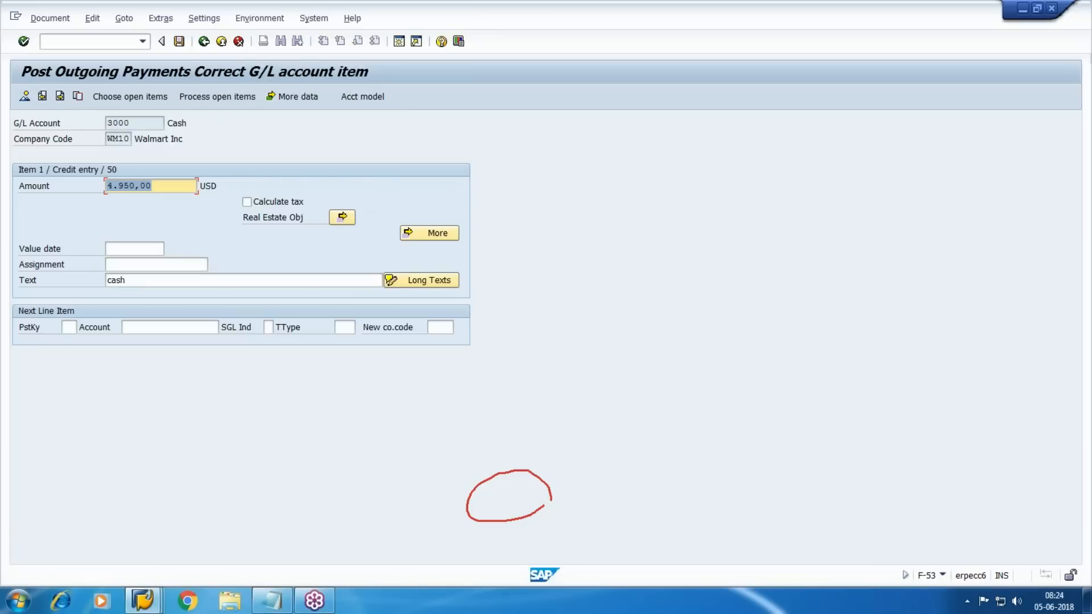
type("5000")
key("Return")
- Simulate the corrected outgoing payment document and post it
left_click(50, 18)
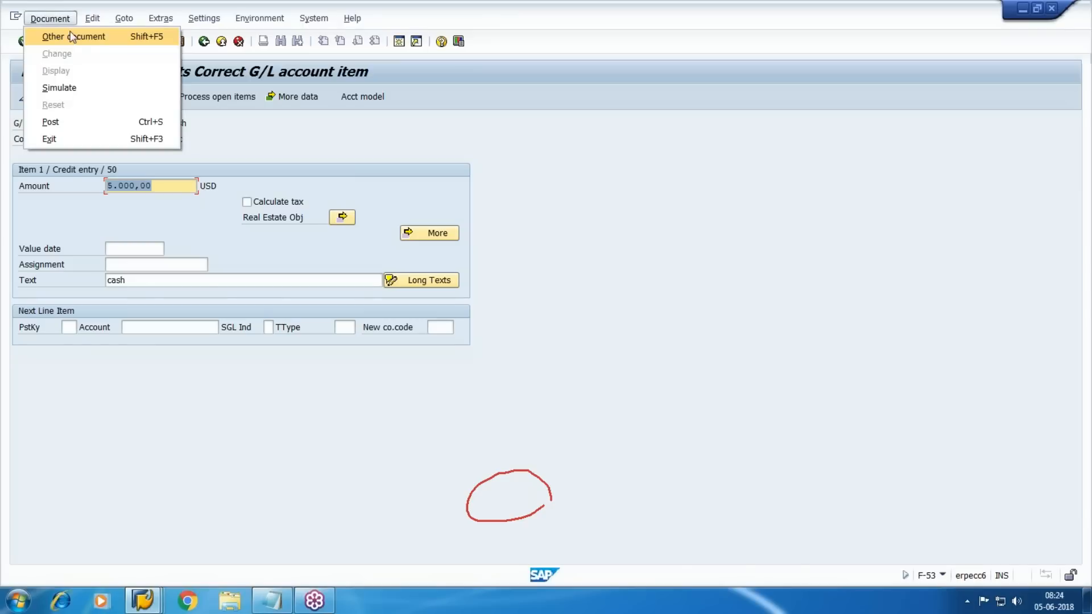
left_click(90, 89)
left_click(179, 41)
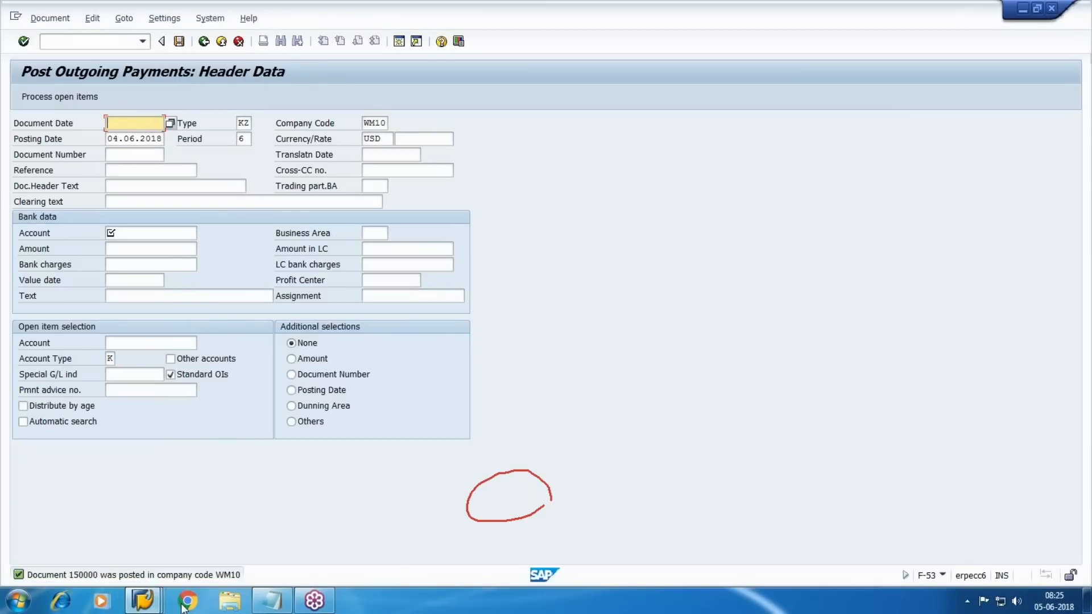
- Switch to the Vendor Line Item Display session and refresh the vendor's open item list
left_click(142, 601)
left_click(248, 526)
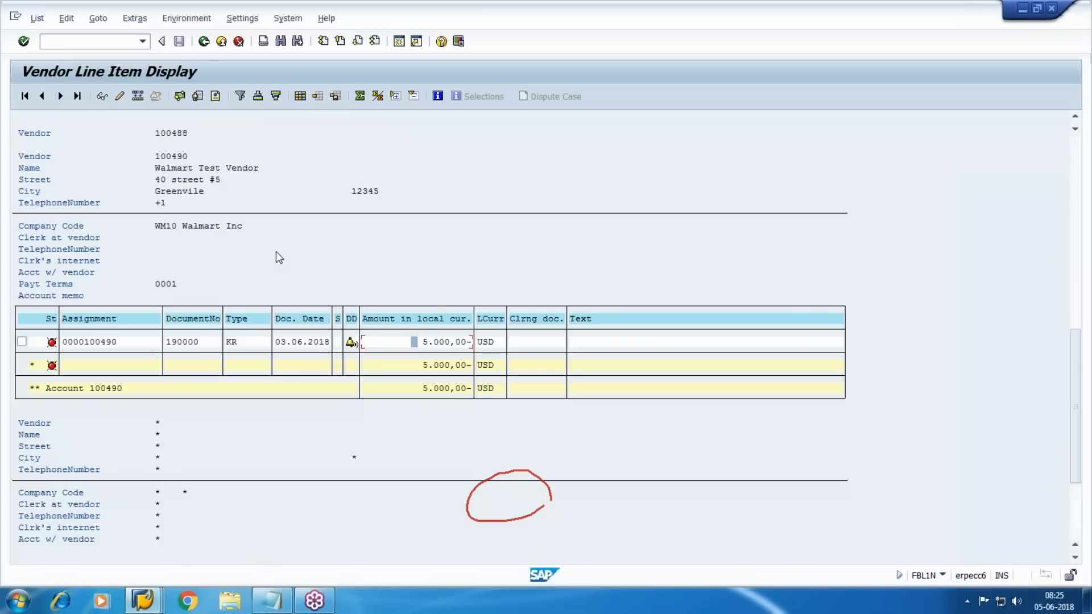
left_click(37, 17)
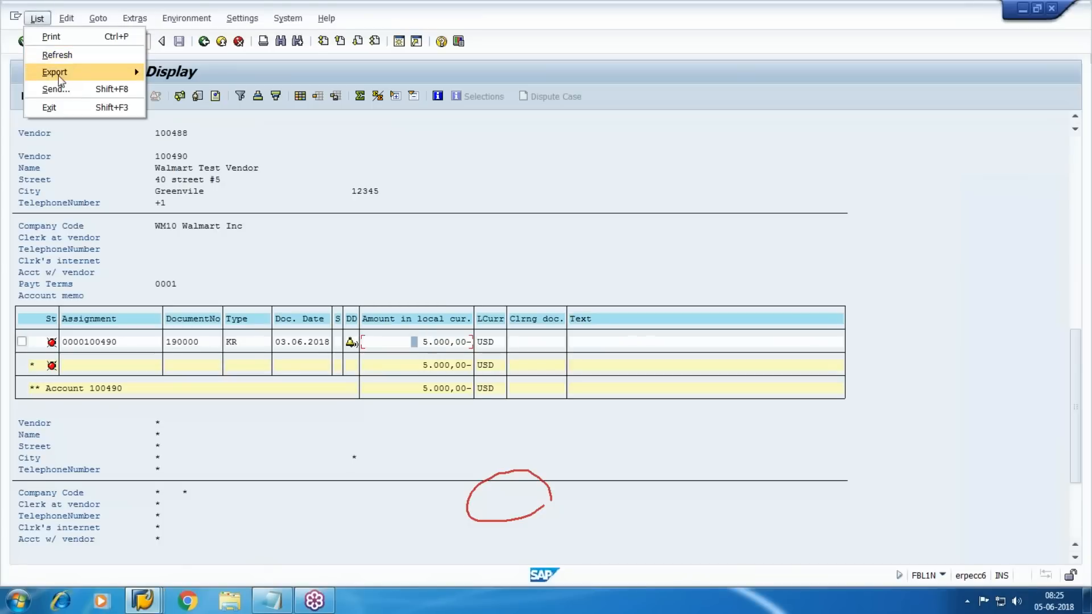
left_click(57, 55)
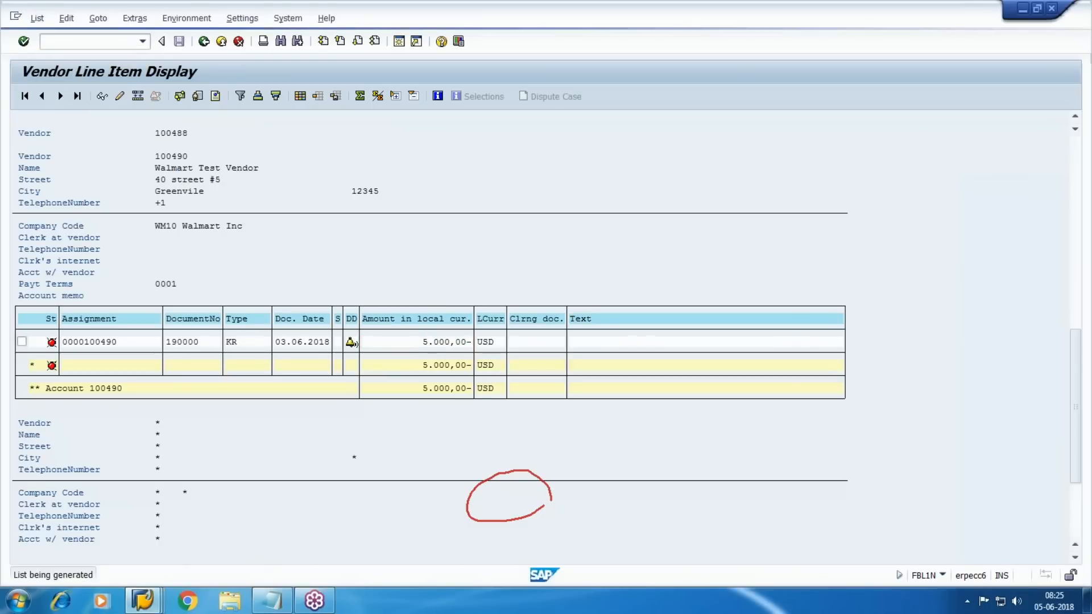
- List the cleared vendor items in company code WM10, ending the clearing date range at 04.06.2018
left_click(204, 41)
left_click(40, 343)
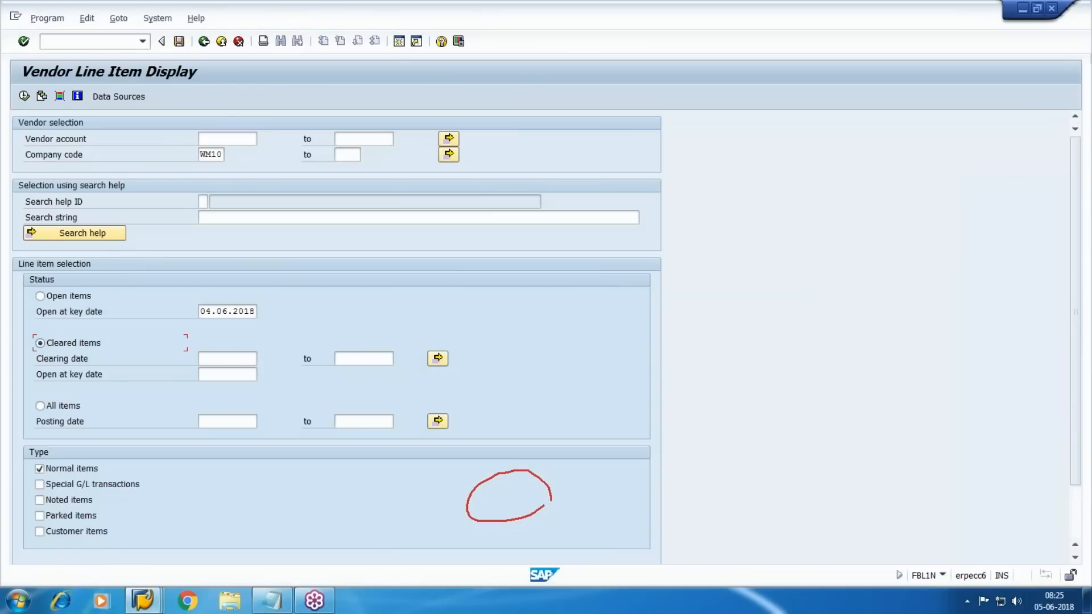
left_click(212, 358)
key("F4")
key("Return")
key("Tab")
type("04.06.2018")
left_click(21, 95)
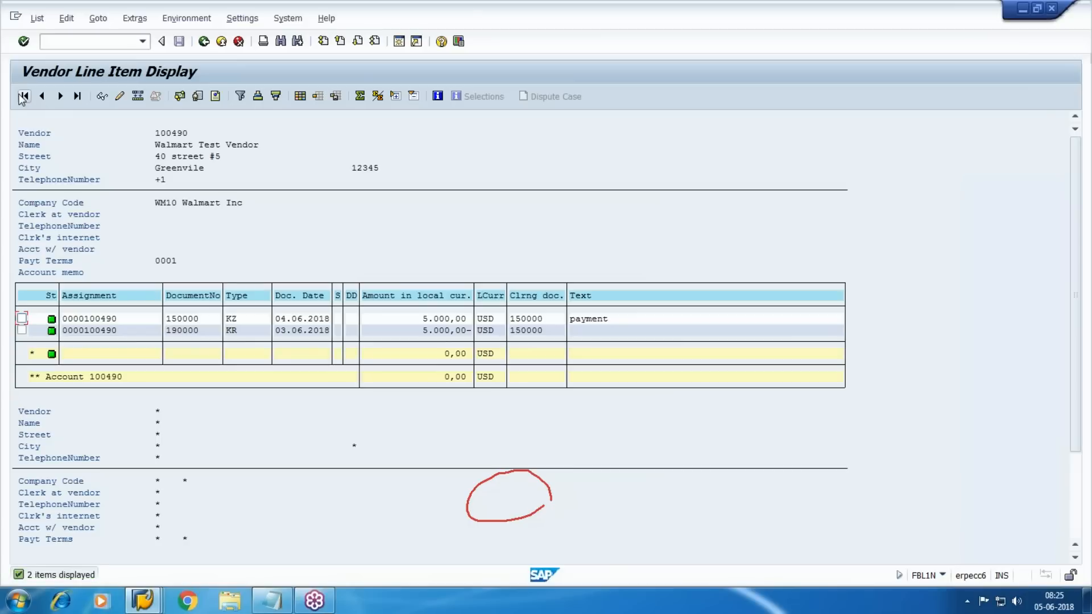
- Examine the cleared invoice and payment lines, comparing their document numbers and clearing document
left_click(154, 330)
left_click(167, 317)
left_click(558, 335)
left_click_drag(576, 334, 272, 336)
- Switch to the G/L Account Line Item Display session and refresh the Accounts Payable open items
mouse_move(143, 600)
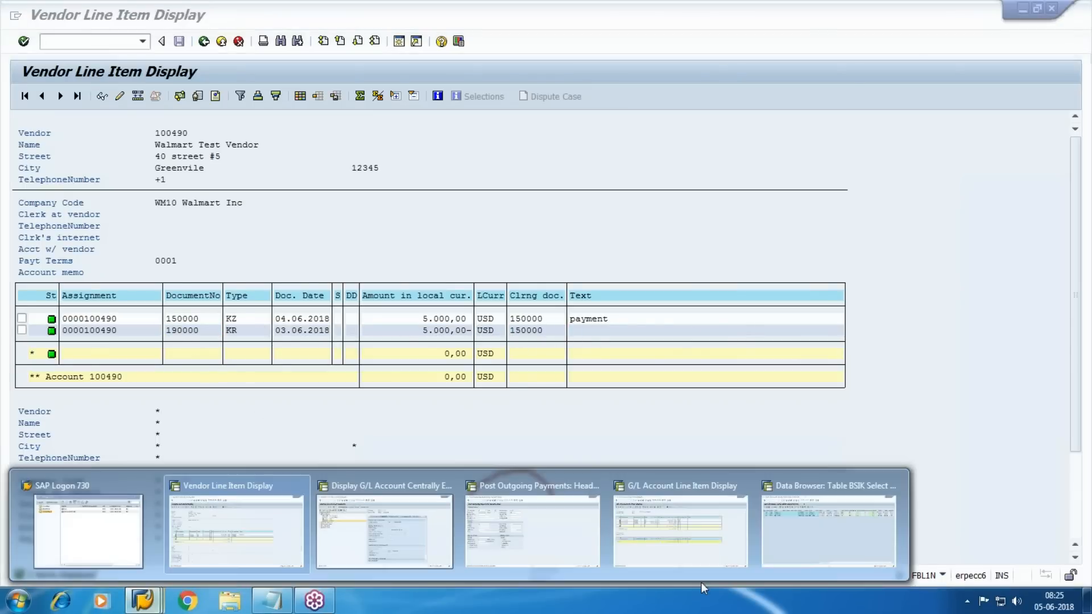
left_click(670, 539)
left_click(37, 17)
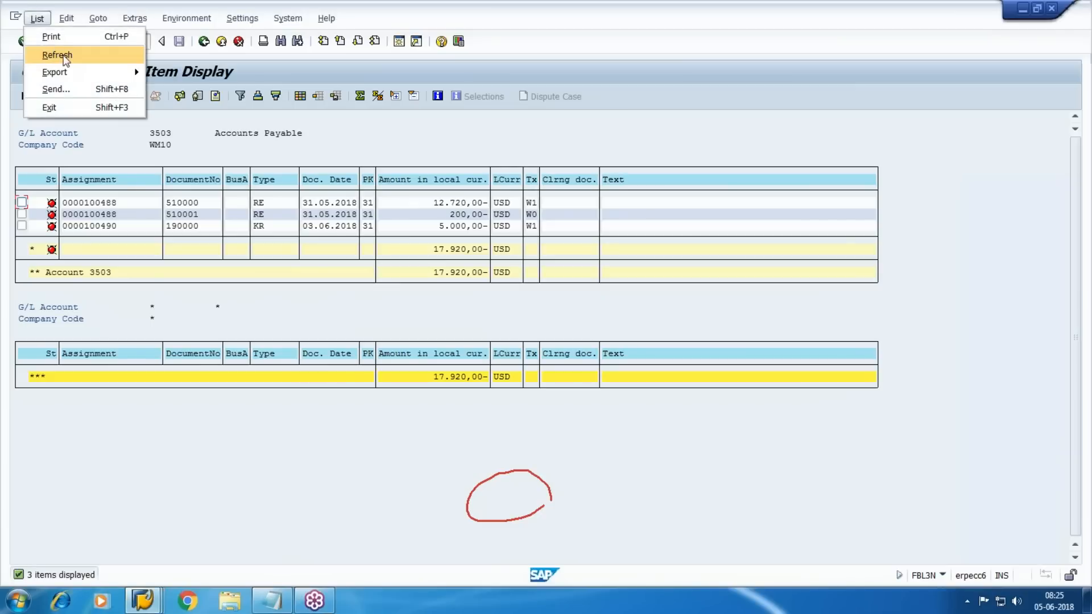
left_click(57, 52)
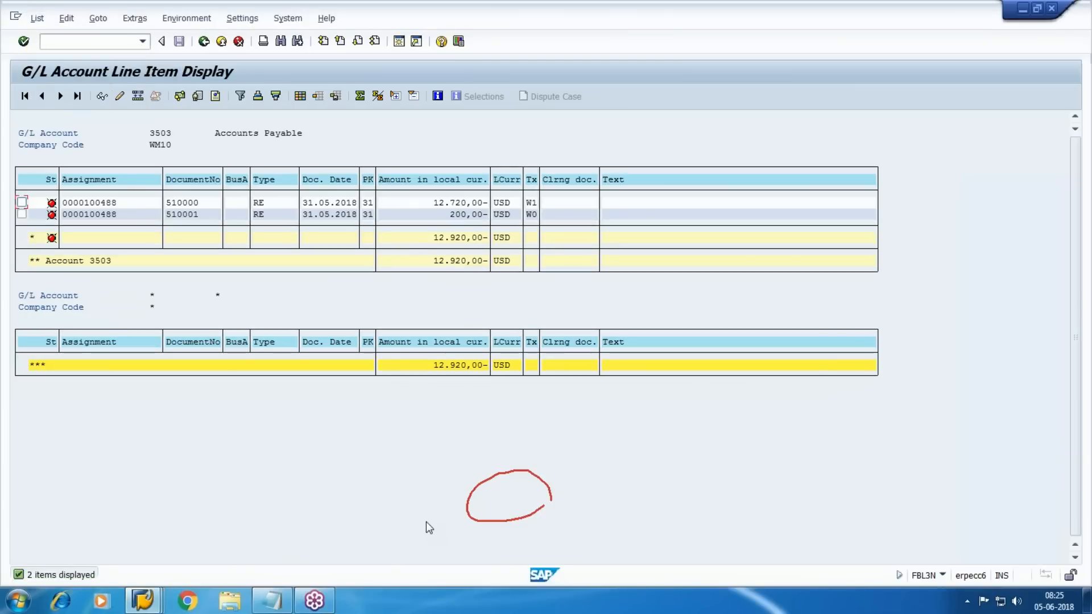
mouse_move(147, 589)
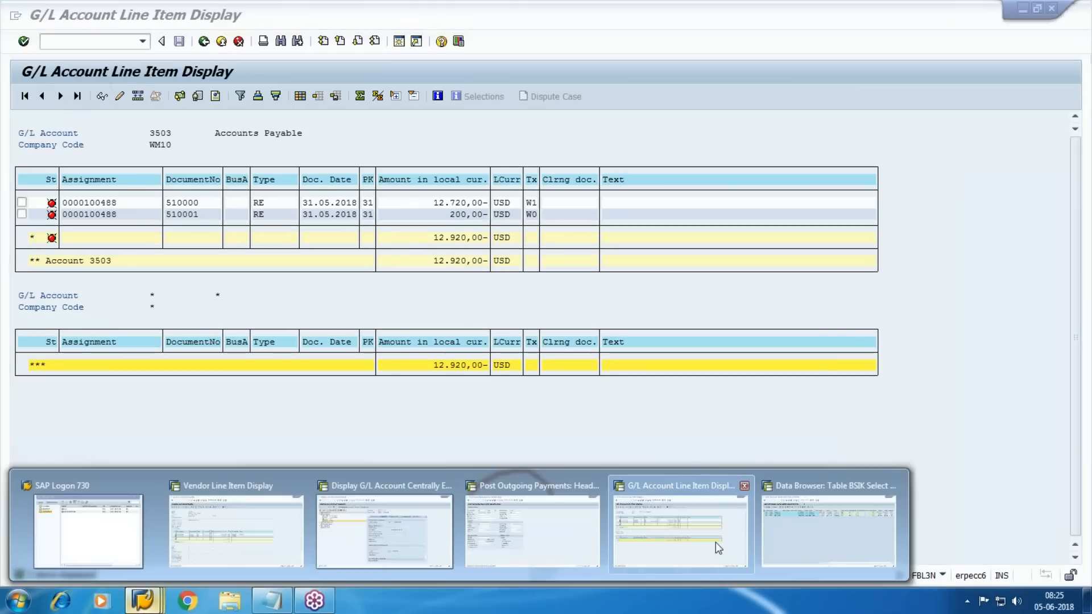
- Switch to the BSIK table view and rerun its selection for company code WM10 to list the open vendor items
left_click(796, 545)
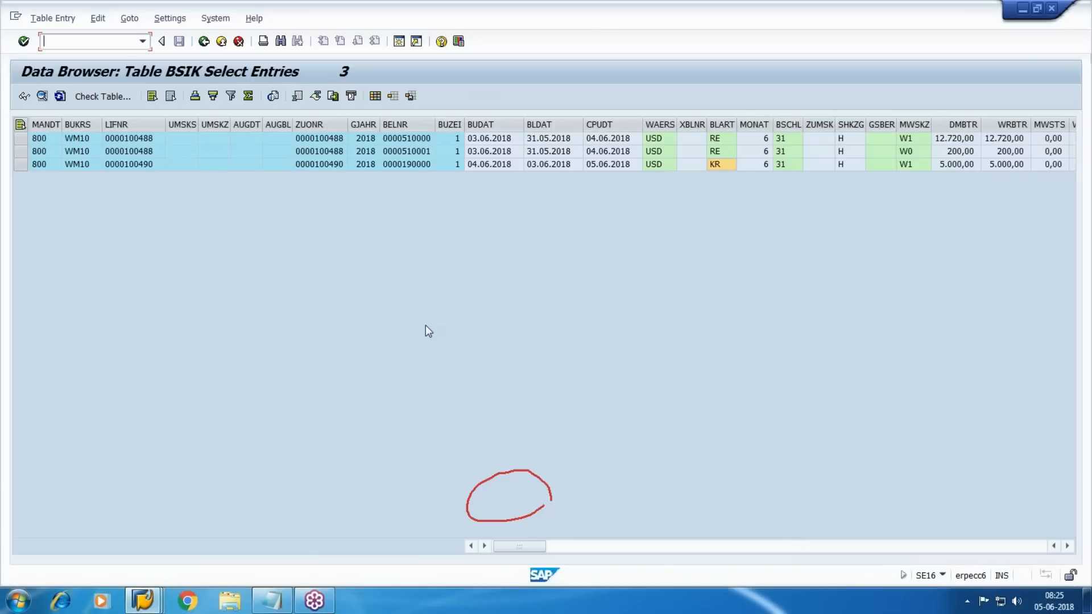
left_click(204, 41)
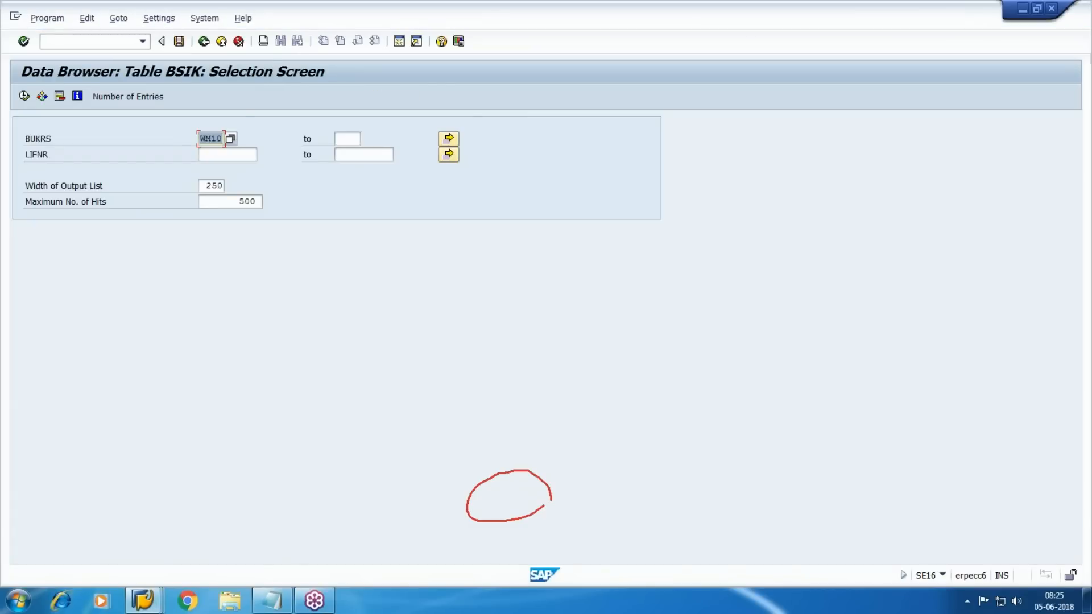
left_click(24, 97)
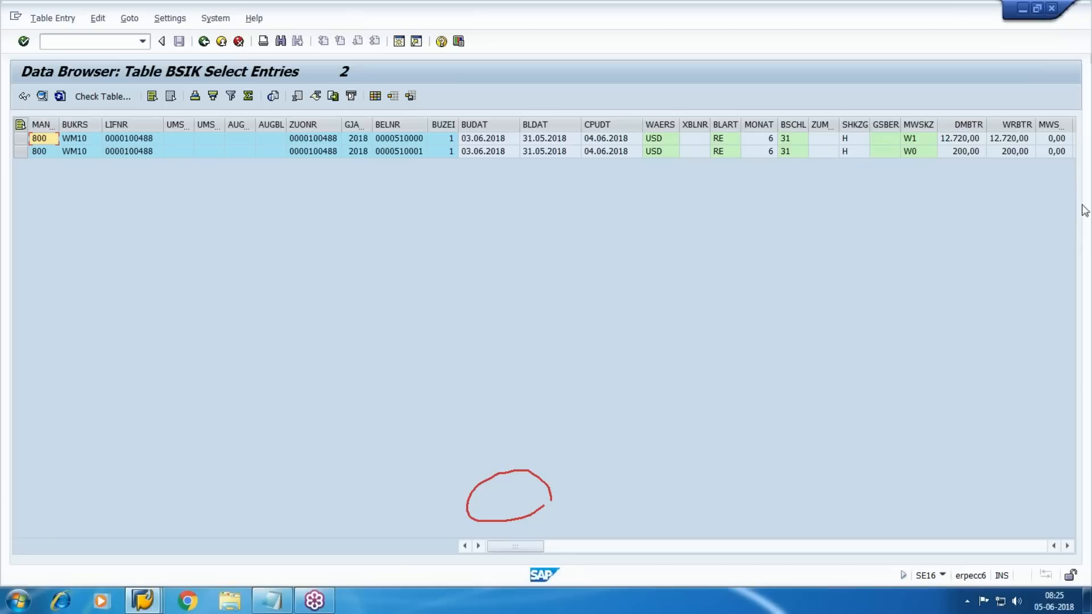
left_click(1082, 183)
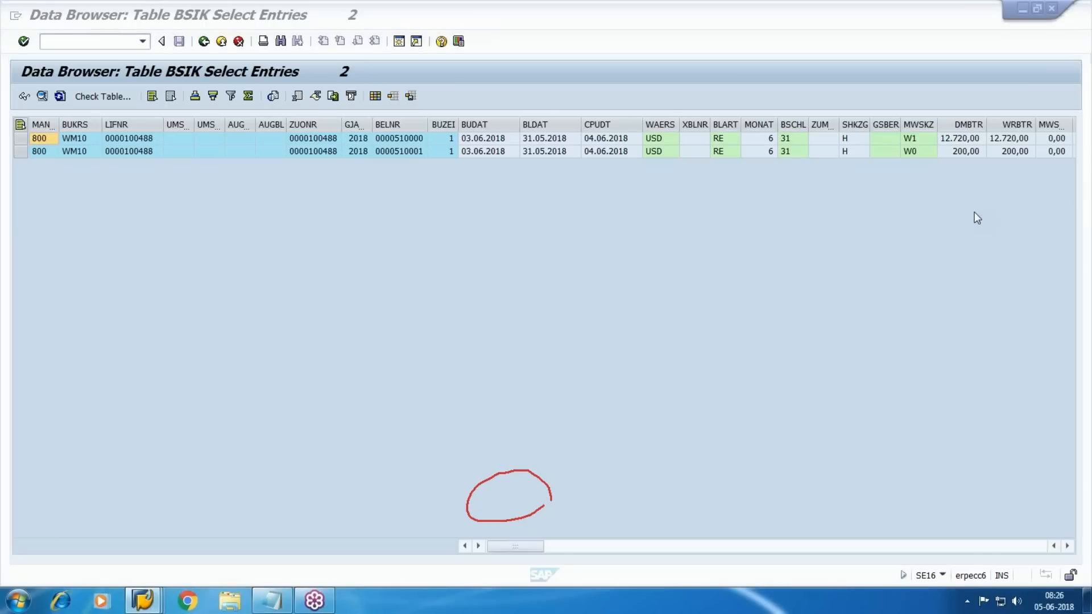
left_click(979, 260)
- Display the entries of table BSAK for company code WM10
left_click(203, 41)
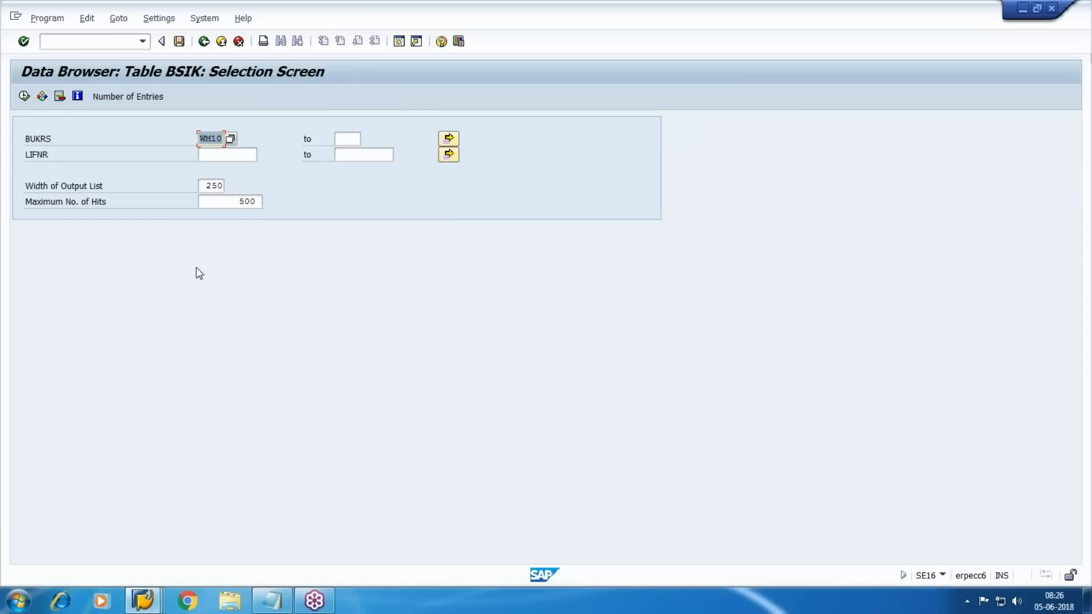
key("F3")
key("BackSpace")
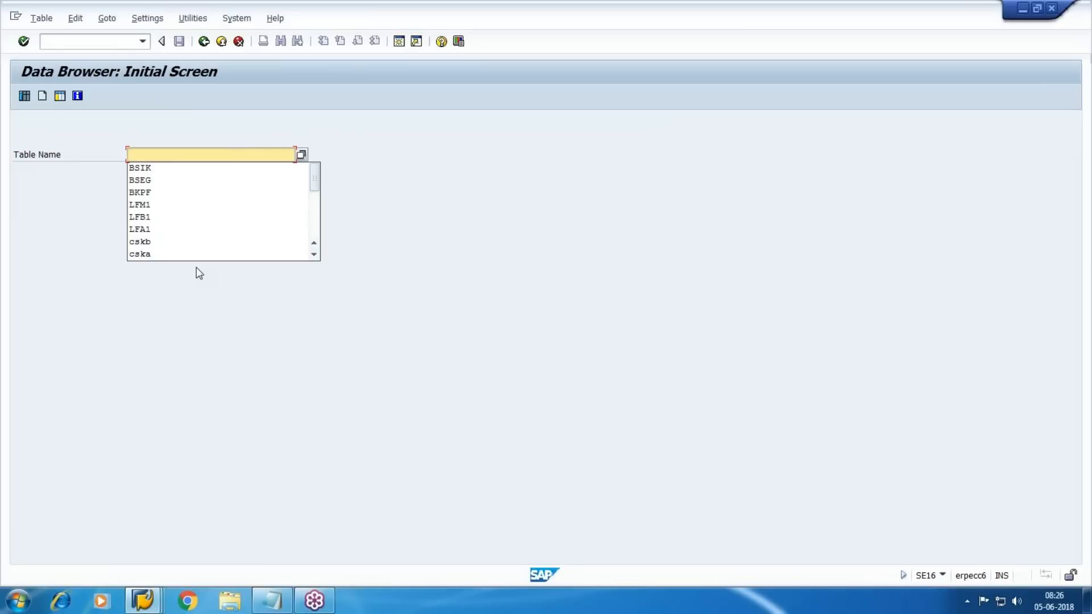
type("BSAK")
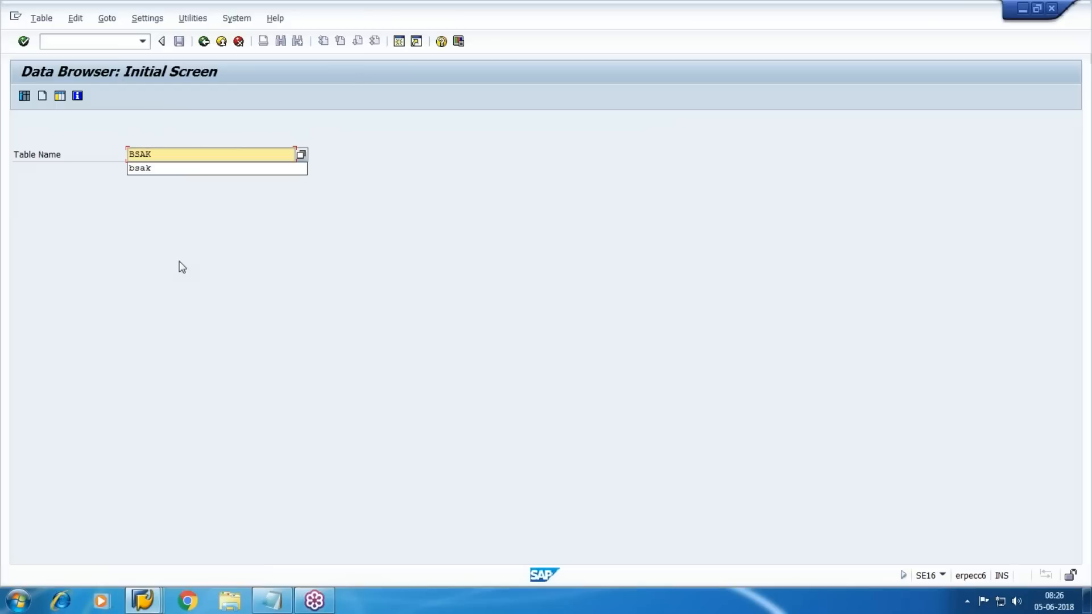
key("Return")
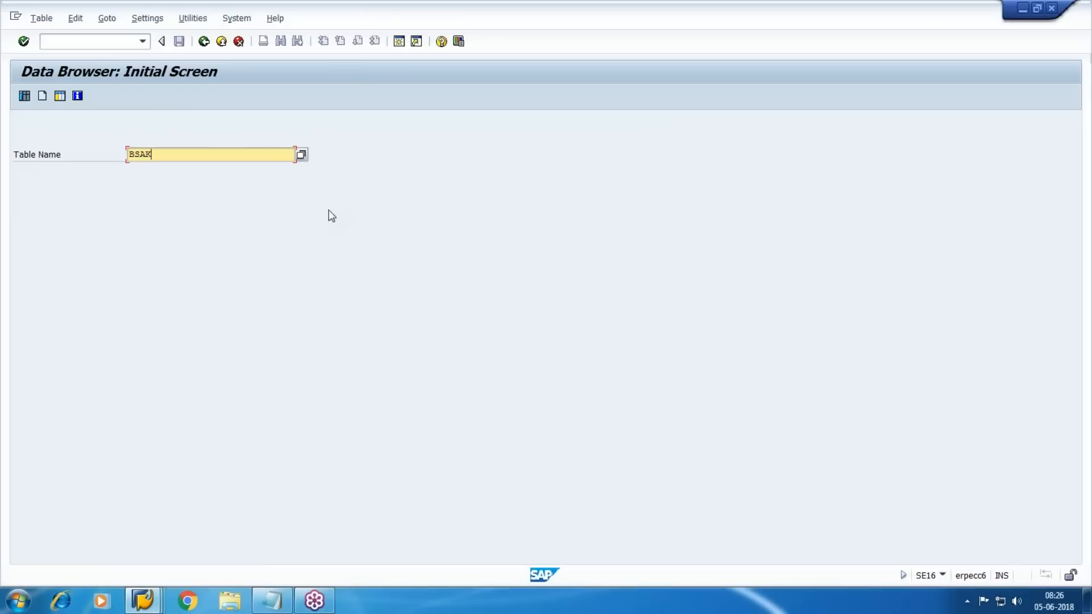
key("Return")
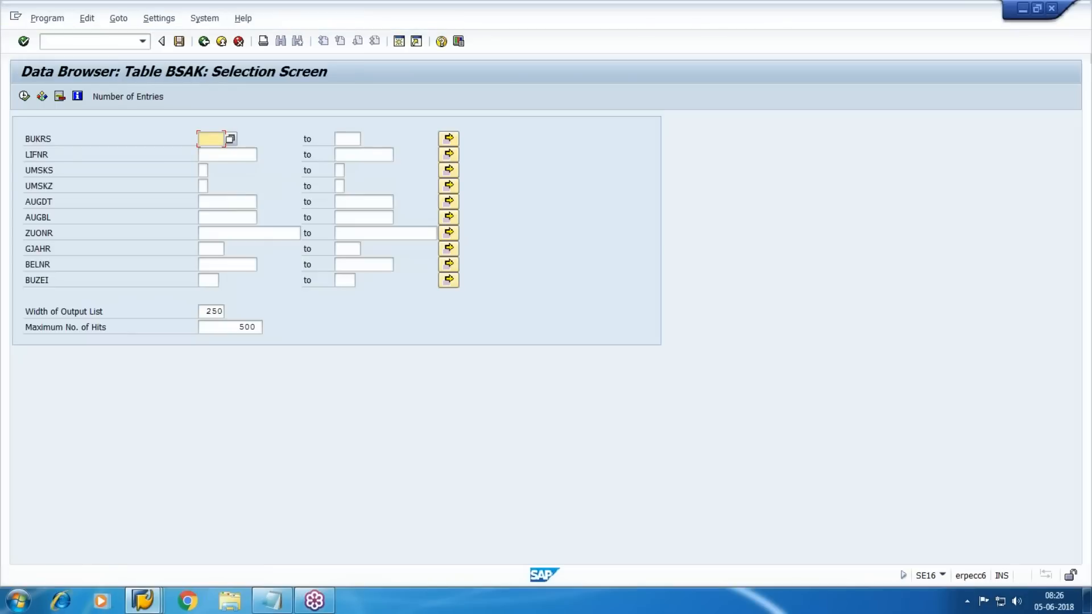
type("WM10")
left_click(24, 97)
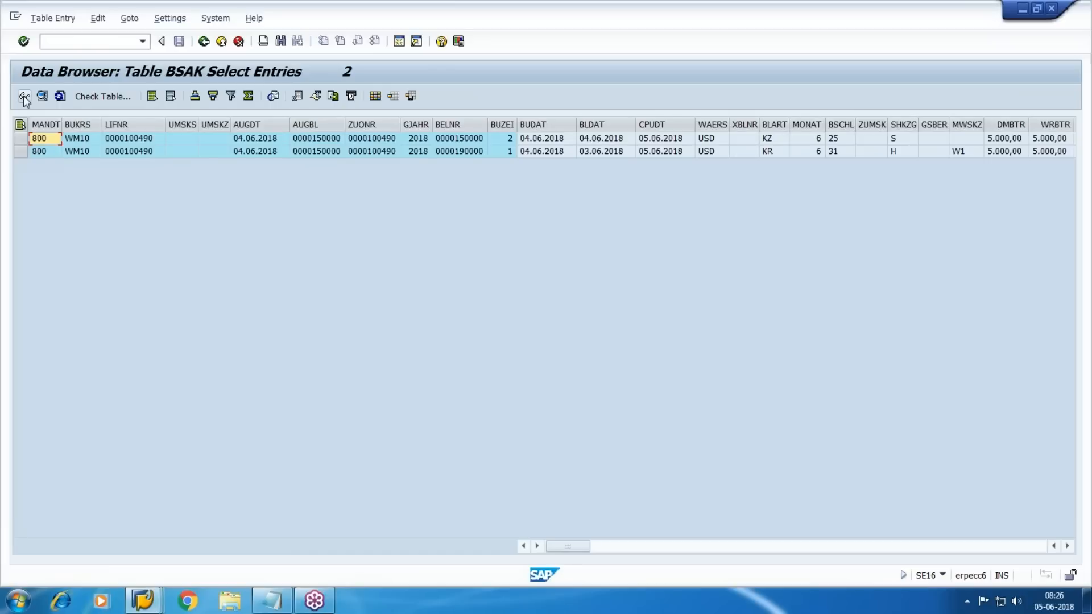
- Check the document numbers of the BSAK entries and return to the SAP Easy Access screen
left_click(464, 151)
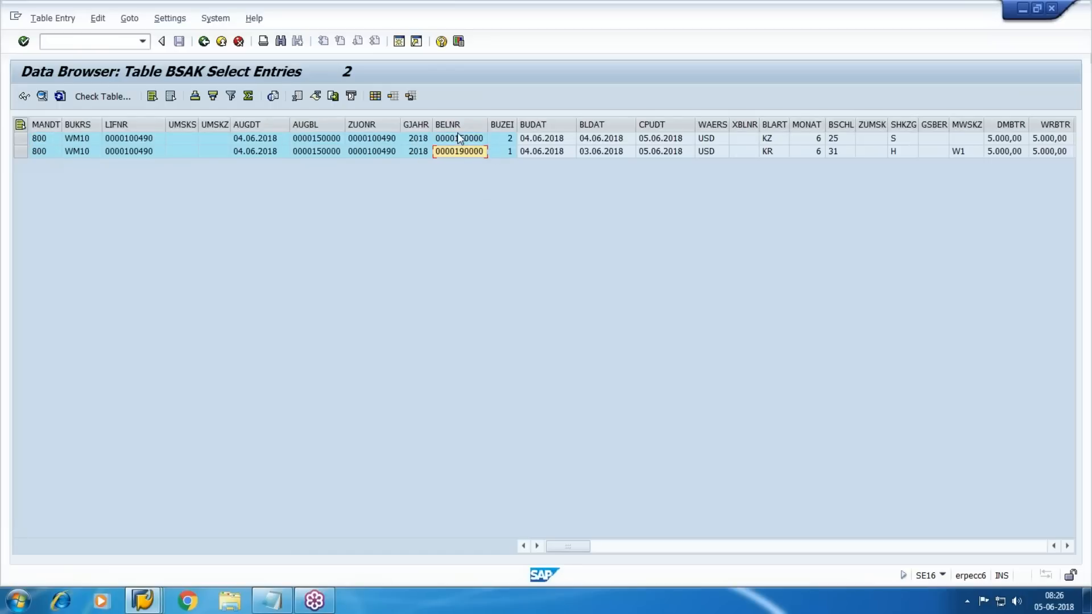
left_click(460, 136)
left_click(203, 40)
left_click(203, 41)
left_click(204, 41)
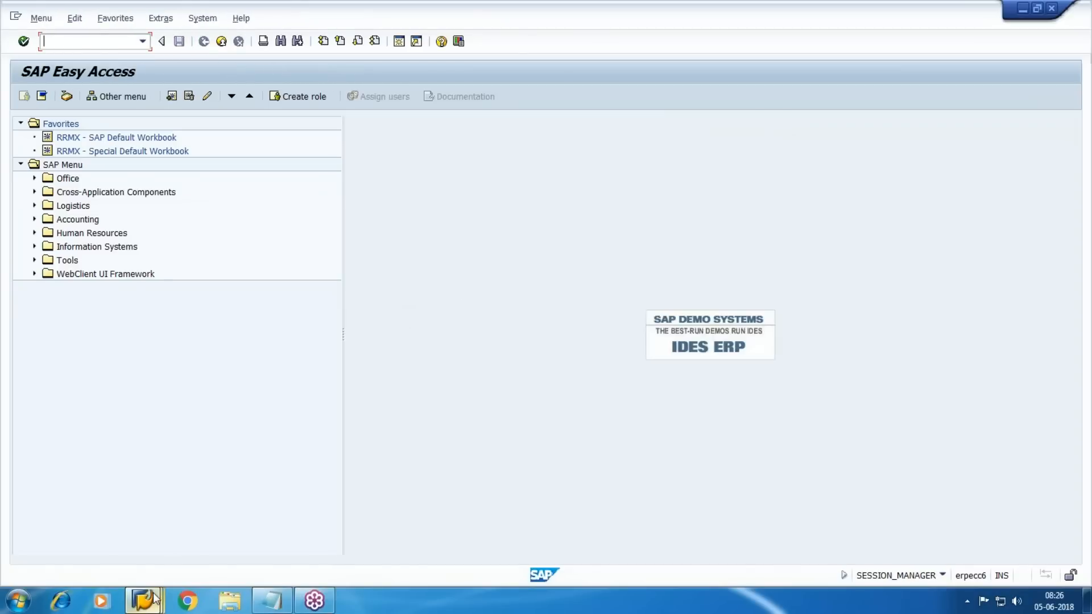
- Display the open vendor line items of Walmart Mat Vendor #1 in company code WM10 and examine the largest invoice amount
mouse_move(143, 600)
left_click(227, 521)
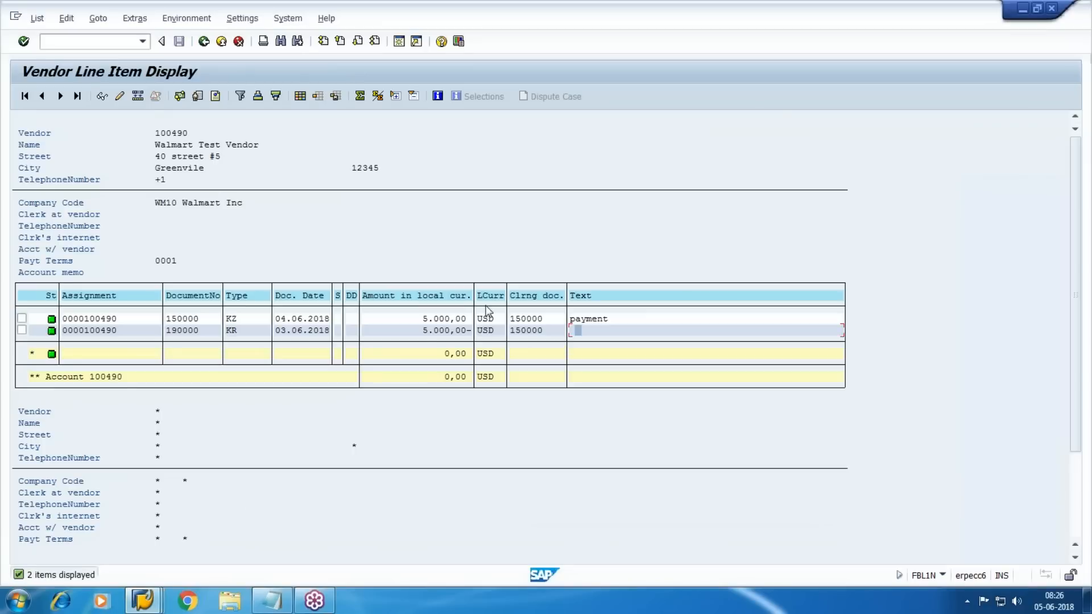
left_click(203, 41)
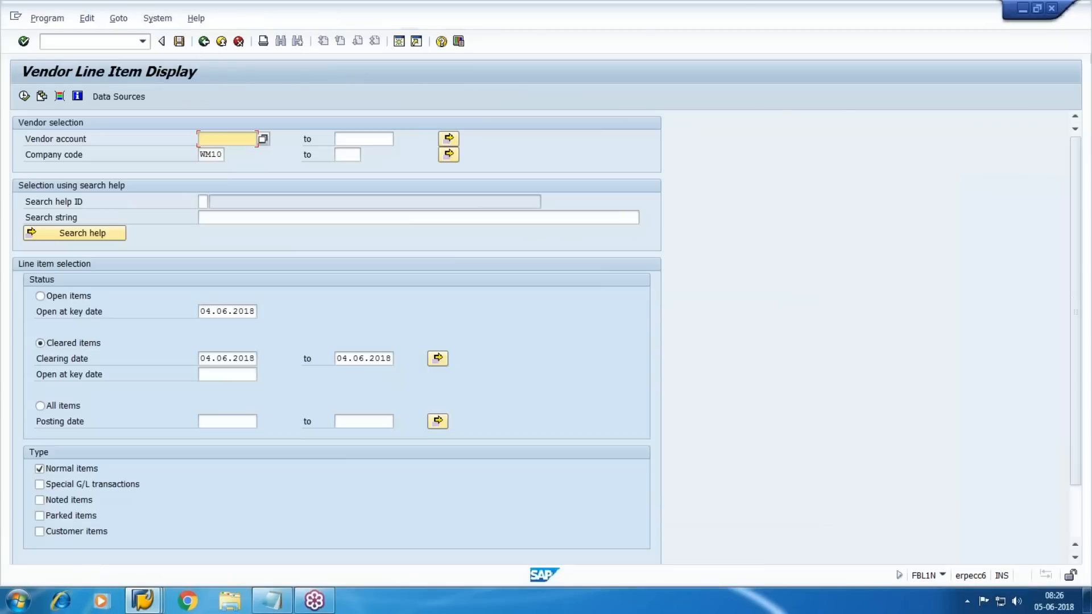
left_click(24, 96)
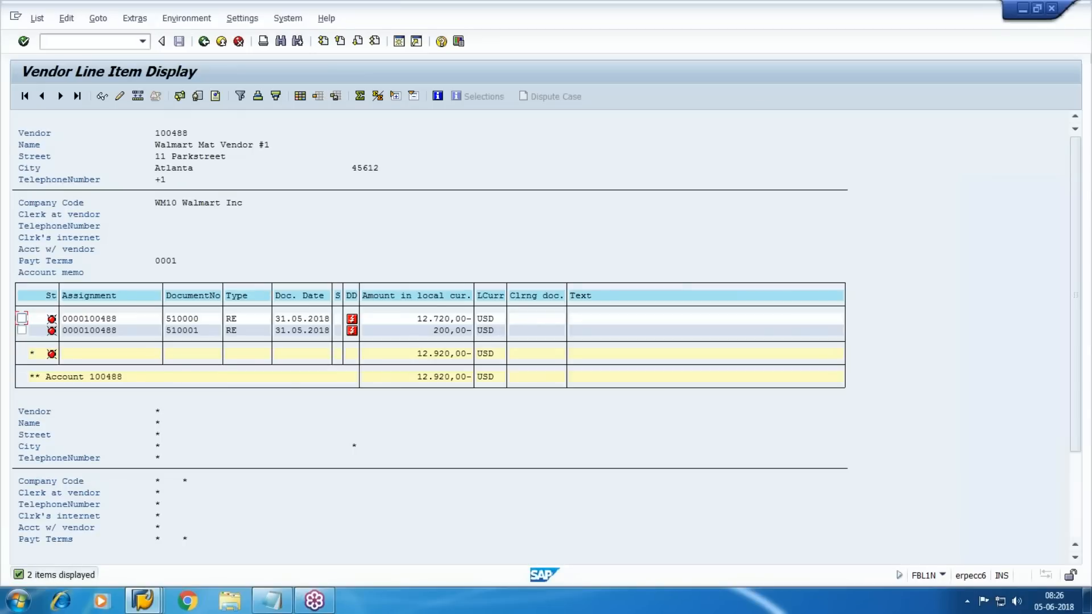
left_click(416, 319)
- Switch to Excel with a blank workbook and enter 900 in cell O3
left_click(18, 601)
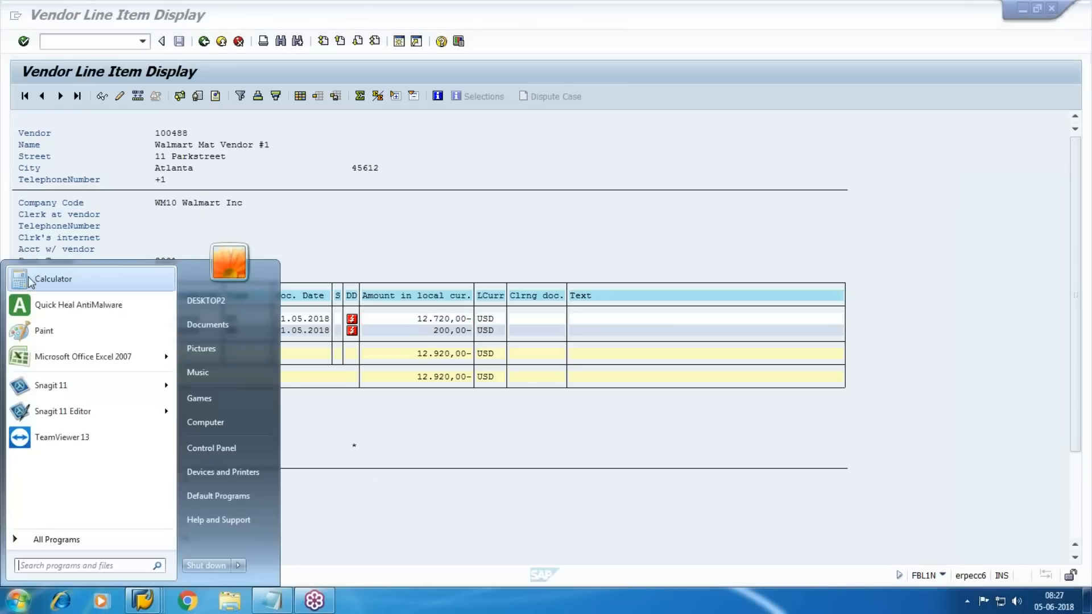
left_click(68, 358)
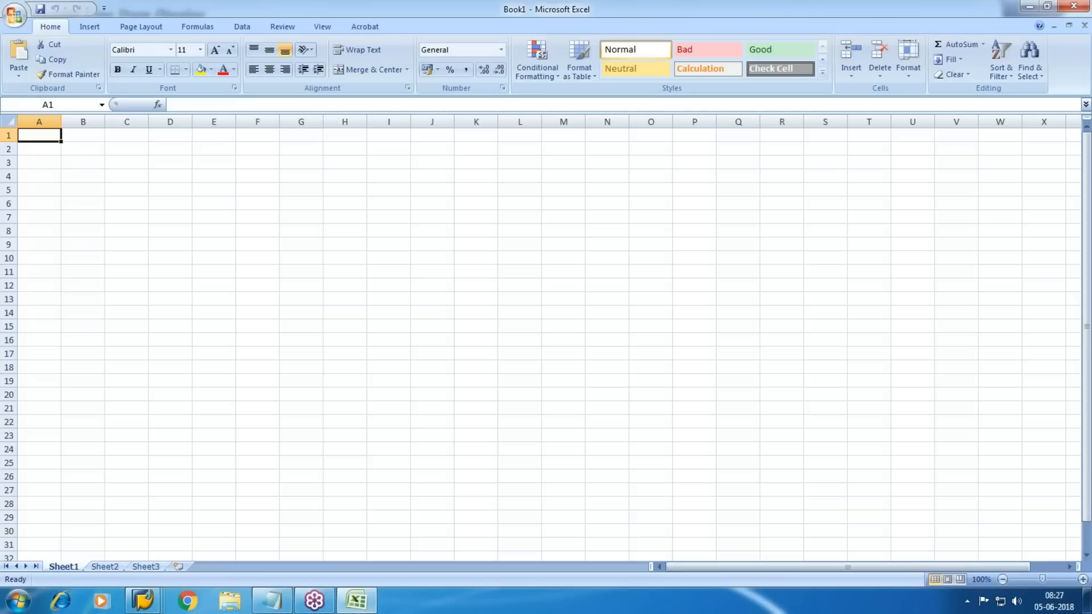
left_click(825, 286)
left_click(651, 162)
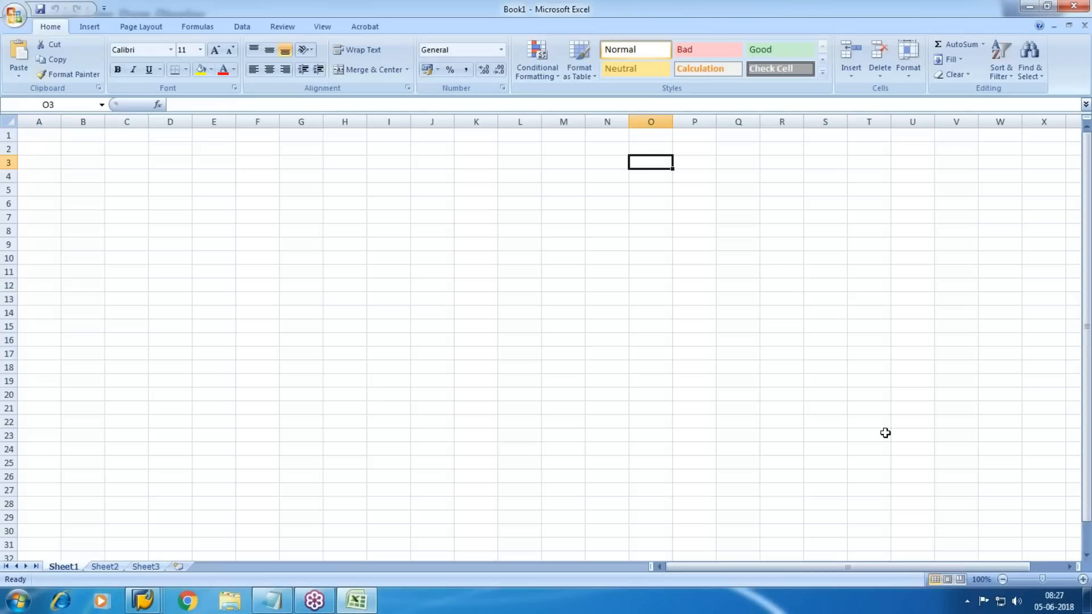
type("900")
key("Return")
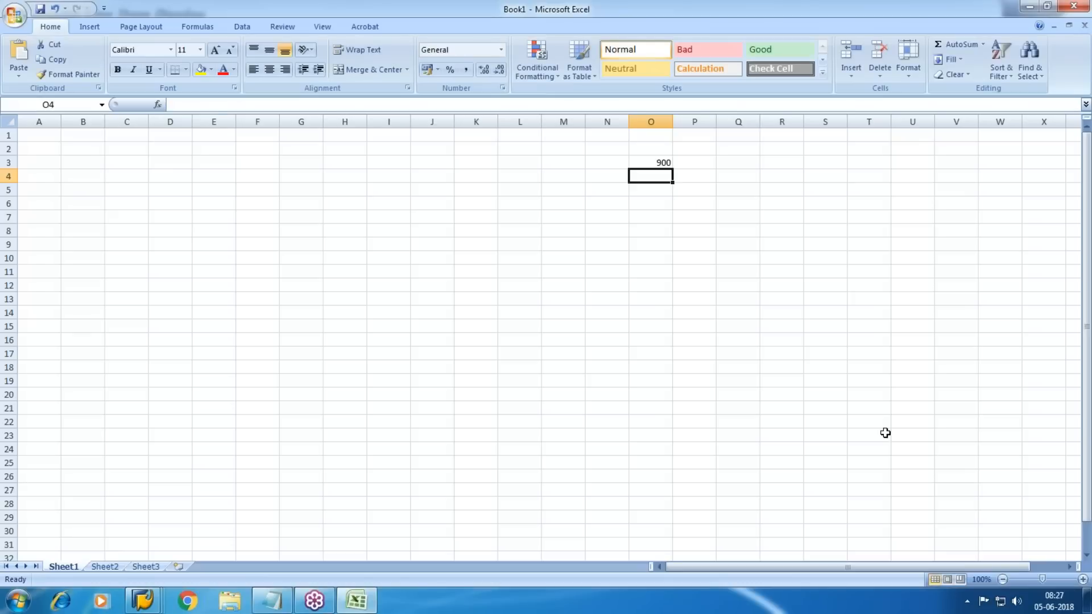
- Enter "2 days" in P3 beside the 900 amount
key("Up")
key("Right")
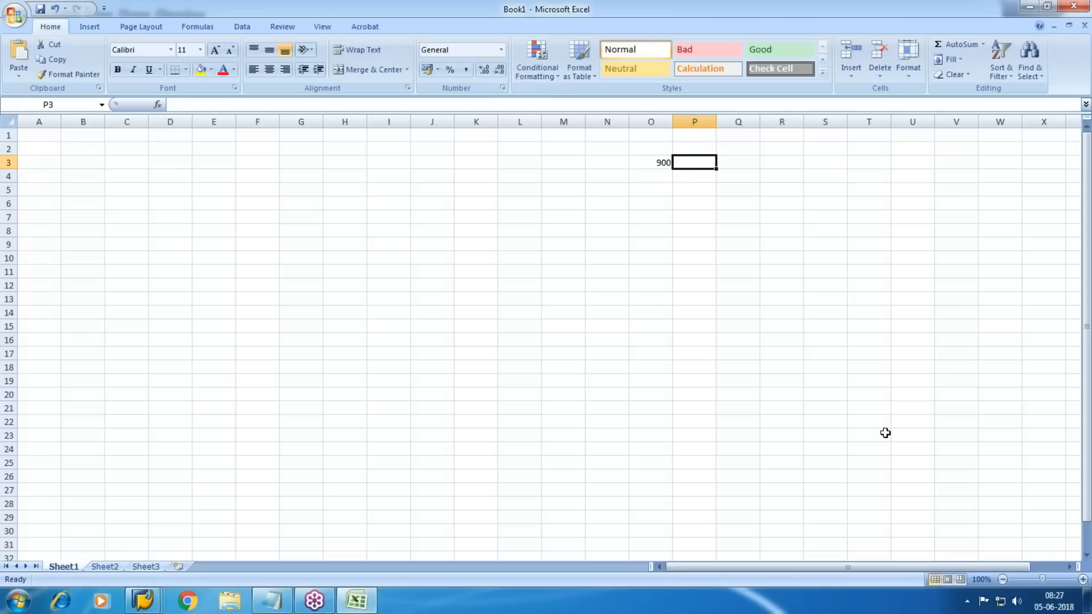
type("2 days")
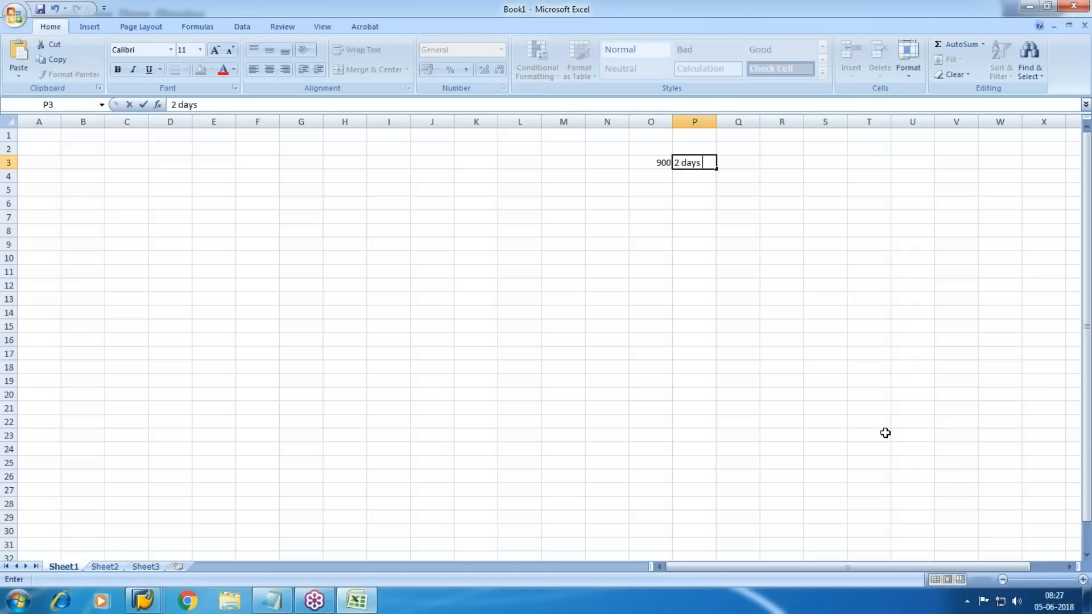
key("Tab")
key("Return")
- Enter 10% in N4 and 90 in O4 below the 900 amount
key("Left")
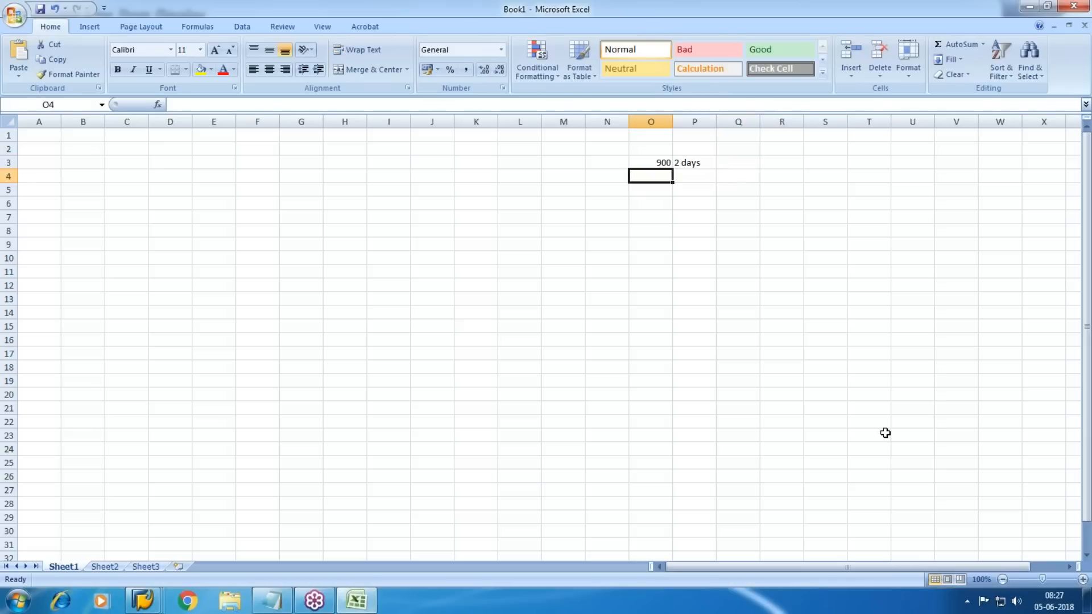
key("Left")
type("10")
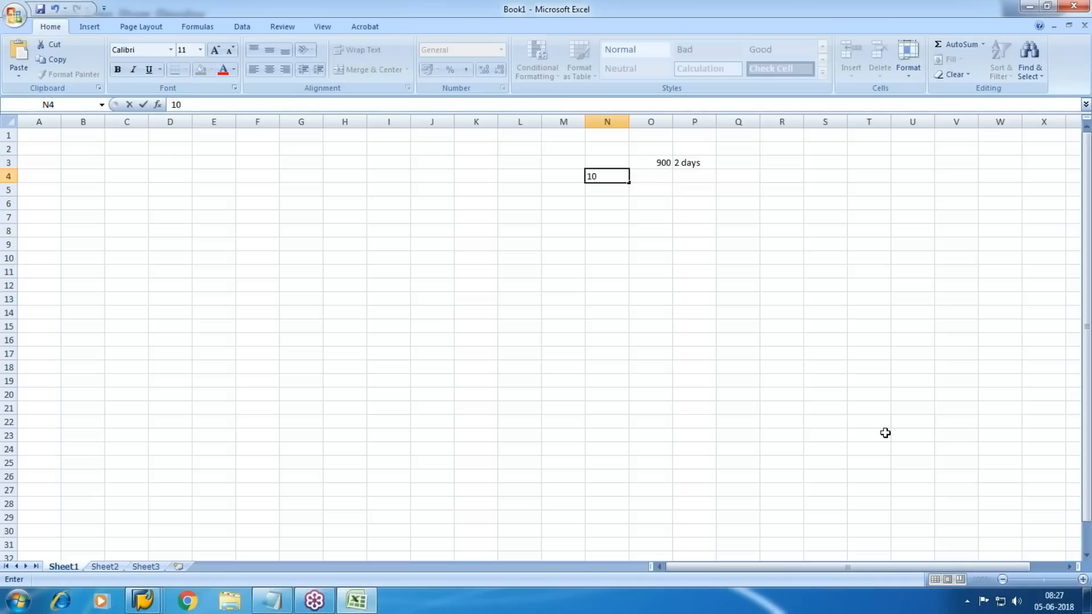
type("%")
key("Tab")
type("90")
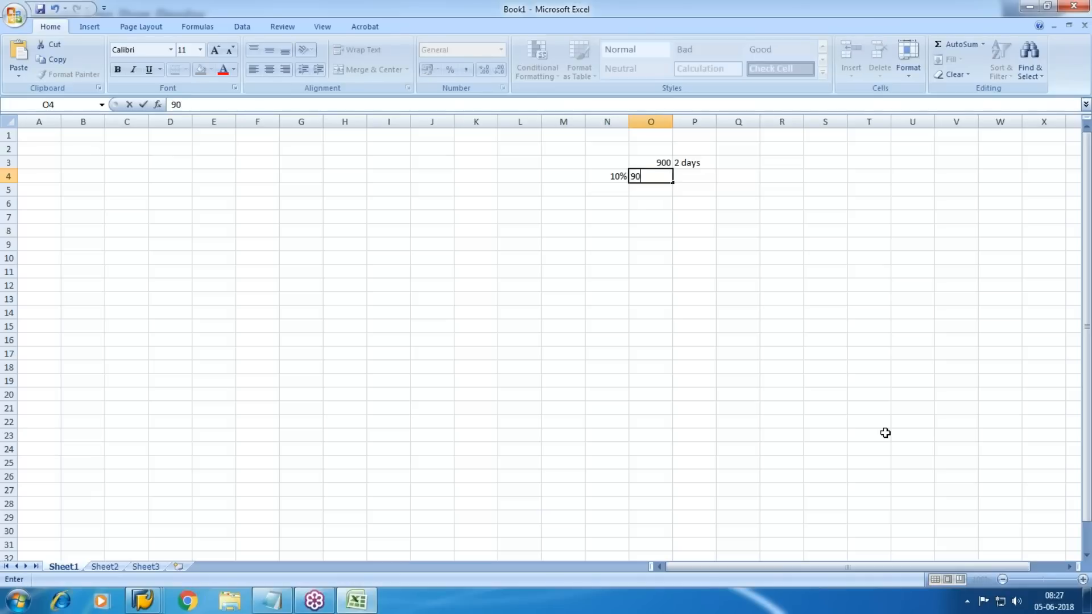
key("Return")
- Calculate the net amount in O5 by subtracting O4 from O3
key("Right")
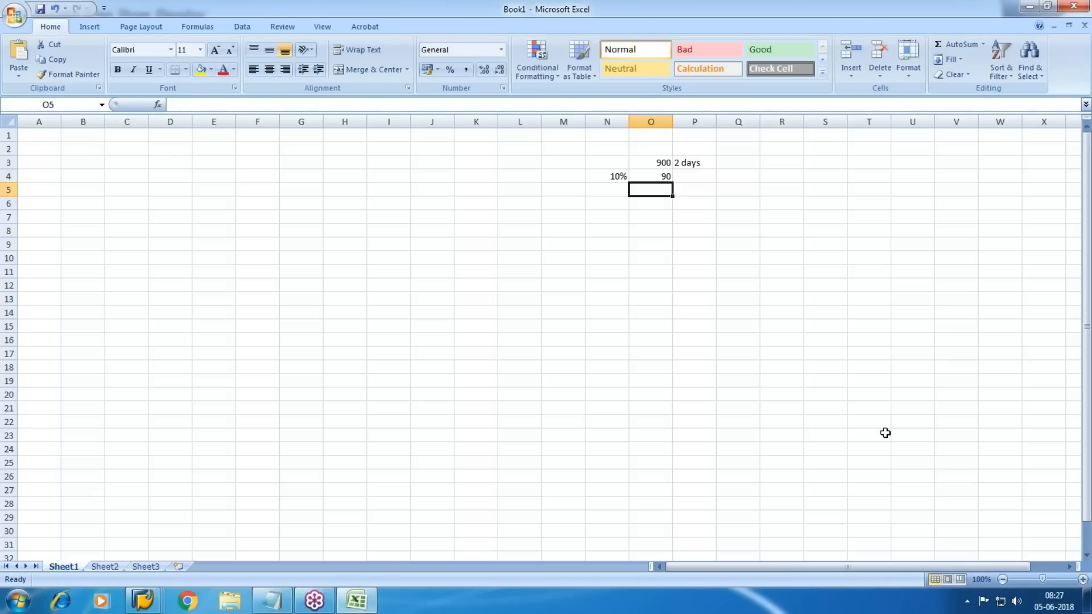
type("=")
key("Up")
key("Up")
type("-")
key("Up")
key("Return")
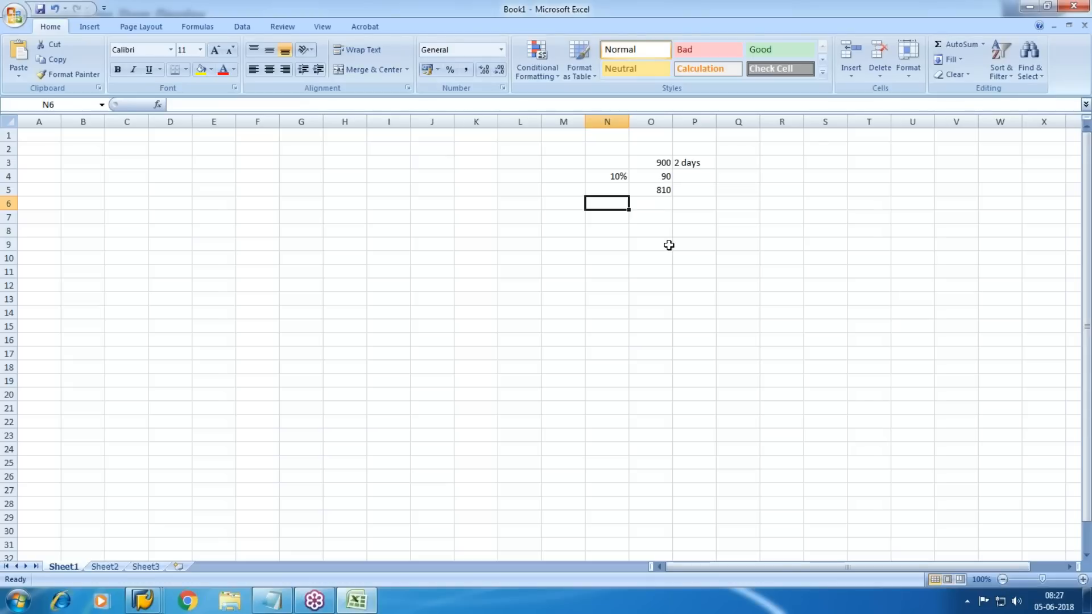
- Enter the code ZWM1 in cell D3
left_click(606, 314)
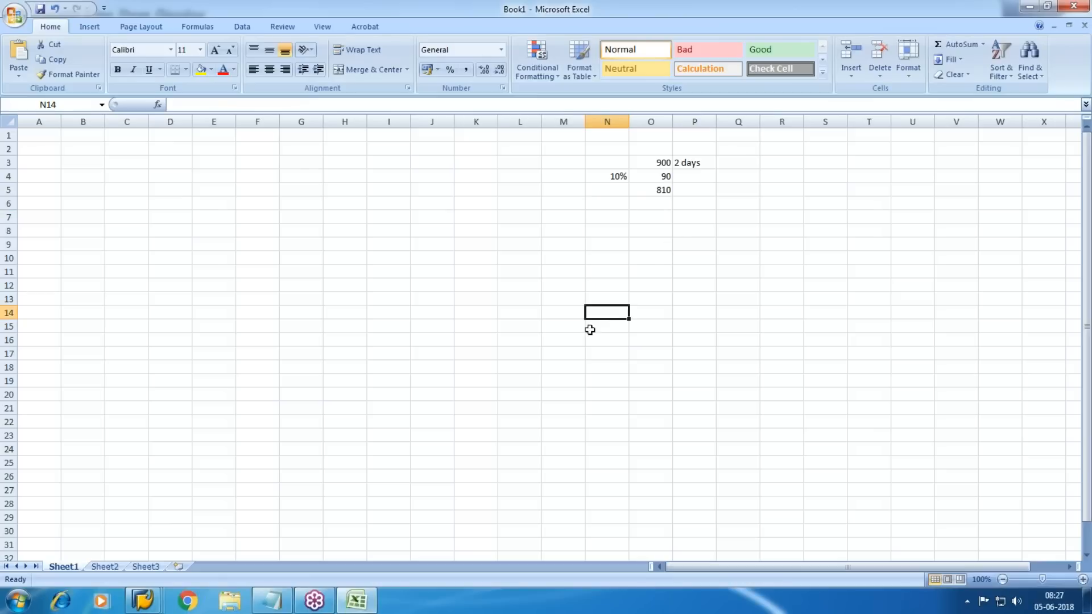
left_click(179, 164)
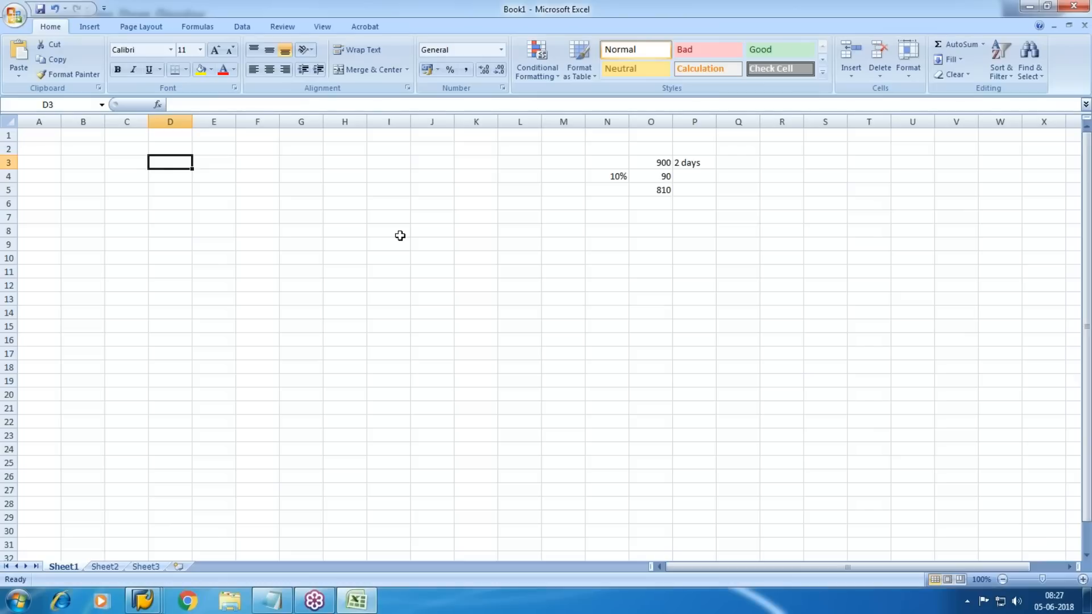
type("WM1")
key("BackSpace")
key("BackSpace")
key("BackSpace")
type("ZWM1")
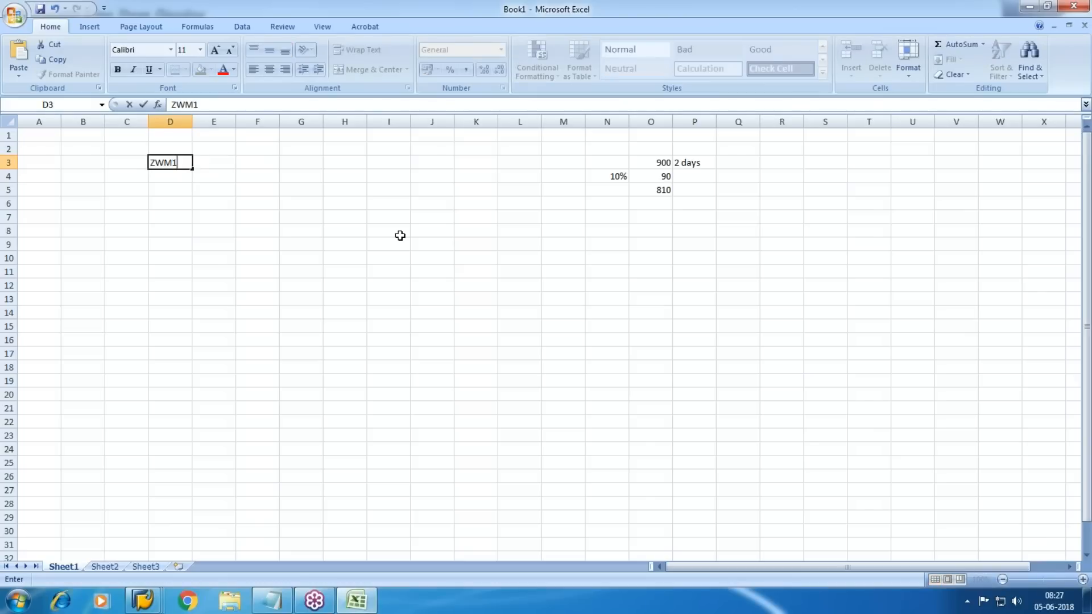
key("Return")
- Enter "3 DAYS" in D5 with 5% beside it in E5
key("Down")
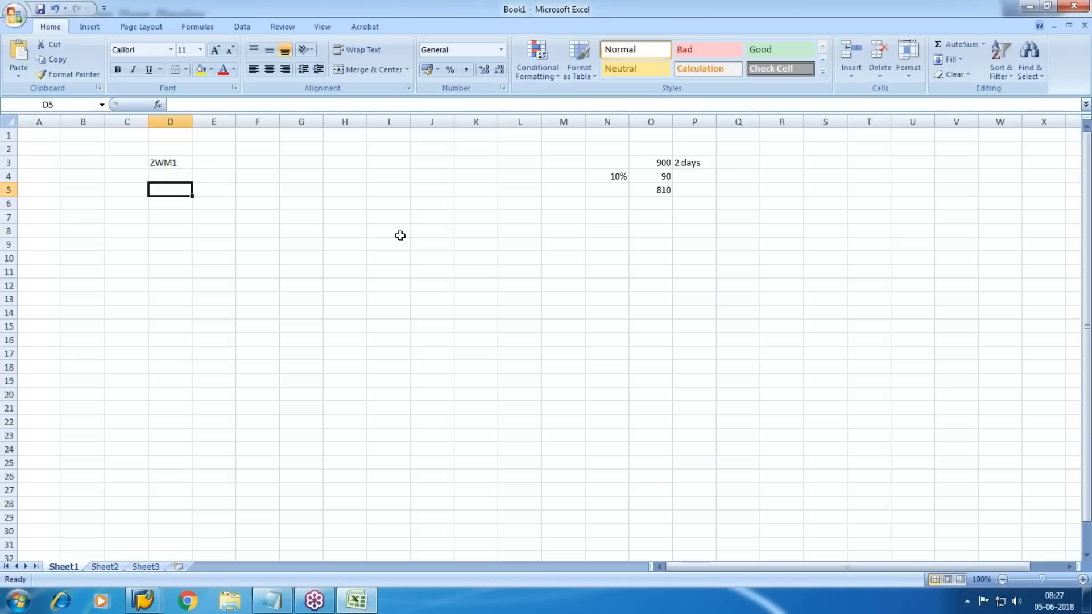
type("2")
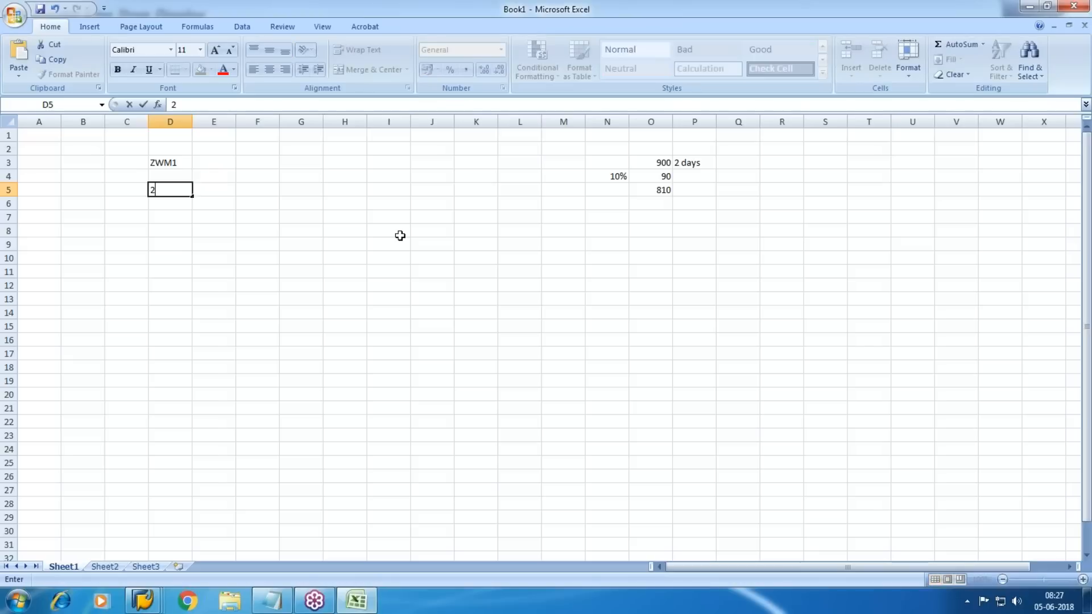
key("Escape")
type("3 DAYS")
key("Tab")
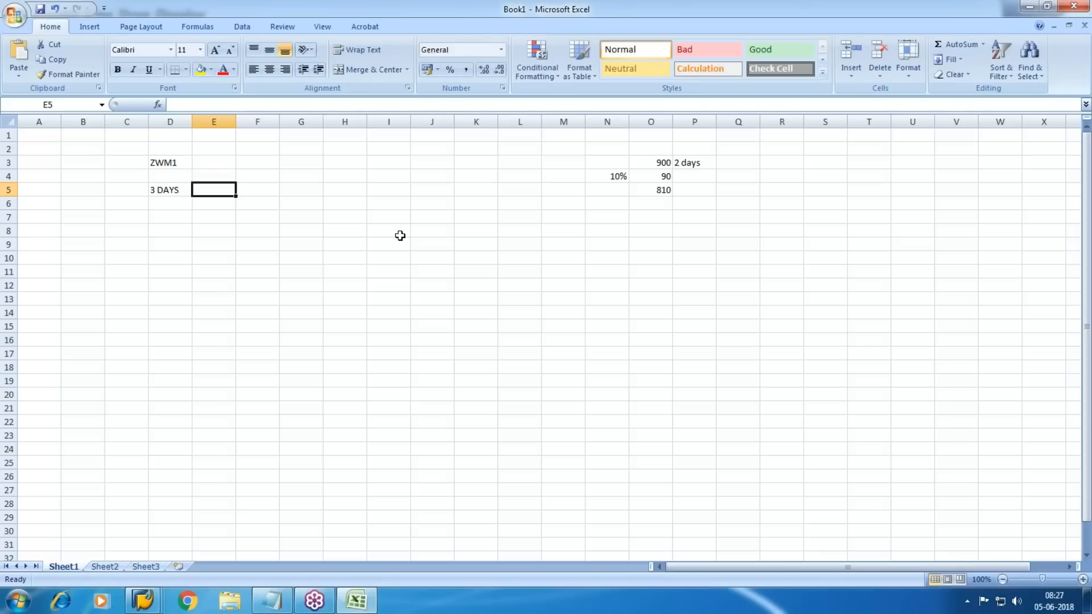
type("5%^")
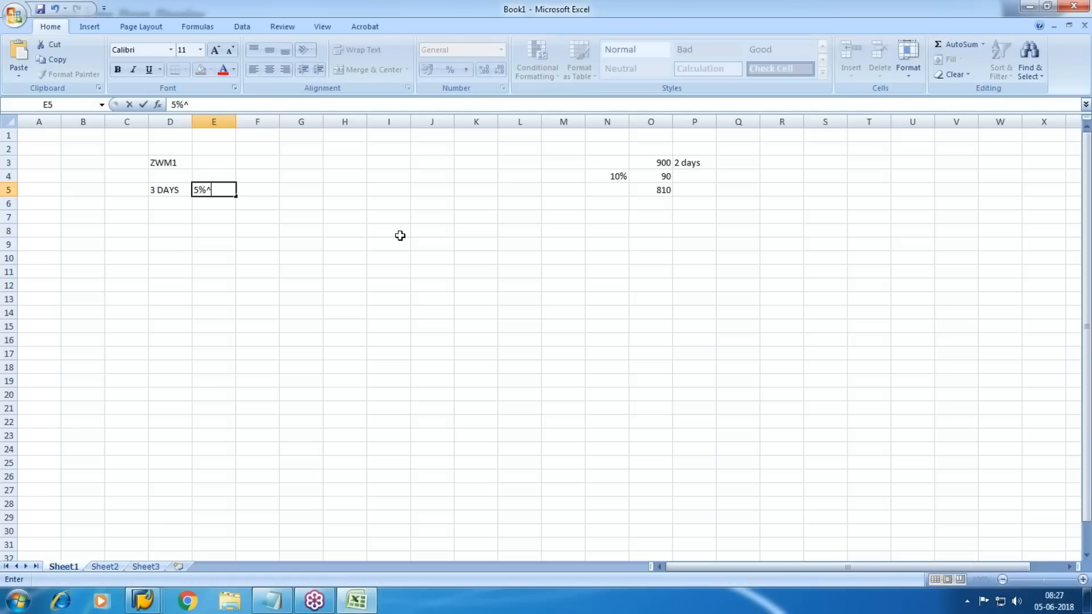
key("BackSpace")
key("Return")
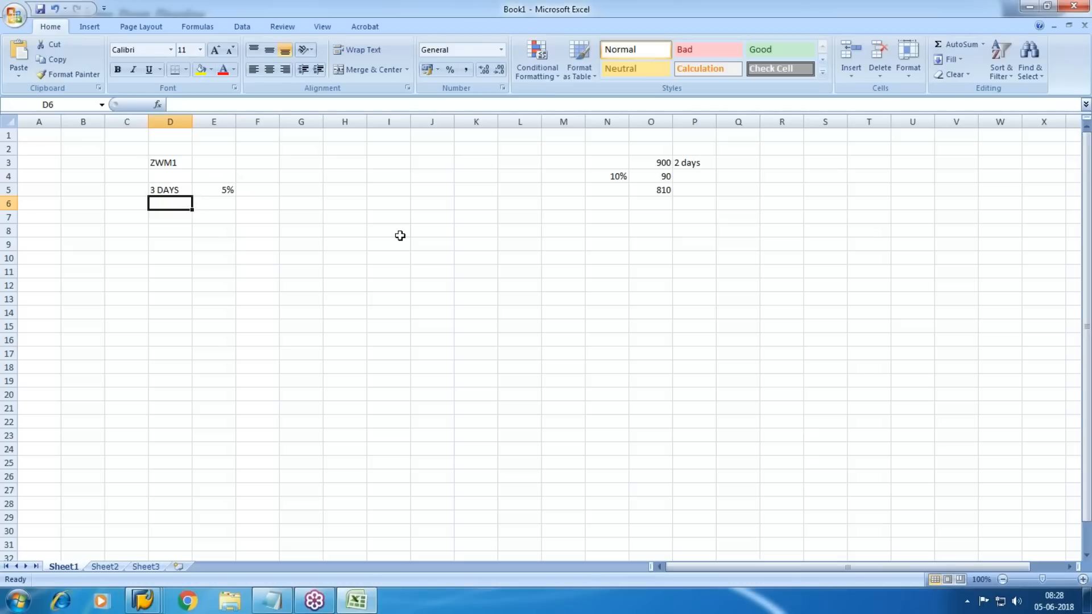
- Enter "10 das" in D6 with 2% beside it in E6, and "15 days" in D7
type("10 das")
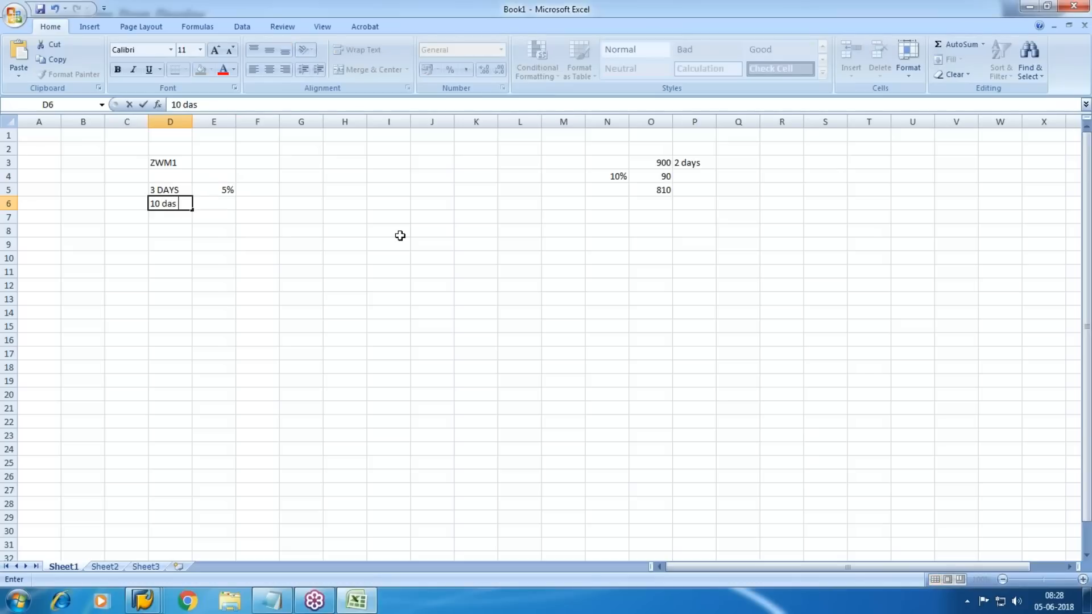
key("Tab")
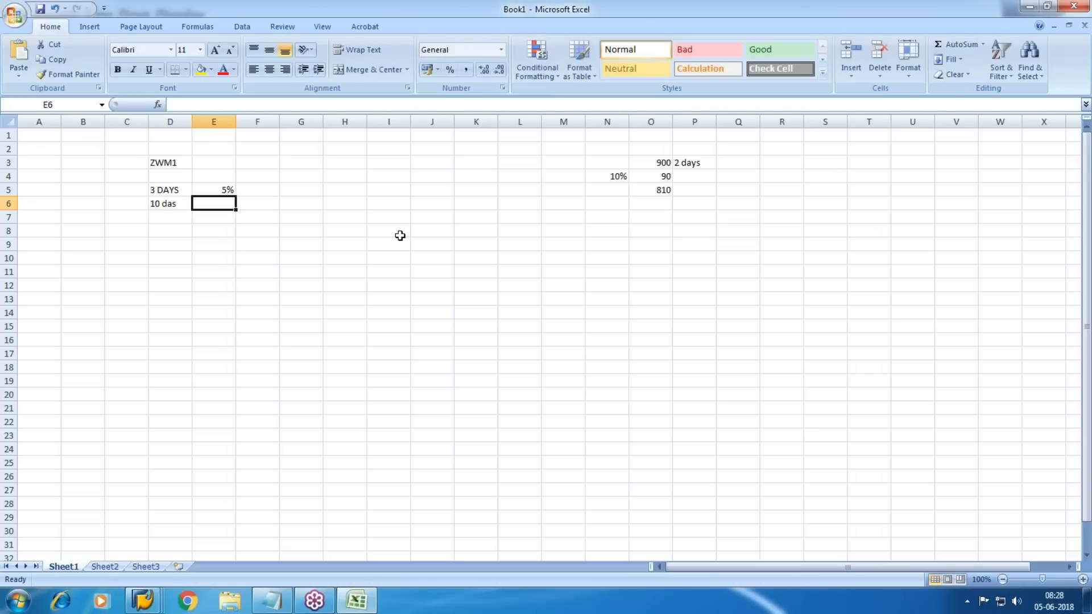
type("2")
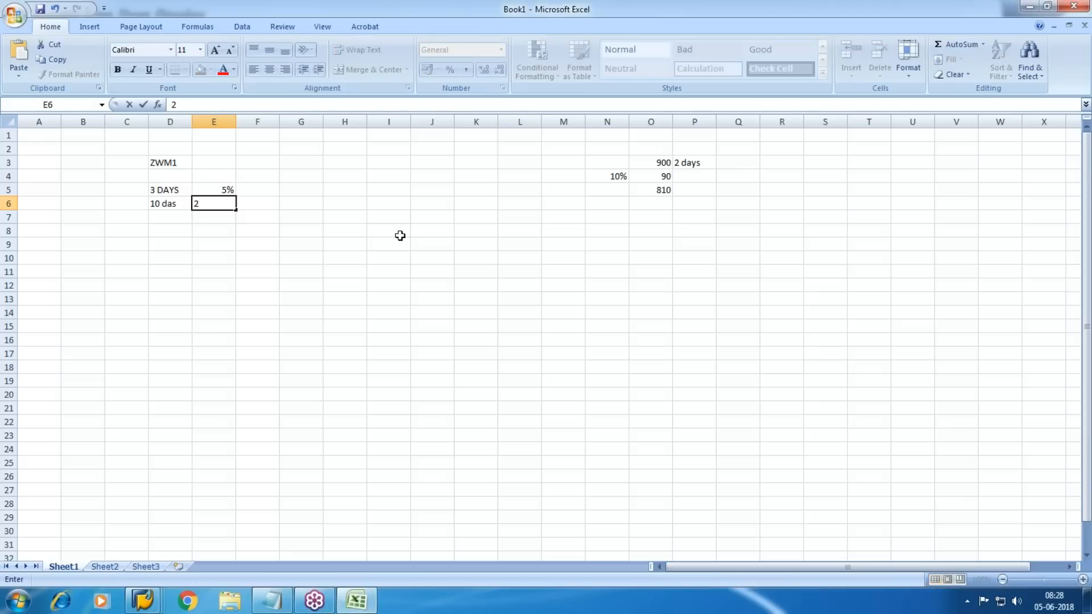
type("%")
key("Return")
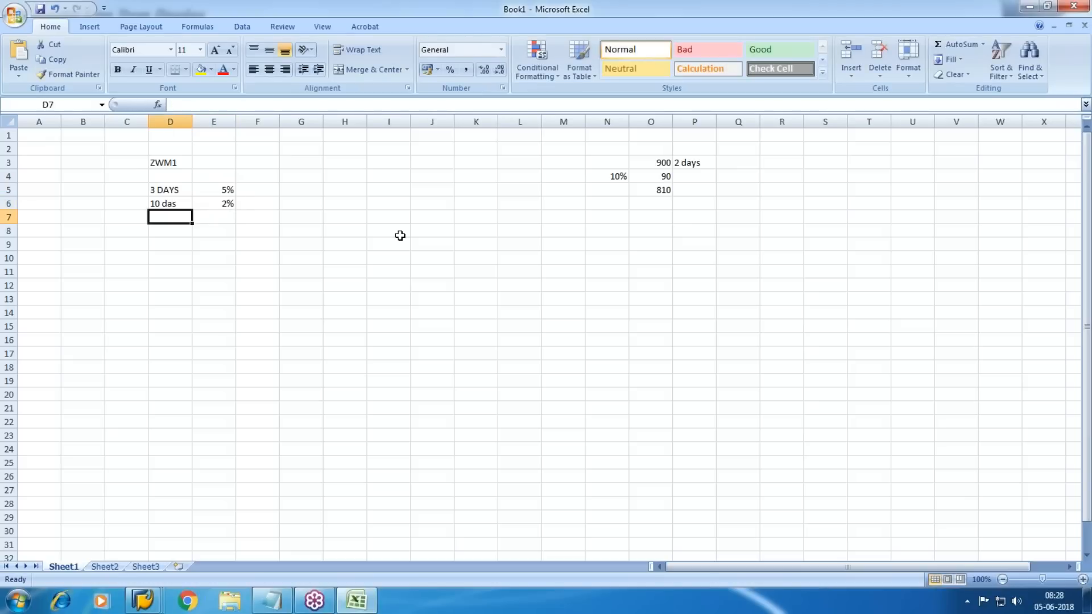
type("15 days")
key("Tab")
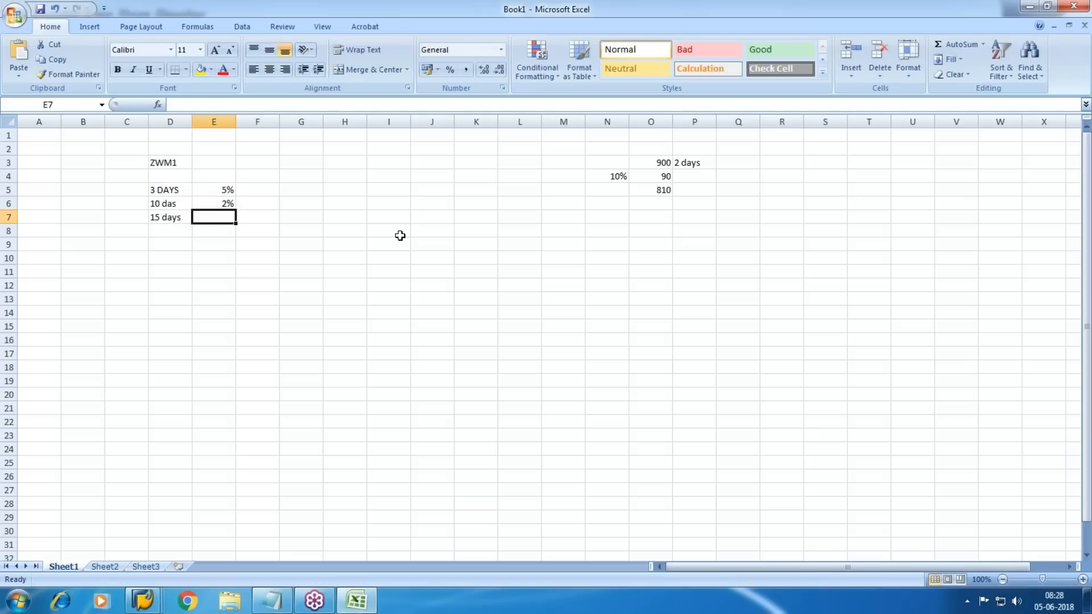
left_click(422, 351)
- Switch to the SAP Post Outgoing Payments session and open transaction OBB8 for maintaining terms of payment
mouse_move(143, 601)
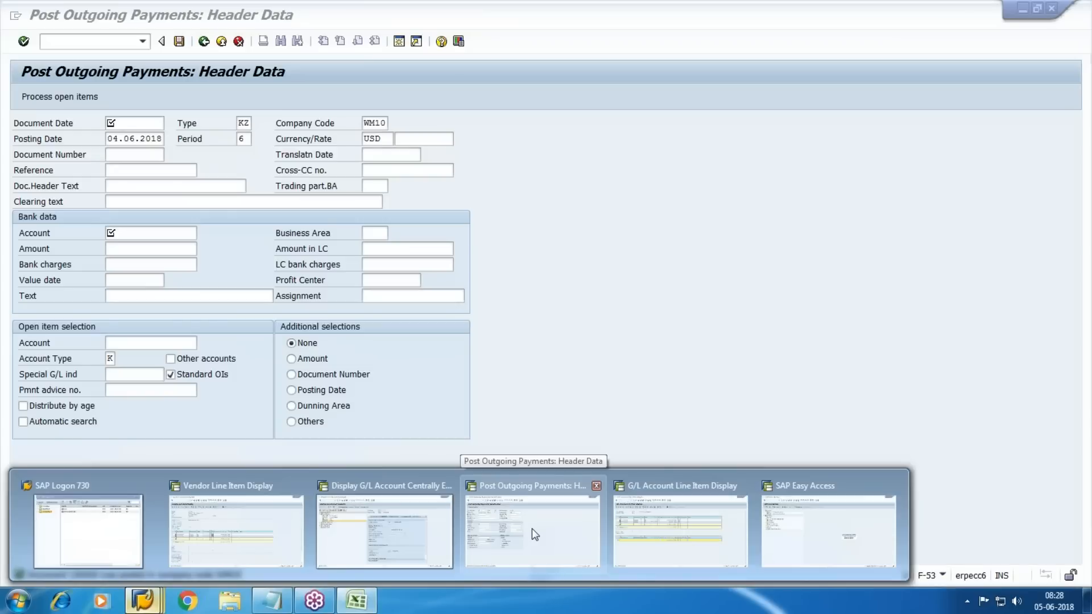
left_click(532, 528)
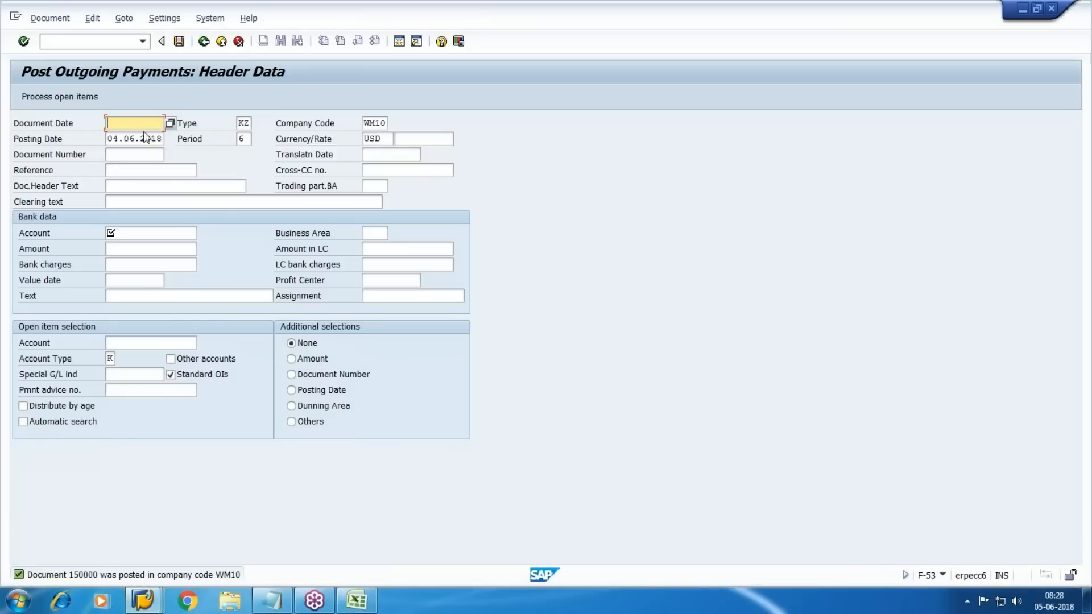
left_click(91, 44)
type("/n")
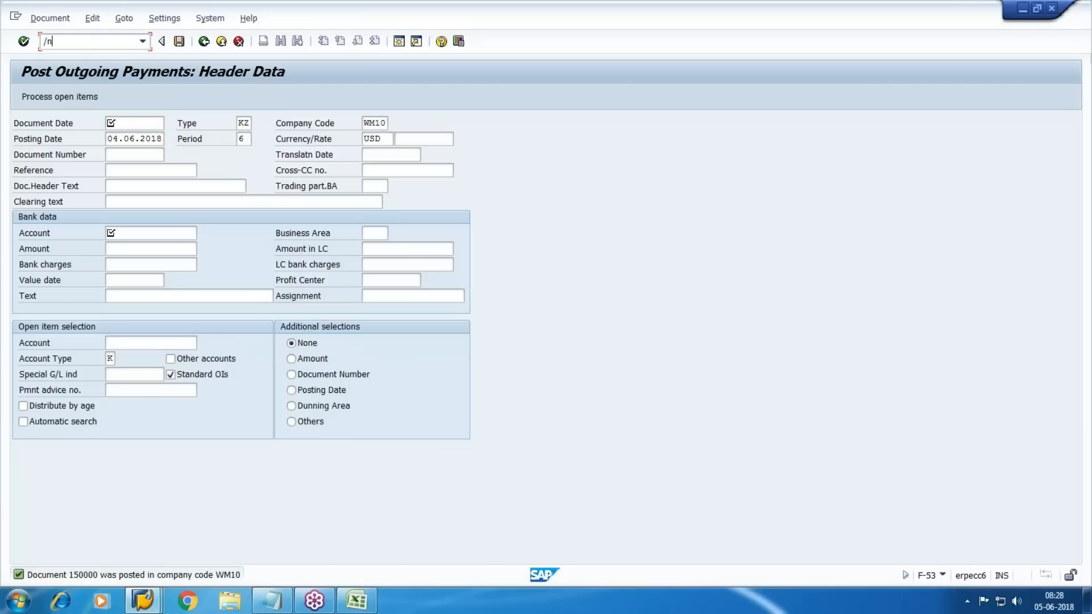
type("f-53")
key("Return")
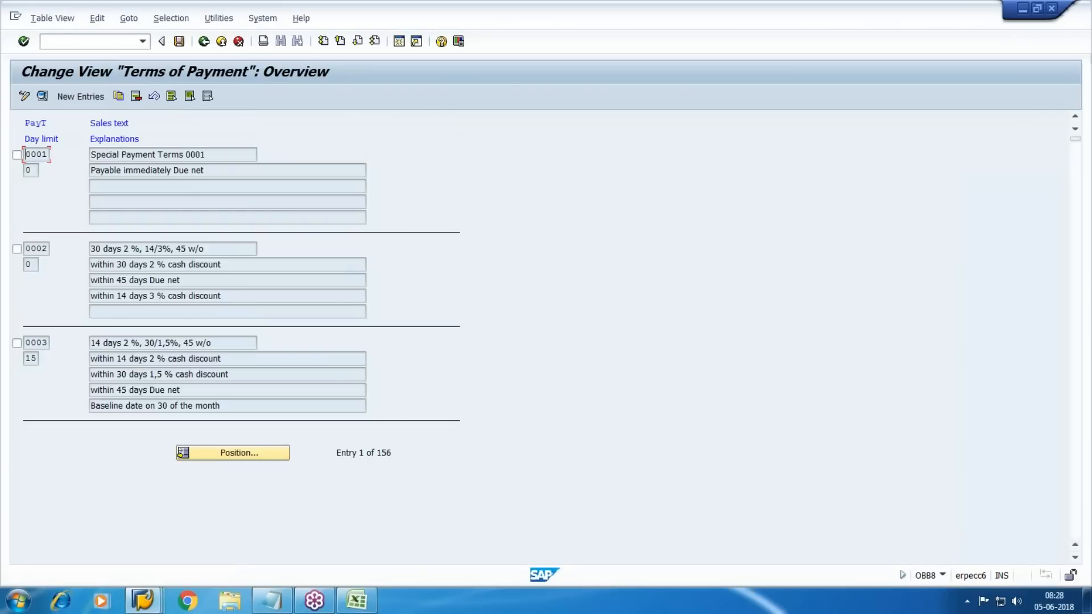
- Start a new terms of payment entry with the code ZWM1
key("F5")
type("ZWM1")
key("Tab")
key("Tab")
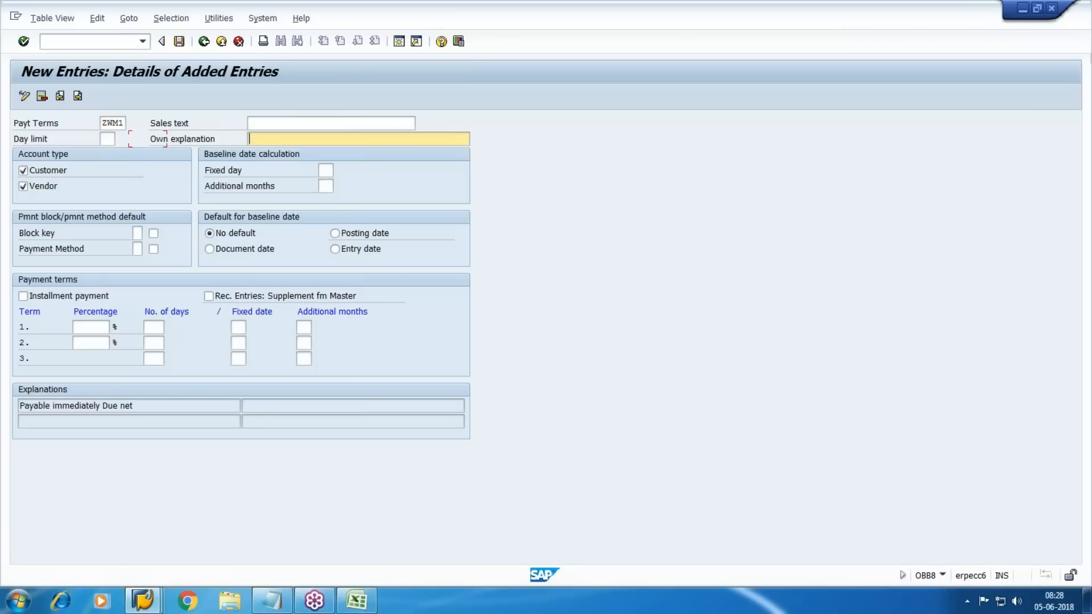
- Fill in the own explanation of ZWM1 as "5%-3 days ,2%-10 days -Net 15 days", checking the terms against the Excel outline
key("alt+Tab")
key("alt+Tab")
type("5%-3 days ,")
key("alt+Tab")
key("alt+Tab")
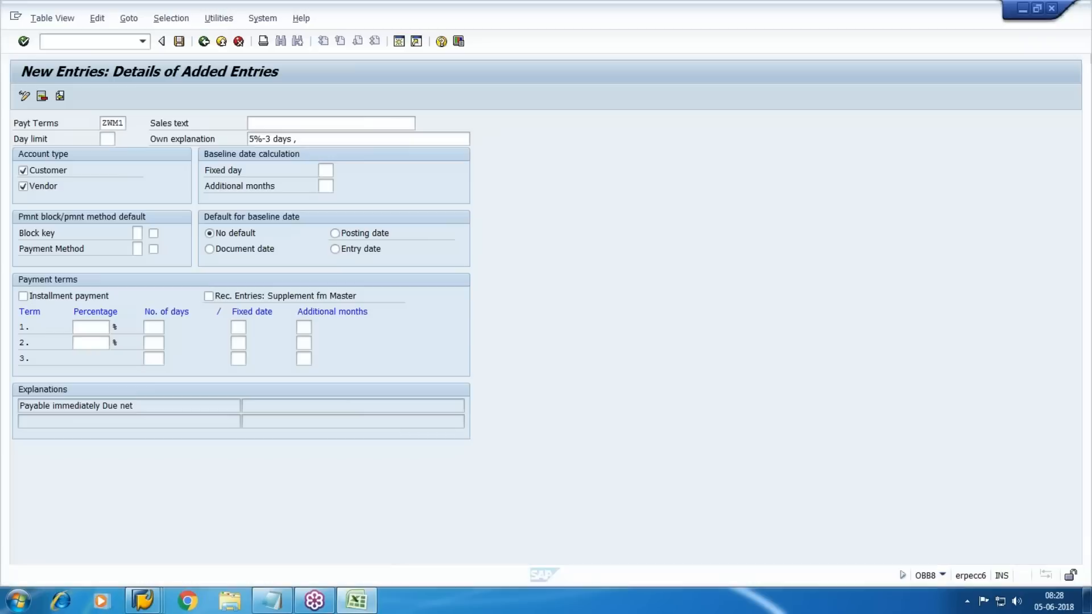
key("alt+Tab")
key("alt+Tab")
type("2")
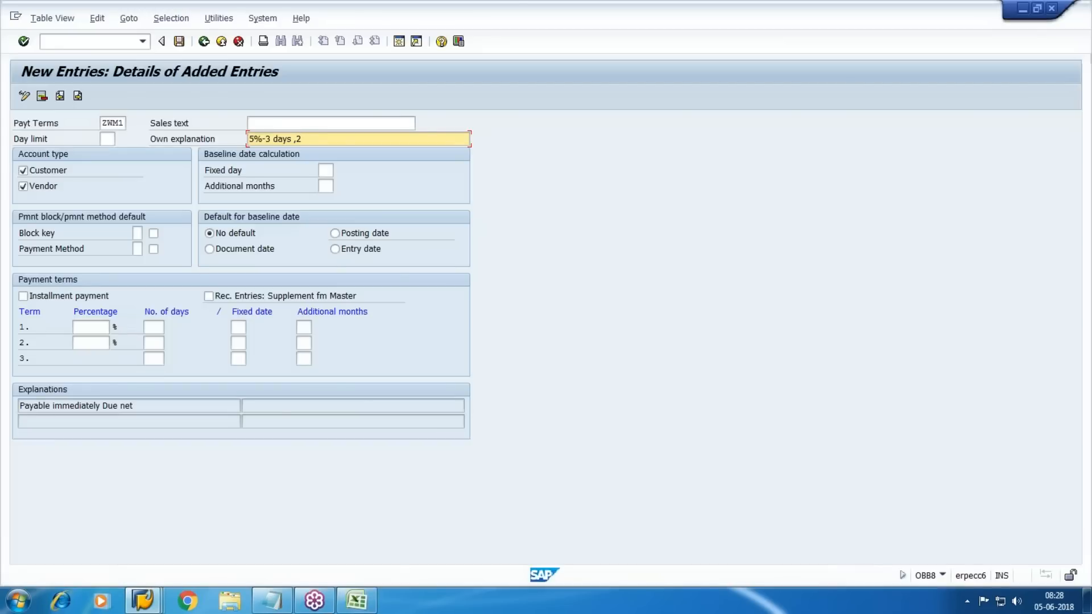
type("%-")
key("alt+Tab")
key("alt+Tab")
type("10 days")
left_click(1089, 56)
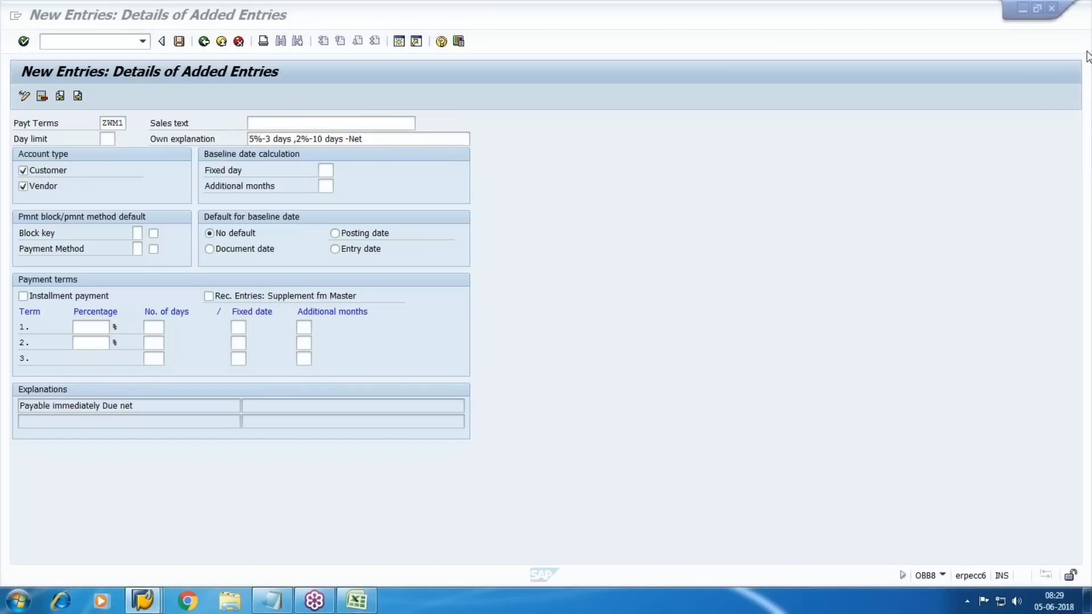
left_click(394, 140)
type("15 days")
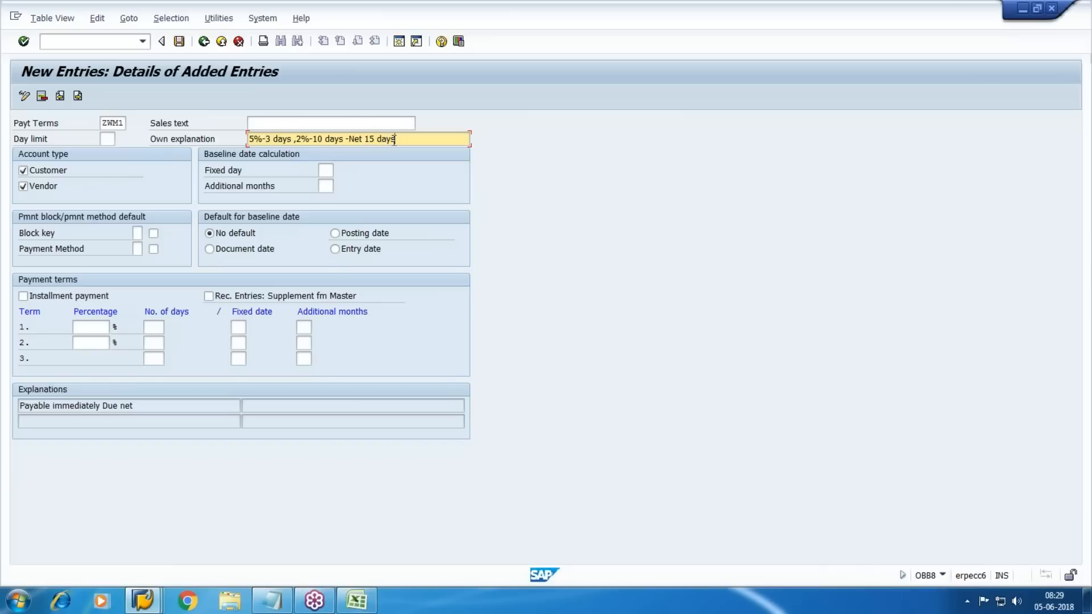
key("Tab")
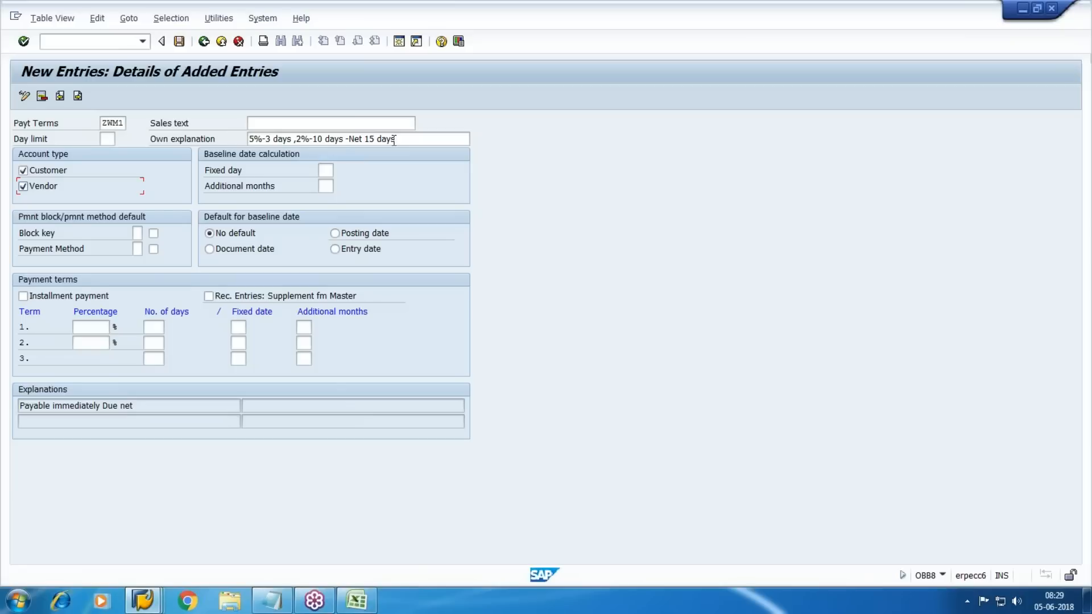
left_click(1079, 172)
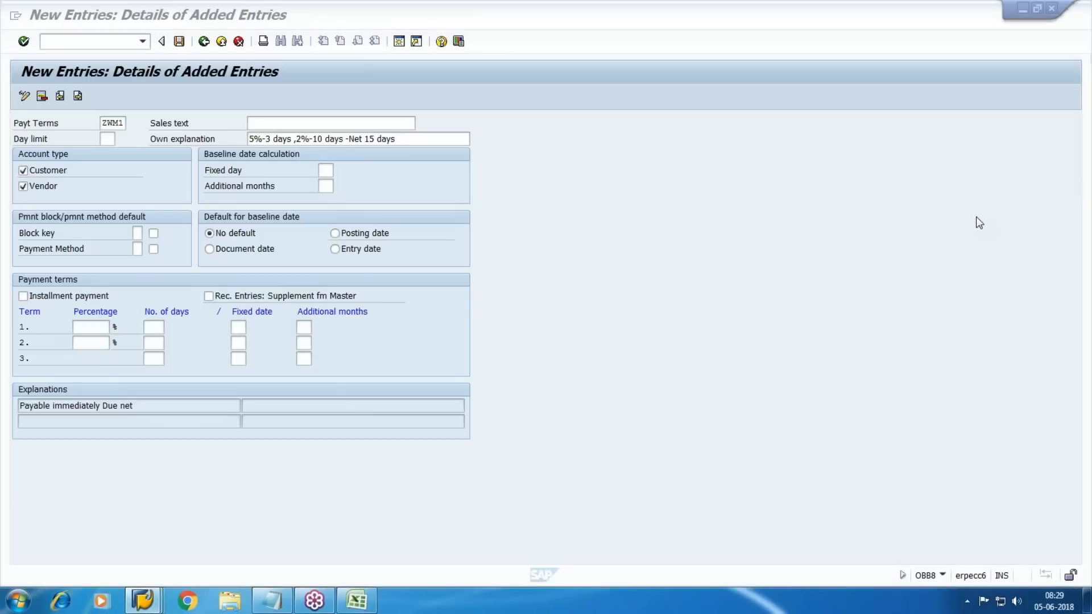
left_click(991, 210)
mouse_move(360, 260)
left_mouse_down()
mouse_move(206, 203)
mouse_move(305, 272)
left_mouse_up()
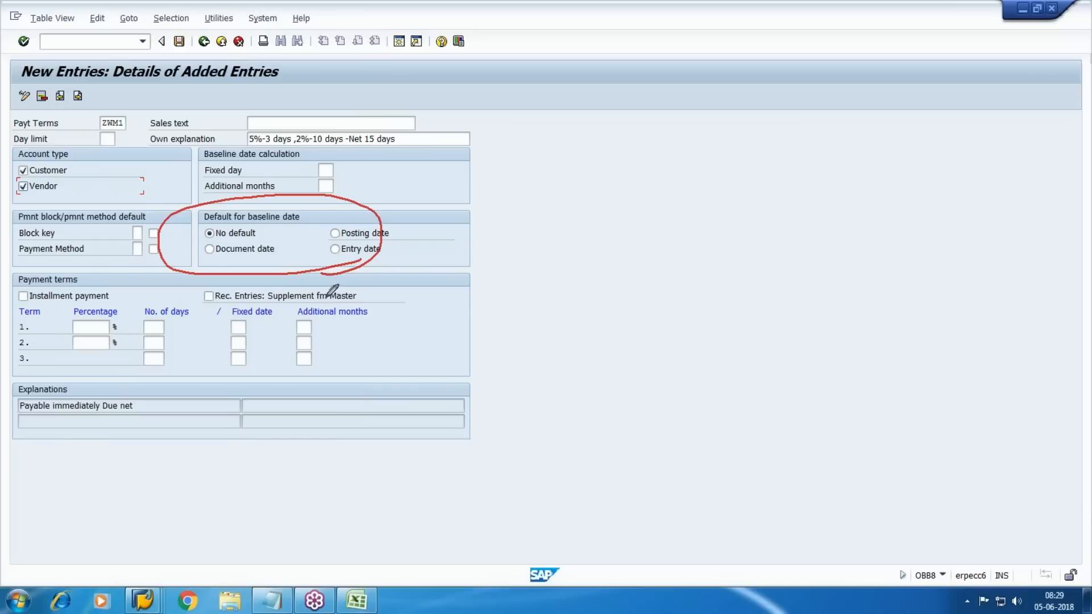
left_click_drag(192, 260, 302, 262)
mouse_move(354, 234)
left_mouse_down()
mouse_move(357, 242)
mouse_move(423, 205)
left_mouse_up()
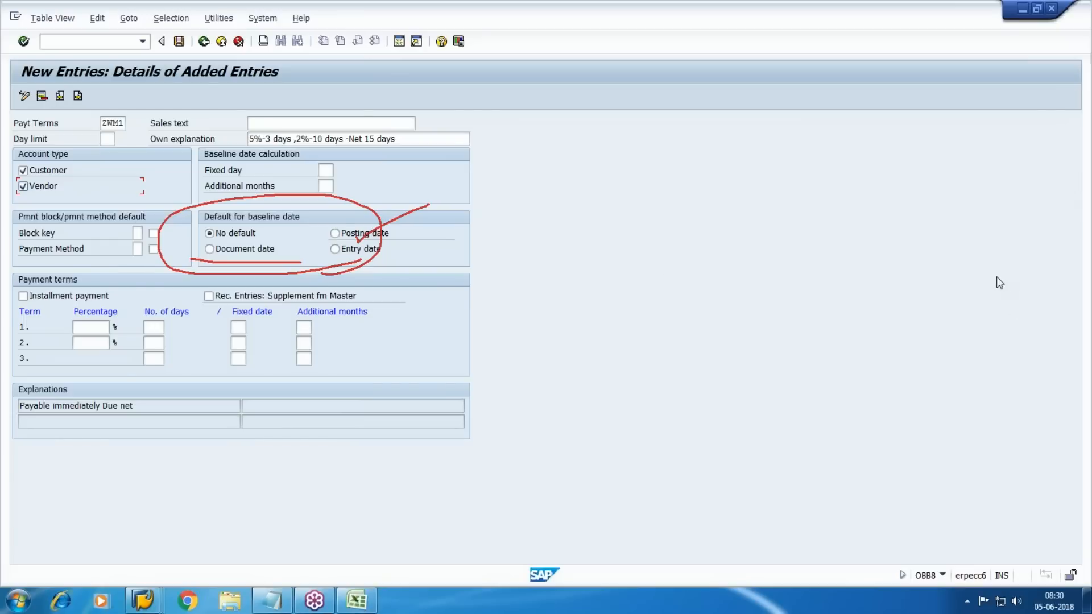
left_click(987, 263)
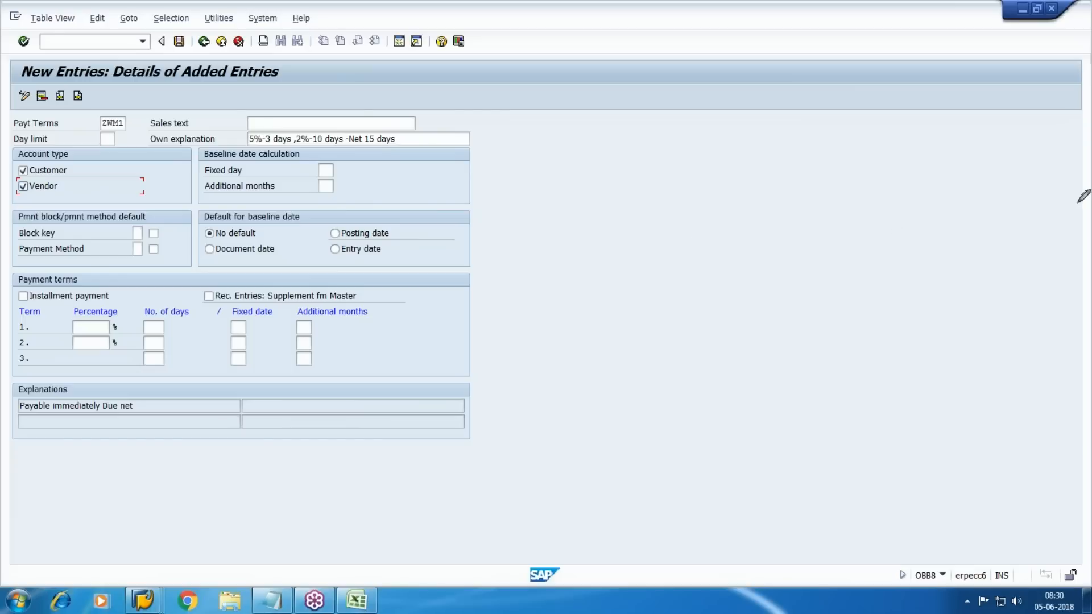
- Set the default for baseline date to Document date and the first payment term to 5% for 3 days
left_click(248, 249)
key("Tab")
key("Tab")
key("Tab")
key("Tab")
key("Tab")
key("shift+Tab")
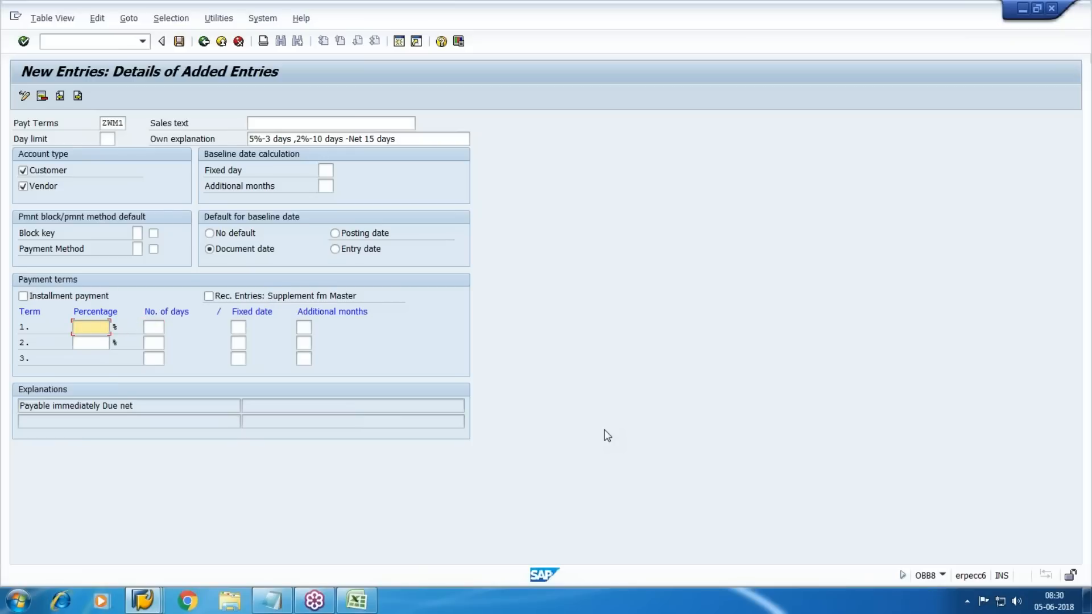
type("5")
key("Tab")
key("Tab")
key("shift+Tab")
type("3")
key("Tab")
key("Tab")
key("Tab")
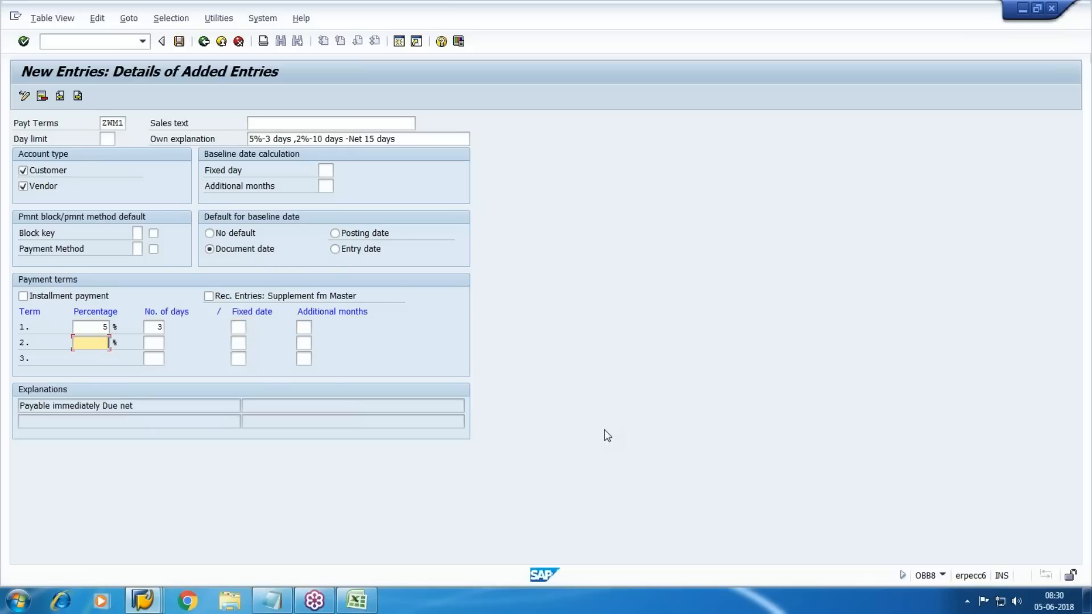
- Set the second payment term to 2% for 10 days and the third term to 15 days
key("Tab")
type("10")
key("Tab")
key("Tab")
key("Tab")
type("15")
key("Return")
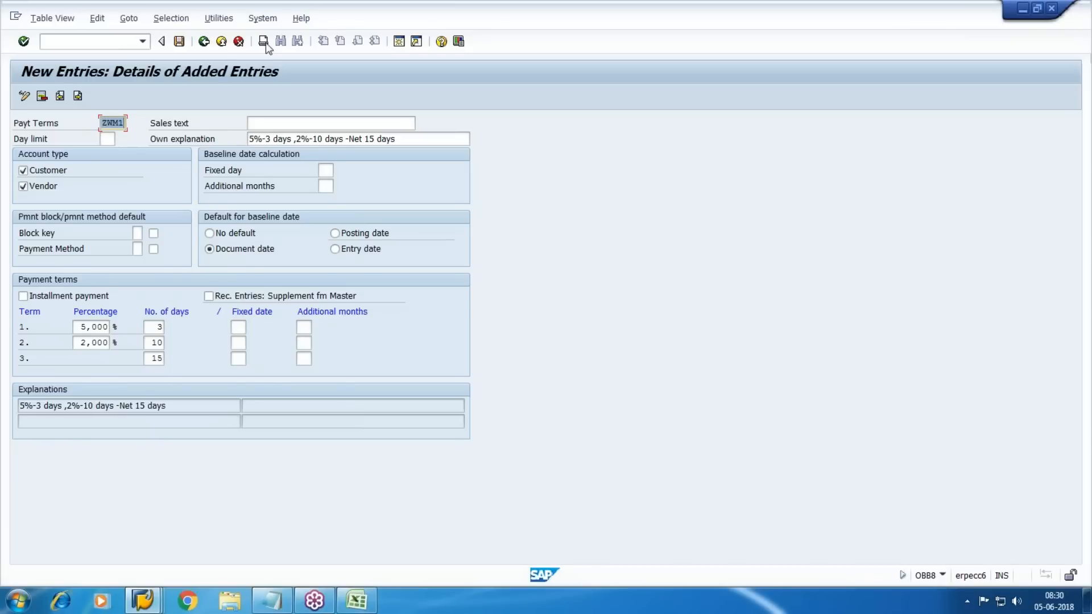
- Save the ZWM1 payment terms under the own customizing request WM10-MM & AP
left_click(179, 40)
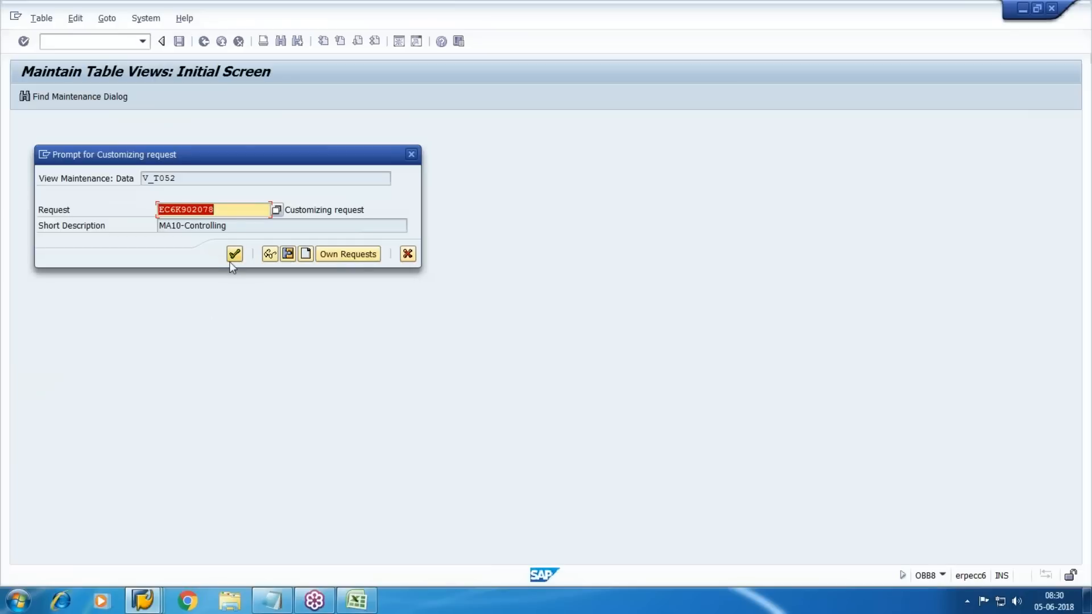
left_click(348, 253)
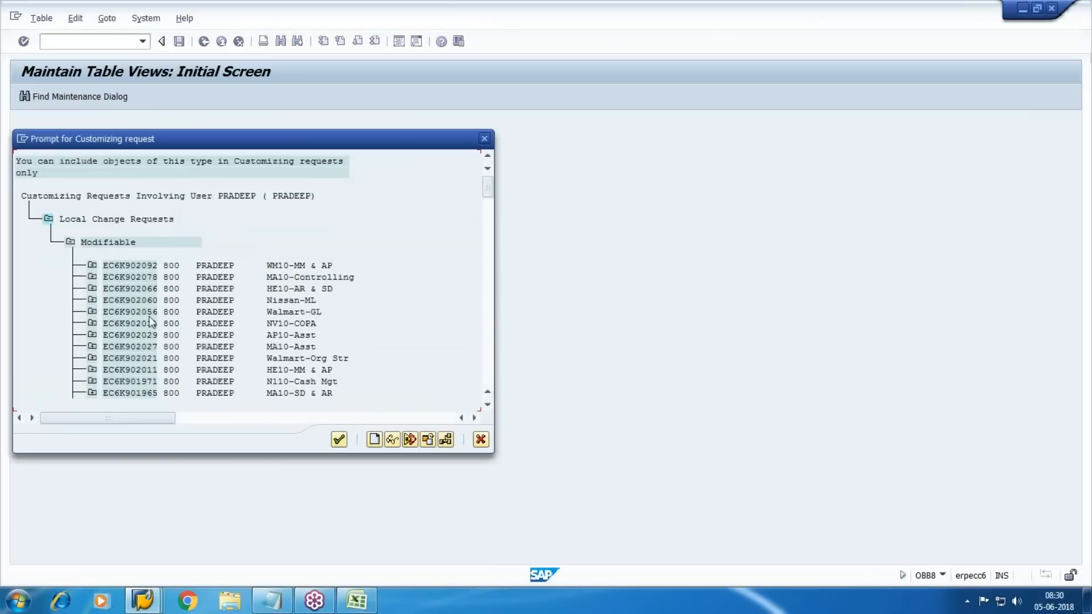
double_click(283, 268)
left_click(236, 254)
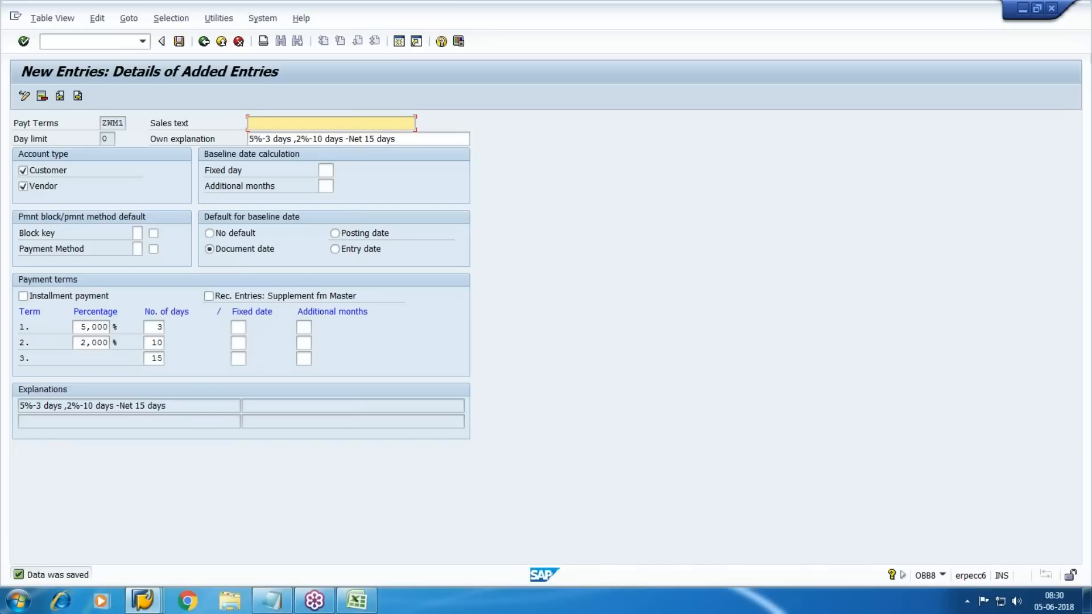
left_click(179, 42)
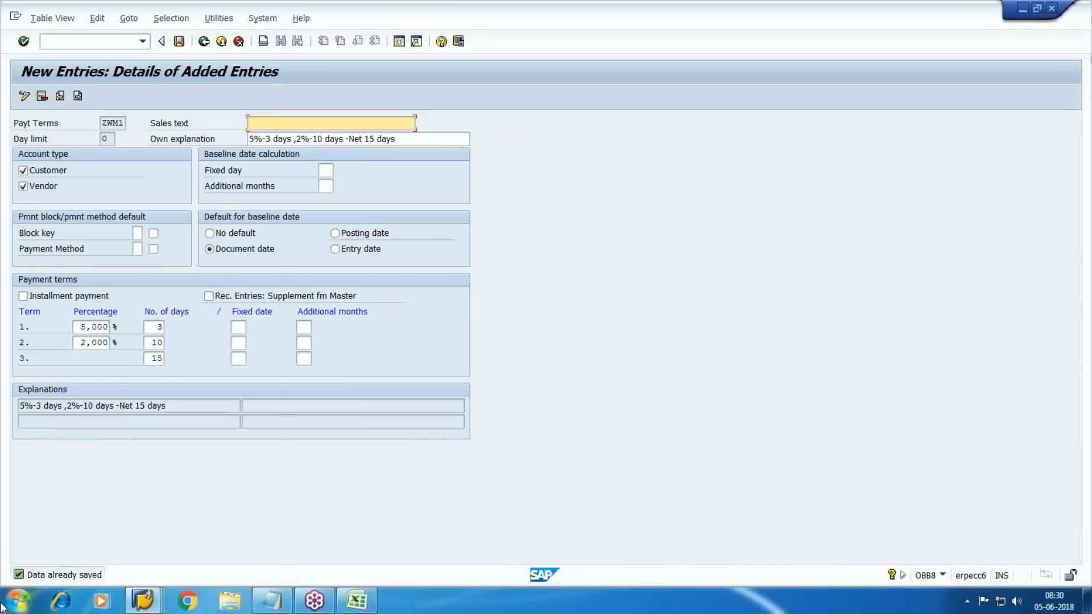
- Open Paint and draw three wide rectangles stacked vertically, plus a fourth one to the right of the lowest
left_click(3, 608)
left_click(40, 260)
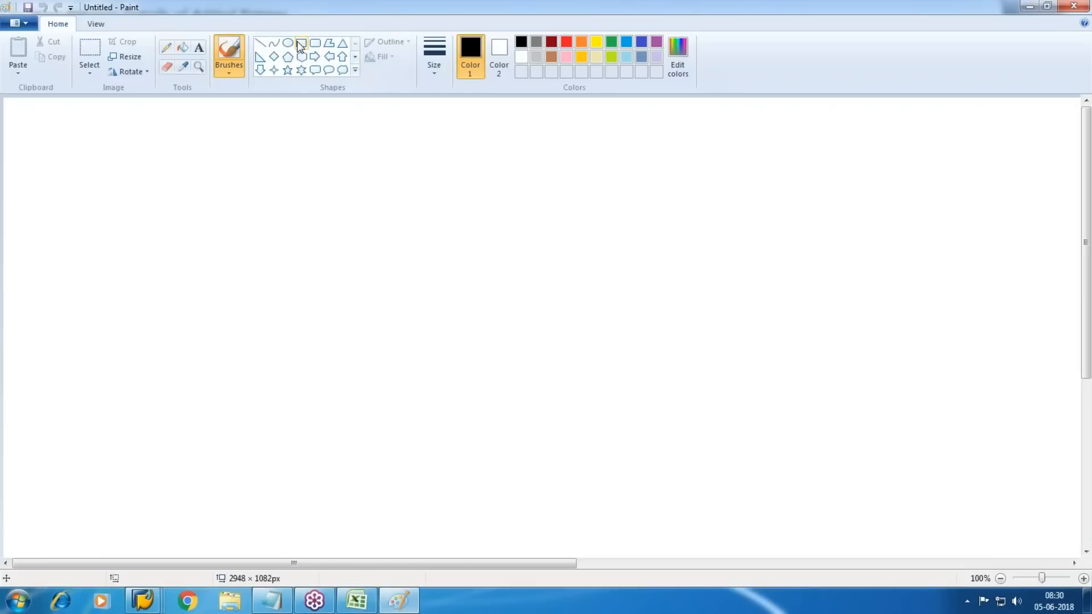
left_click(301, 44)
left_click_drag(140, 124, 371, 177)
left_click_drag(139, 306, 366, 349)
mouse_move(137, 452)
left_mouse_down()
mouse_move(156, 470)
mouse_move(393, 508)
left_mouse_up()
left_click_drag(652, 445, 902, 503)
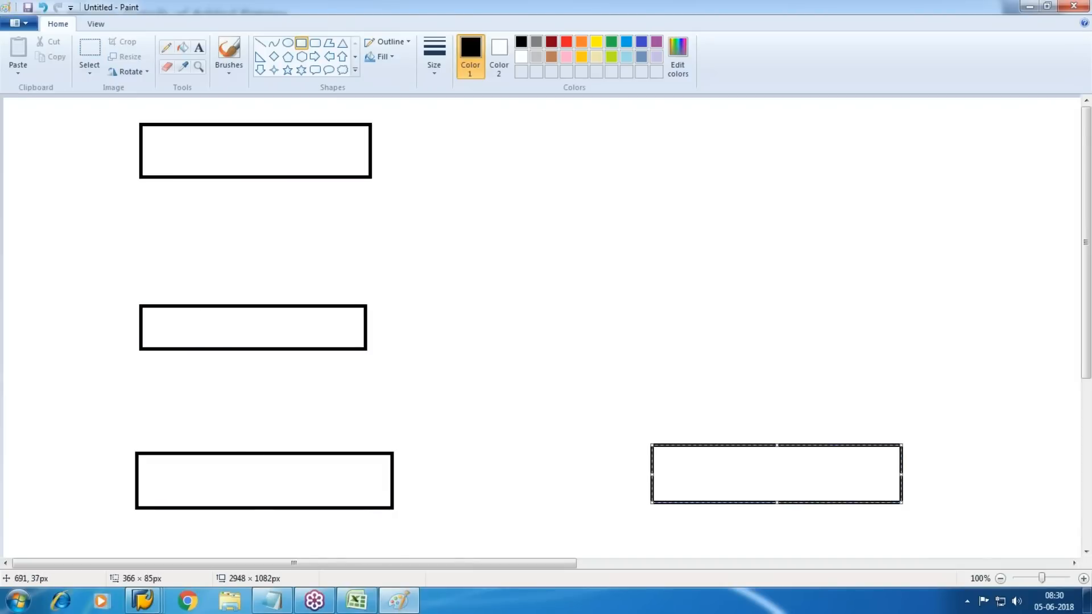
- Label the uppermost rectangle ZWM1 and draw a down arrow from it towards the second rectangle
left_click(199, 48)
left_click_drag(161, 138, 348, 179)
type("ZWM1")
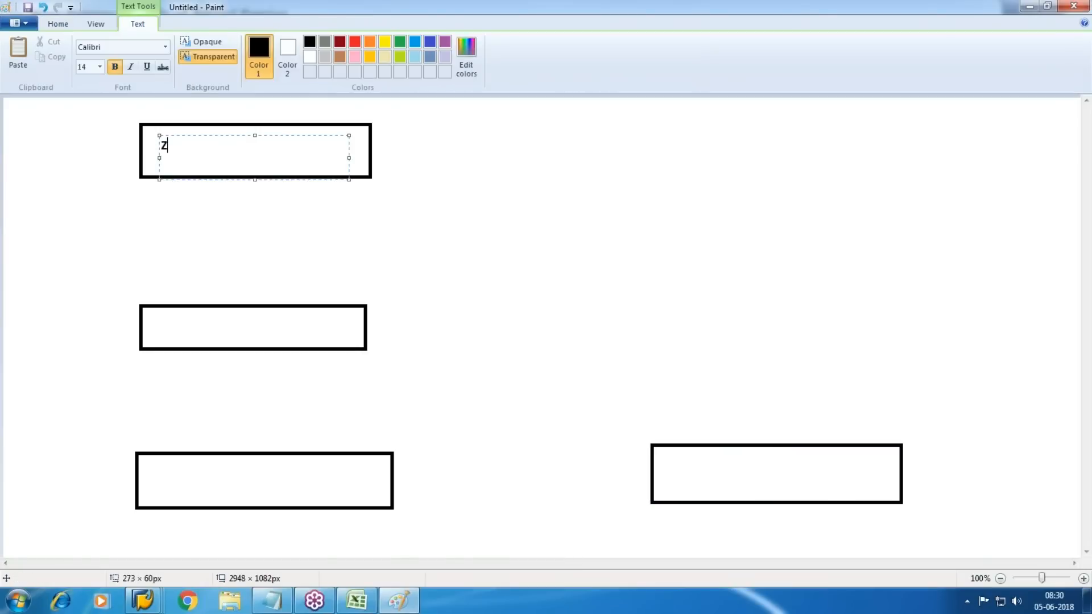
left_click(843, 180)
left_click(260, 70)
left_click_drag(214, 189, 290, 293)
left_click(258, 106)
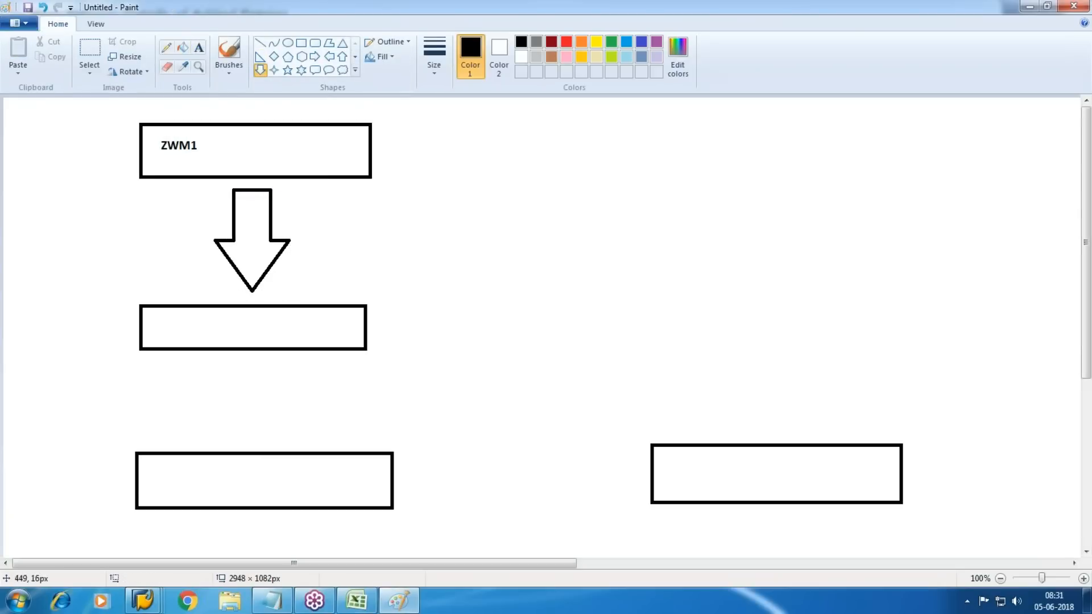
- Label the second rectangle "Vendor Master"
left_click(199, 47)
left_click_drag(153, 317, 348, 339)
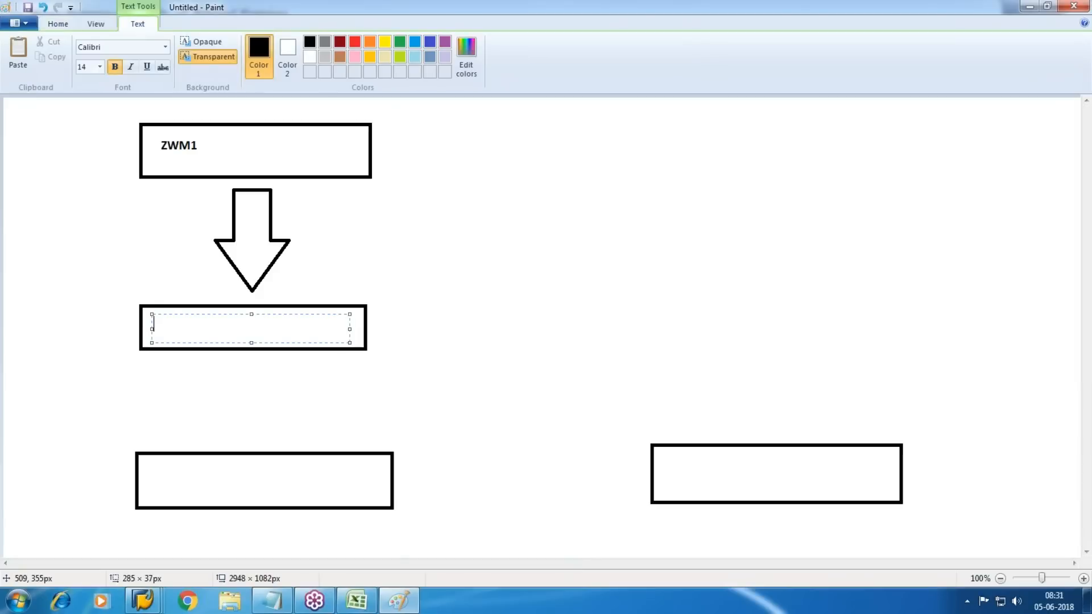
type("Vendor Mater")
key("BackSpace")
key("BackSpace")
key("BackSpace")
key("BackSpace")
type("ster")
left_click(323, 227)
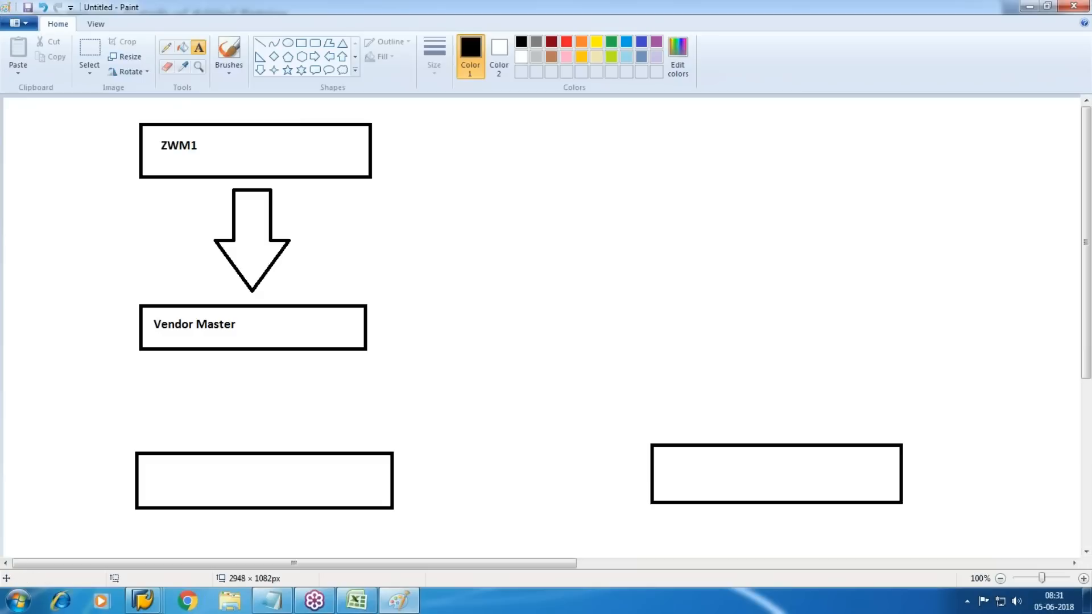
- Draw a down arrow below the Vendor Master box and label the third rectangle "Inv"
left_click(260, 69)
left_click_drag(219, 367, 336, 443)
left_click(535, 413)
left_click(199, 48)
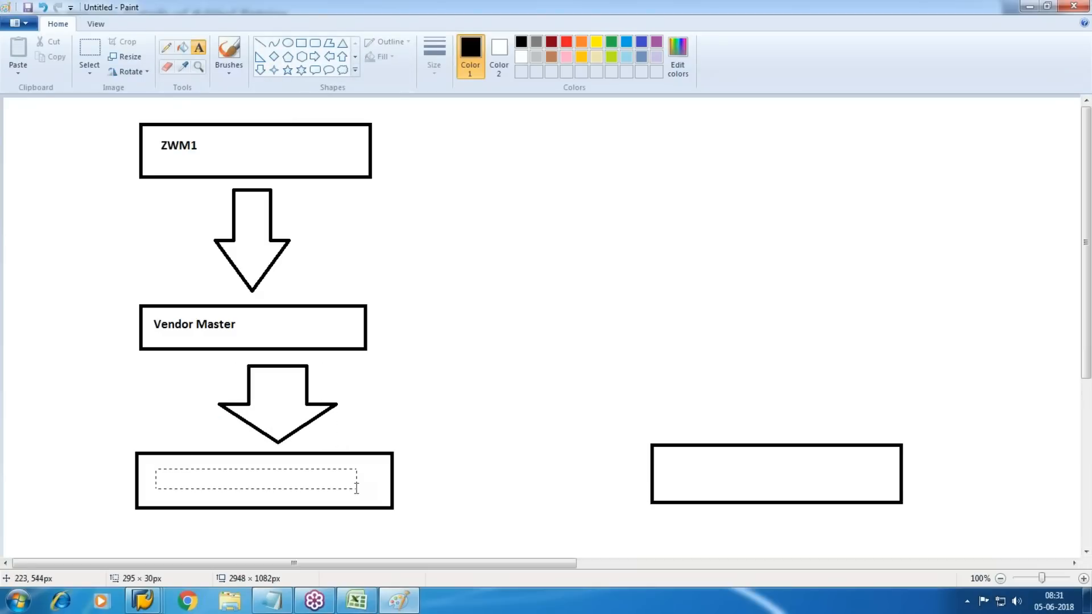
left_click(156, 471)
type("Inv")
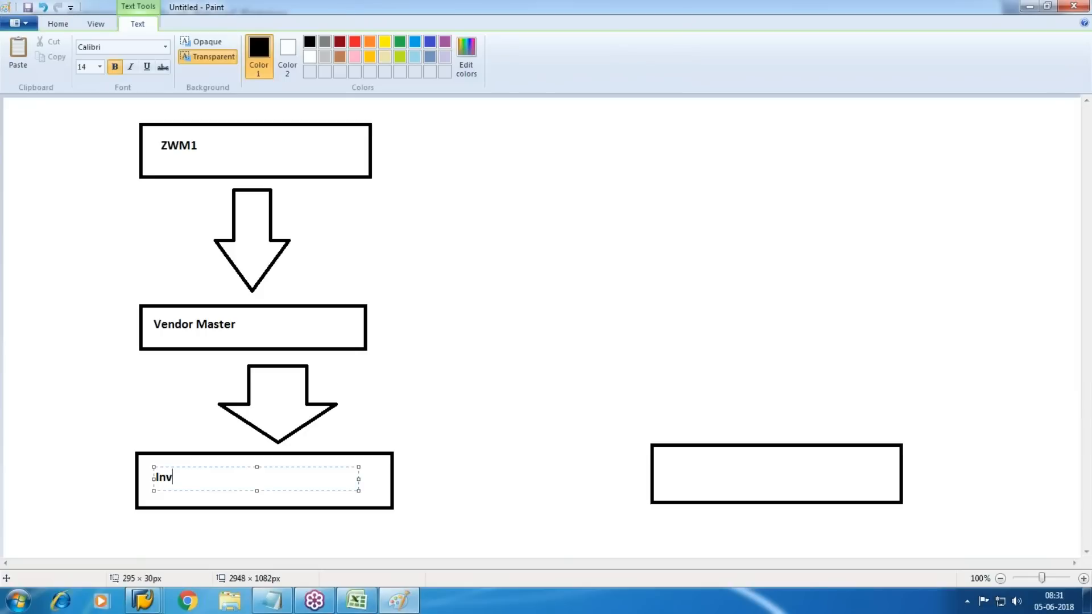
left_click(497, 271)
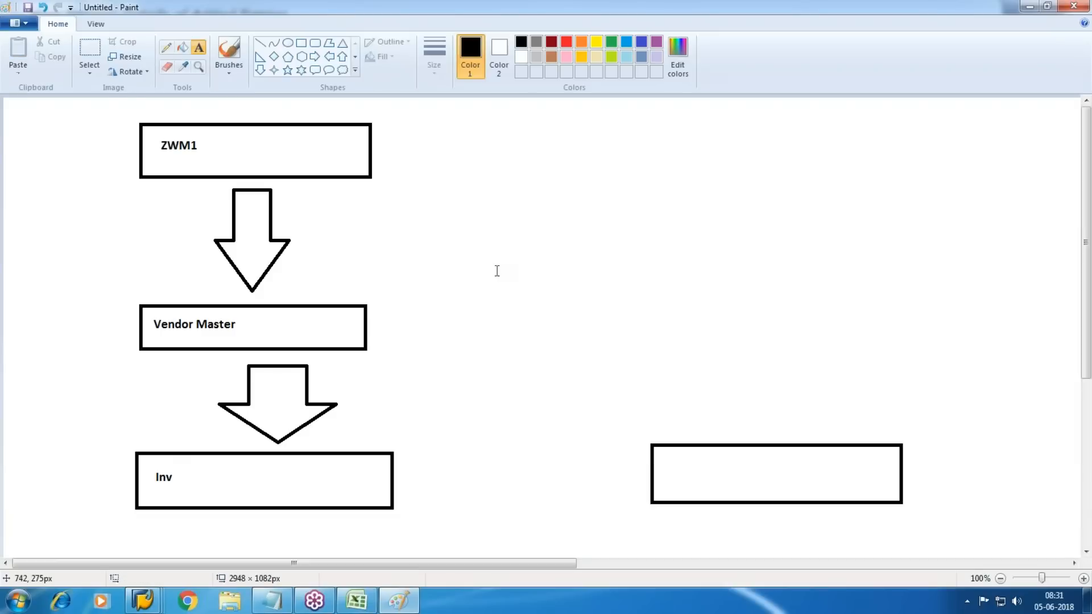
- Connect the ZWM1 box to the empty rectangle with a diagonal line labelled "Manual", and draw a right arrow from the Inv box to that rectangle
left_click(261, 44)
left_click_drag(328, 198, 810, 440)
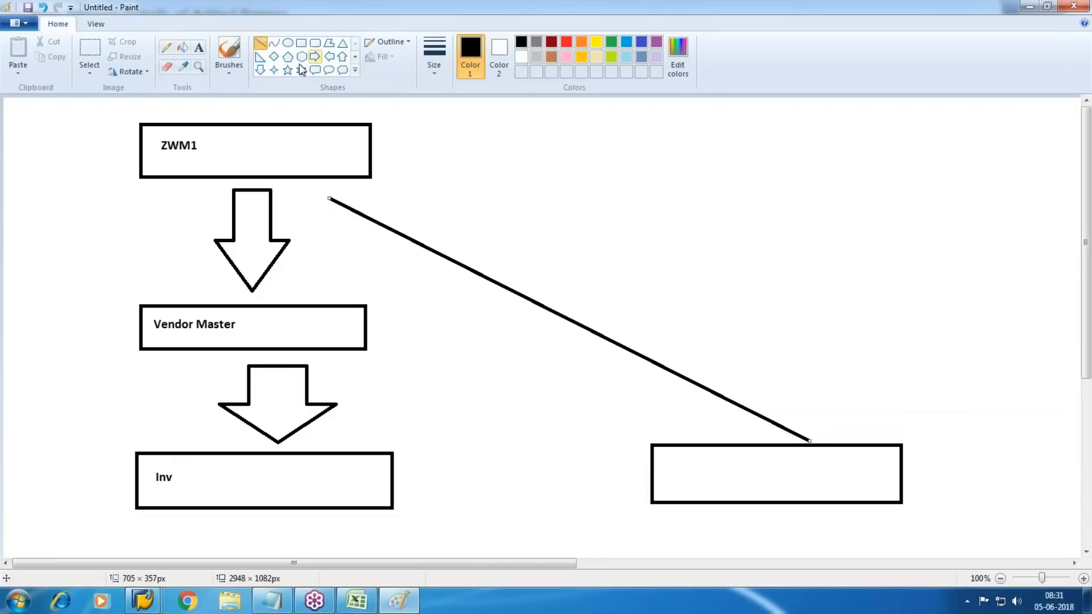
left_click(199, 47)
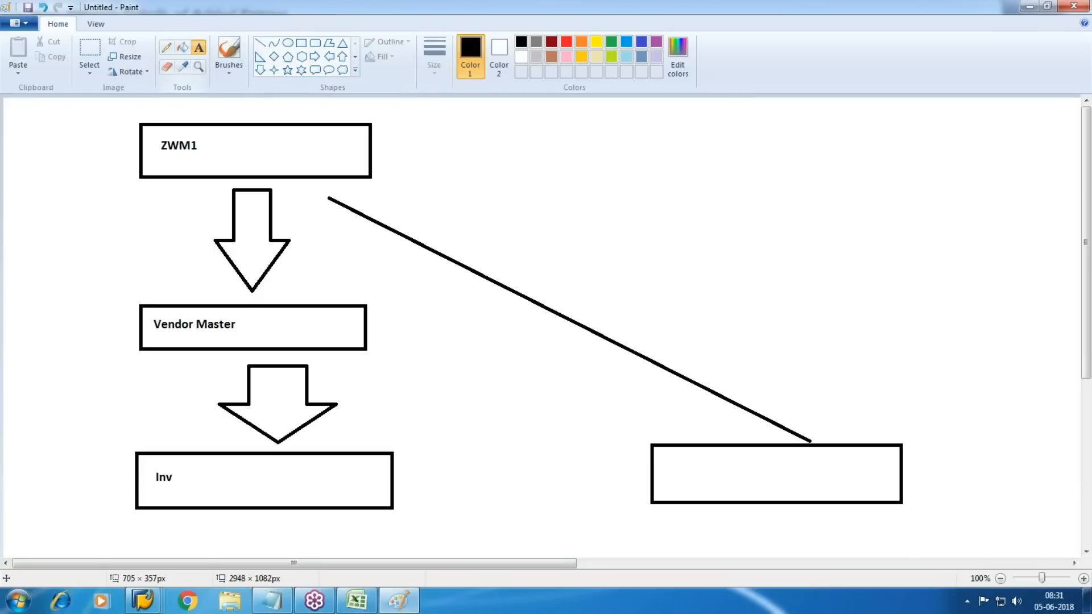
left_click_drag(705, 336, 935, 392)
type("Manual")
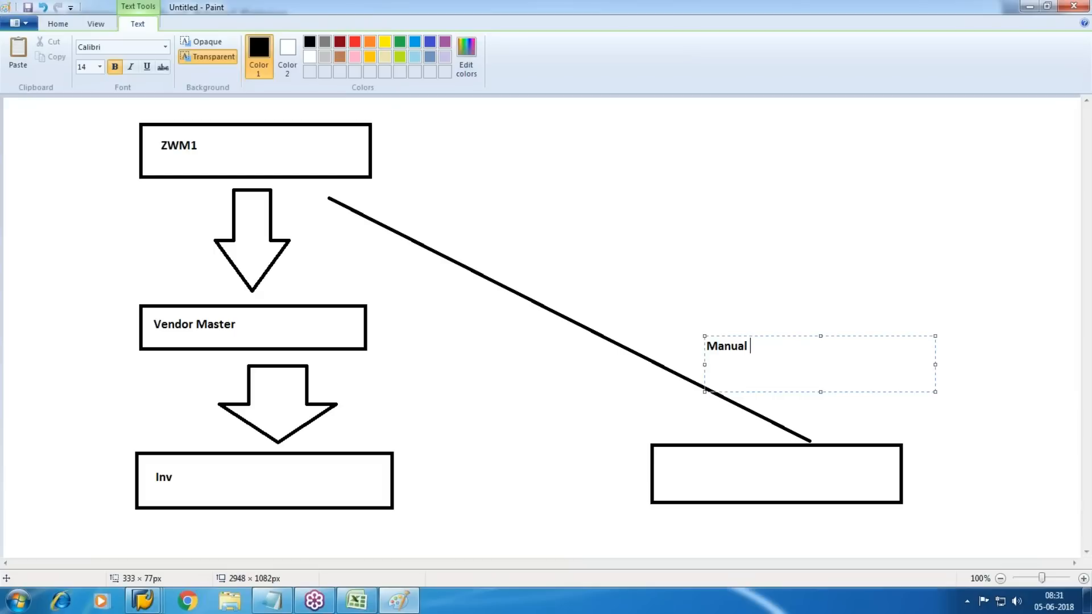
left_click(516, 366)
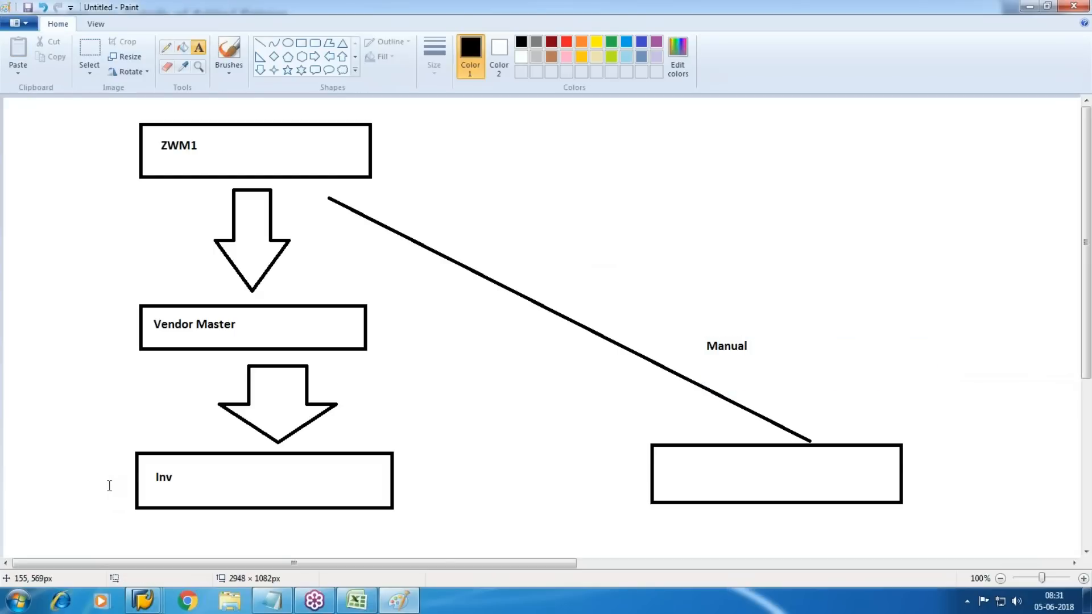
left_click(315, 56)
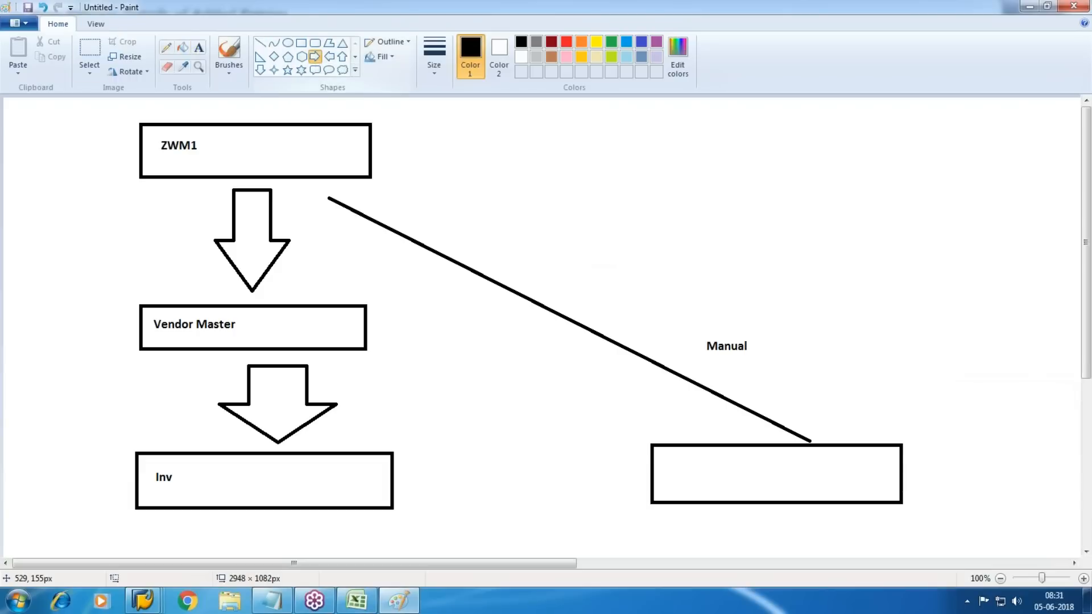
mouse_move(409, 449)
left_mouse_down()
mouse_move(650, 516)
mouse_move(634, 517)
left_mouse_up()
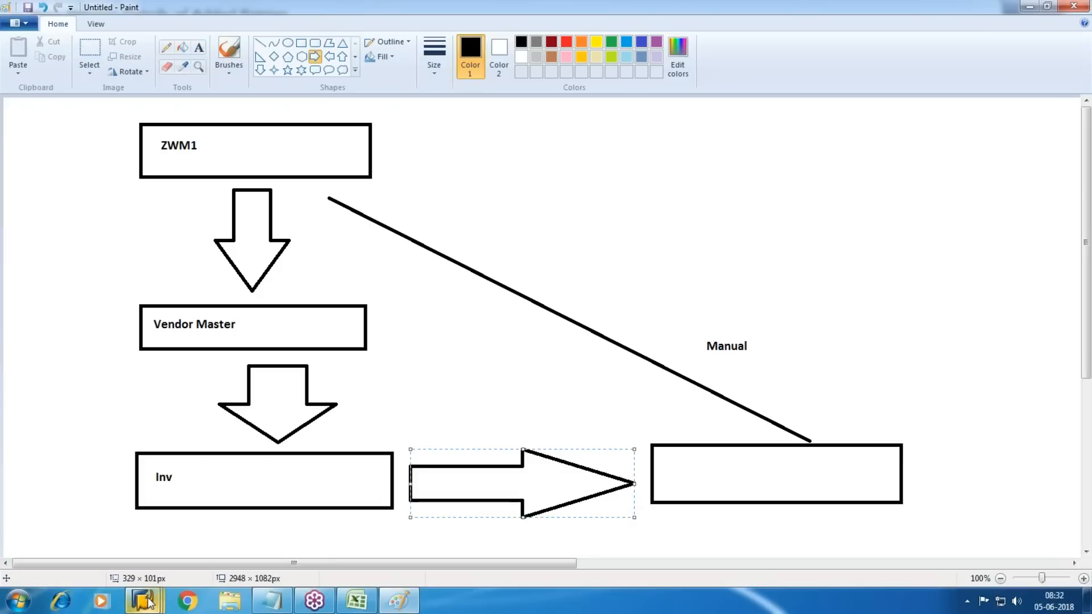
- Switch to the SAP Vendor Line Item Display session and open the 12.720,00 USD invoice line item in change mode
mouse_move(142, 601)
left_click(236, 548)
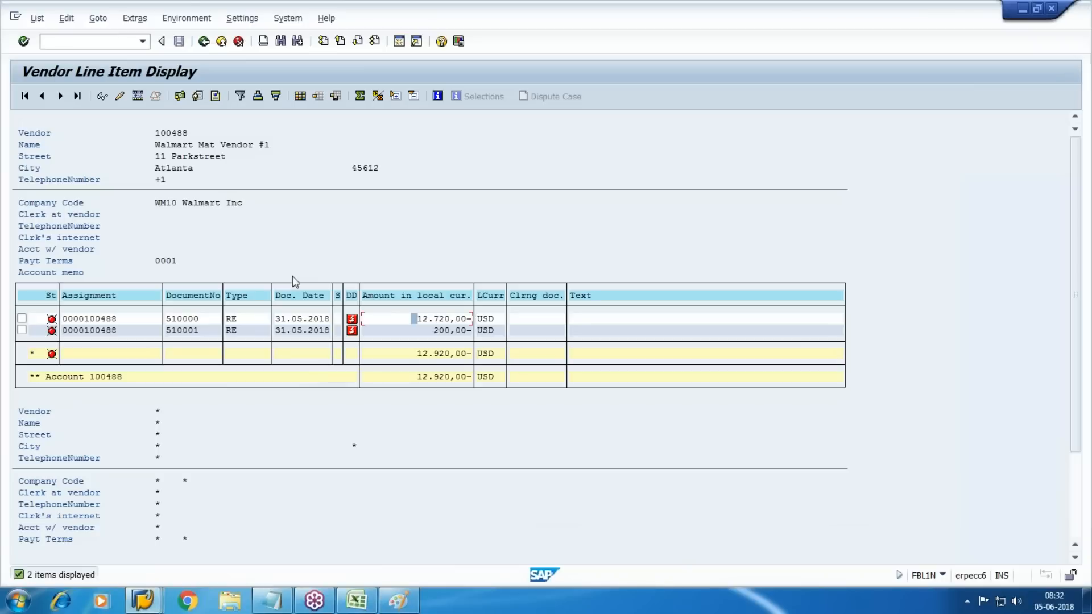
mouse_move(357, 322)
left_click(438, 319)
double_click(439, 322)
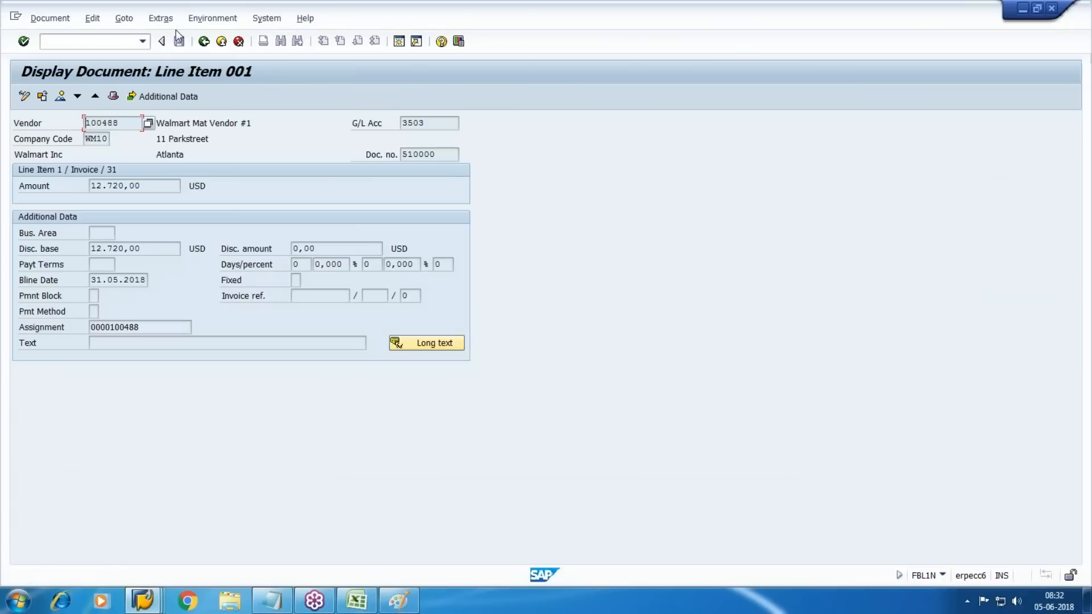
left_click(25, 97)
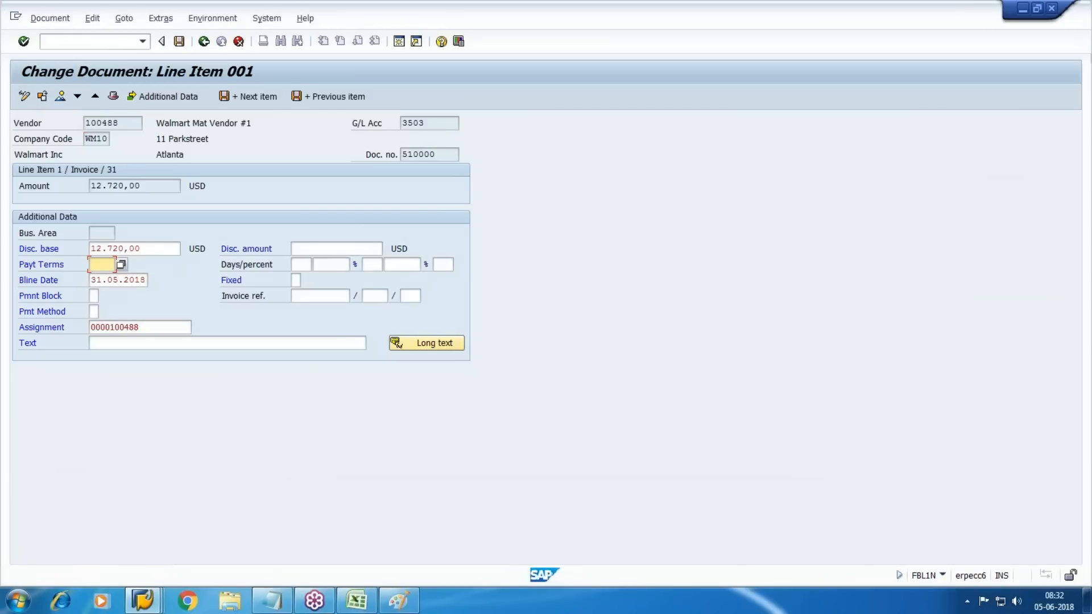
- Try to assign payment terms ZWM1 to the invoice line item by finding it among the terms of payment, and save the document
key("F4")
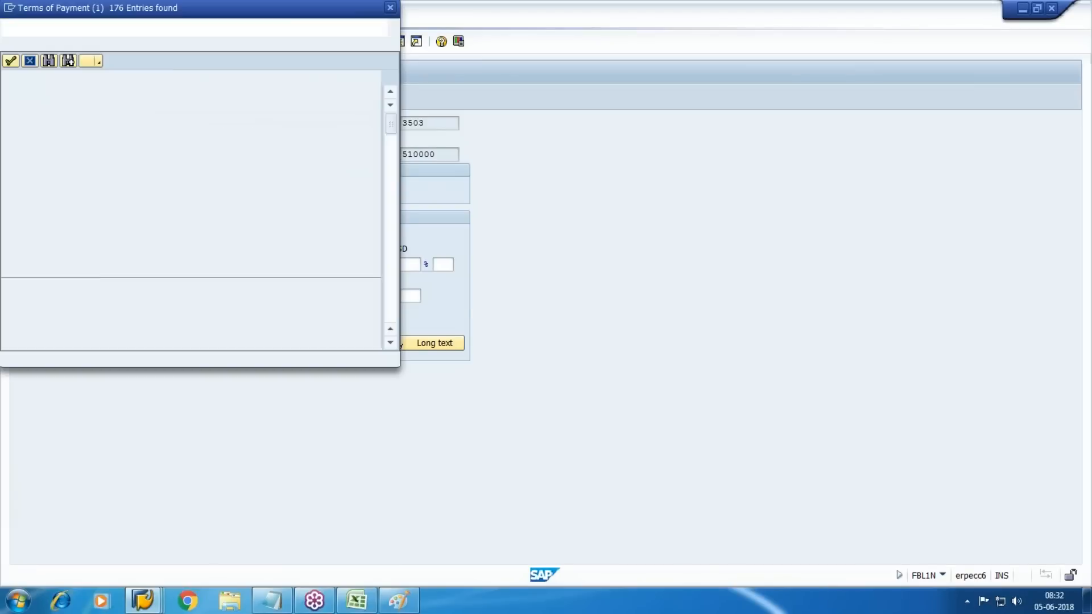
key("ctrl+f")
type("ZWM1")
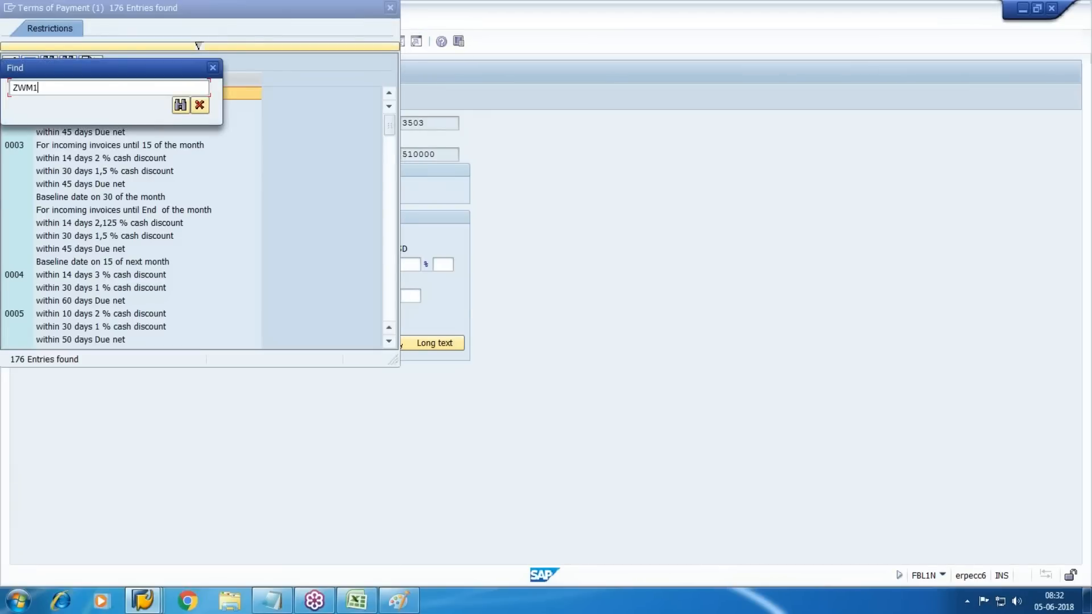
key("Return")
key("Return")
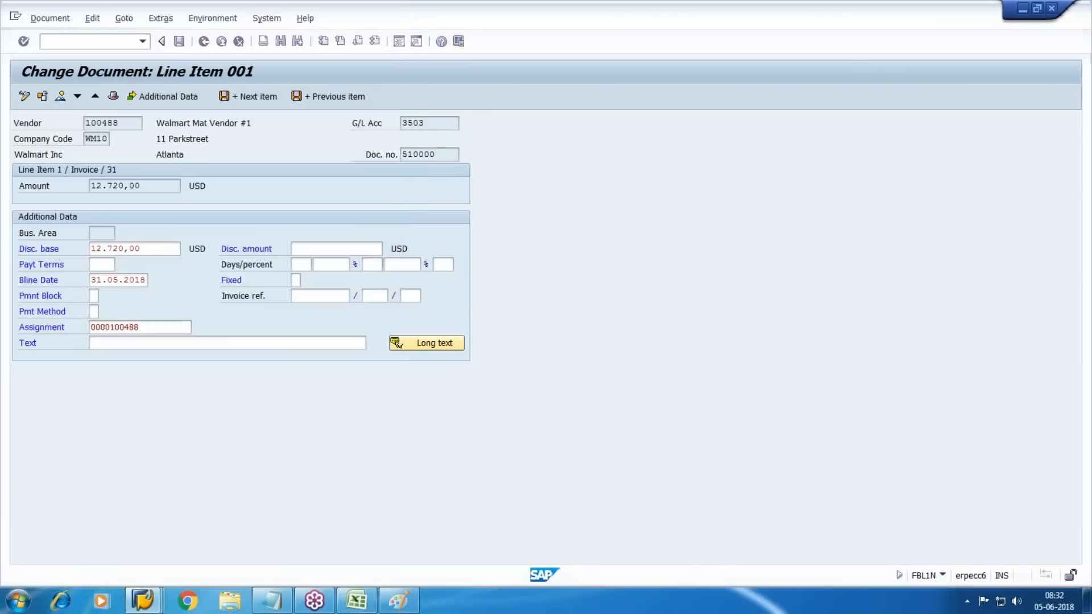
left_click(179, 42)
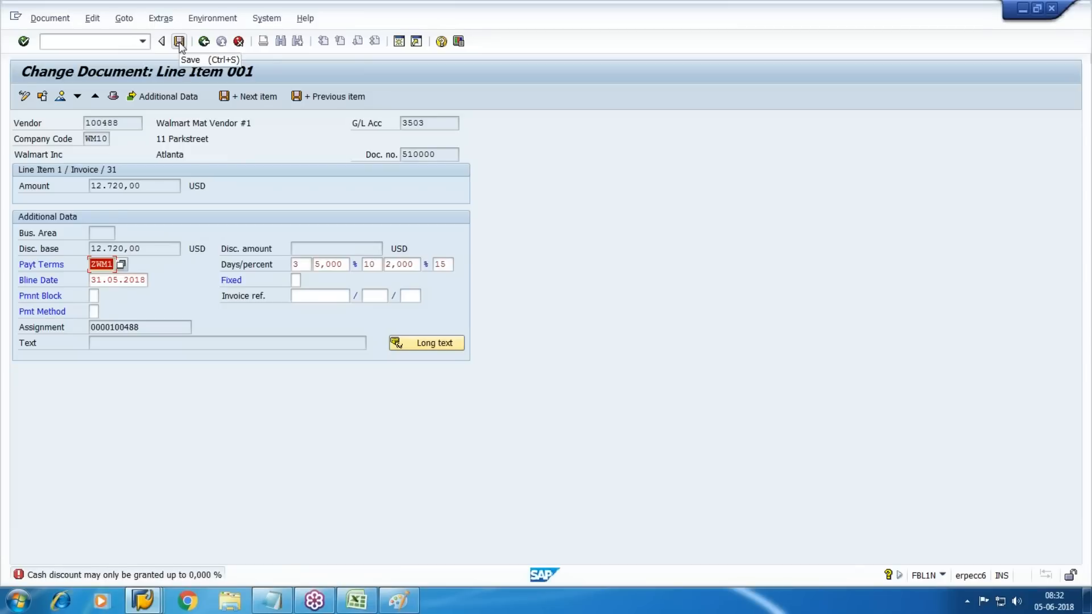
- Switch to the payment terms session and start transaction OBA4 to maintain FI tolerance groups for users
left_click(142, 600)
left_click(549, 546)
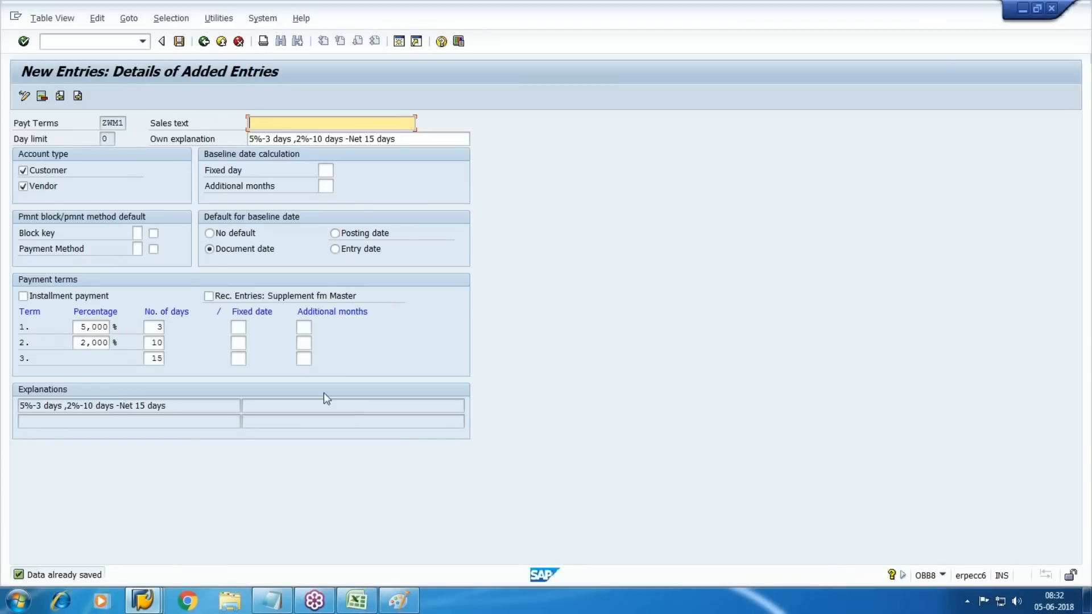
left_click(84, 41)
type("/NOBA")
key("BackSpace")
key("BackSpace")
key("BackSpace")
key("BackSpace")
key("BackSpace")
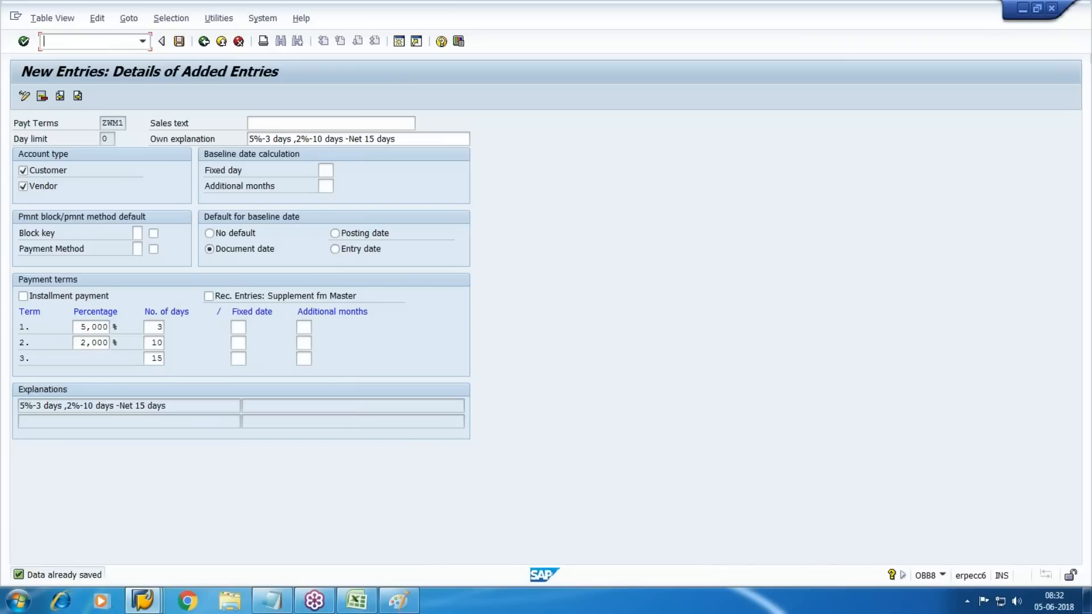
type("/NOBA4")
key("Return")
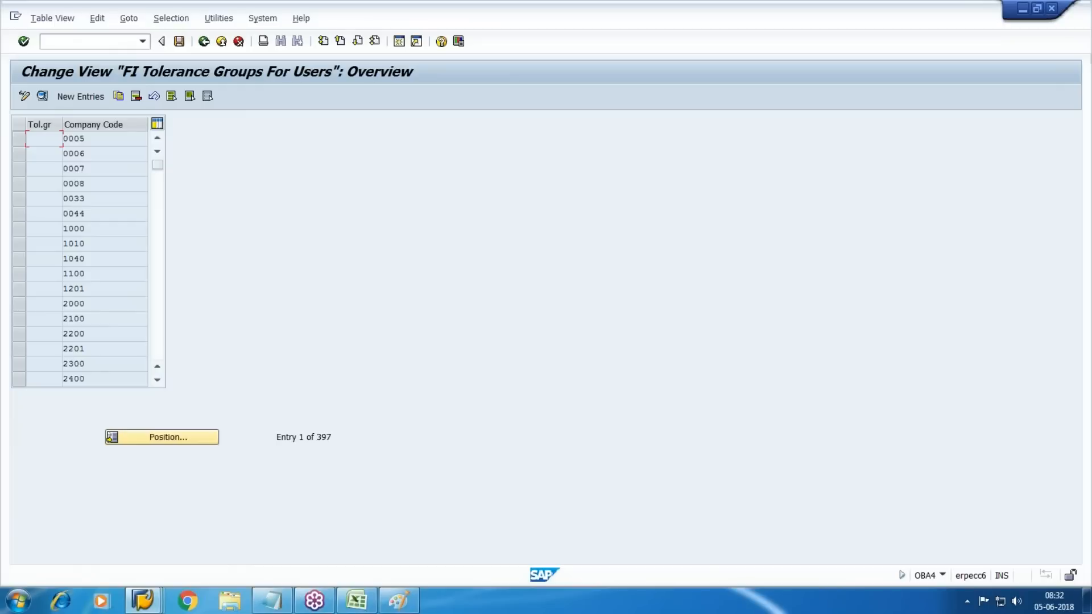
- Locate tolerance group GRP1 for company code WM10 and open its details
left_click(204, 437)
type("GRP1")
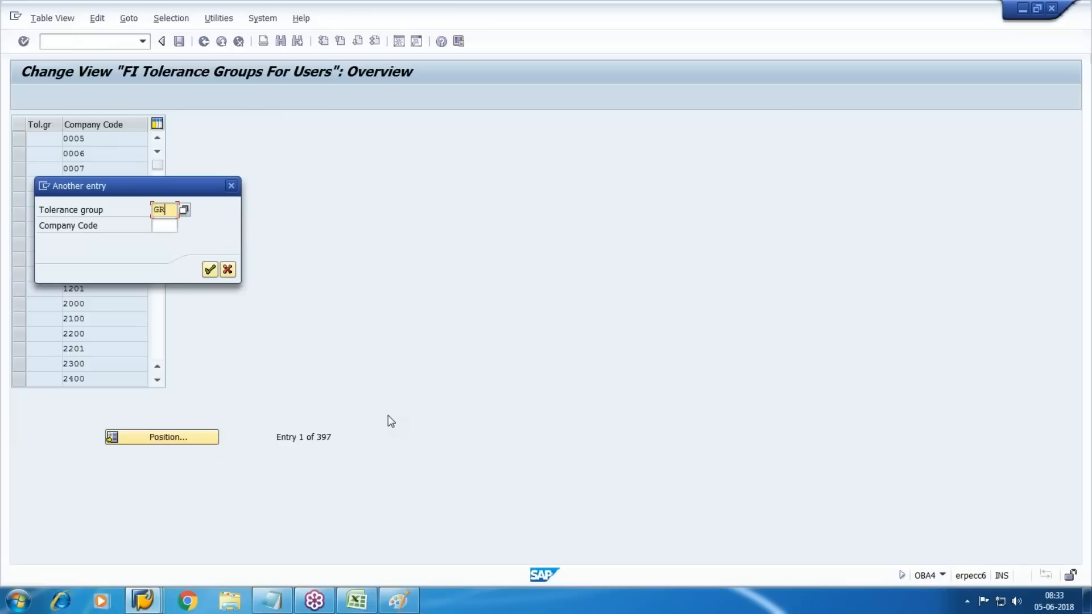
key("Tab")
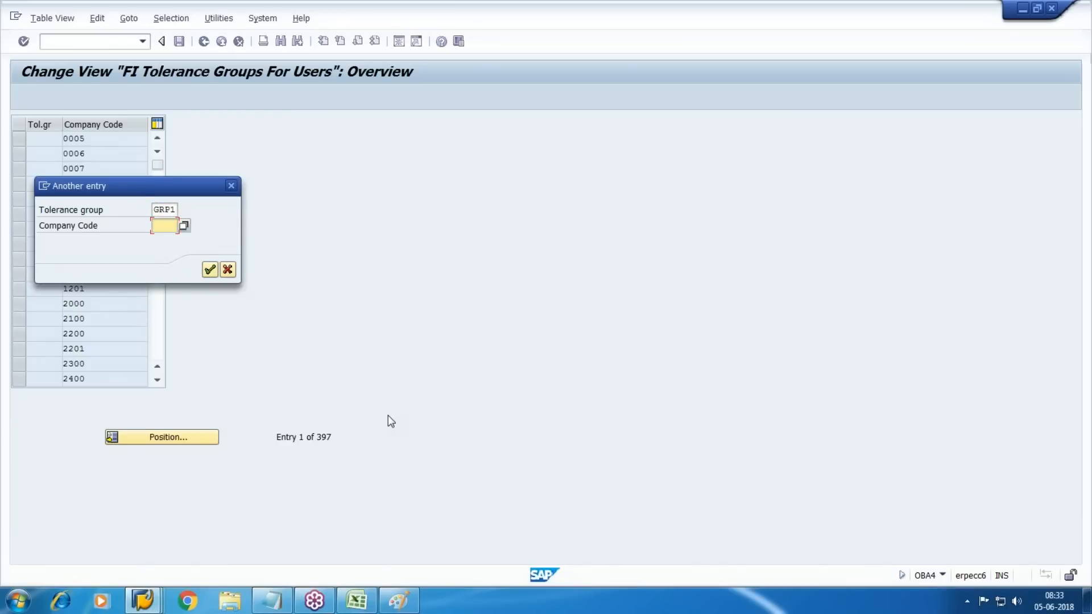
type("WM10")
key("Return")
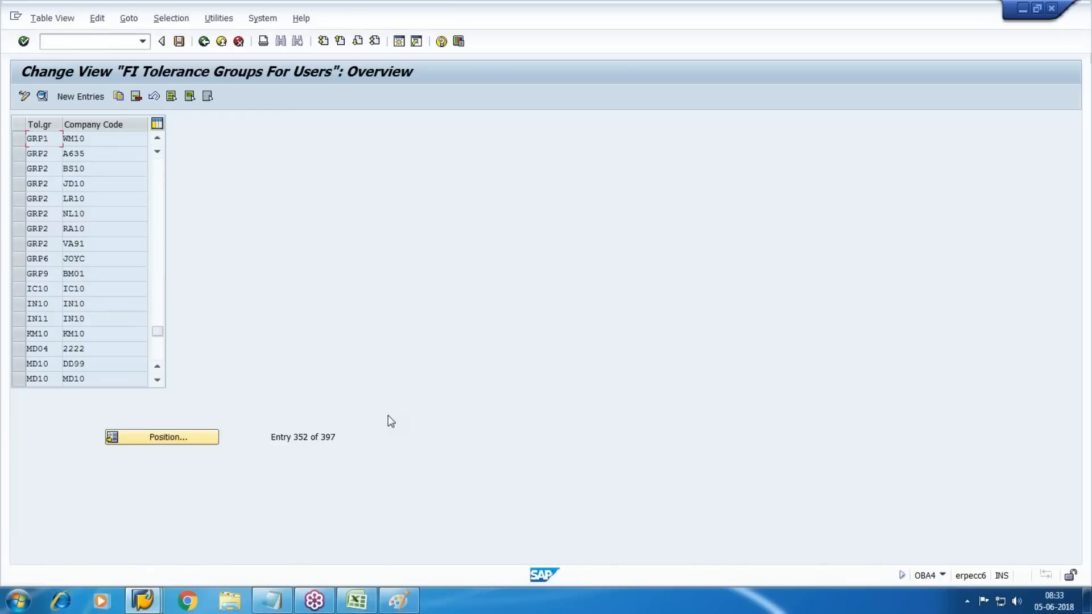
double_click(67, 139)
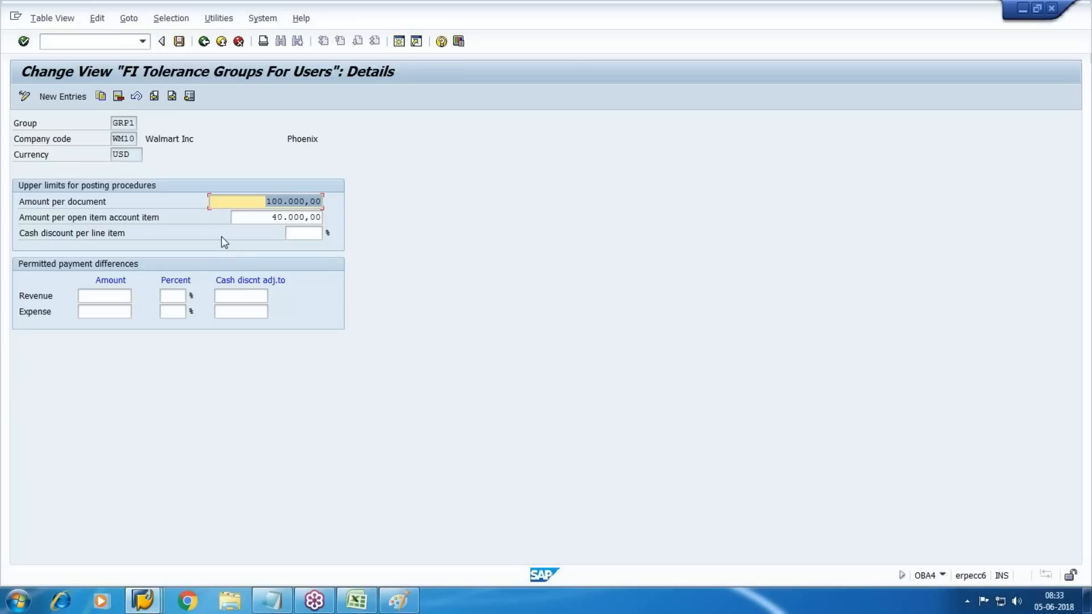
- Set the tolerance group's cash discount per line item to 5 % and save
left_click(306, 218)
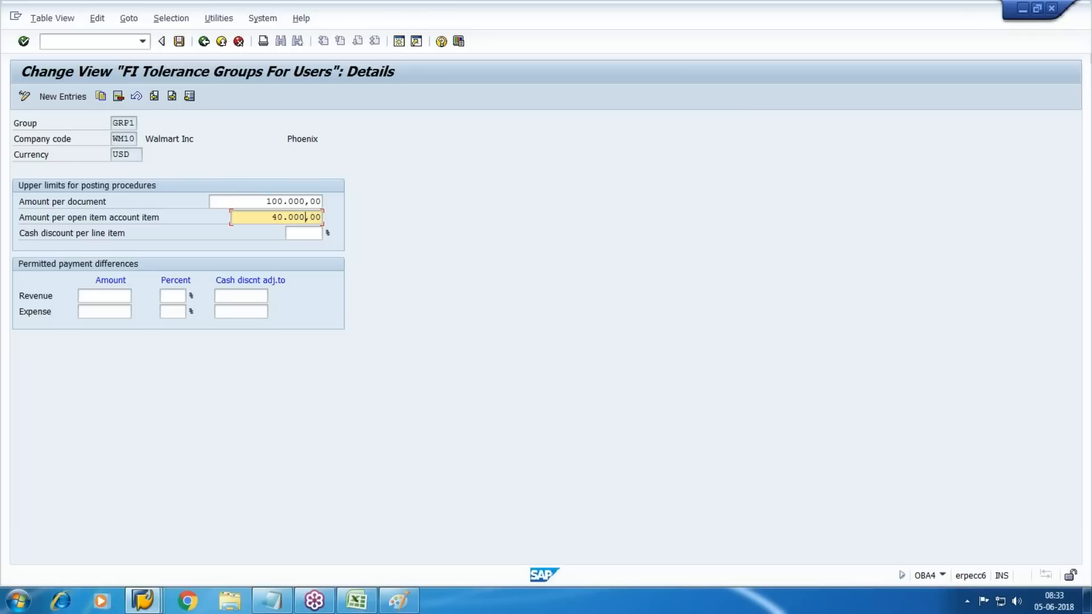
left_click(297, 233)
key("Return")
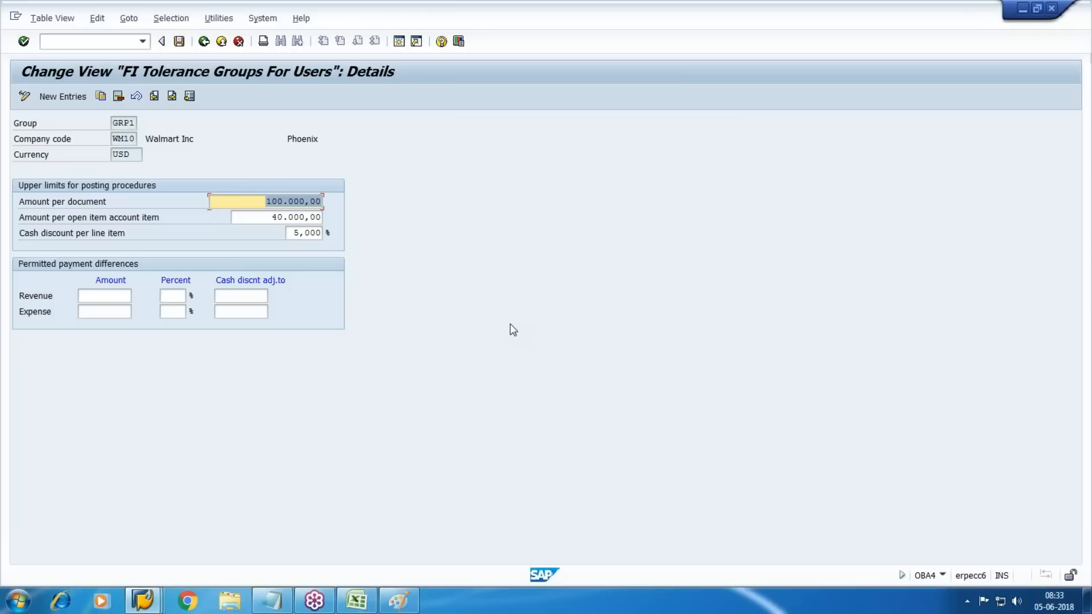
left_click(179, 41)
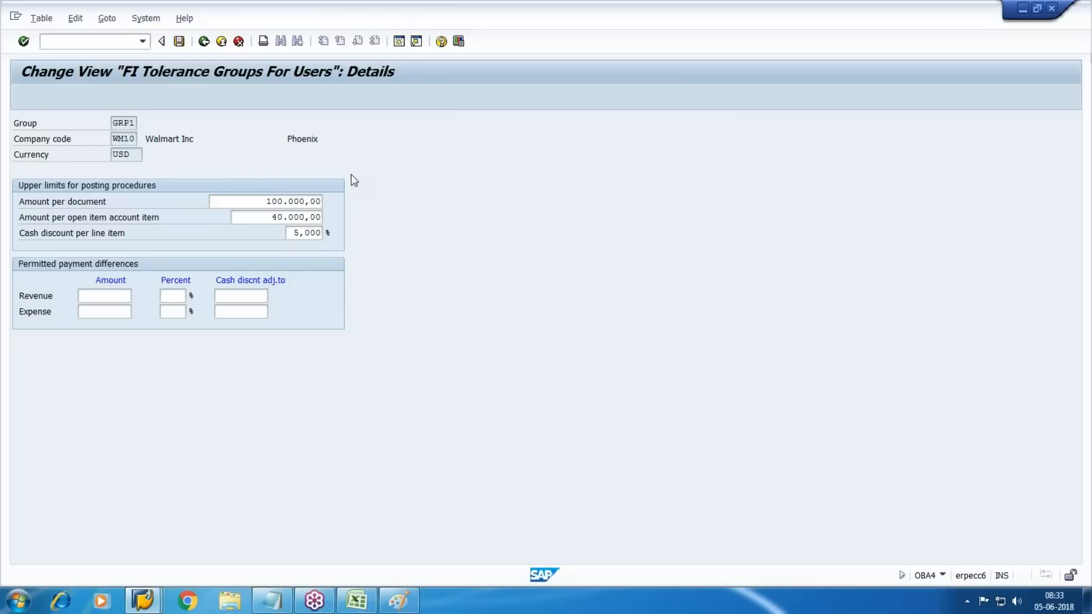
left_click(235, 254)
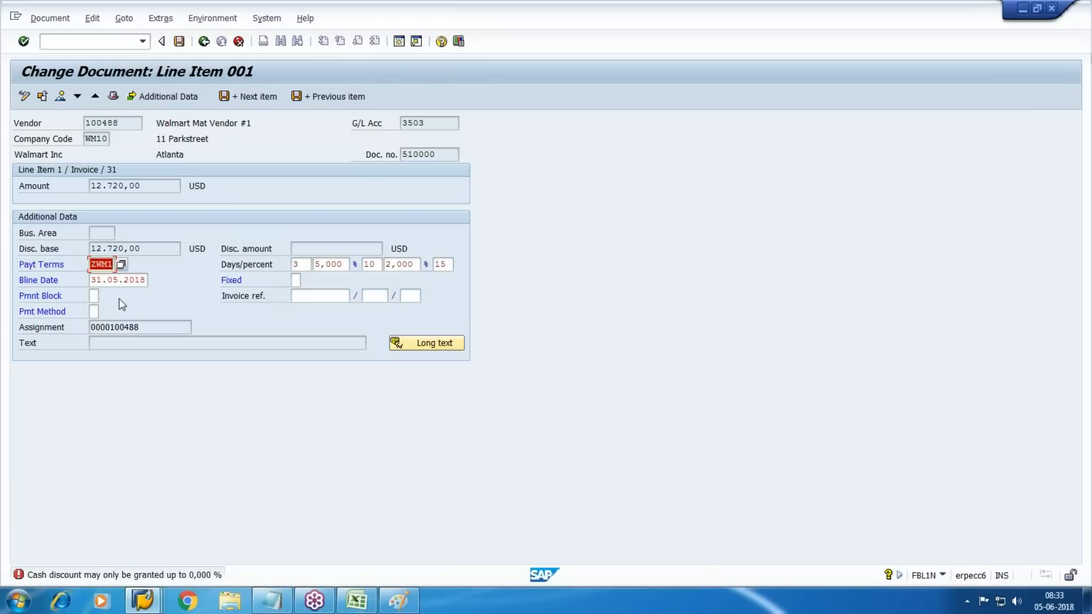
- Discard the pending change and reopen the 12.720,00 USD line item to assign payment terms ZWM1 and save
left_click(240, 41)
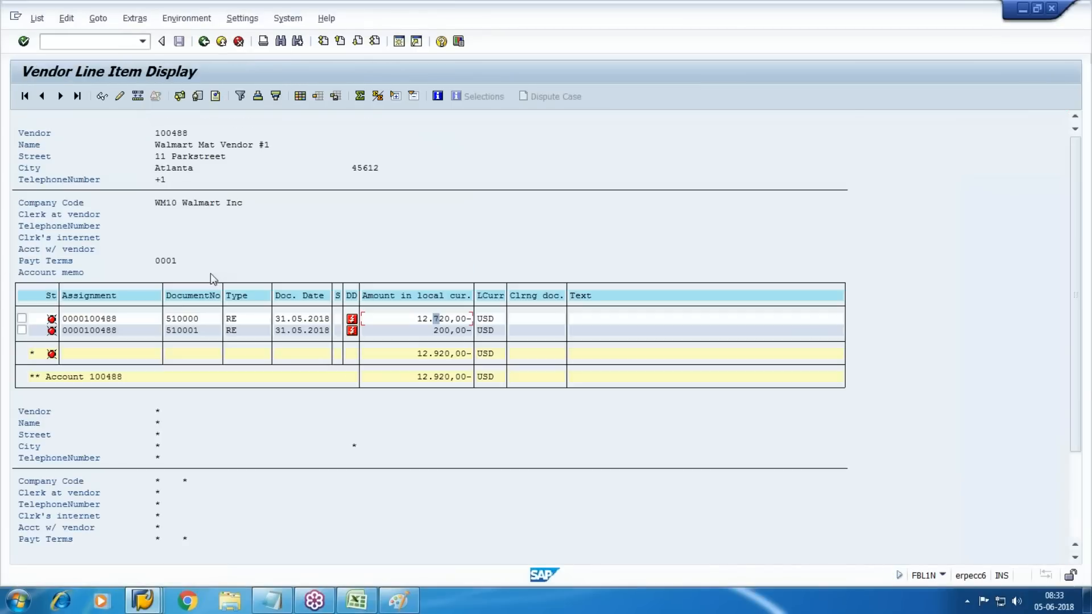
double_click(451, 322)
left_click(24, 96)
left_click(100, 265)
left_click(101, 278)
key("Return")
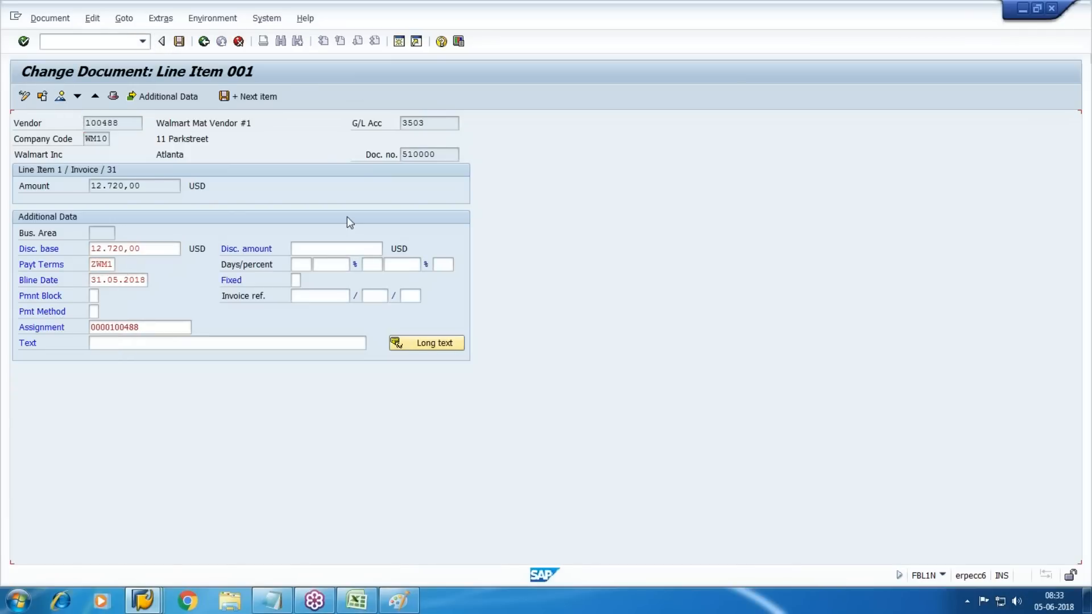
key("Return")
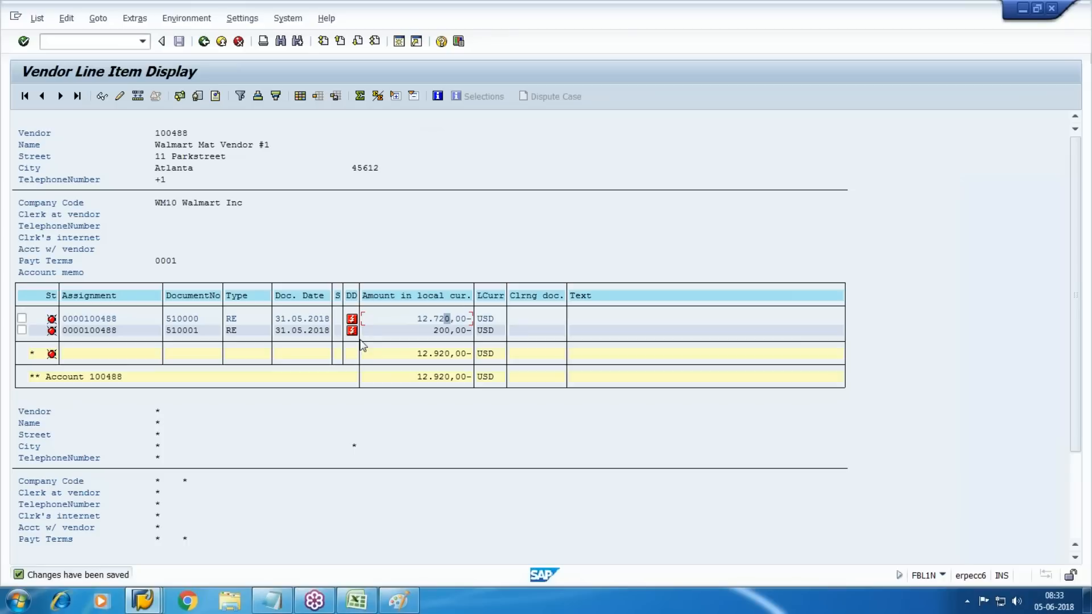
- Refresh the vendor line item list and add the hidden Net due date field to its layout
left_click(39, 20)
left_click(63, 54)
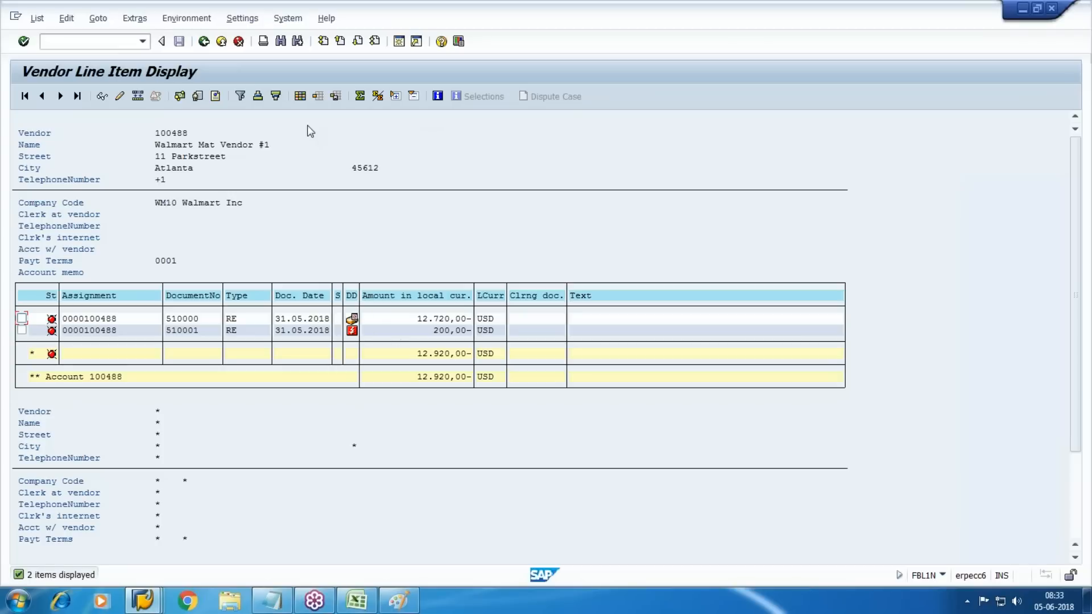
left_click(301, 96)
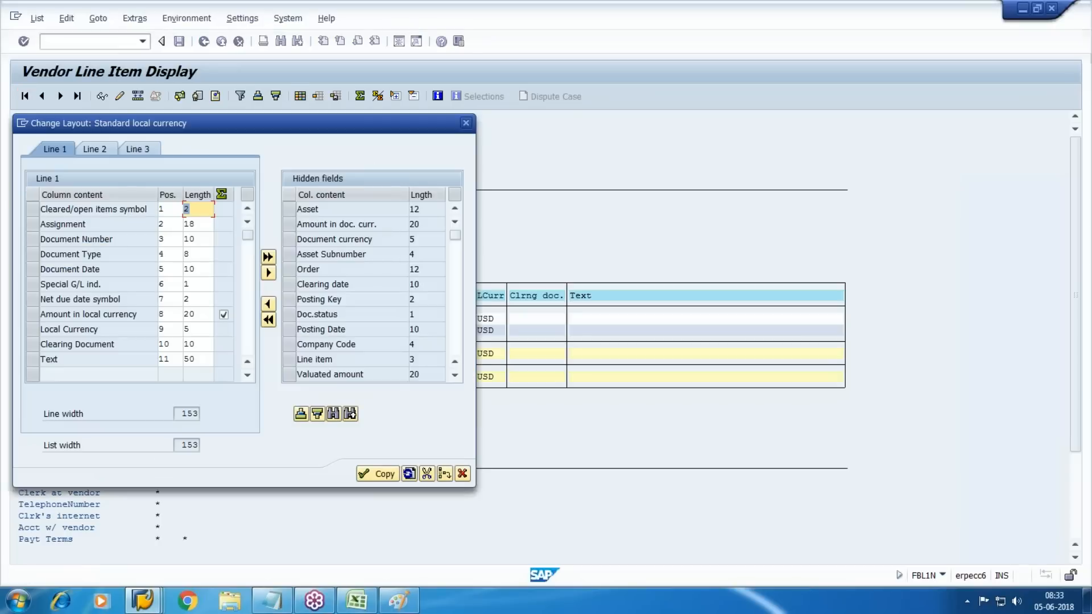
left_click(334, 414)
type("NET")
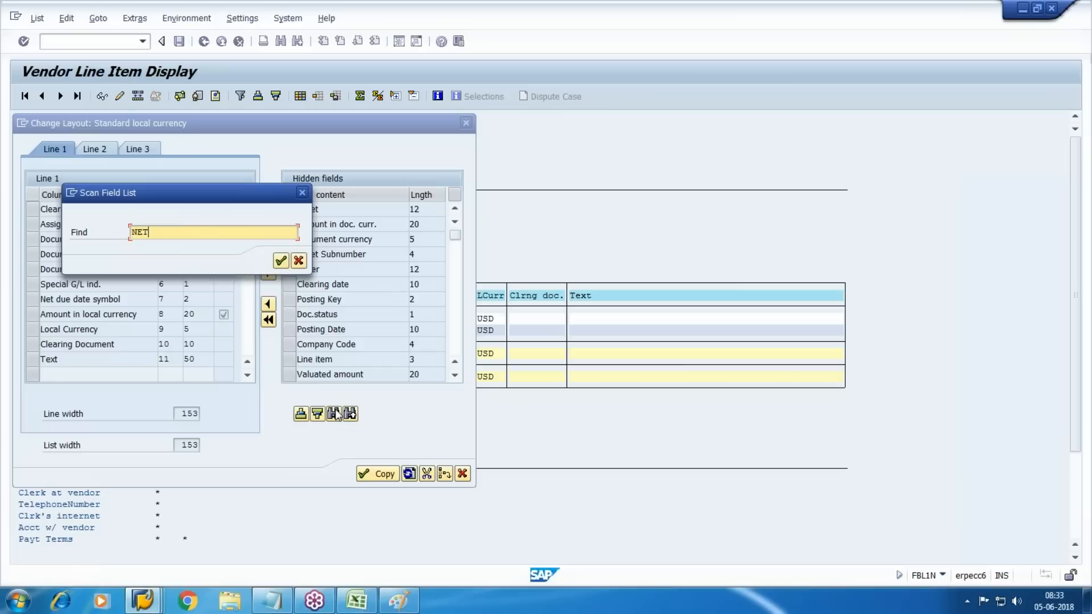
type(" DUE")
key("Return")
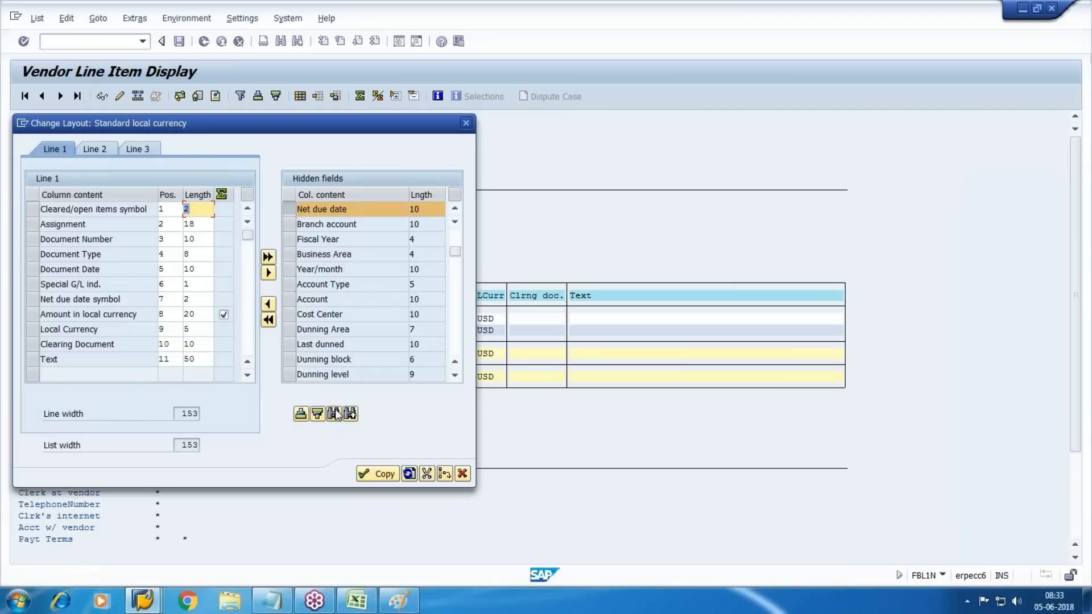
left_click(268, 303)
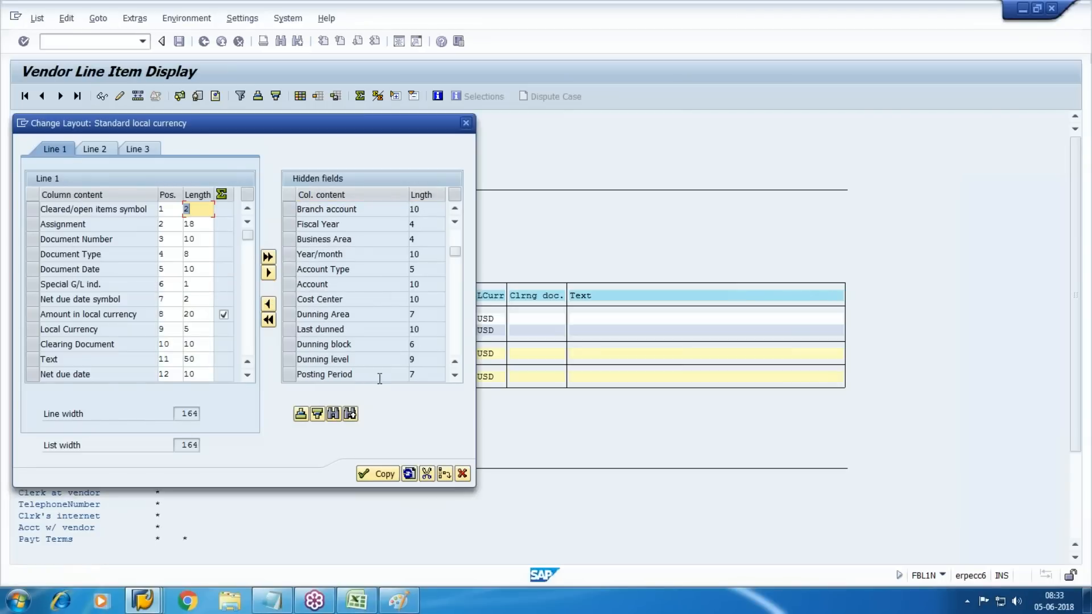
left_click(378, 474)
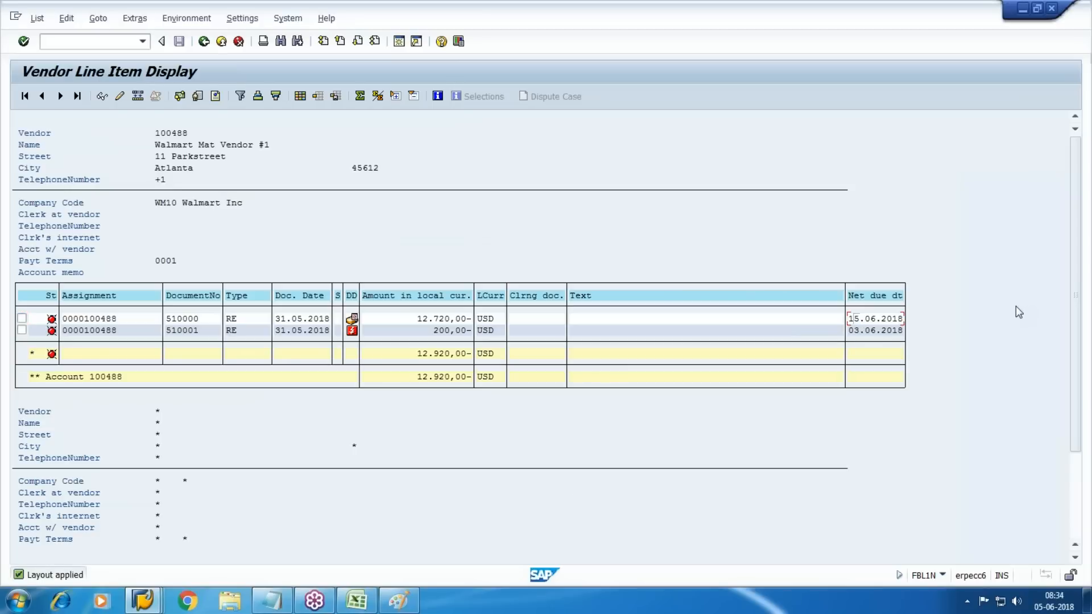
- Check the 12.720,00 USD item's document date and open the item to examine its baseline date and payment terms
left_click_drag(291, 319, 276, 319)
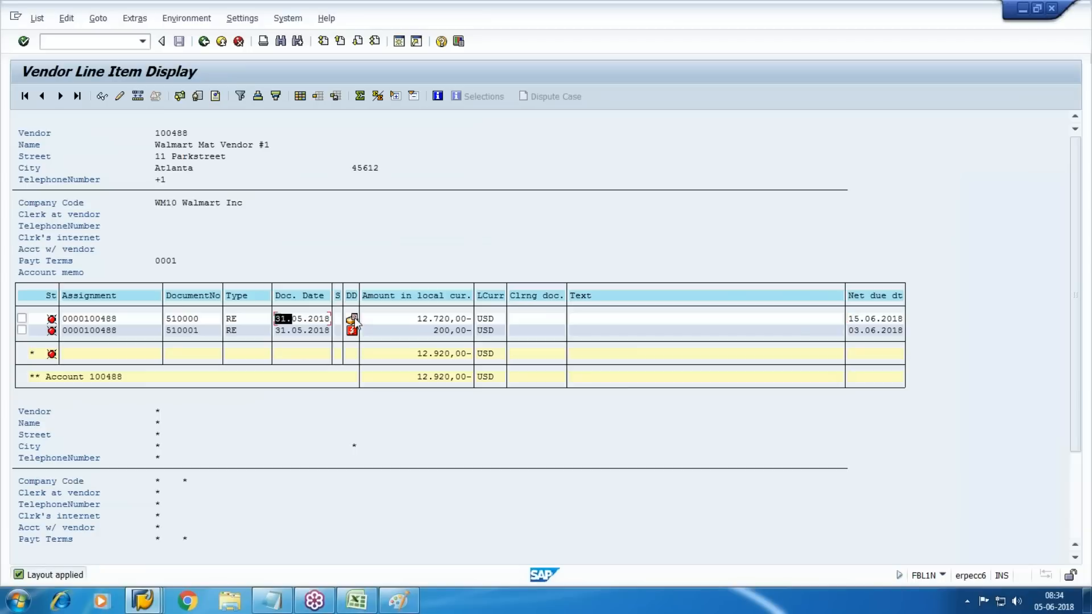
double_click(303, 322)
left_click(93, 281)
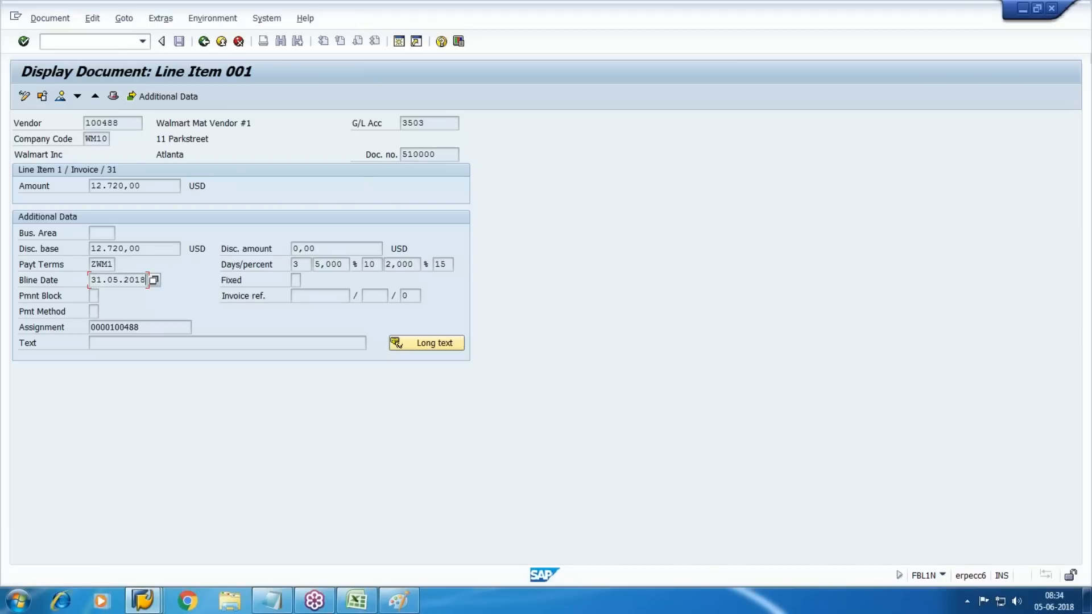
- Leave the invoice line item, switch to the Excel workbook and enter Cr in K10 with 12720 in L10
left_click(204, 42)
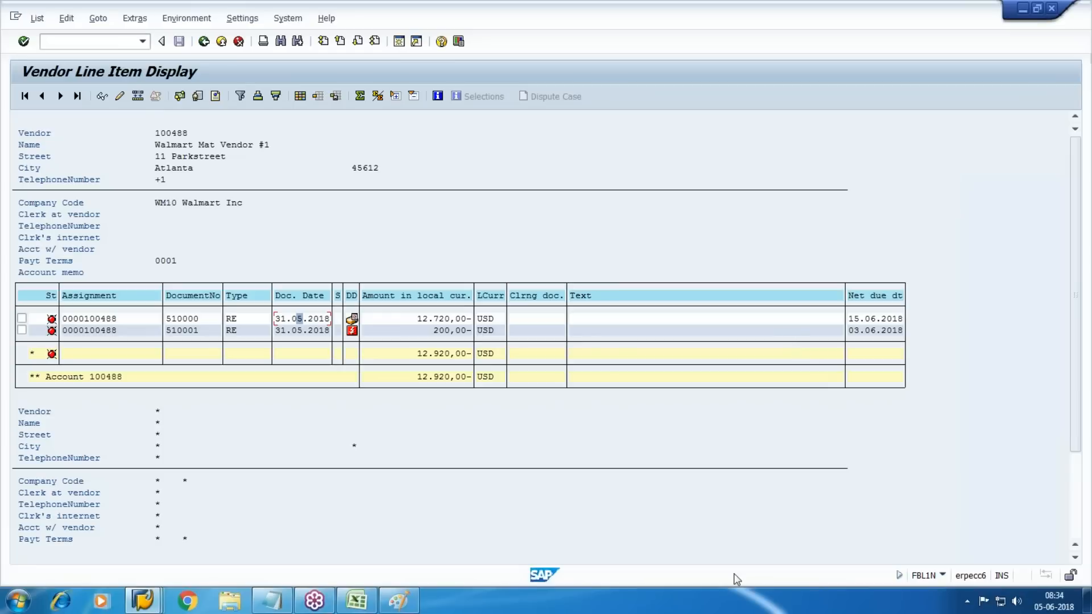
left_click(357, 601)
left_click(458, 382)
left_click(460, 260)
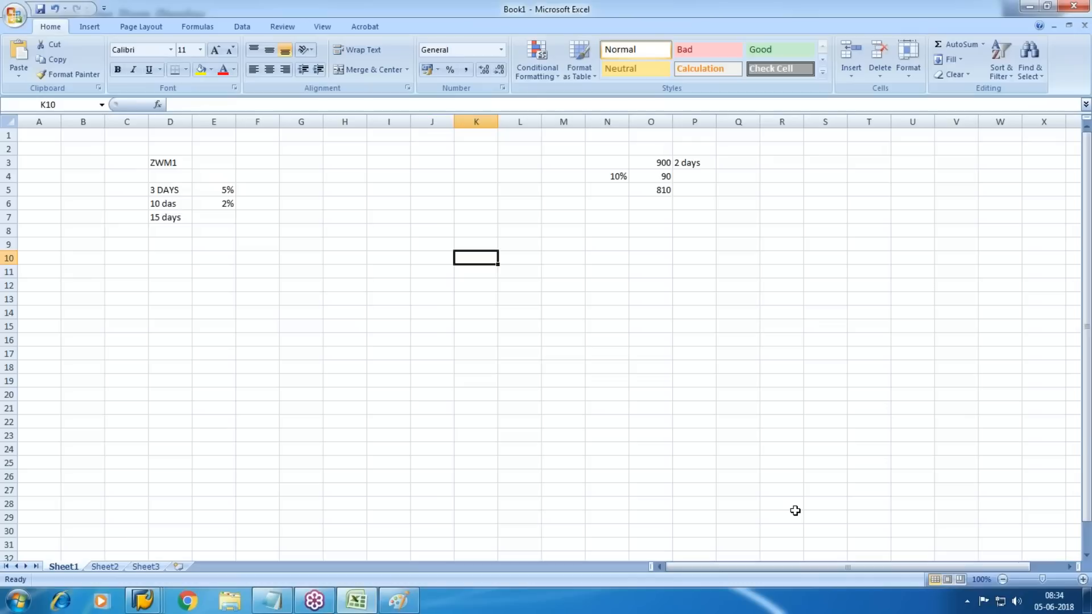
type("Cr")
key("Tab")
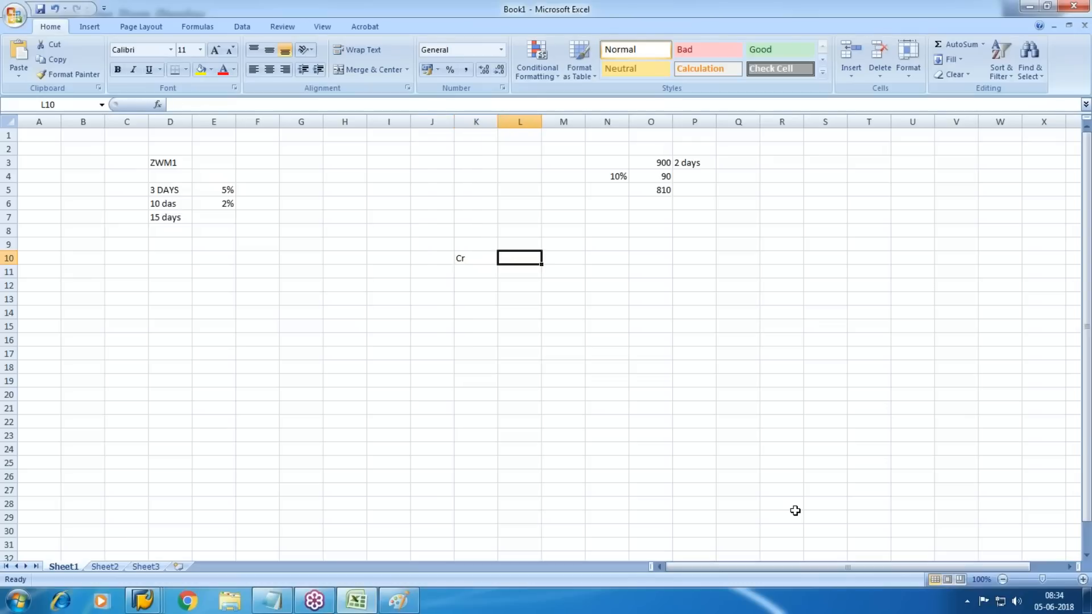
key("alt+Tab")
key("alt+Tab")
type("12720")
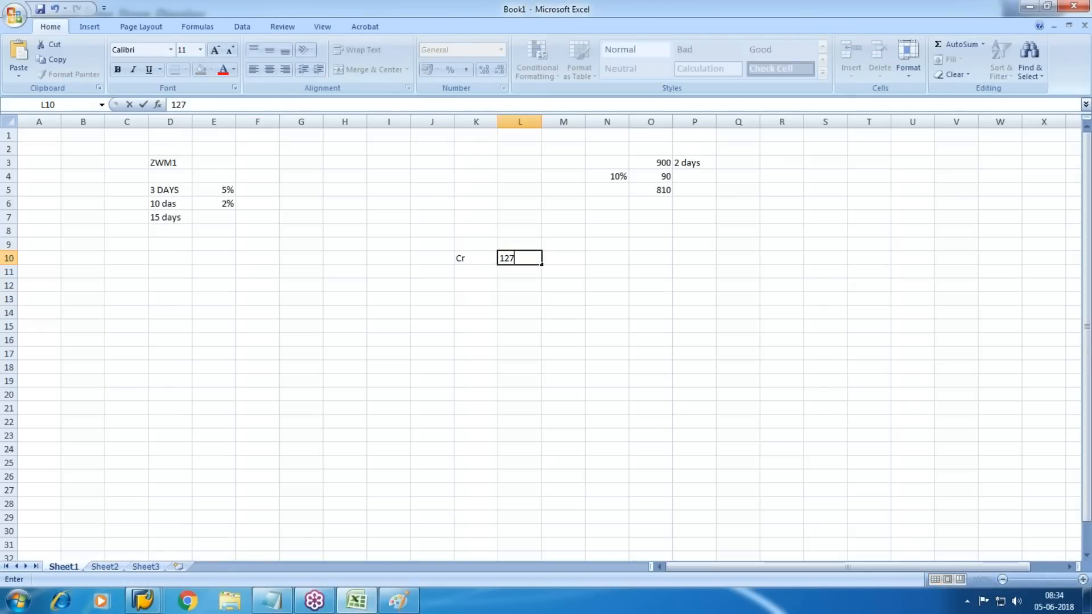
key("Return")
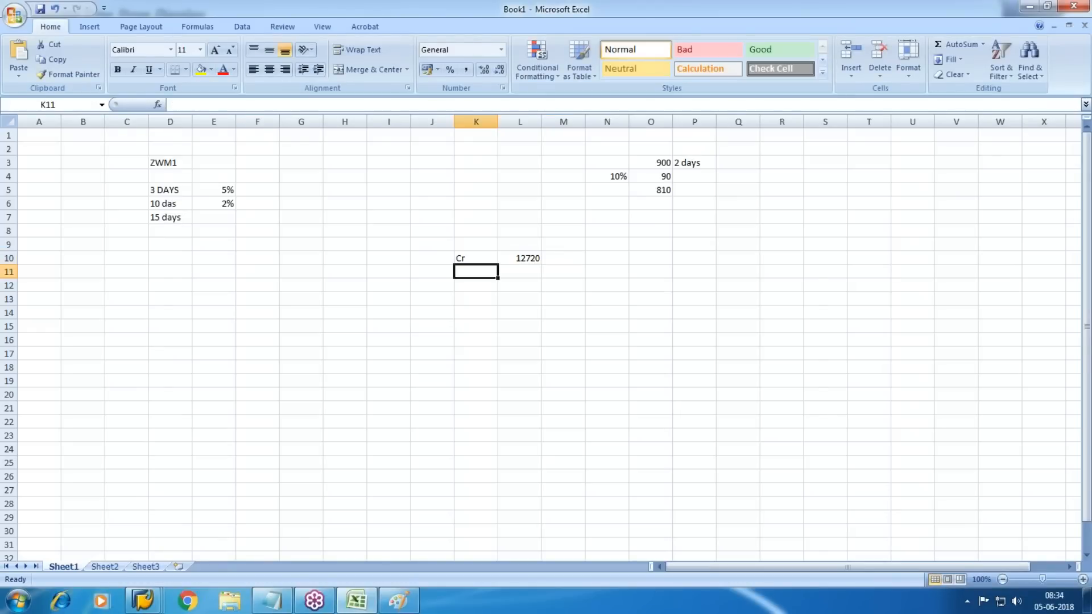
- Enter discount in K11 below the Cr entry, with 200 in L11
key("Right")
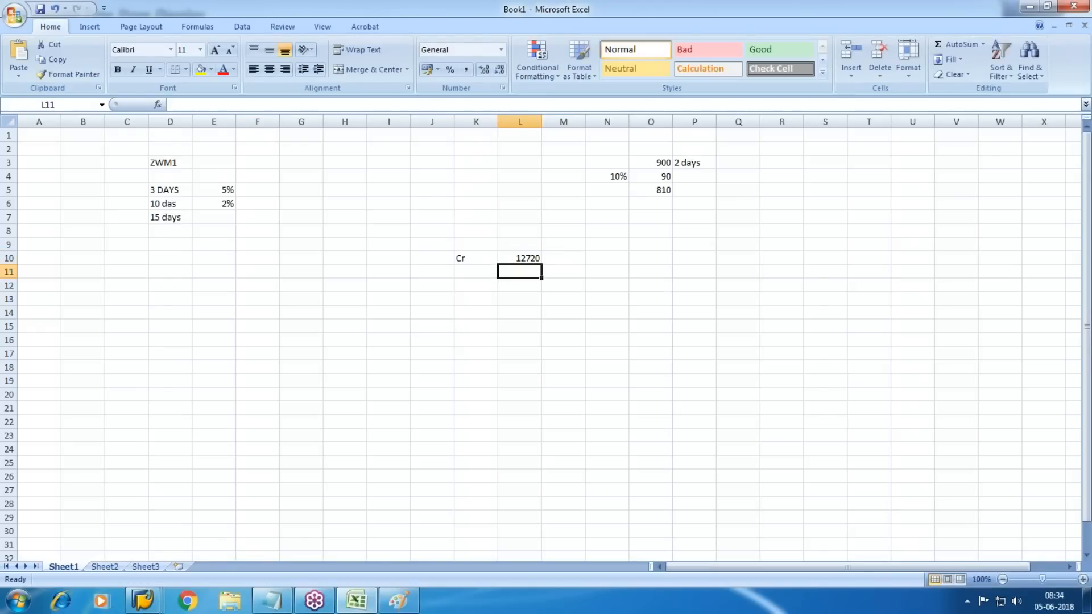
key("Up")
key("Right")
key("Down")
key("Down")
key("Up")
key("Left")
key("Left")
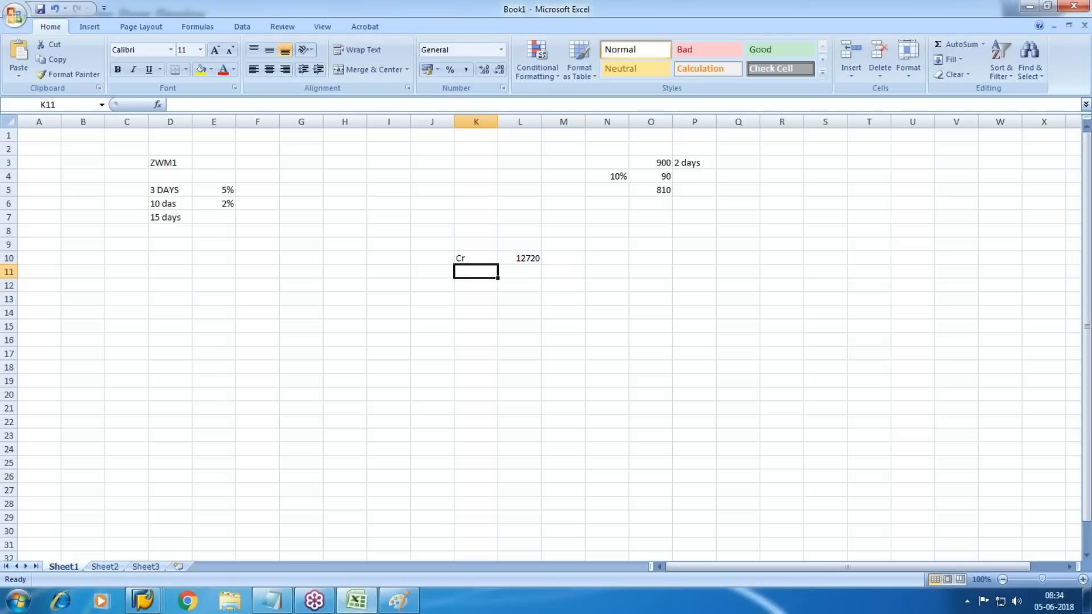
type("discount")
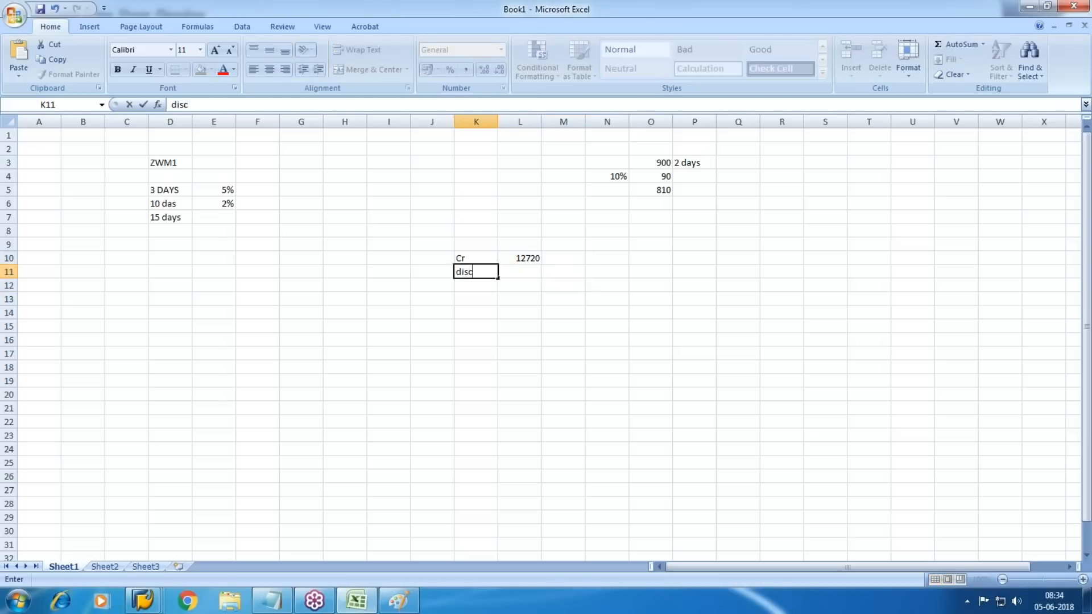
key("Right")
key("Left")
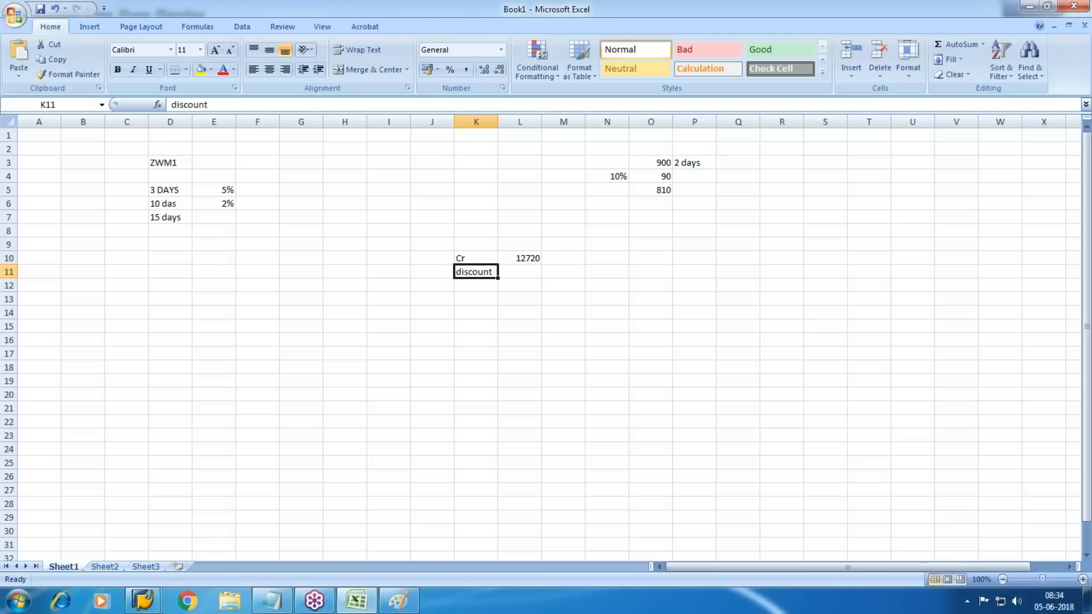
key("Right")
type("200")
key("Return")
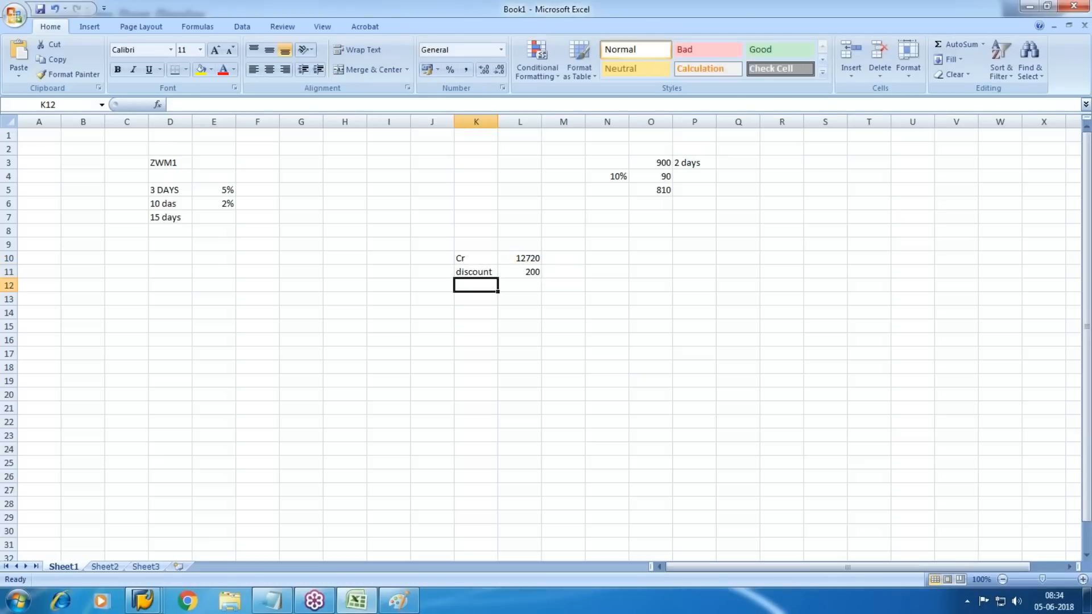
- Add a payment row in K12 and calculate it in L12 with the formula =L10-L11
type("payment")
key("Right")
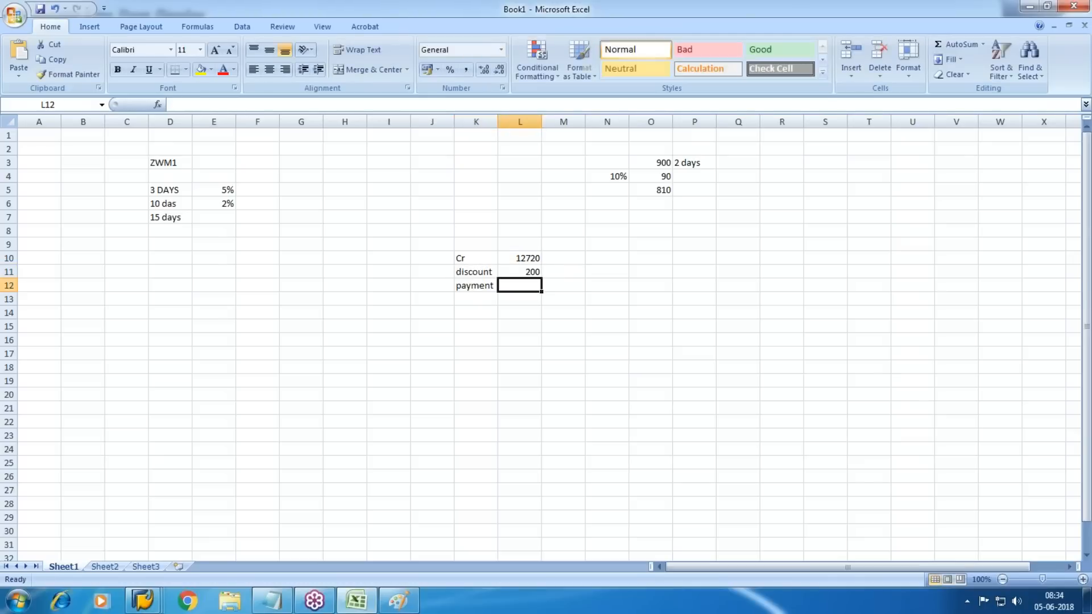
type("=L10-")
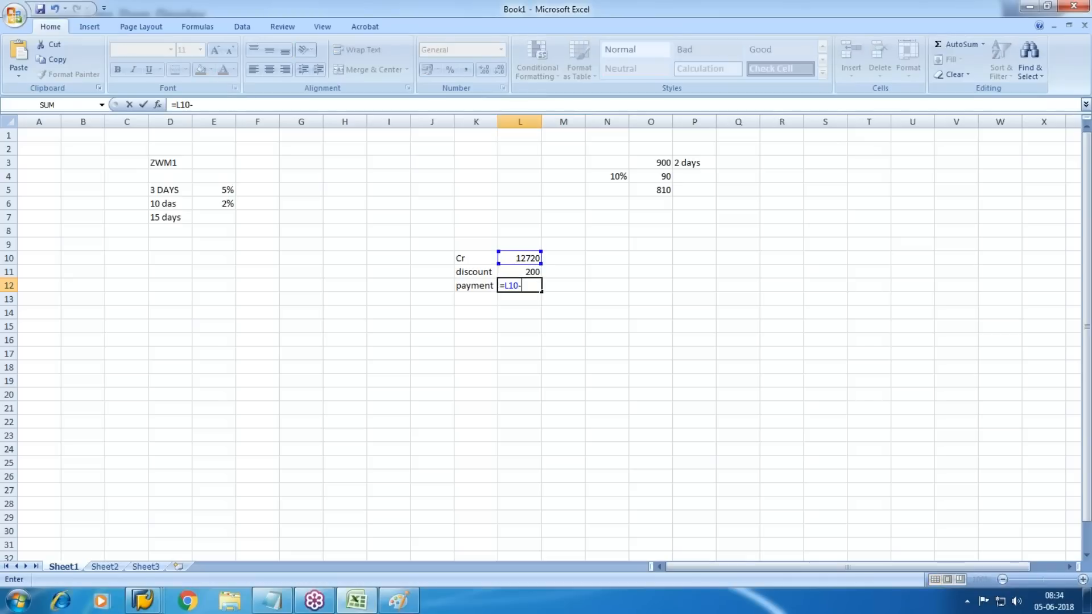
type("L11")
key("Return")
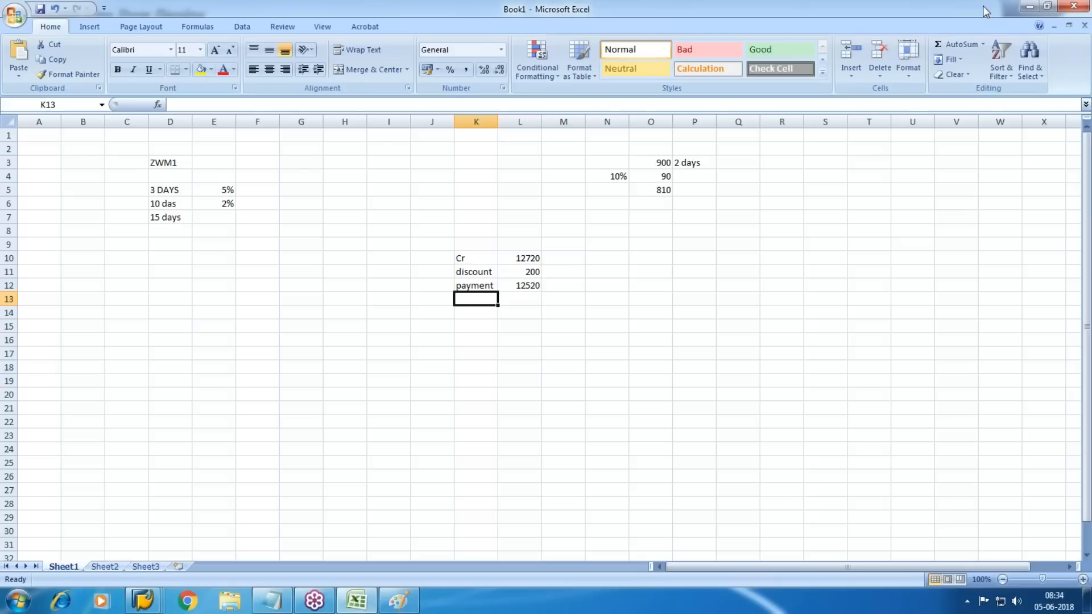
left_click(557, 310)
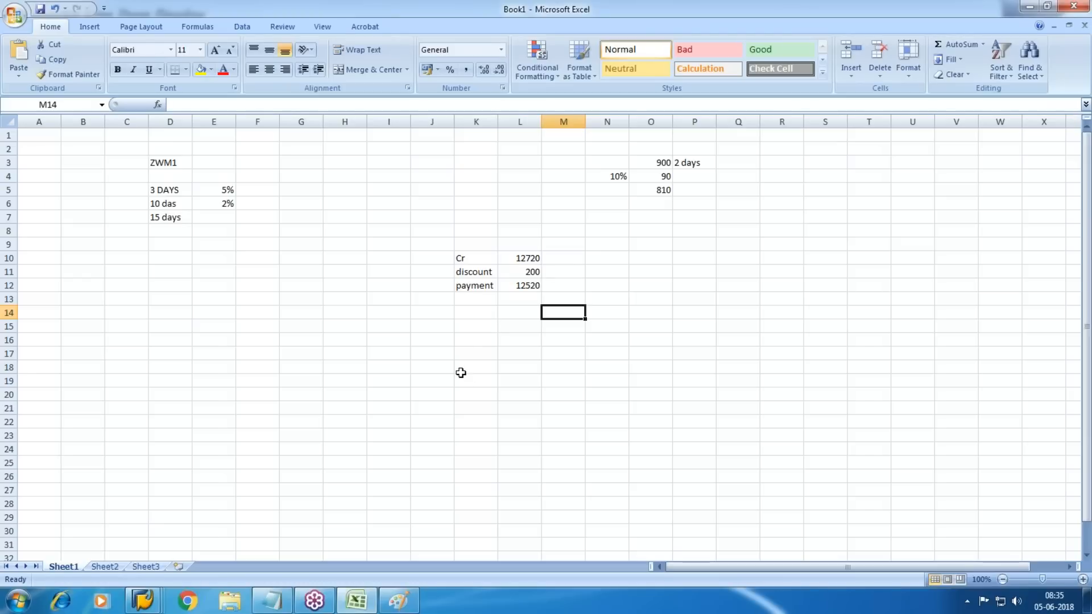
left_click(492, 339)
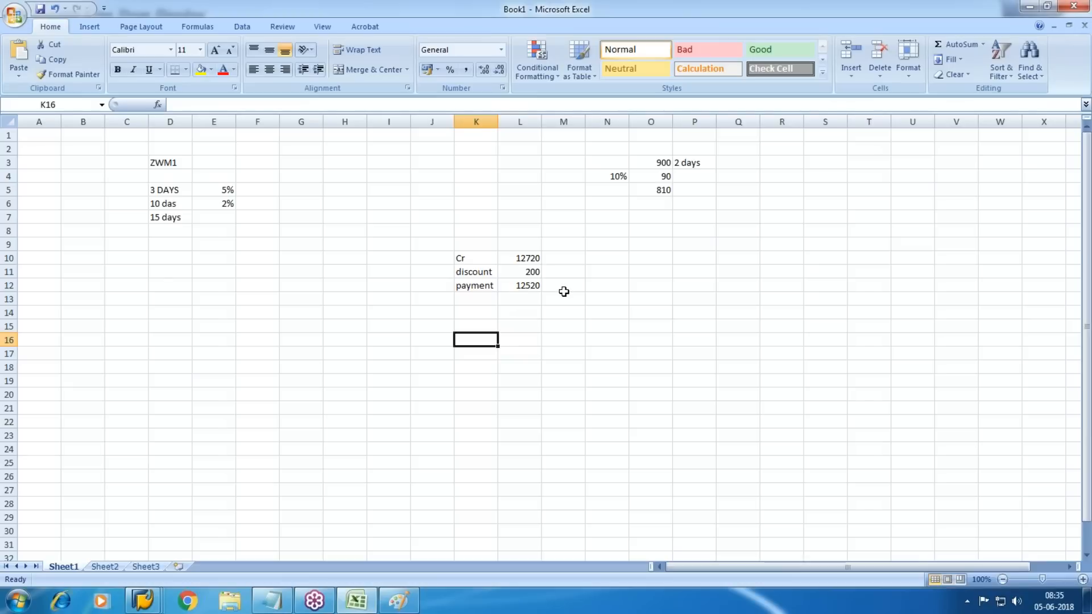
left_click(531, 274)
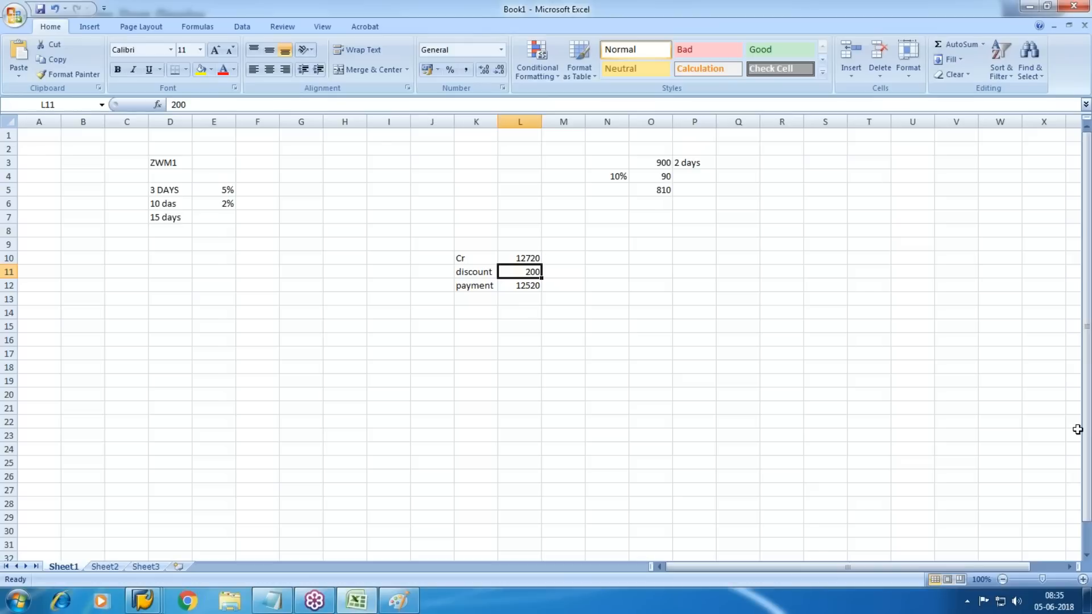
left_click(558, 341)
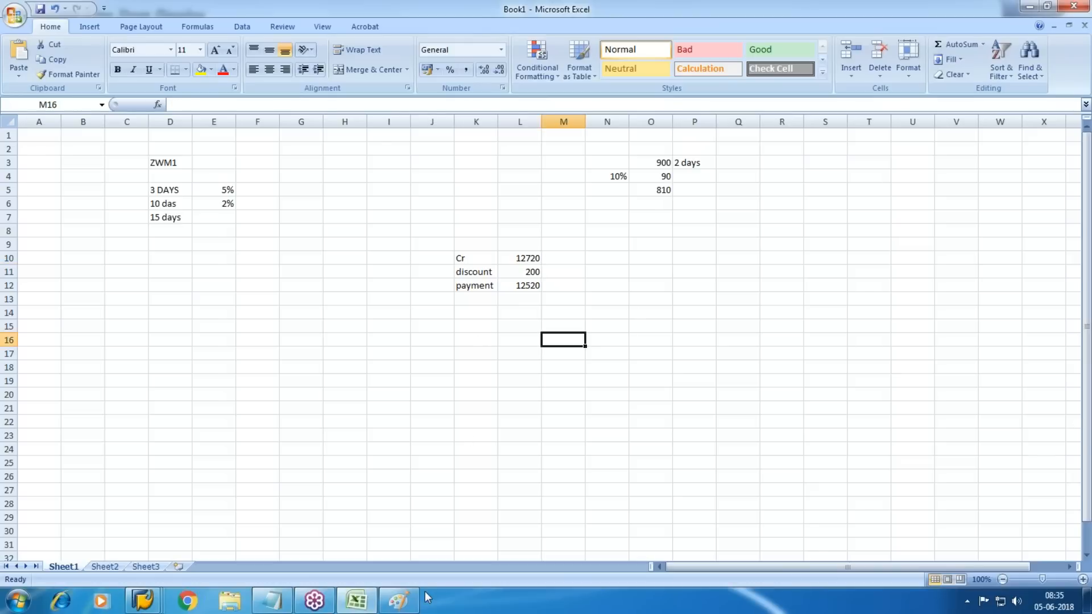
- Switch to Paint, start a new blank picture and draw a wide ellipse about 231 × 56 px labelled SKE
left_click(401, 600)
left_click(16, 22)
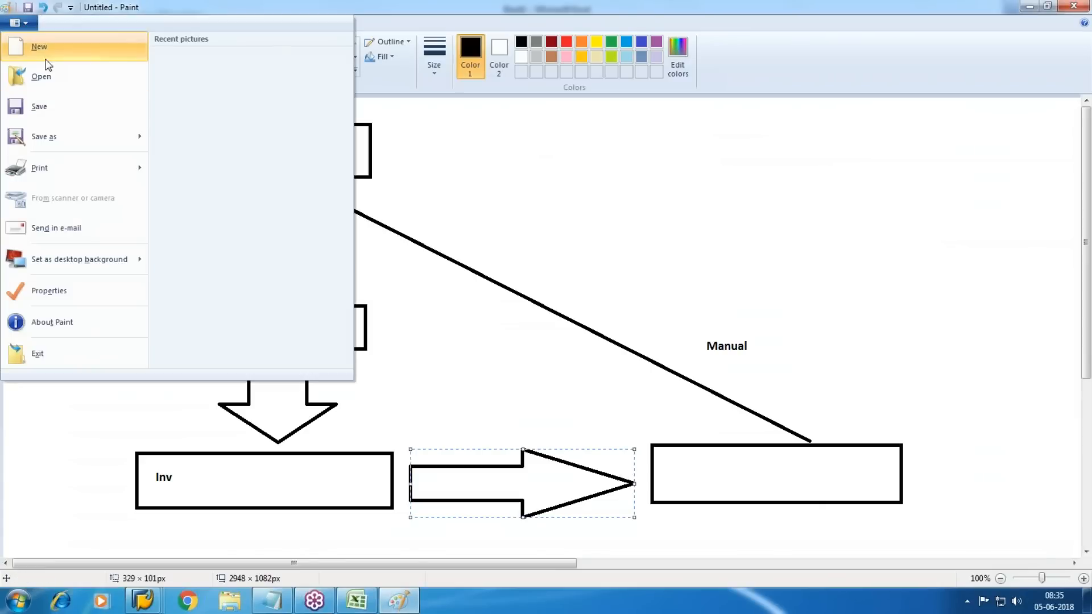
left_click(46, 58)
left_click(288, 42)
left_click_drag(397, 111, 554, 149)
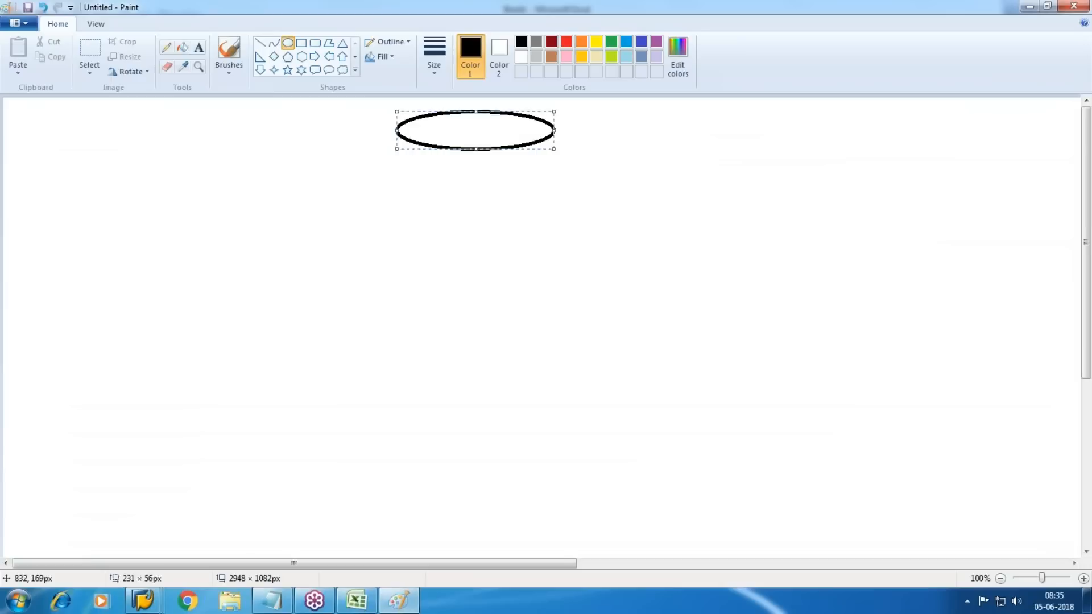
left_click(199, 47)
left_click_drag(422, 119, 514, 136)
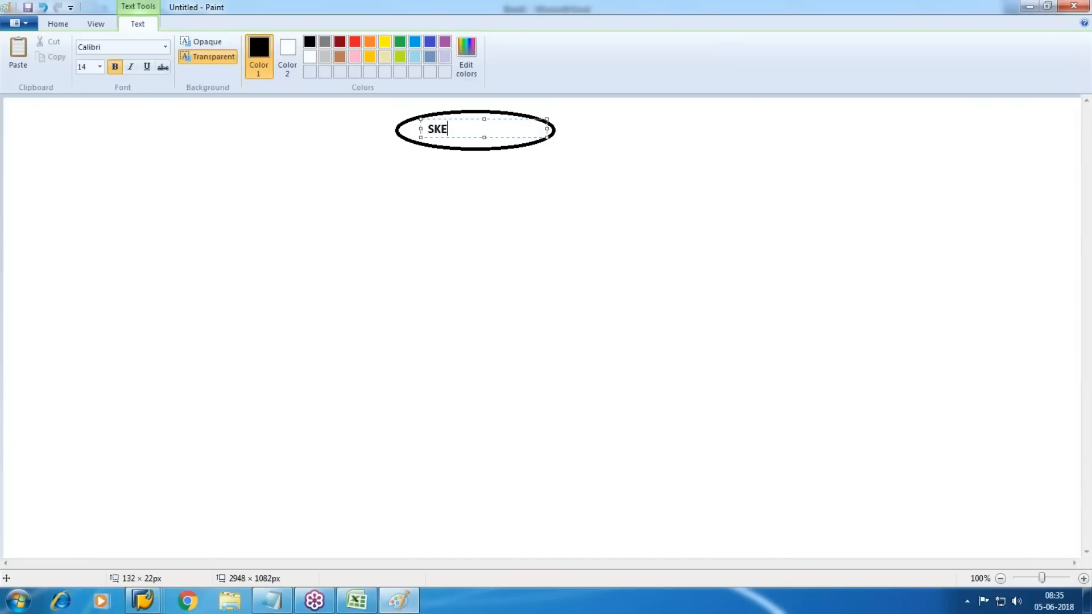
left_click(522, 249)
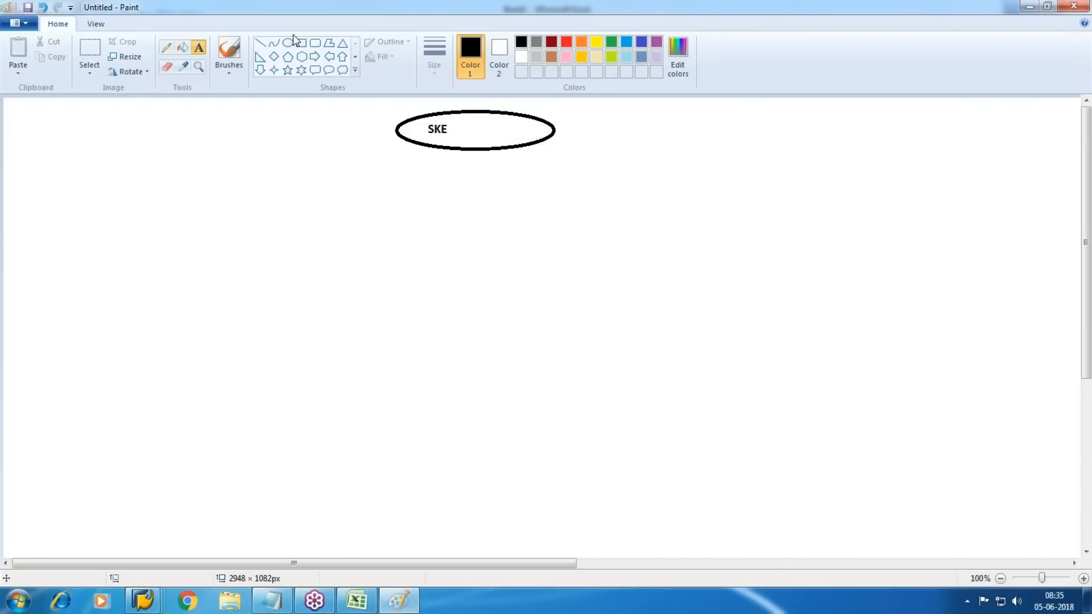
- Draw two smaller ellipses side by side below the SKE ellipse and label the right one 50
left_click(302, 42)
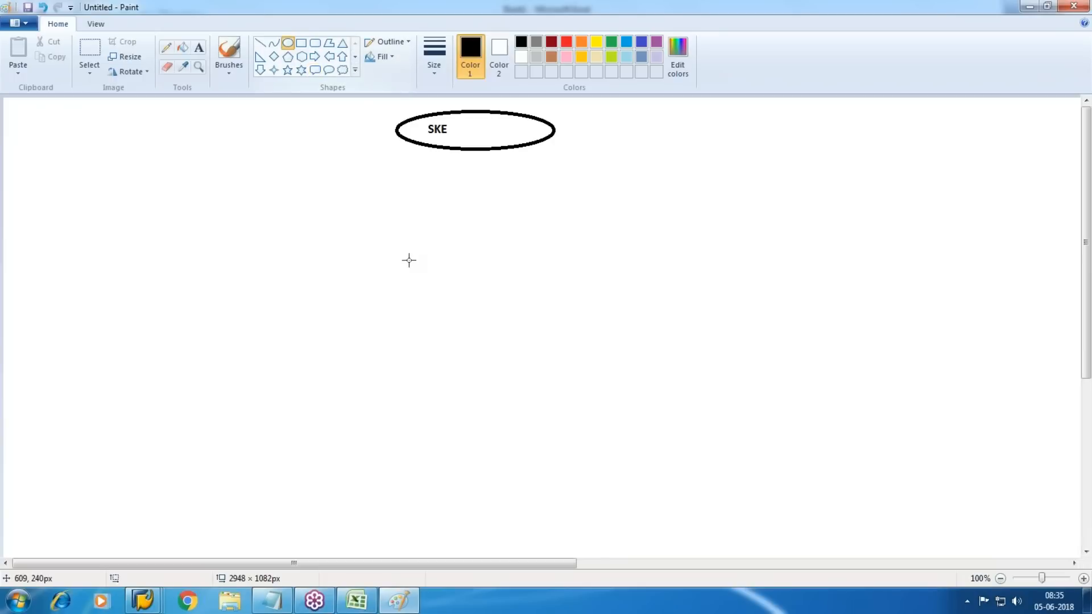
left_click_drag(368, 196, 446, 234)
left_click(553, 203)
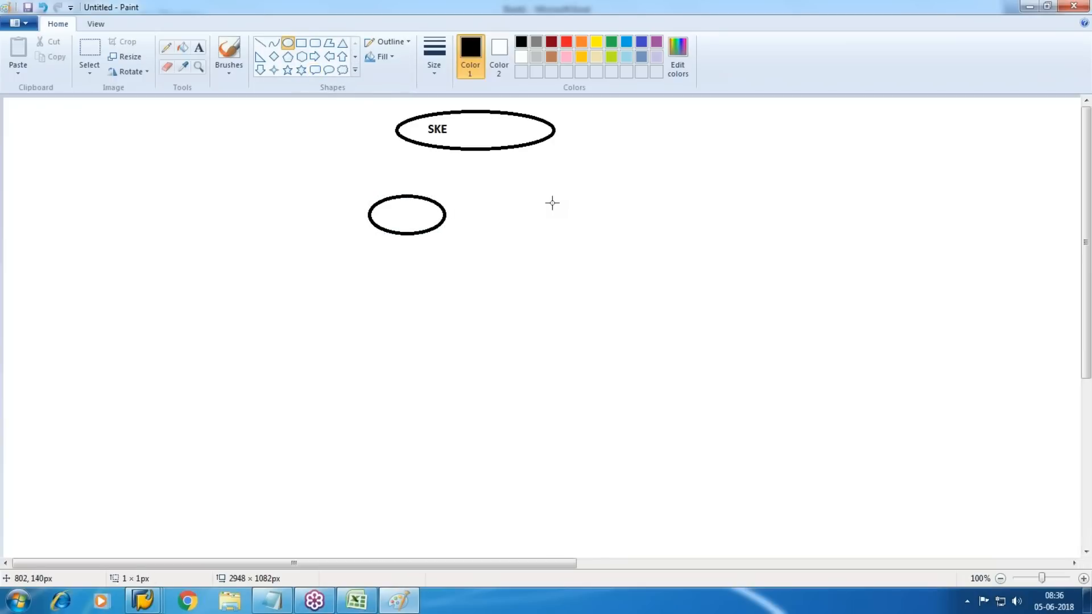
left_click_drag(550, 193, 630, 232)
left_click(199, 47)
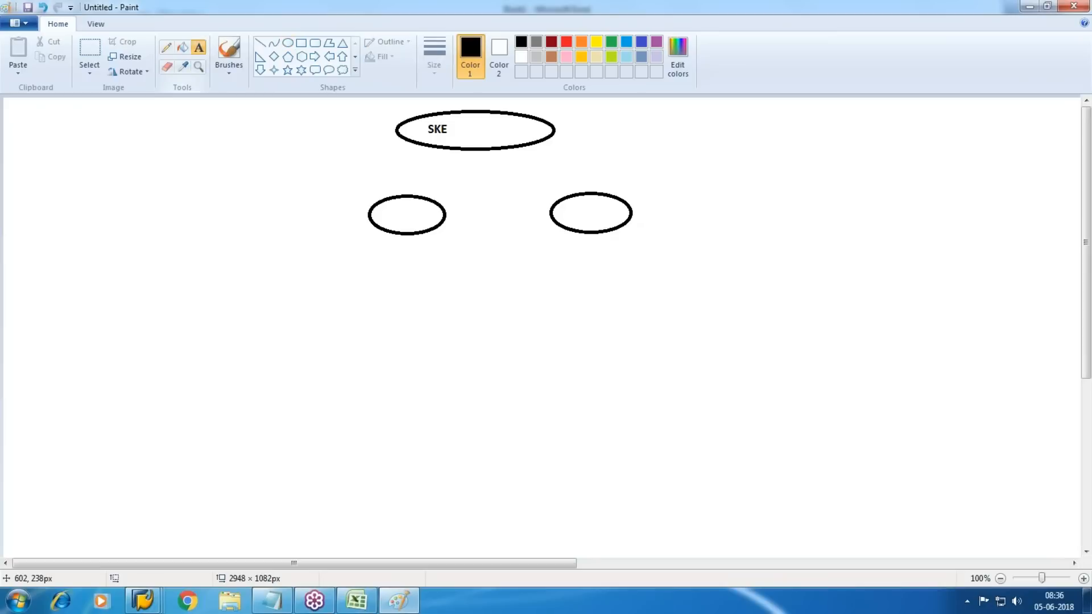
left_click_drag(574, 203, 620, 227)
type("50")
left_click(591, 297)
- Draw a rectangle labelled Discount Rec below the 50 ellipse and connect it to the SKE ellipse with a straight line
left_click(301, 42)
left_click_drag(517, 269, 741, 328)
left_click(199, 47)
left_click_drag(539, 272, 723, 323)
type("Discount Rec")
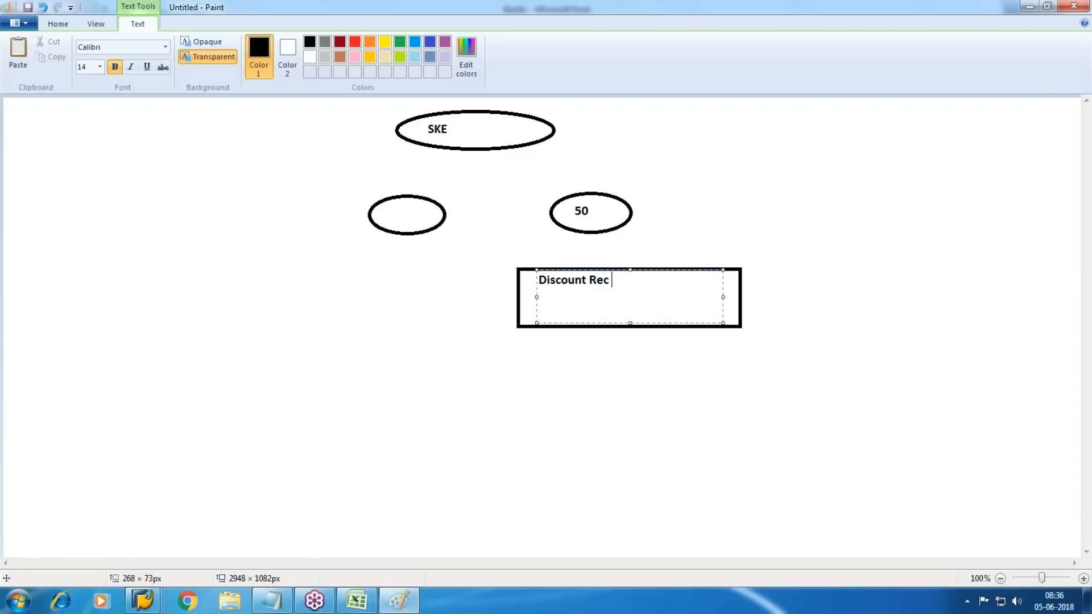
left_click(726, 380)
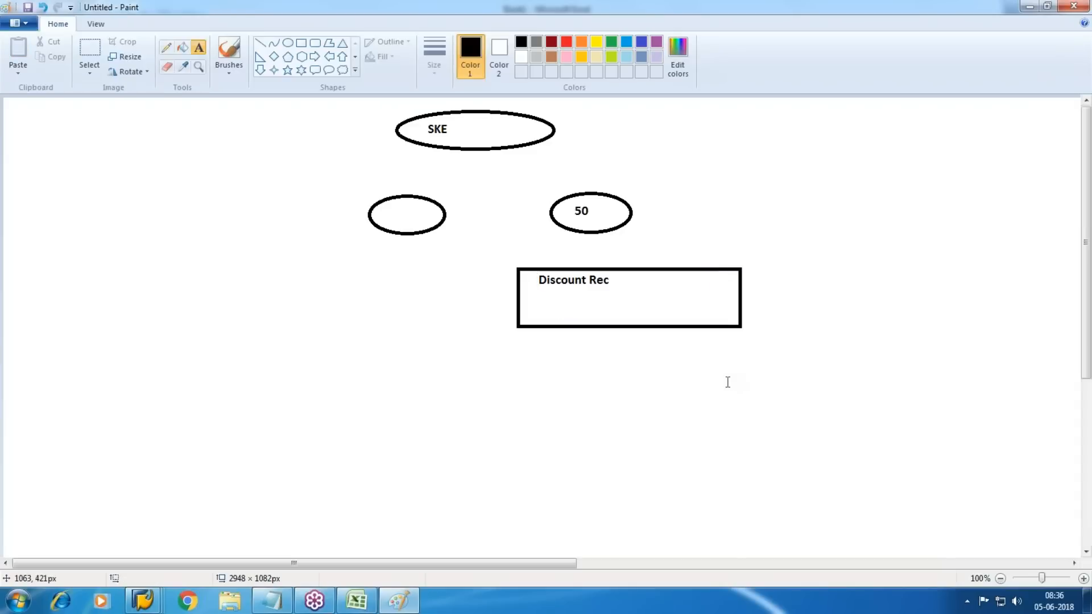
left_click(261, 48)
left_click_drag(639, 313, 487, 154)
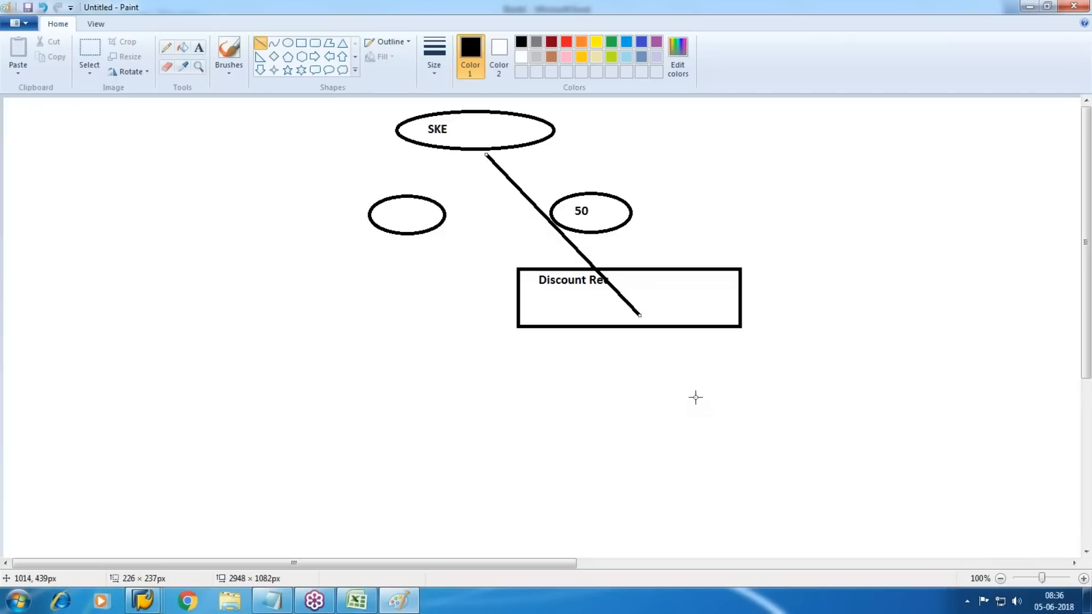
- Switch to the SAP G/L account session, expand Revenue & Income and start creating G/L account 2002 in company code WM10
left_click(147, 600)
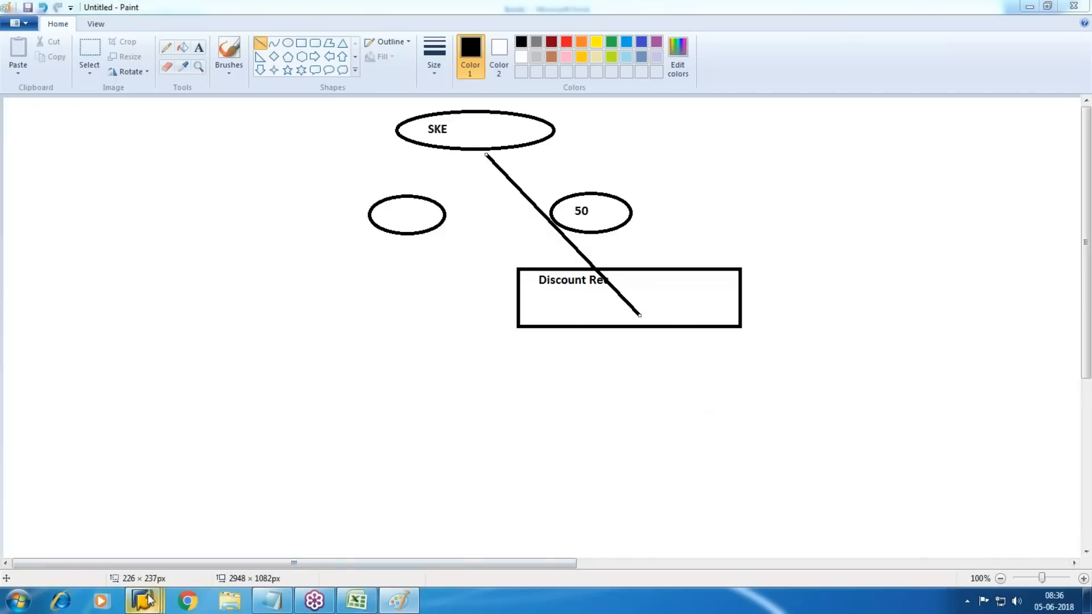
left_click(398, 535)
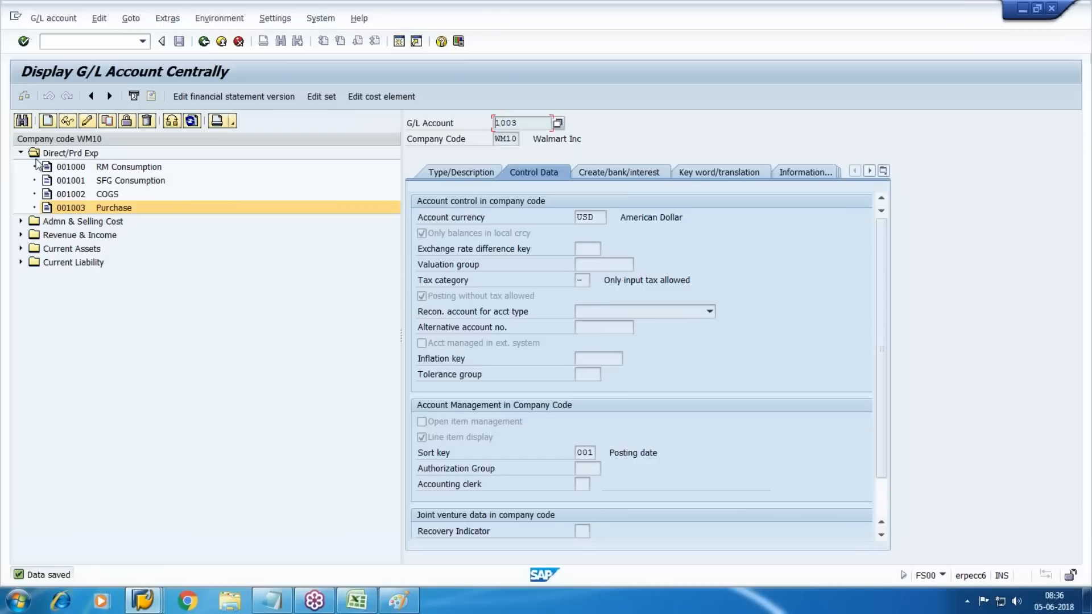
left_click(21, 153)
left_click(21, 180)
left_click(47, 121)
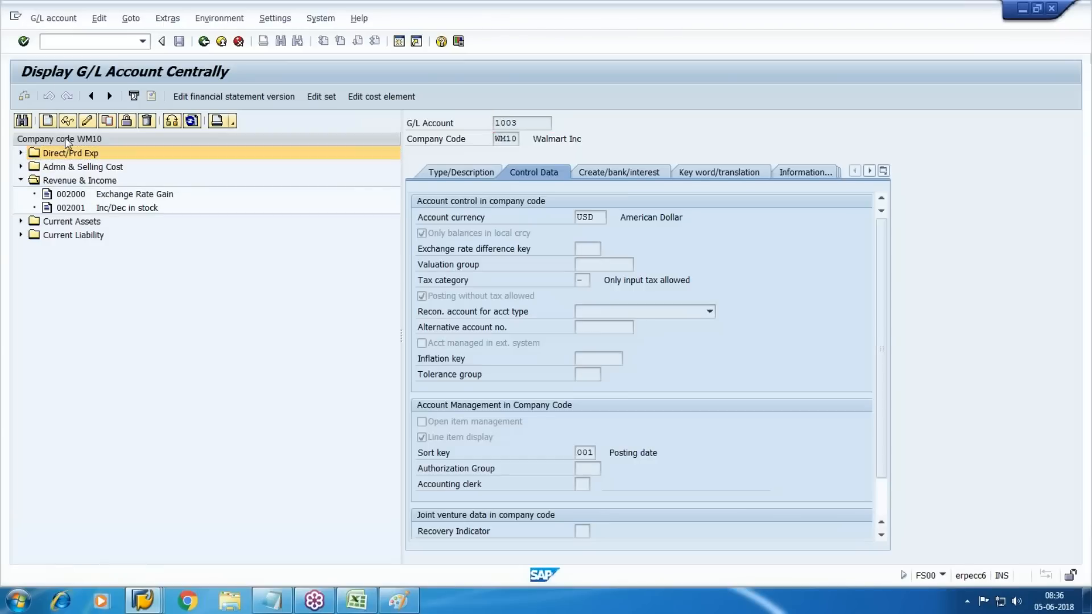
left_click_drag(149, 195, 176, 322)
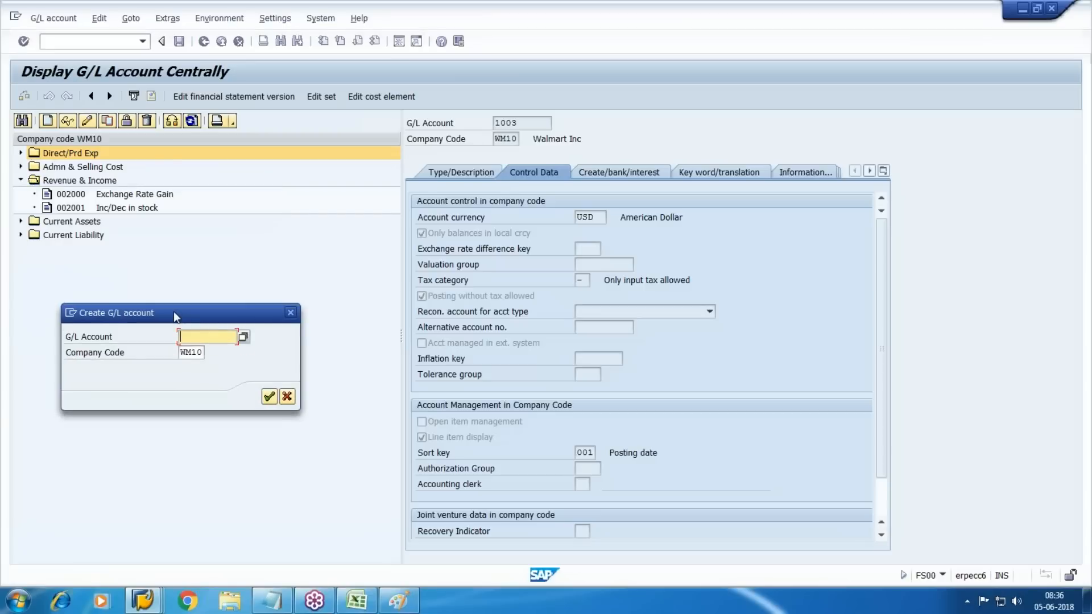
type("2002")
key("Return")
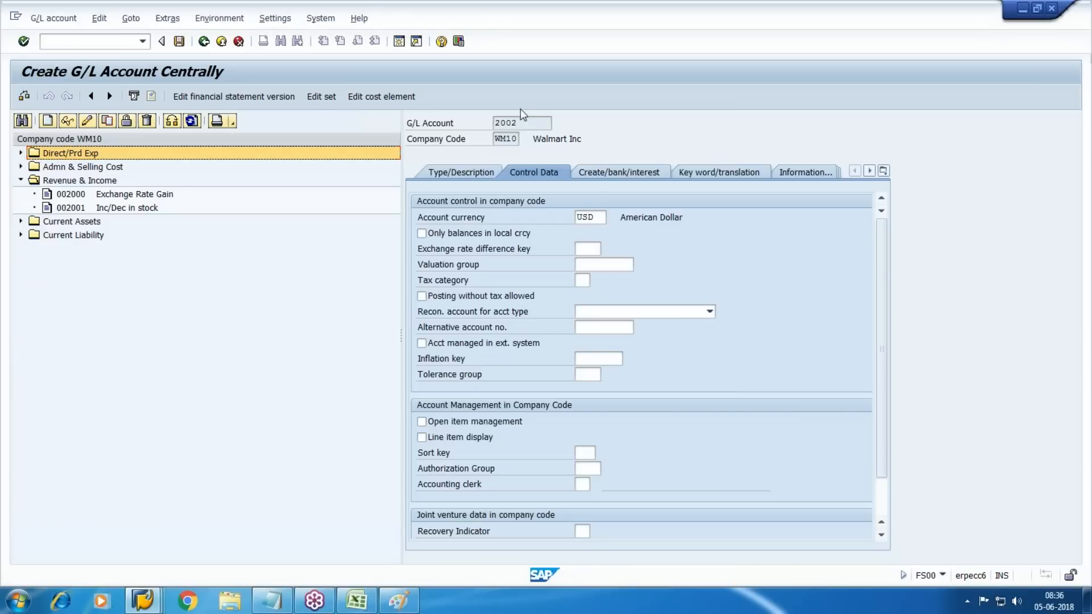
- Assign the new account to the Revenue & Income account group and enter Discount Rec as its short text
left_click(484, 172)
left_click(657, 220)
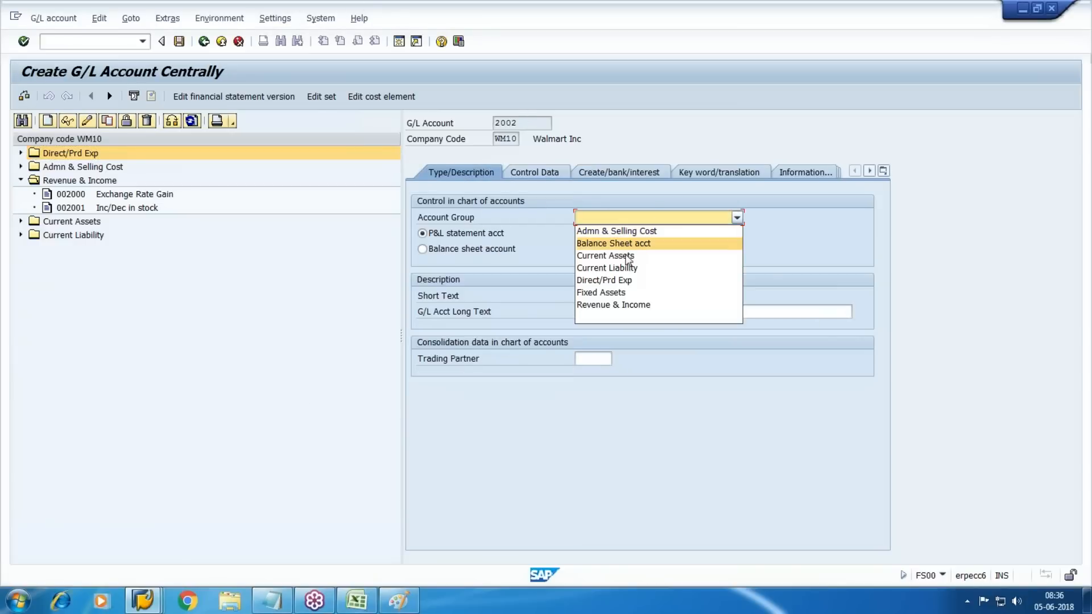
left_click(613, 305)
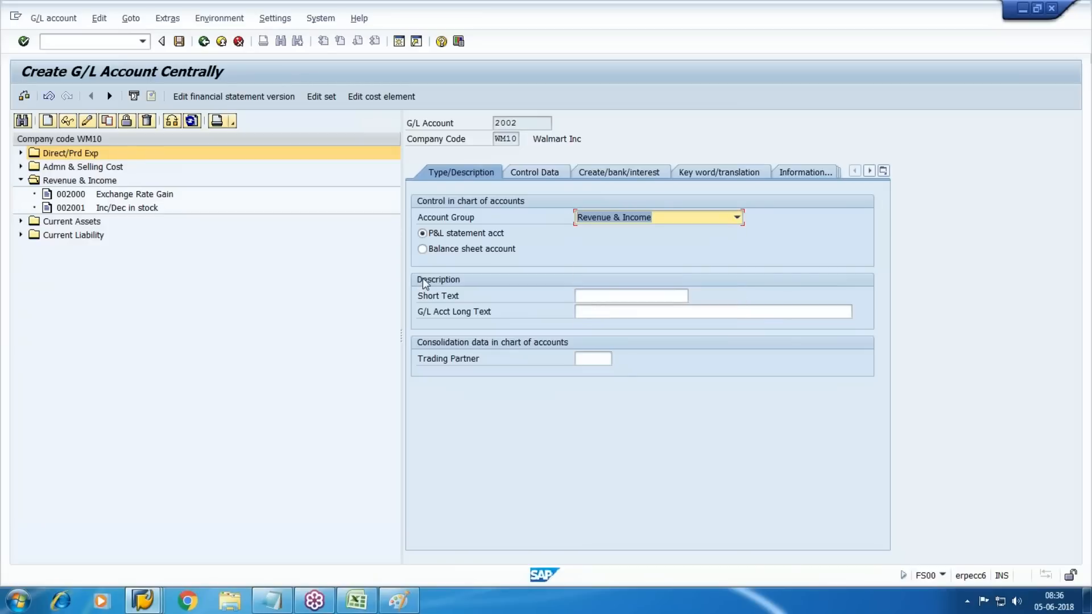
left_click(670, 296)
type("Discount Rec")
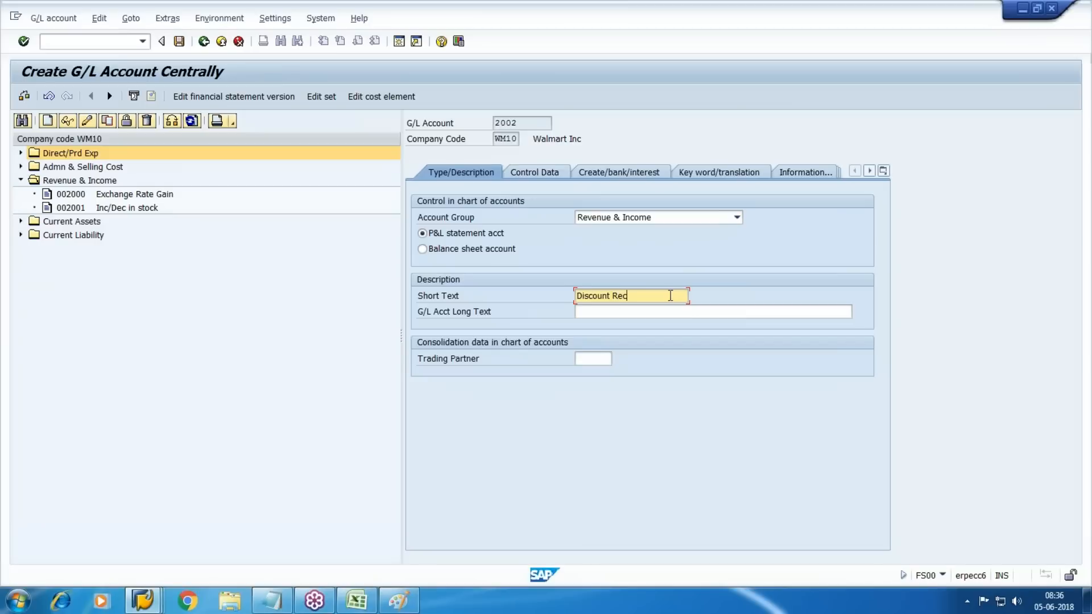
- Copy the short text Discount Rec into the G/L account long text
key("ctrl+a")
key("ctrl+c")
key("Tab")
key("ctrl+v")
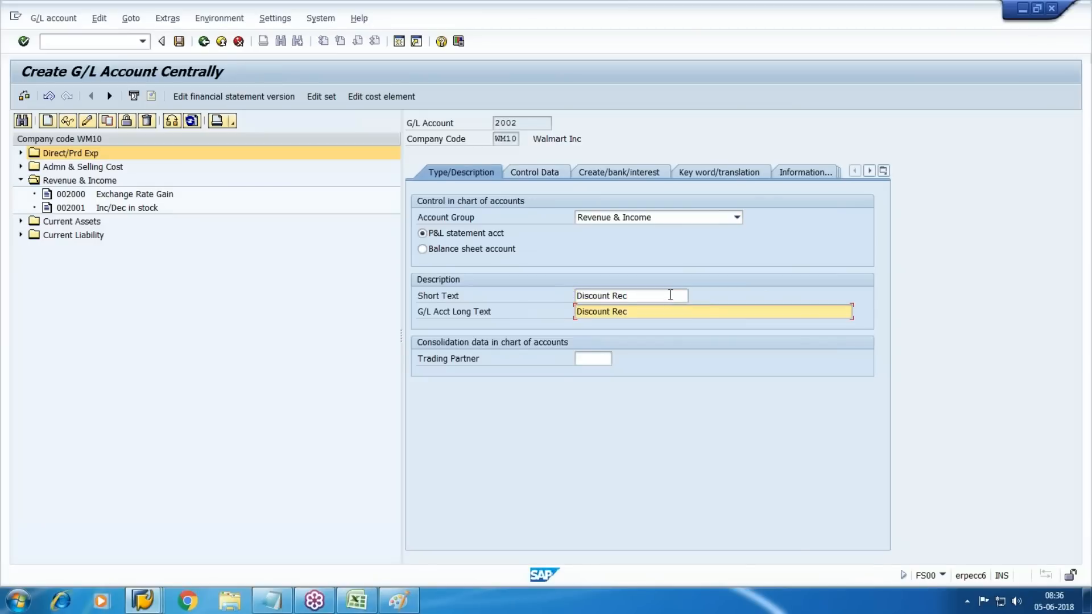
- In the account's control data, enable Only balances in local currency and Line item display, and choose a sort key
left_click(532, 173)
key("Tab")
key("space")
key("Tab")
key("Tab")
key("Tab")
key("Tab")
key("Tab")
key("Tab")
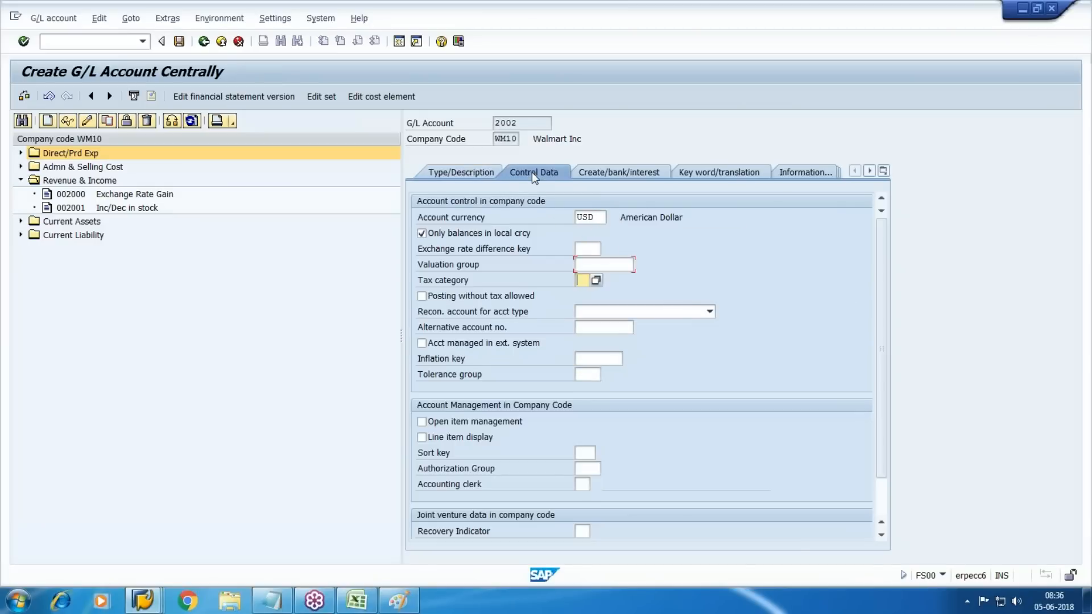
key("Tab")
key("Tab")
key("Tab")
key("Tab")
key("Tab")
key("space")
key("Tab")
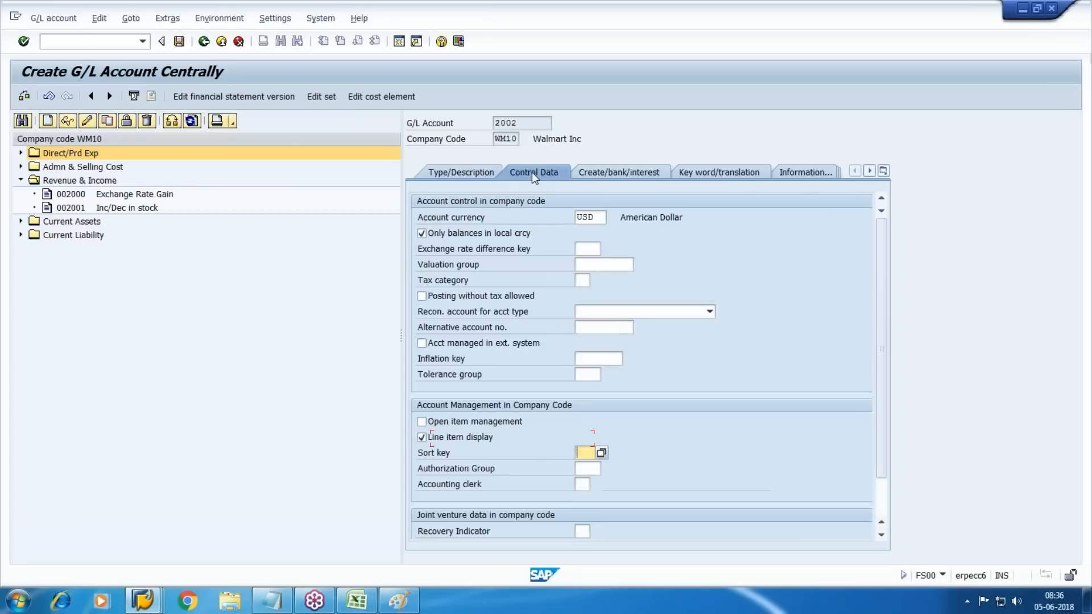
key("BackSpace")
key("Down")
key("Return")
- Assign field status group G001, enable Post automatically only and save the new G/L account
left_click(613, 166)
type("g")
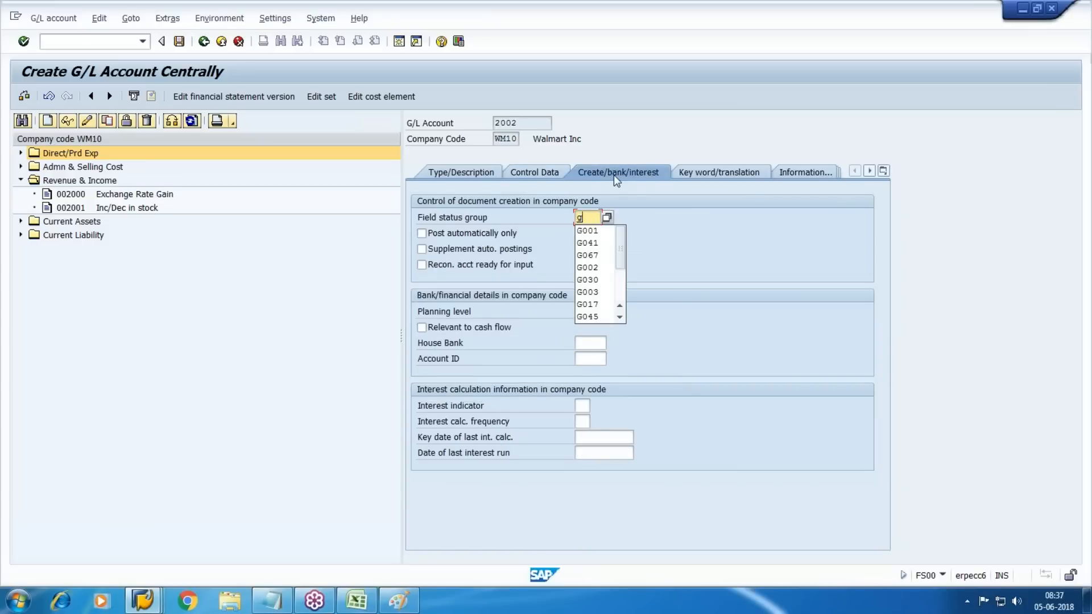
left_click(587, 231)
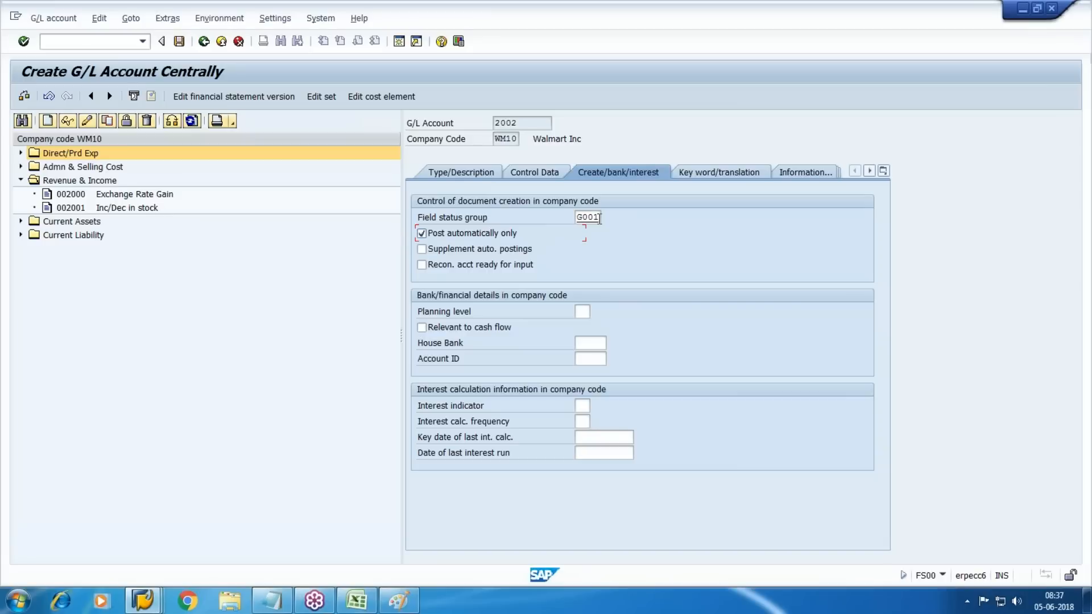
left_click(179, 41)
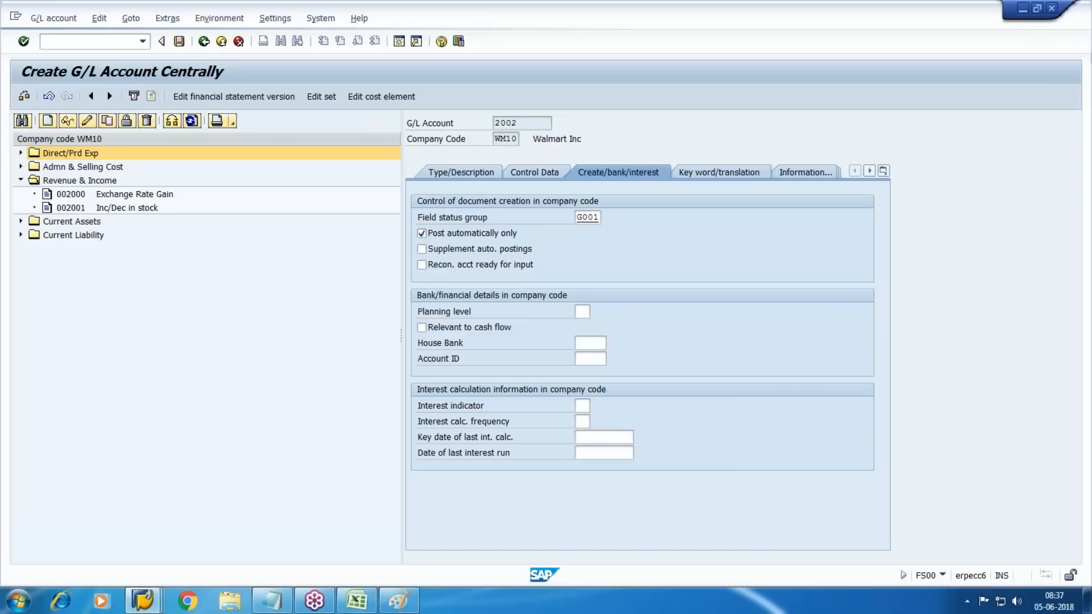
- Switch to the SAP Easy Access session, start Customizing - Edit Project and display the SAP Customizing Implementation Guide
left_click(409, 599)
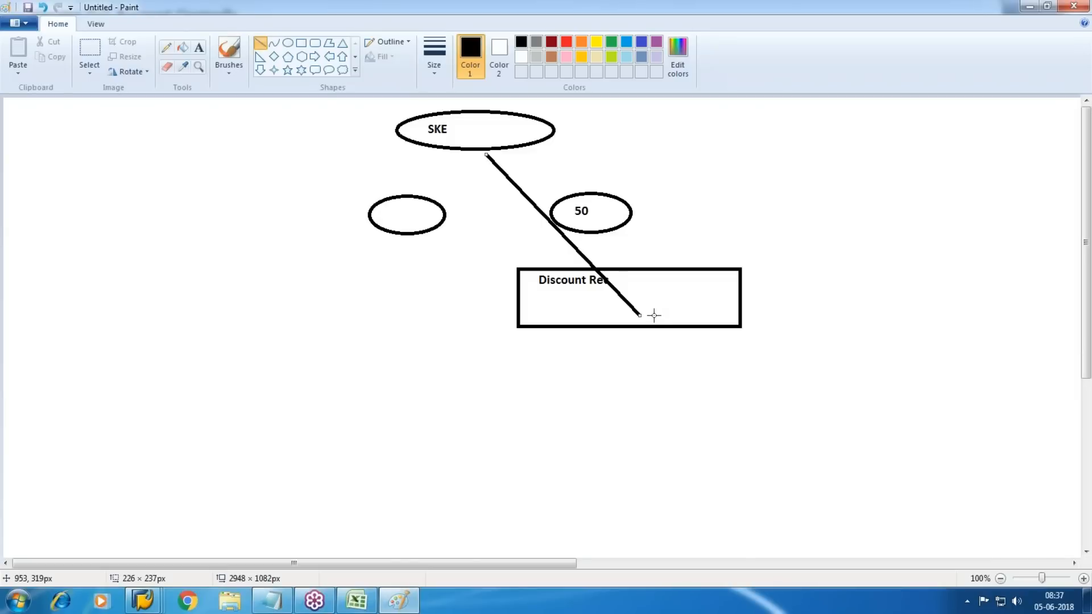
mouse_move(150, 598)
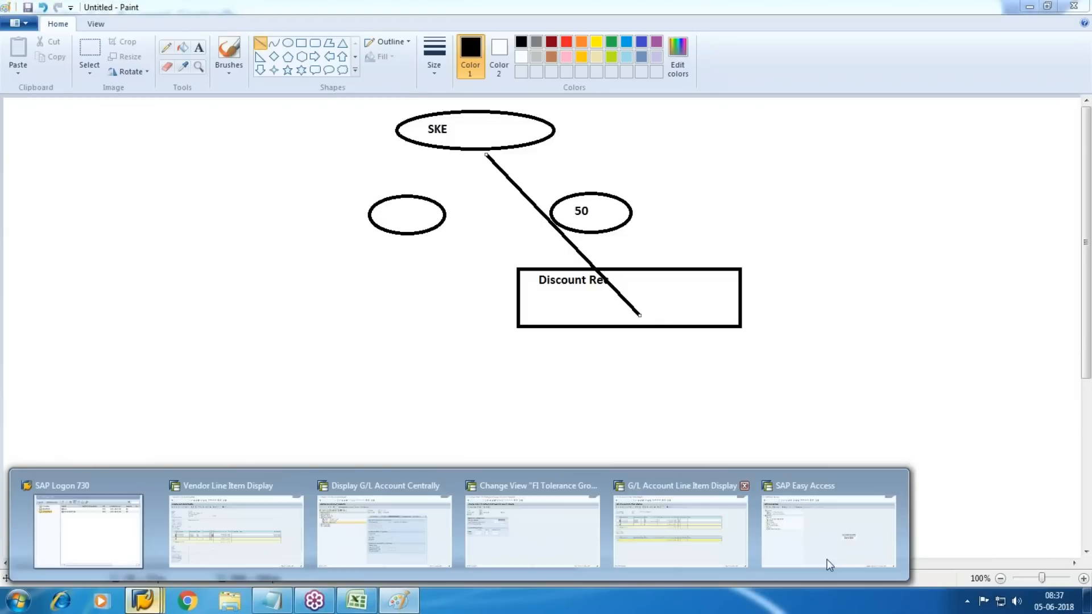
left_click(808, 546)
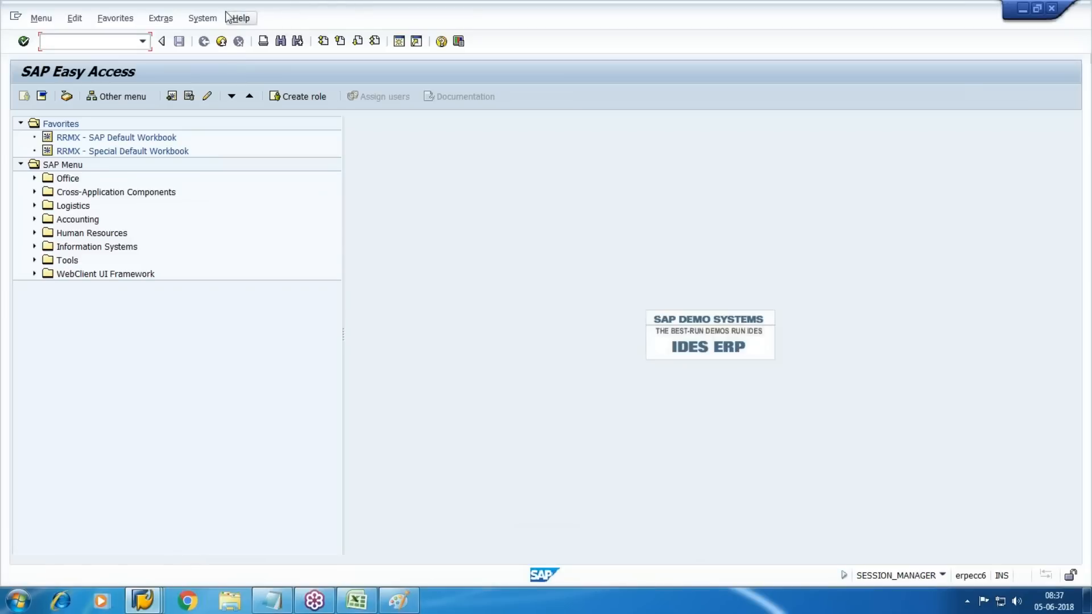
key("Return")
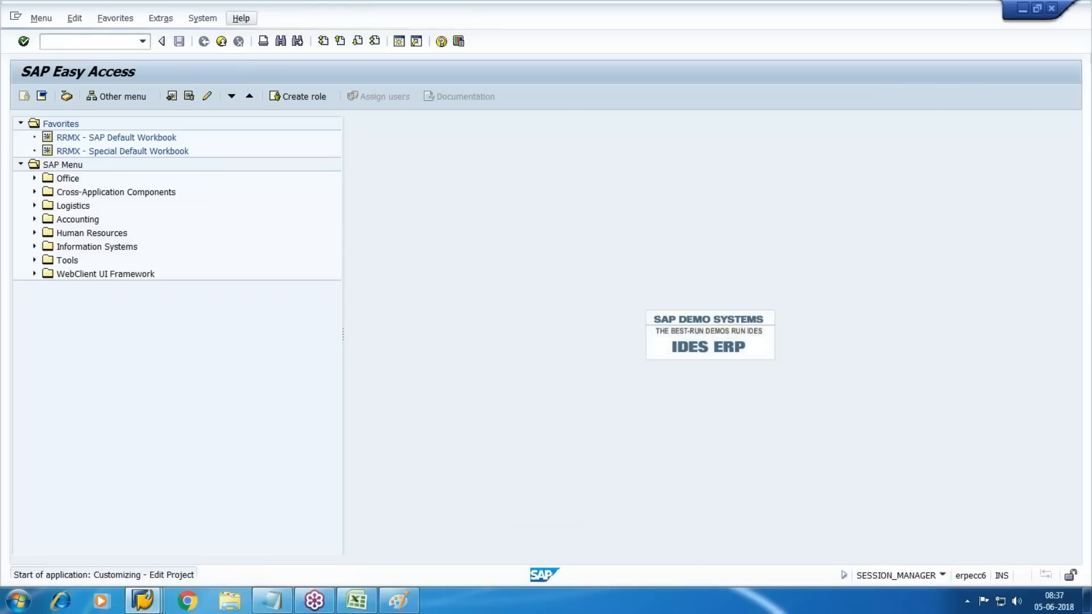
left_click(99, 103)
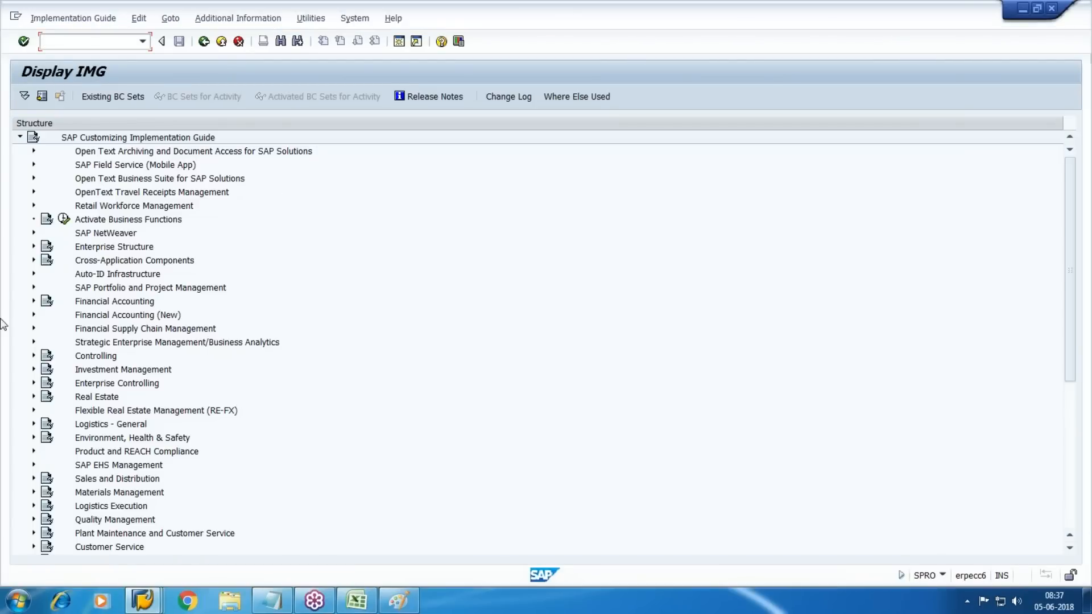
- Expand Financial Accounting (New), Accounts Receivable and Accounts Payable, Business Transactions, Outgoing Payments and Outgoing Payments Global Settings
left_click(34, 314)
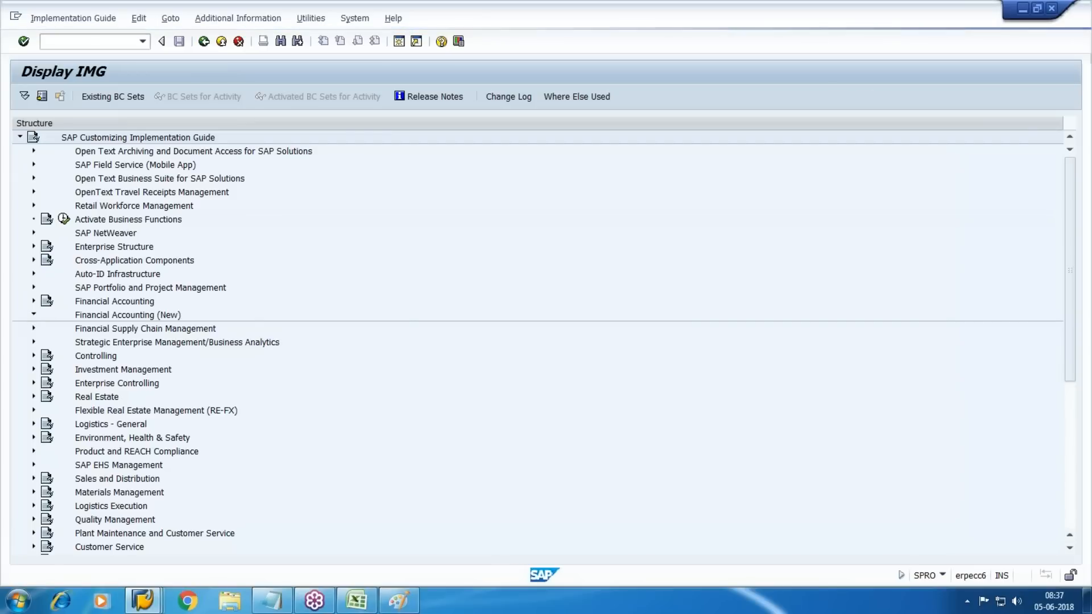
left_click(179, 286)
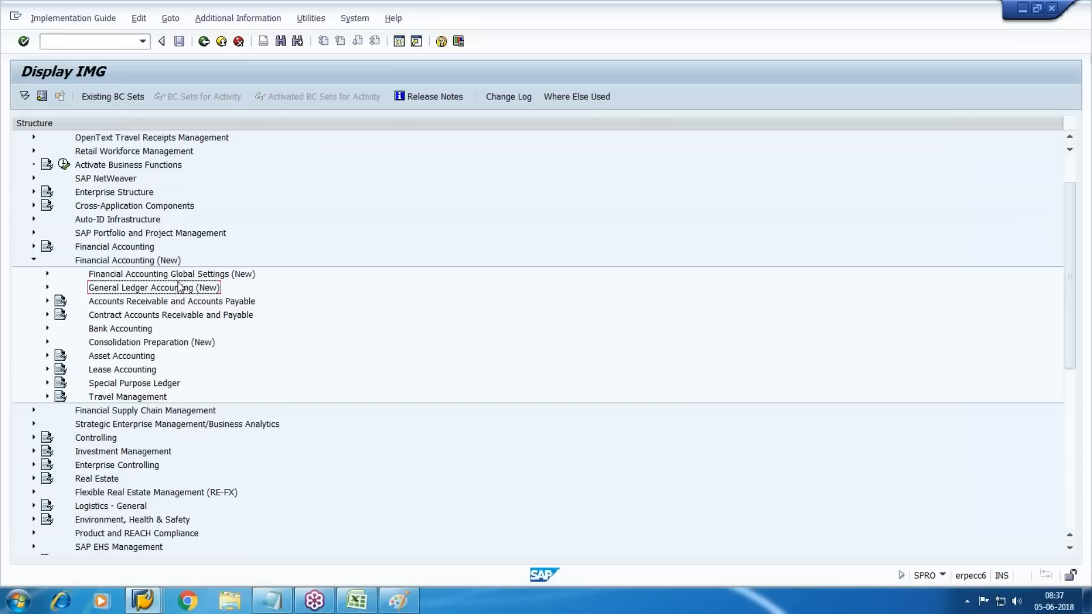
scroll(173, 292, "down", 1)
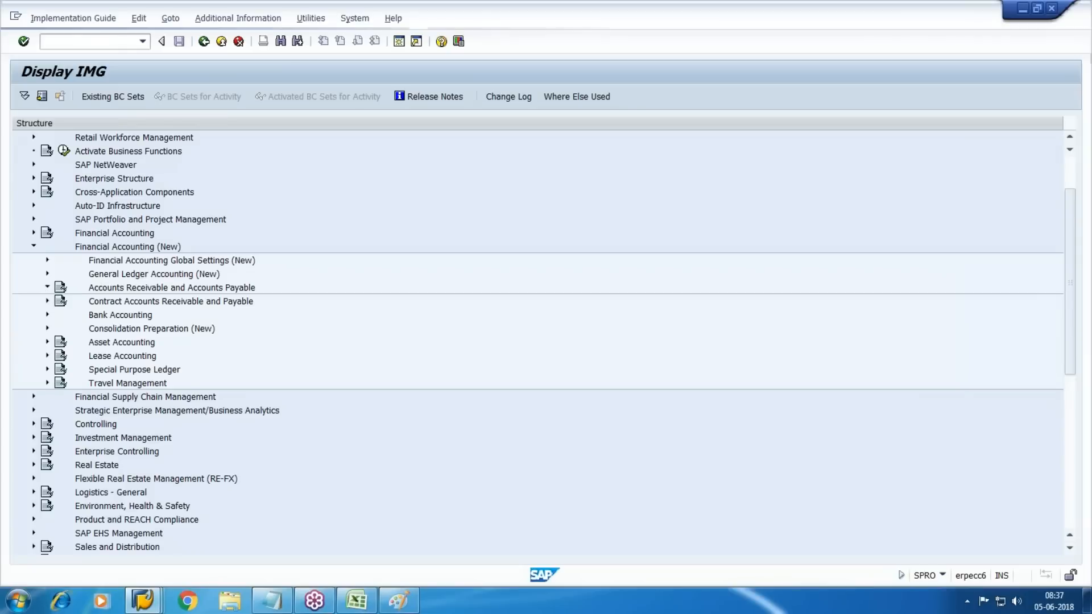
left_click(48, 287)
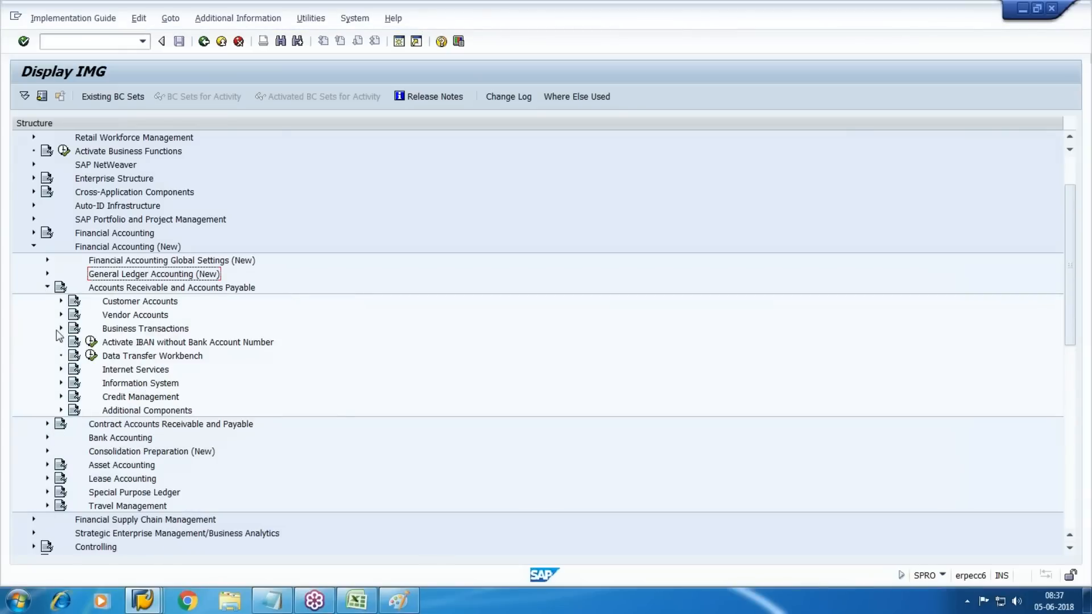
left_click(60, 328)
left_click(164, 261)
left_click(74, 260)
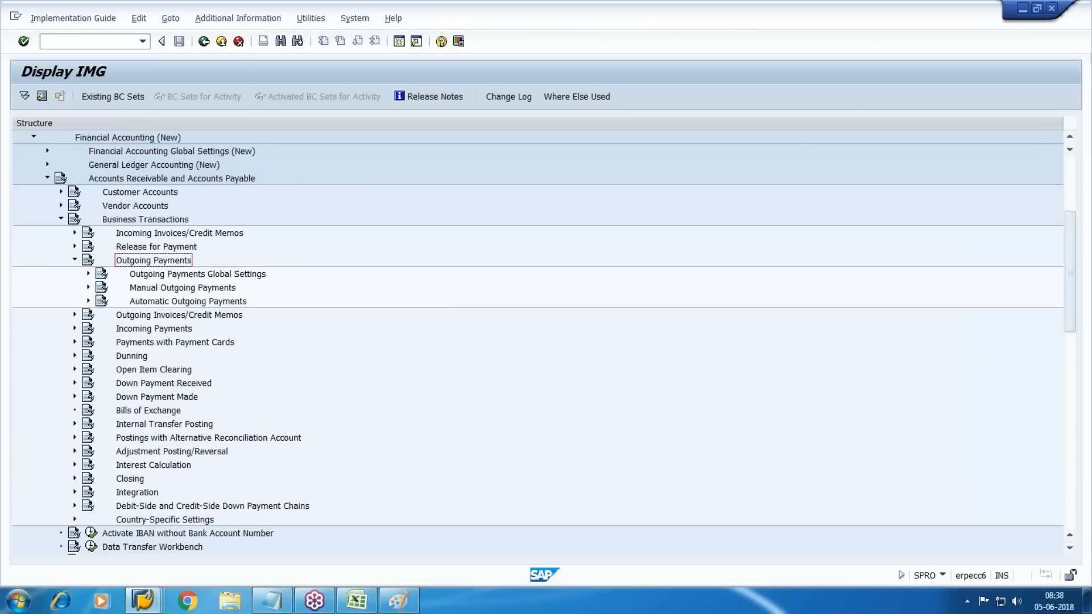
left_click(209, 274)
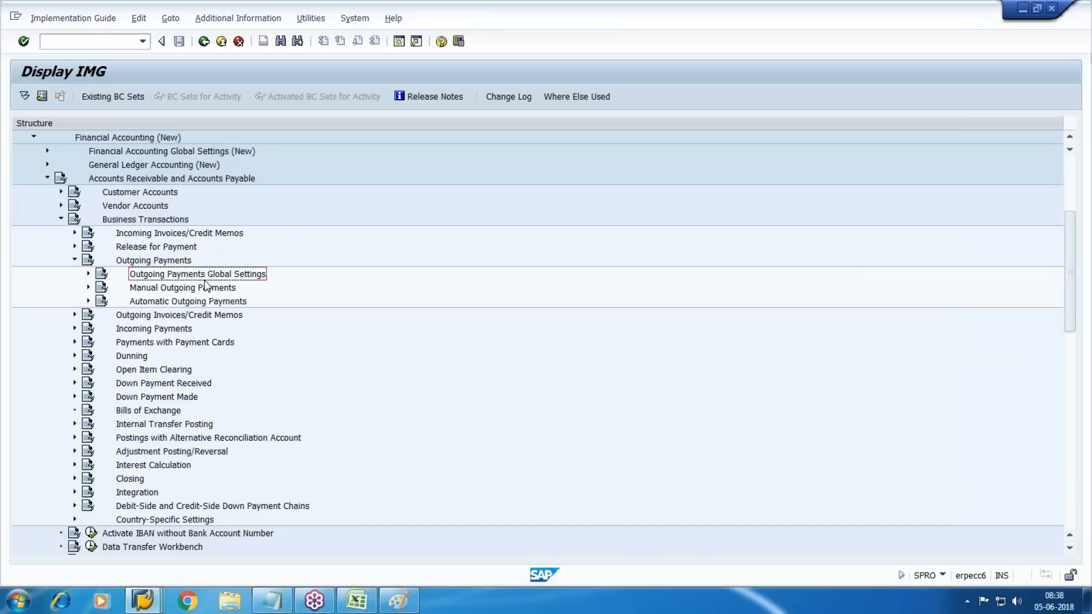
left_click(89, 274)
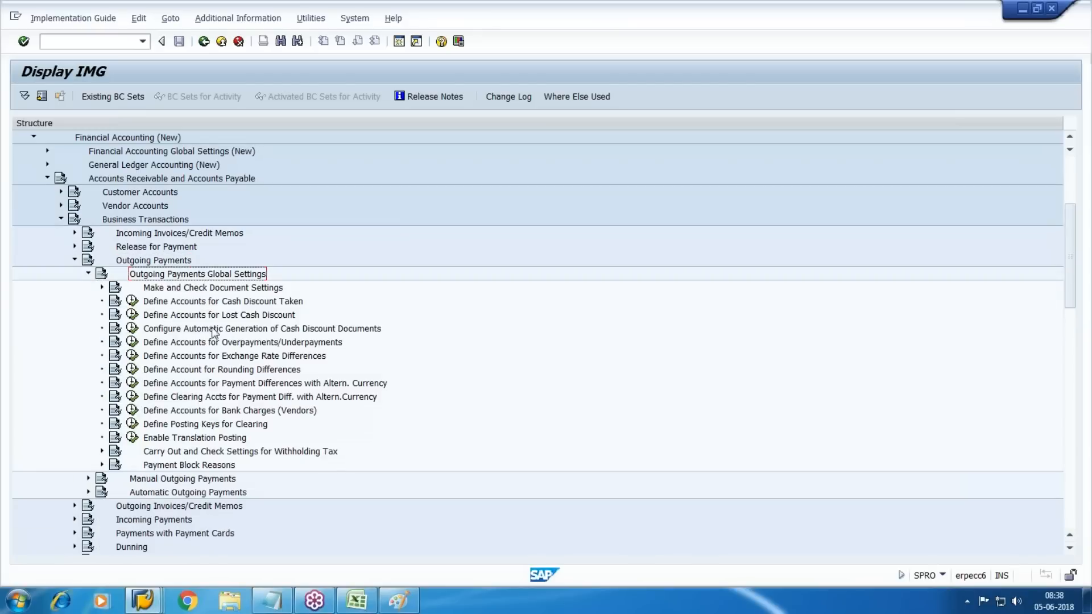
- Open Define Accounts for Cash Discount Taken for chart of accounts WM10 and save the SKE rules
left_click(213, 302)
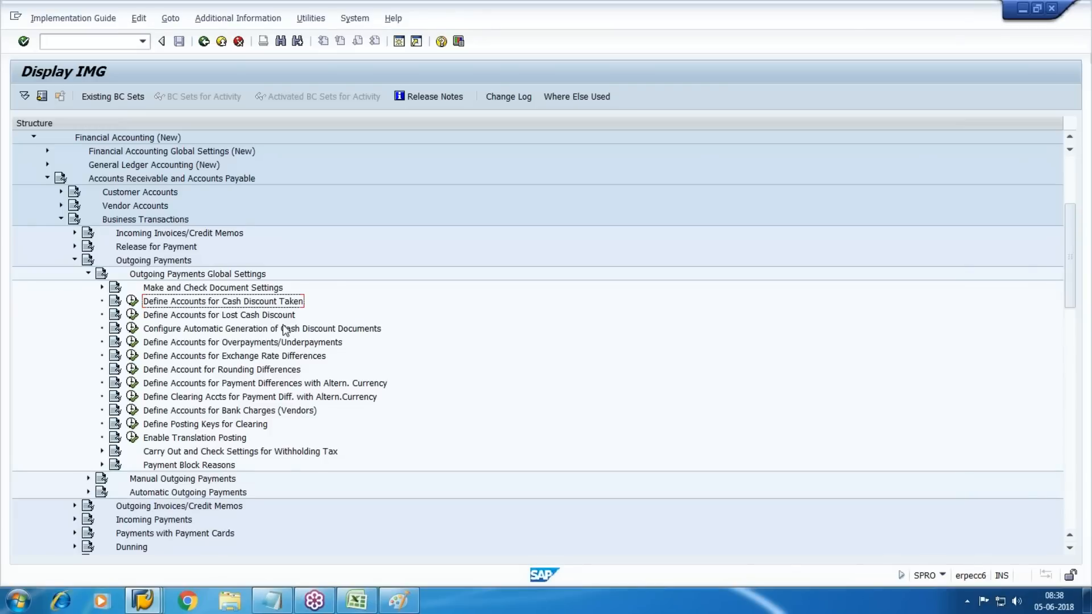
left_click(132, 301)
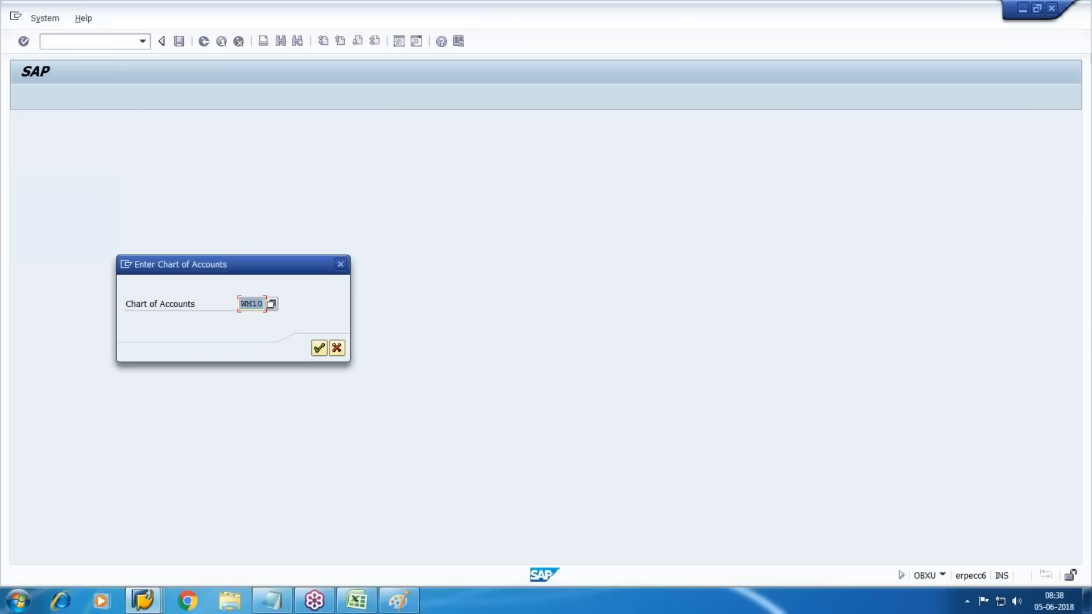
key("Return")
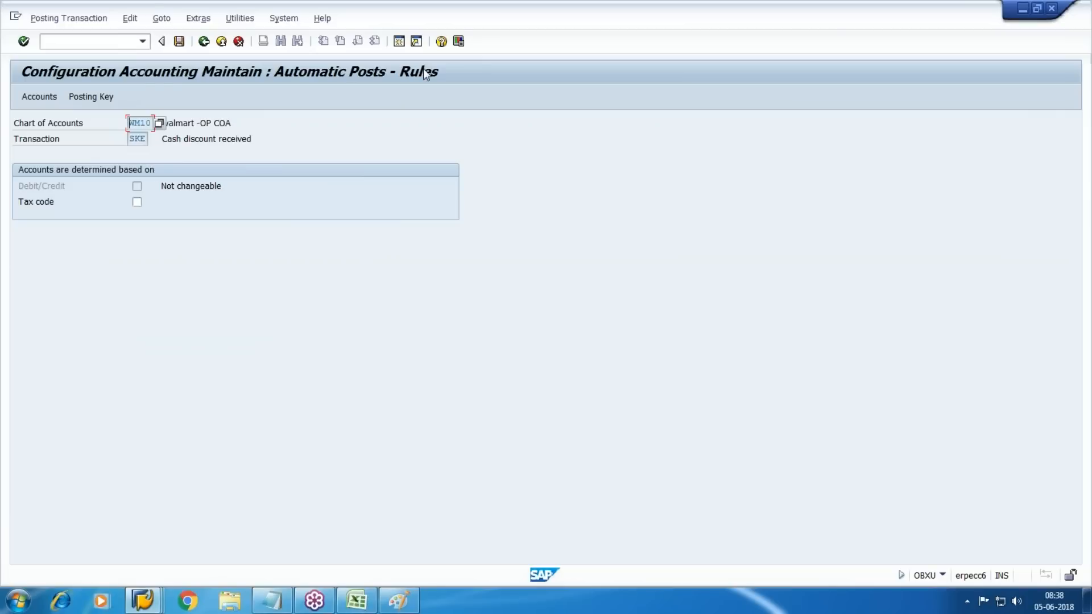
left_click(39, 97)
left_click(179, 41)
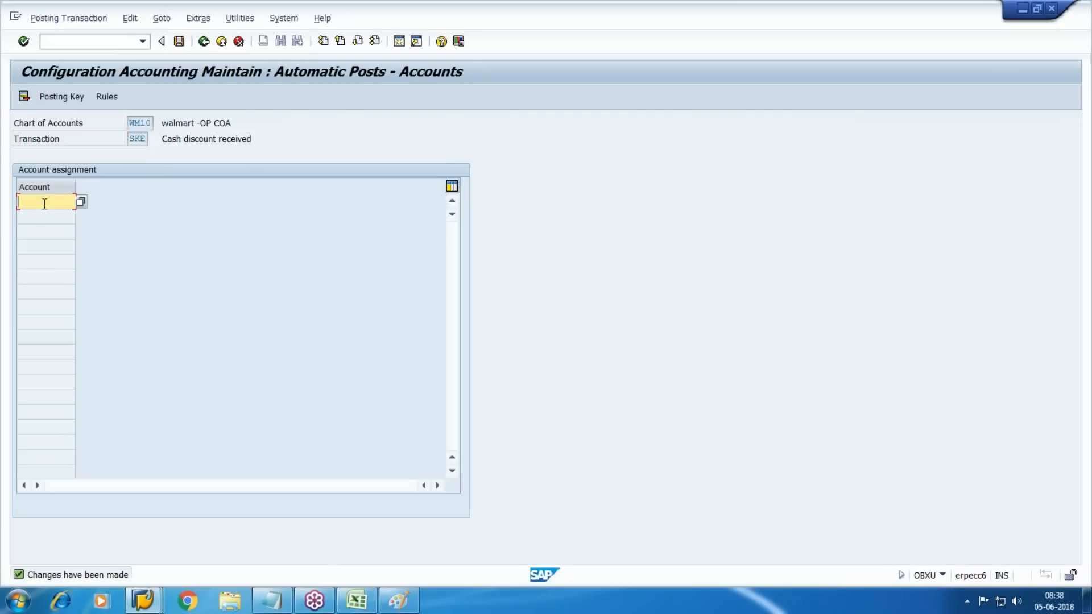
- Check the new discount account in the G/L account session, then assign account 2002 to cash discount received (SKE) and save
key("alt+Tab")
key("alt+Tab")
left_click(143, 602)
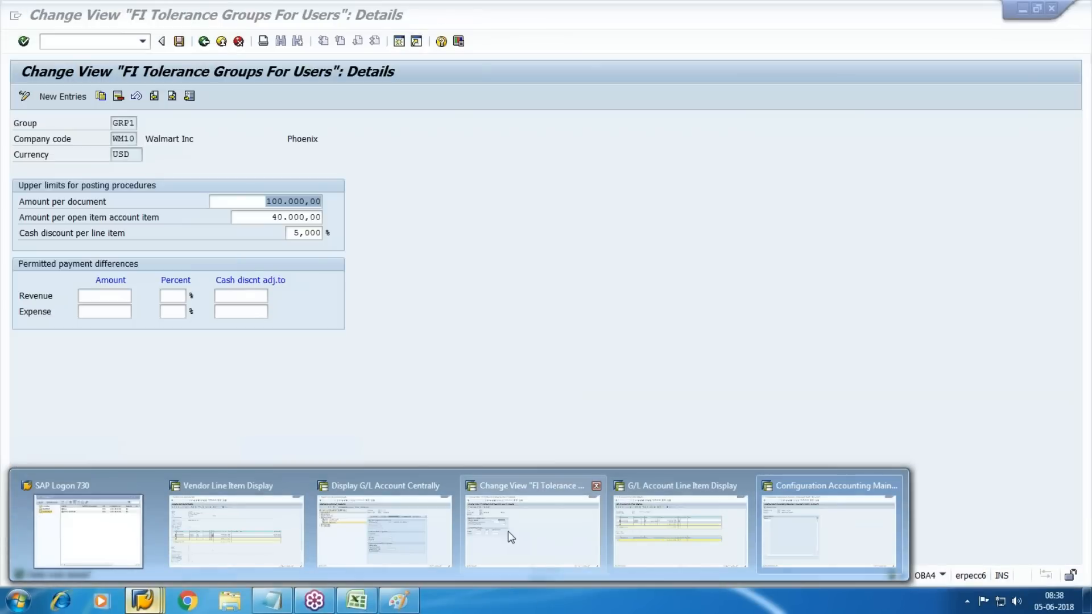
left_click(392, 529)
key("alt+Tab")
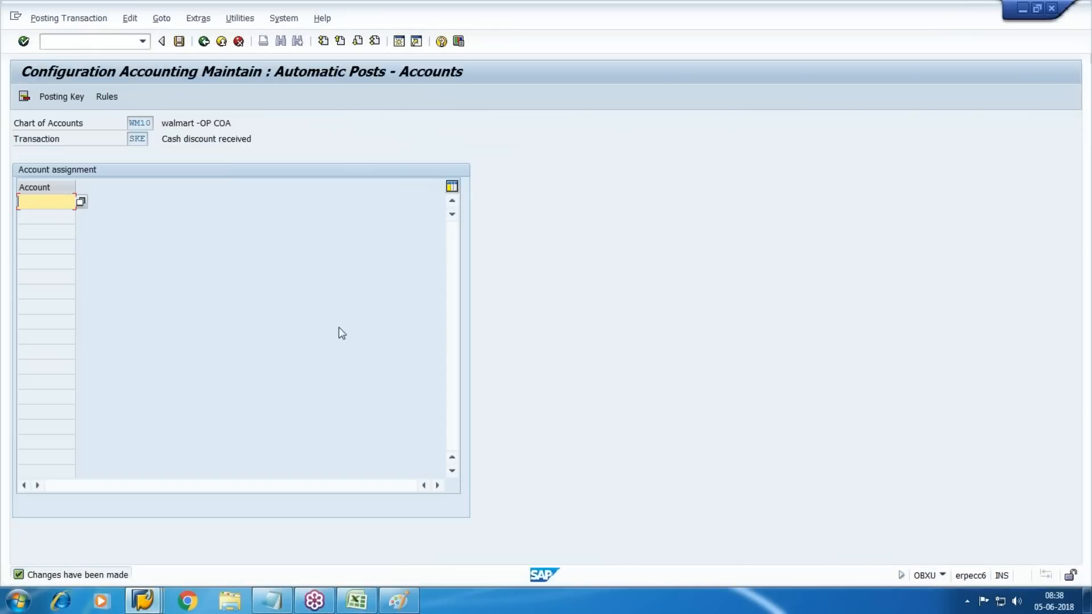
key("alt+Tab")
key("alt+Tab")
type("2002")
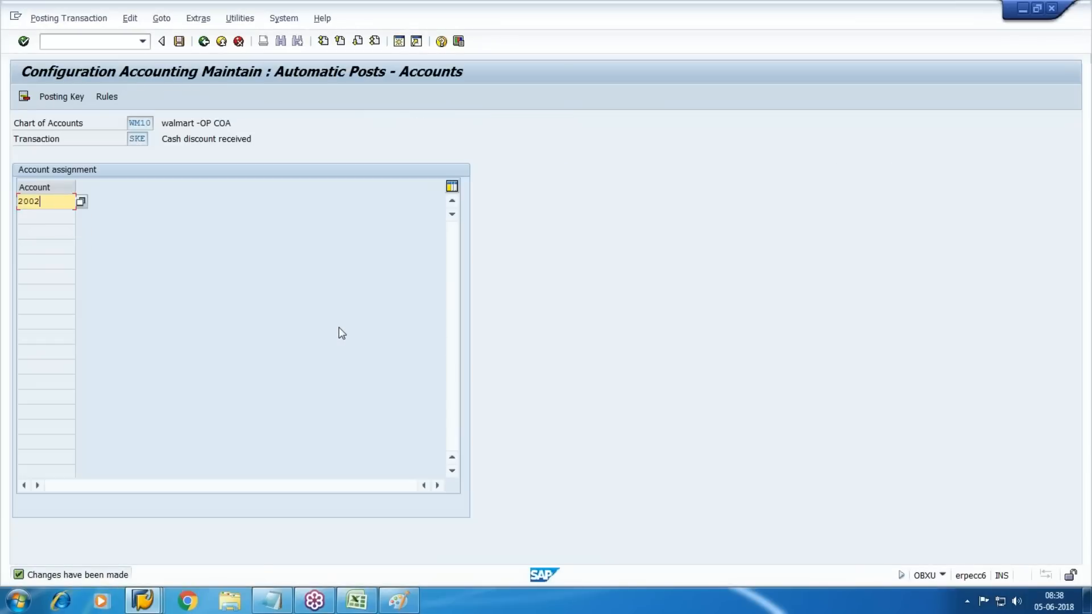
key("Return")
key("ctrl+s")
key("Return")
- Review the posting keys for transaction SKE and return to the Implementation Guide
left_click(80, 97)
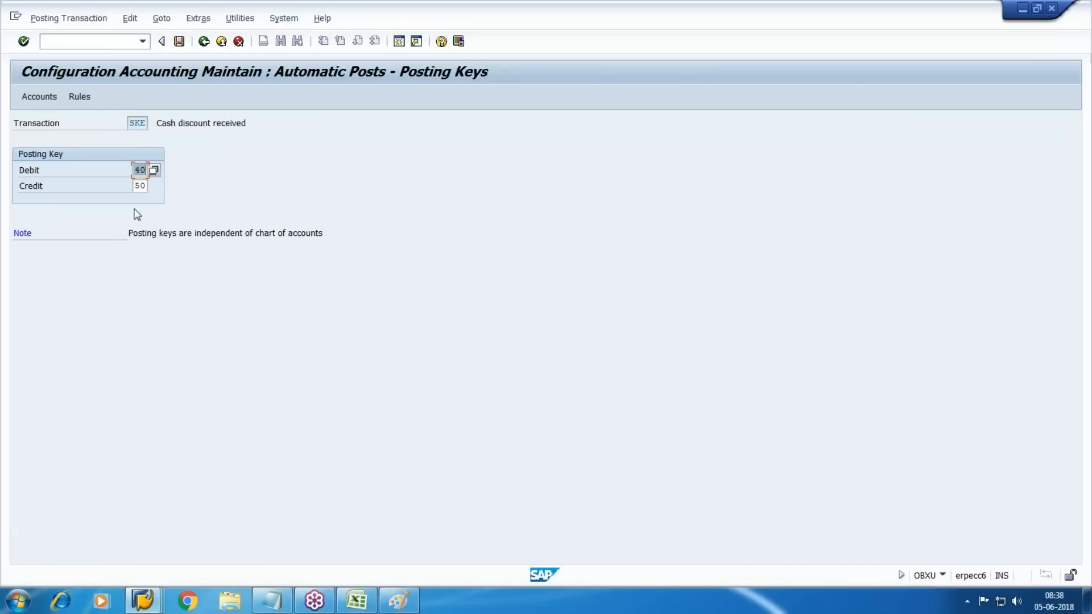
left_click(80, 97)
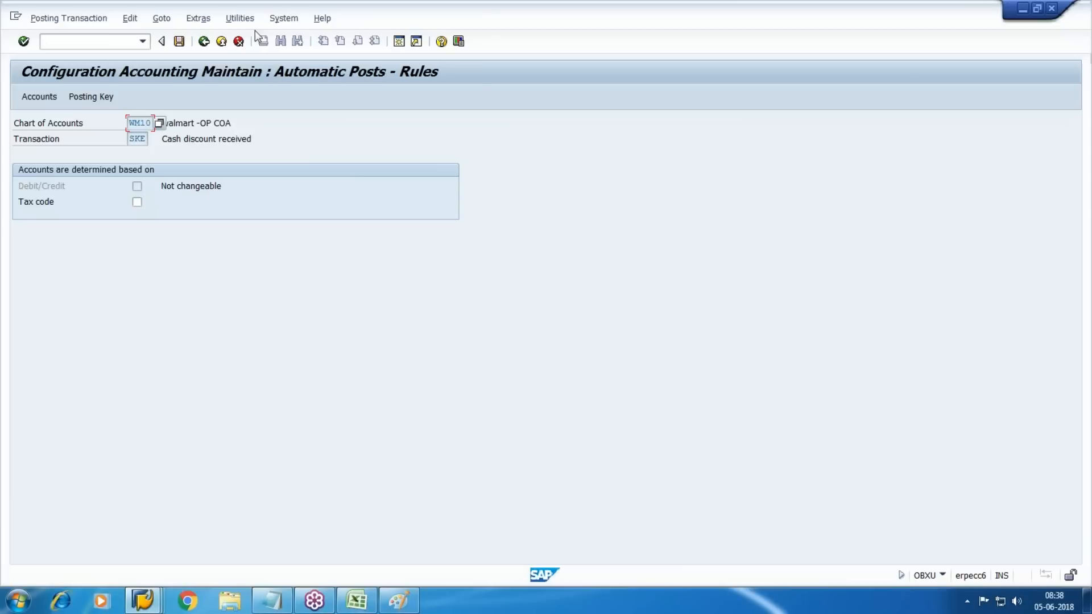
left_click(237, 42)
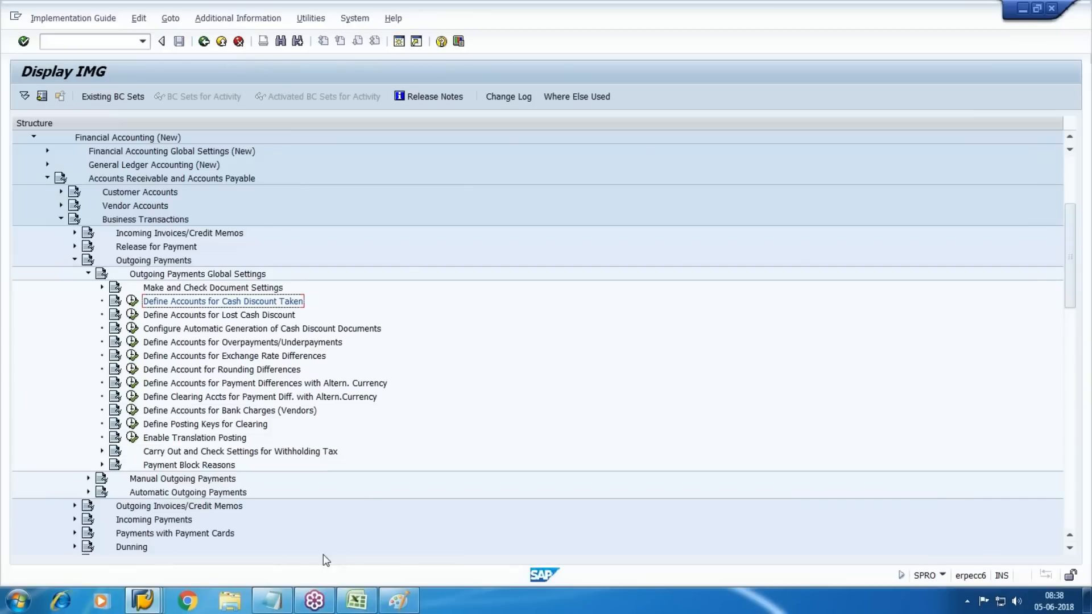
- Switch to the FI Tolerance Groups session and start transaction F-53 for posting outgoing payments
left_click(133, 606)
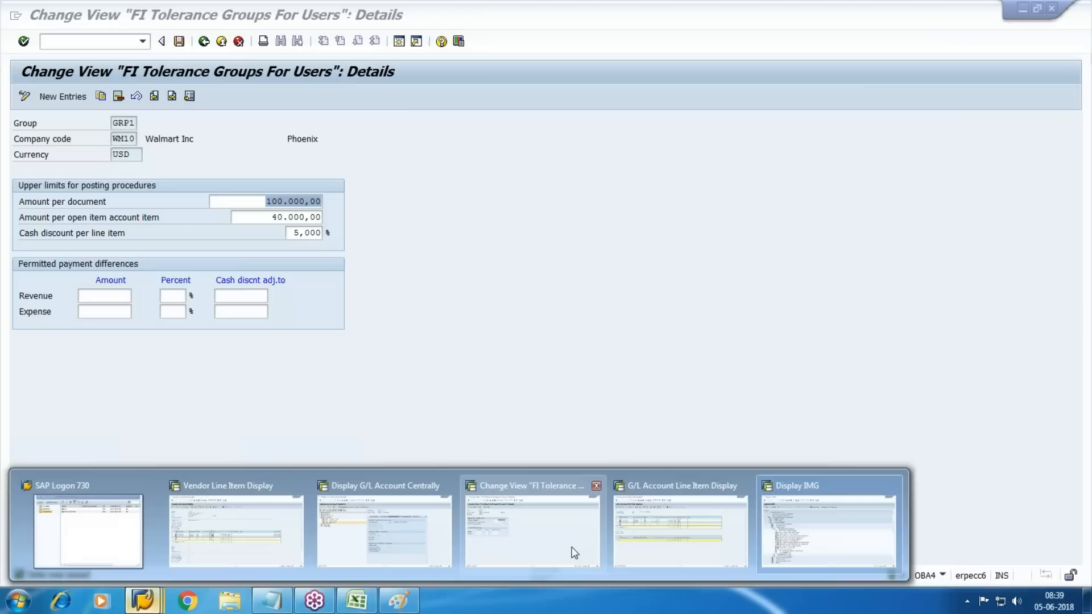
mouse_move(574, 552)
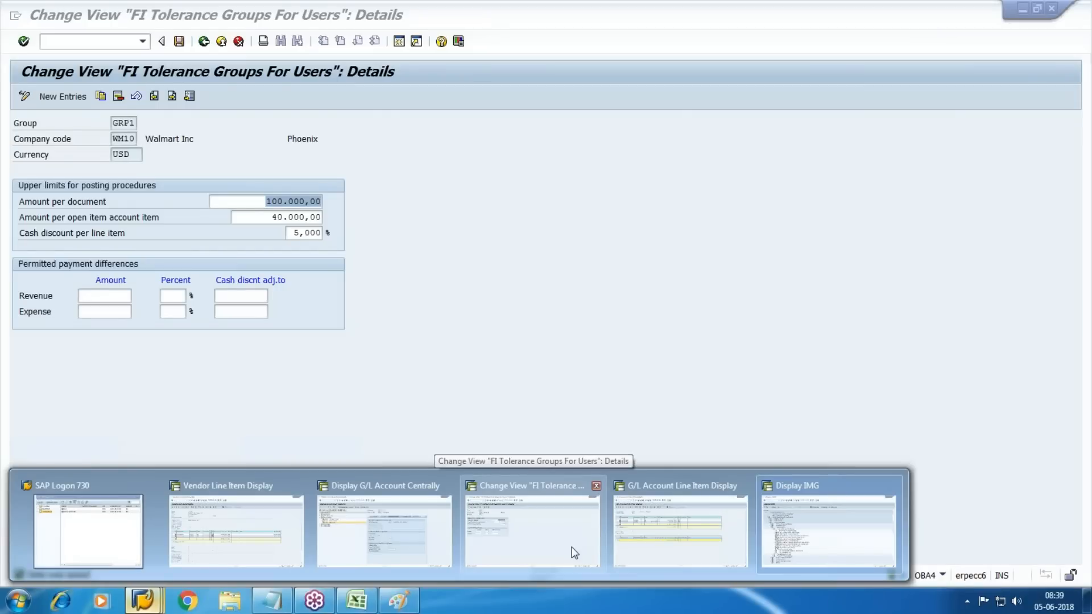
left_click(573, 550)
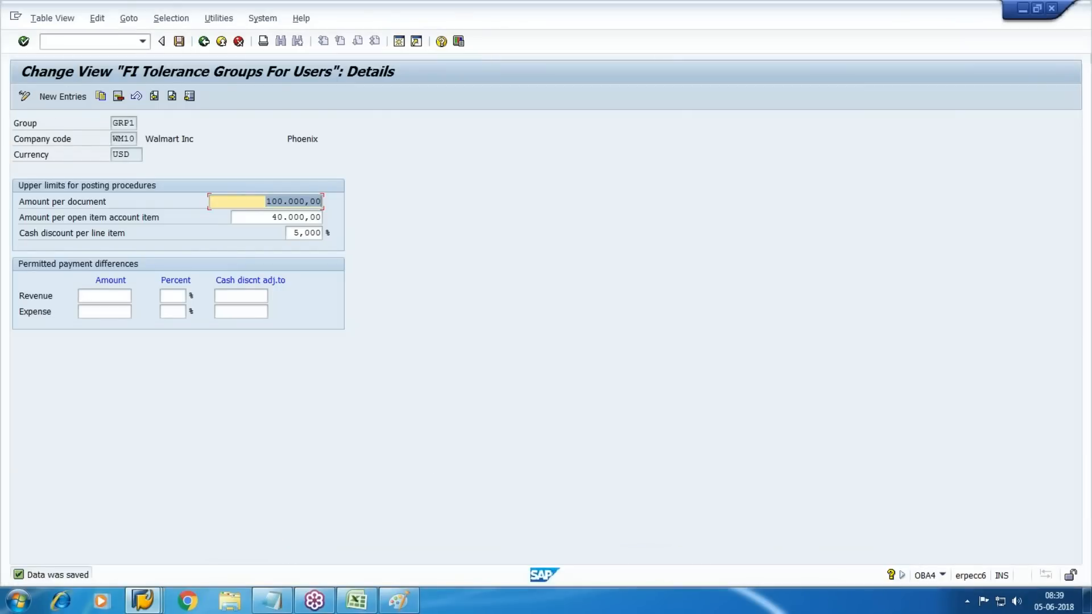
left_click(74, 43)
type("/nfs00")
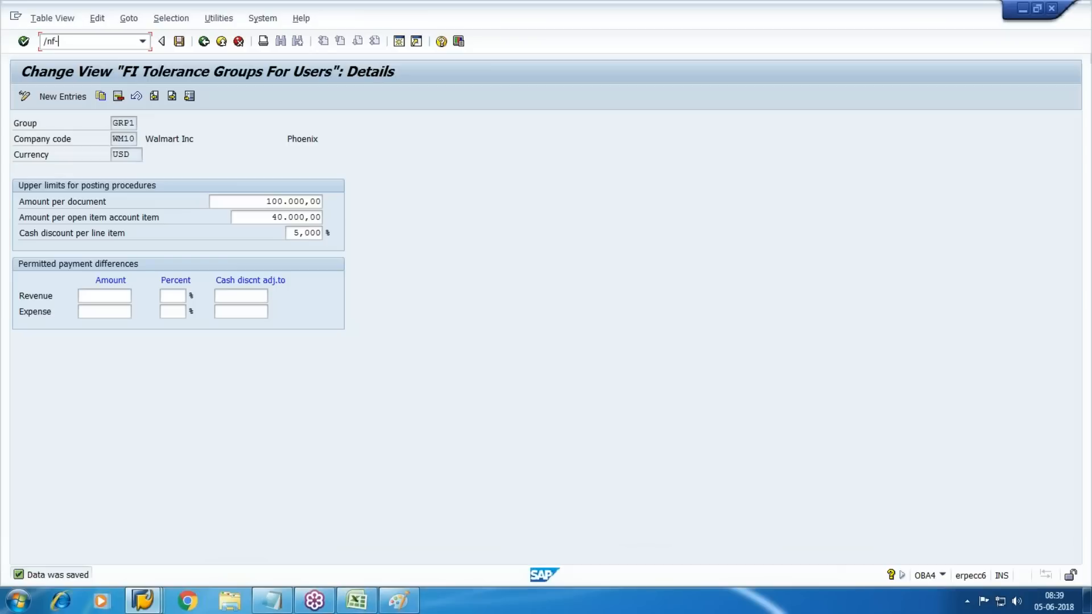
key("Return")
- Set the document date to 04.06.2018 and the clearing text to Vendor Payments with discount
type("04")
key("Return")
key("Tab")
key("Tab")
key("Tab")
key("Tab")
key("Tab")
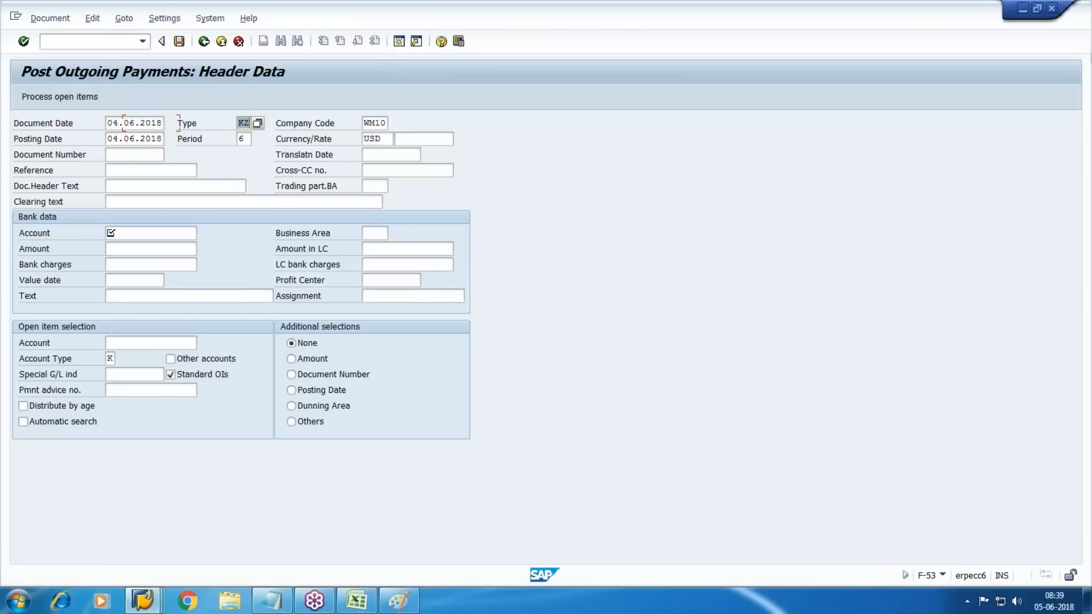
key("Tab")
key("Tab")
key("Tab")
key("Tab")
type("vendor")
key("Down")
key("Down")
key("Down")
key("Return")
- Select account 3000 as the bank account for the outgoing payment
key("Tab")
key("Tab")
key("shift+Tab")
key("F4")
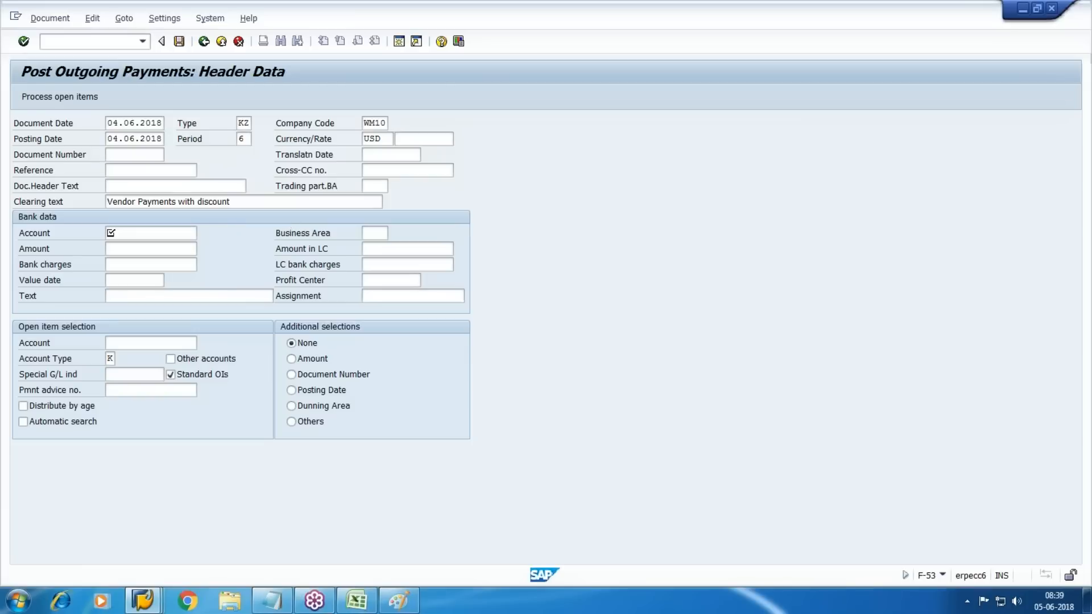
key("Return")
key("Down")
key("Down")
key("Down")
key("Down")
key("Down")
key("Down")
key("Down")
key("Down")
key("Down")
key("Down")
key("Down")
key("Down")
key("Down")
key("Down")
key("Up")
key("Return")
key("Tab")
key("Tab")
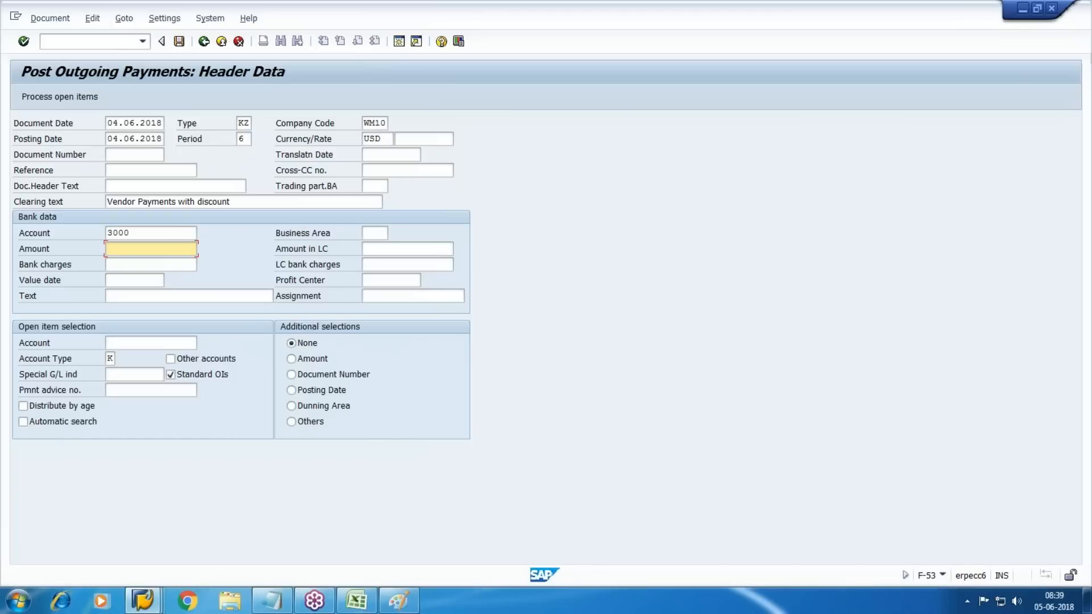
- Enter 1 as the bank amount and payment as the bank item text of the outgoing payment
type("1")
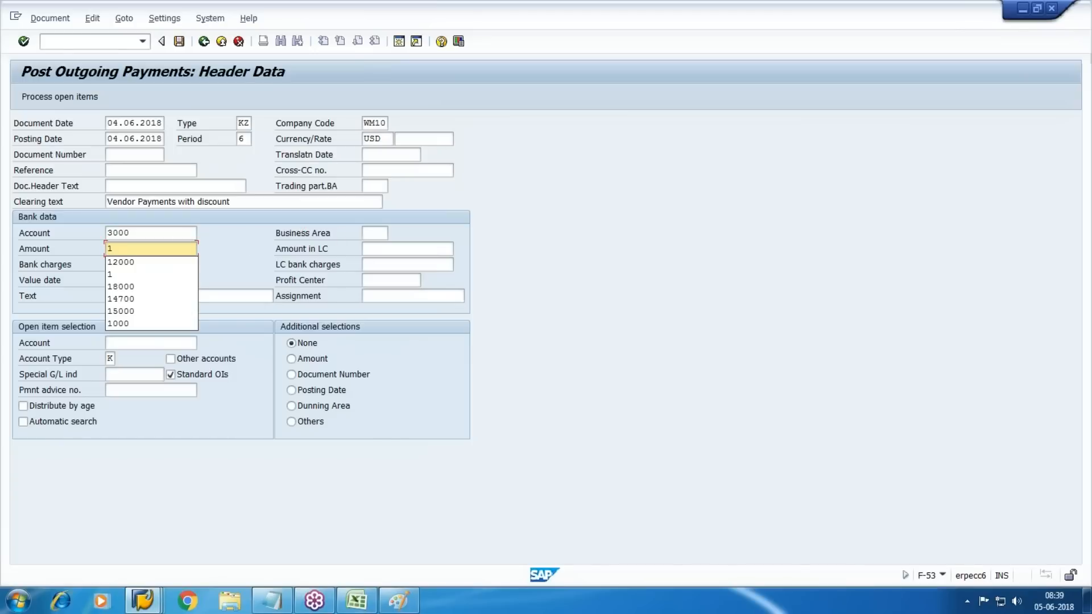
key("Tab")
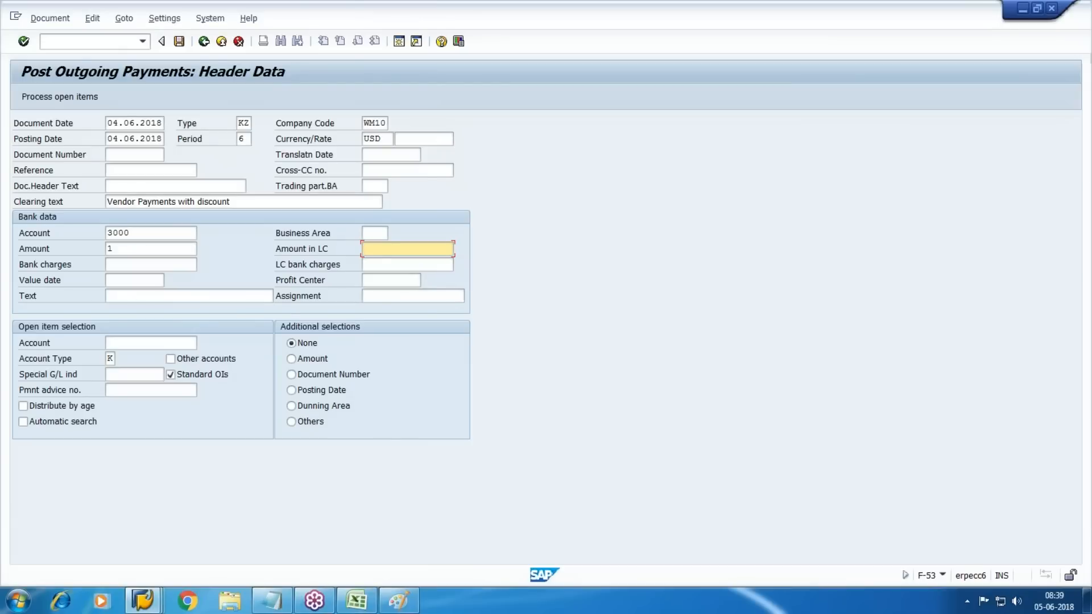
key("Tab")
key("Tab")
key("Tab")
key("Tab")
key("Tab")
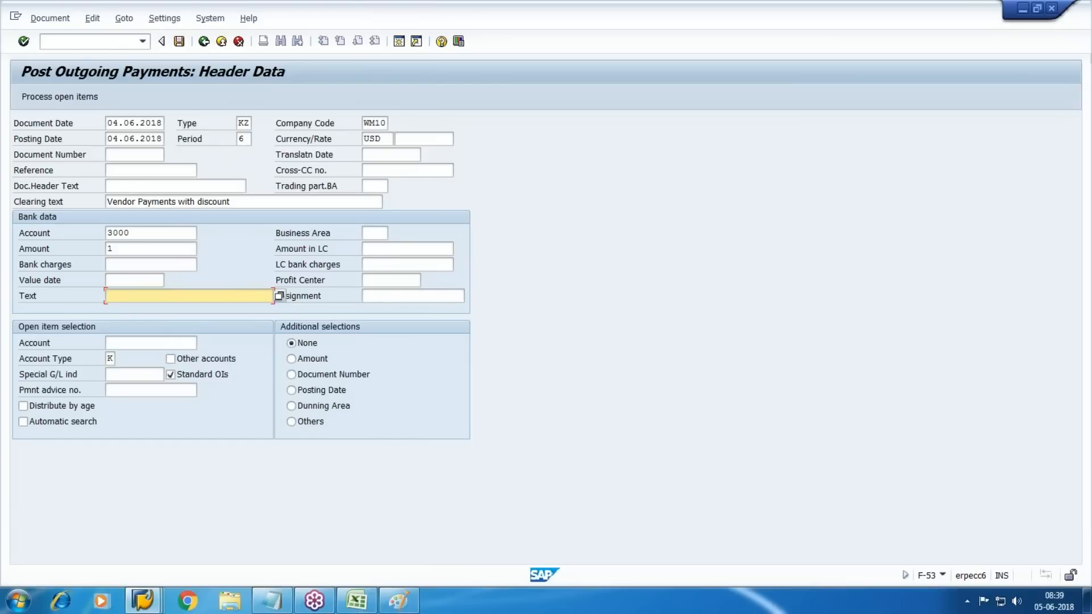
type("pay")
key("Down")
key("Return")
key("Tab")
key("Tab")
key("alt+d")
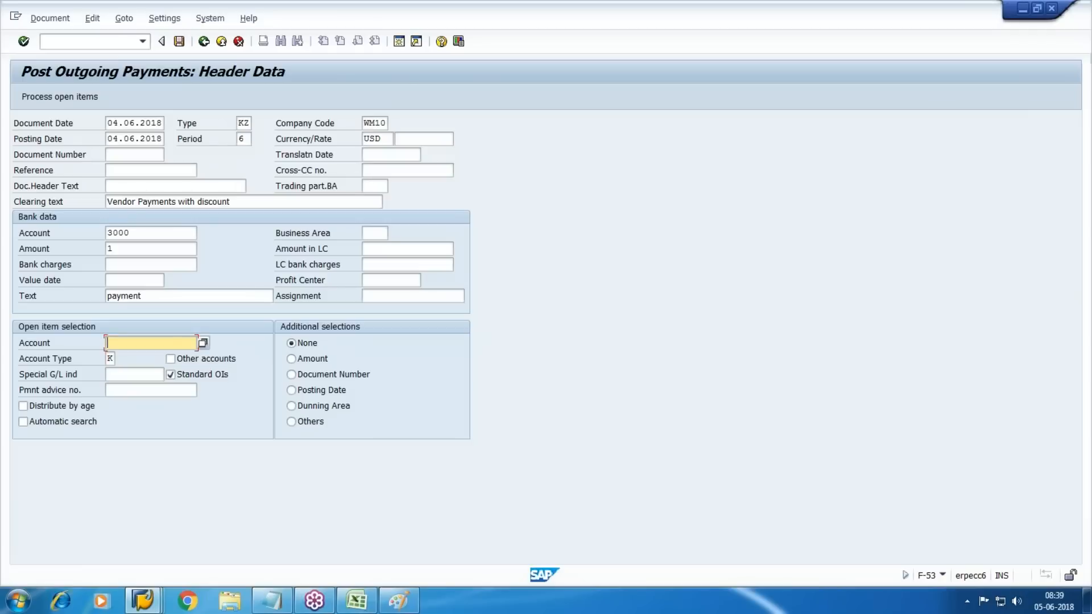
- Select the Walmart Mat Vendor account for open item selection and process its open items
key("F4")
key("Return")
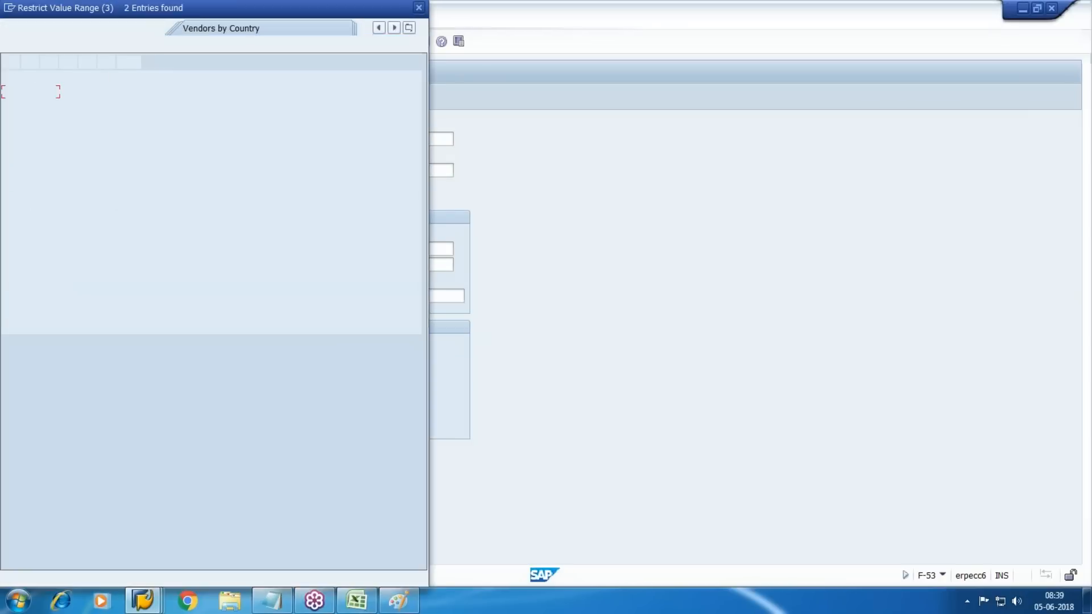
key("Return")
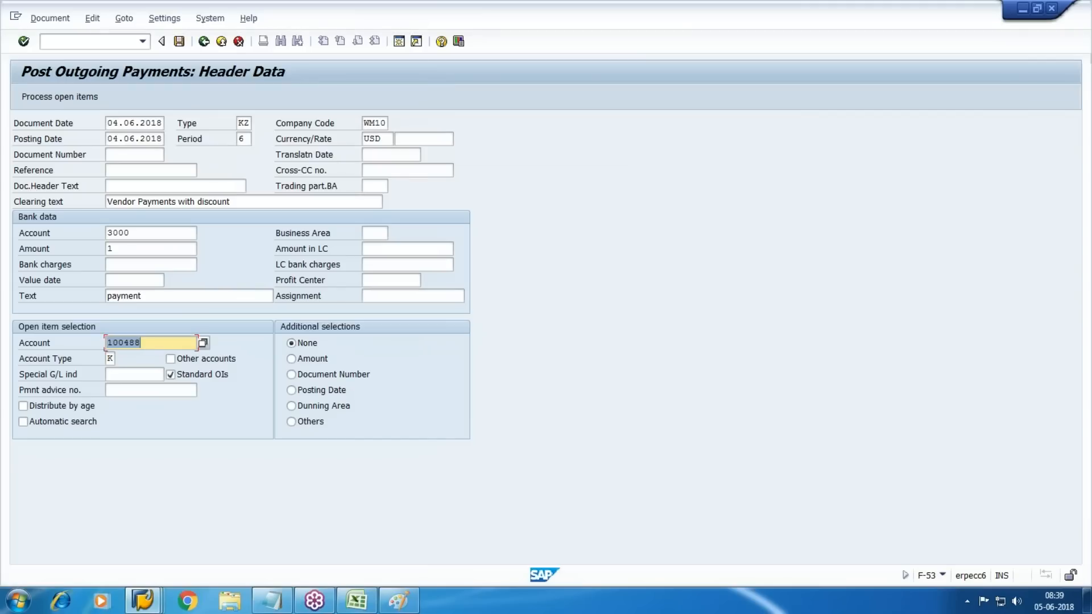
key("Return")
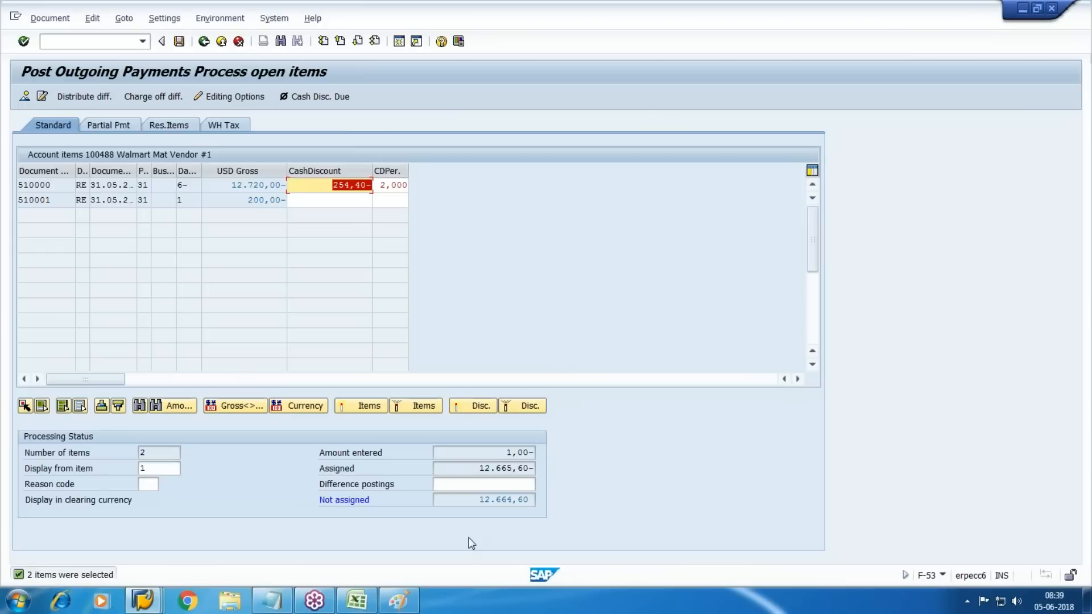
- Switch to Excel to compare the ZWM1 discount terms with the cash discount, then return to SAP to check the assigned amount
left_click(357, 601)
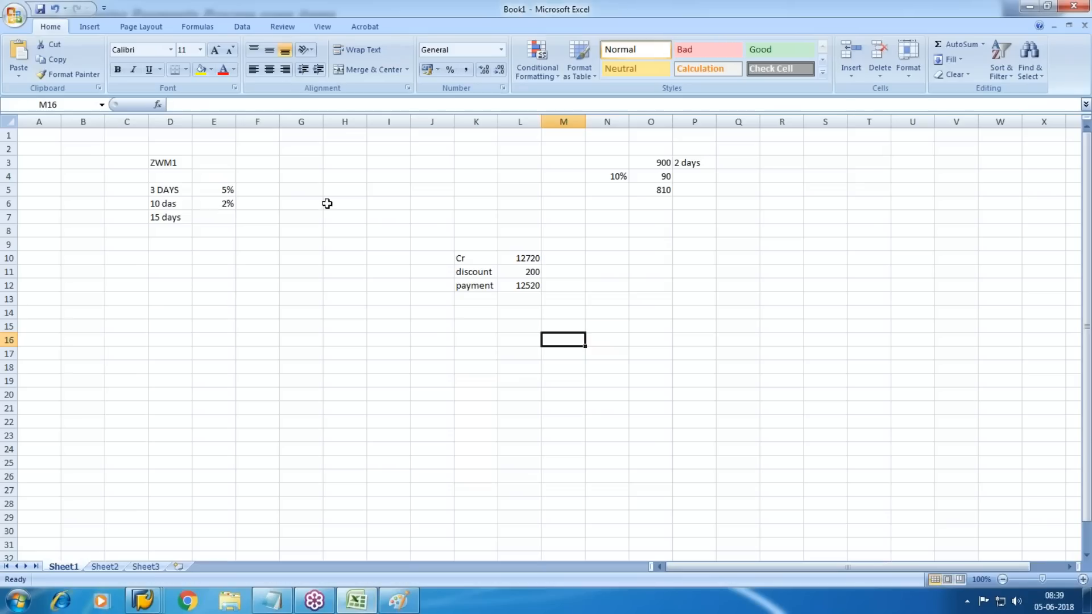
key("alt+Tab")
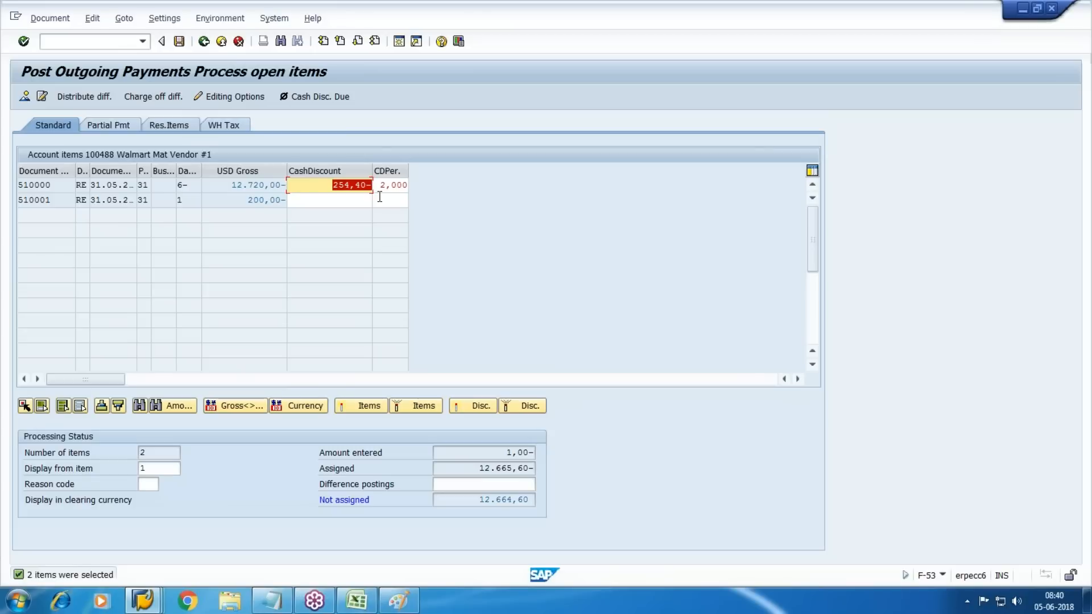
left_click(483, 469)
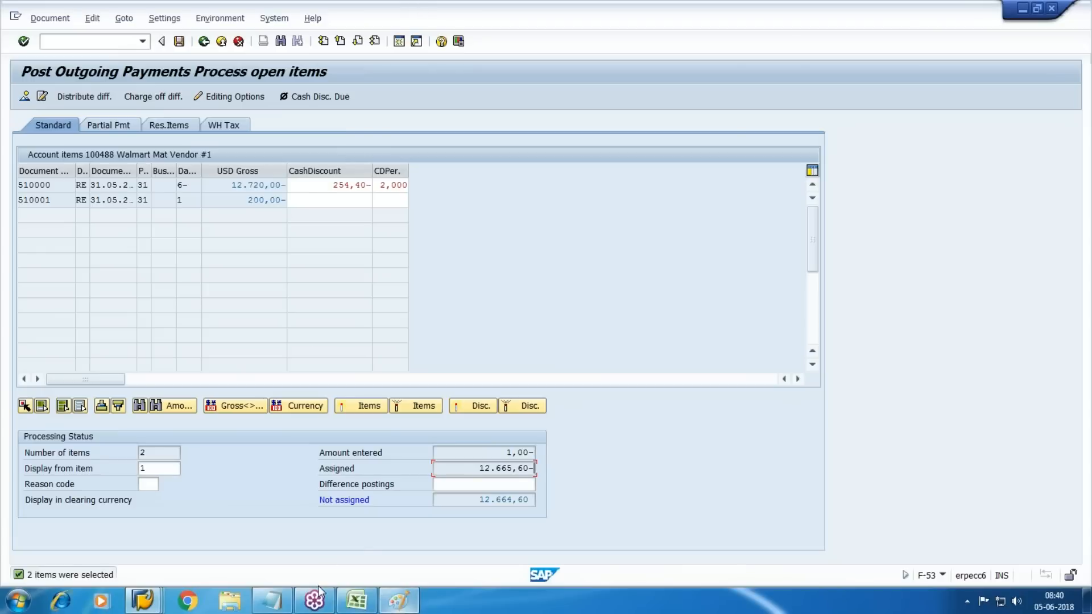
- Switch to Calculator, compute 12720 + 200 - 254.4, and return to SAP to compare the result with the assigned amount
left_click(18, 601)
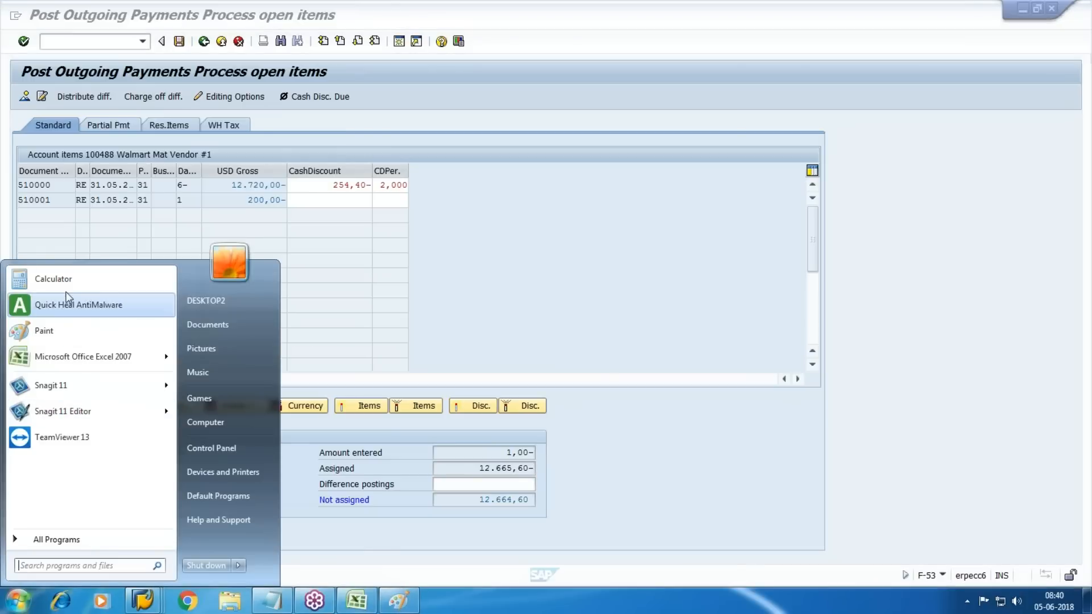
left_click(53, 279)
type("1272")
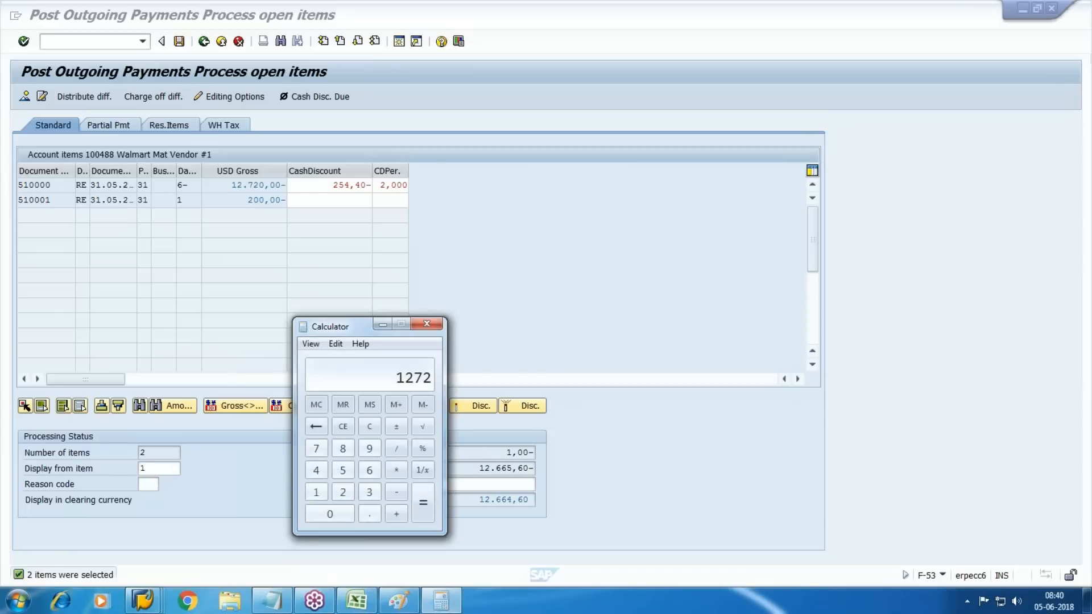
type("0 + 200")
key("Return")
type("- 24")
key("BackSpace")
key("BackSpace")
type("254.")
type("4")
key("Return")
left_click(687, 204)
left_click(529, 453)
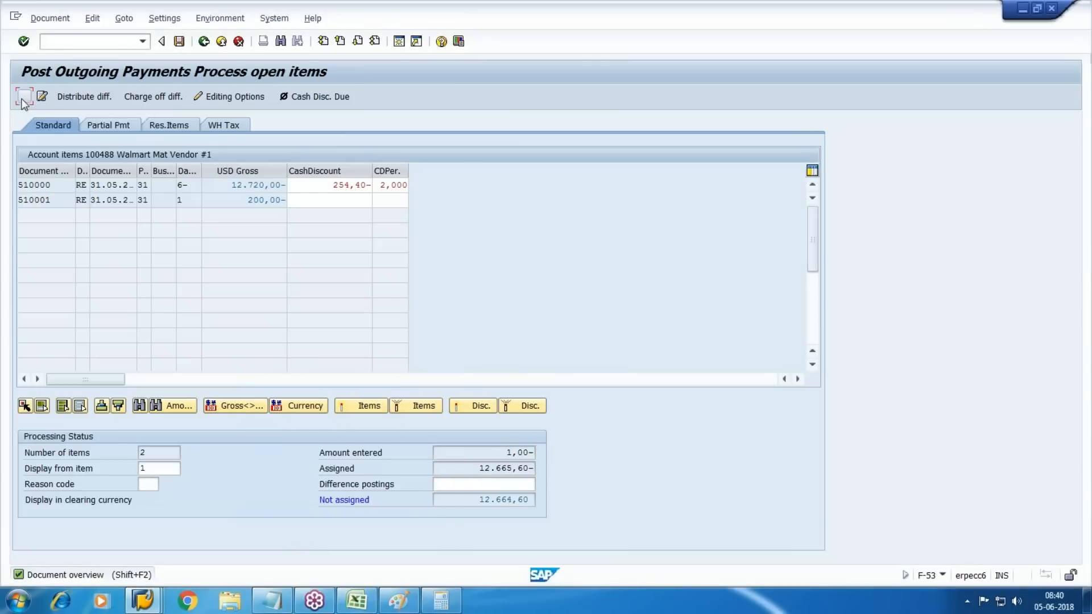
- Open the cash line item from the document overview and set its amount to 12665,60 USD
left_click(24, 97)
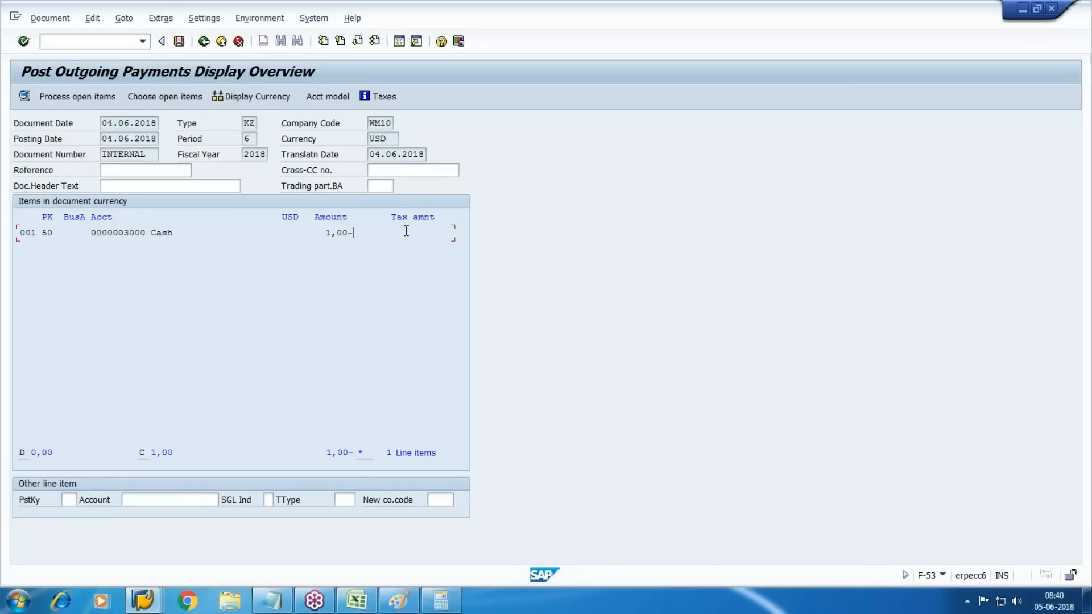
double_click(344, 232)
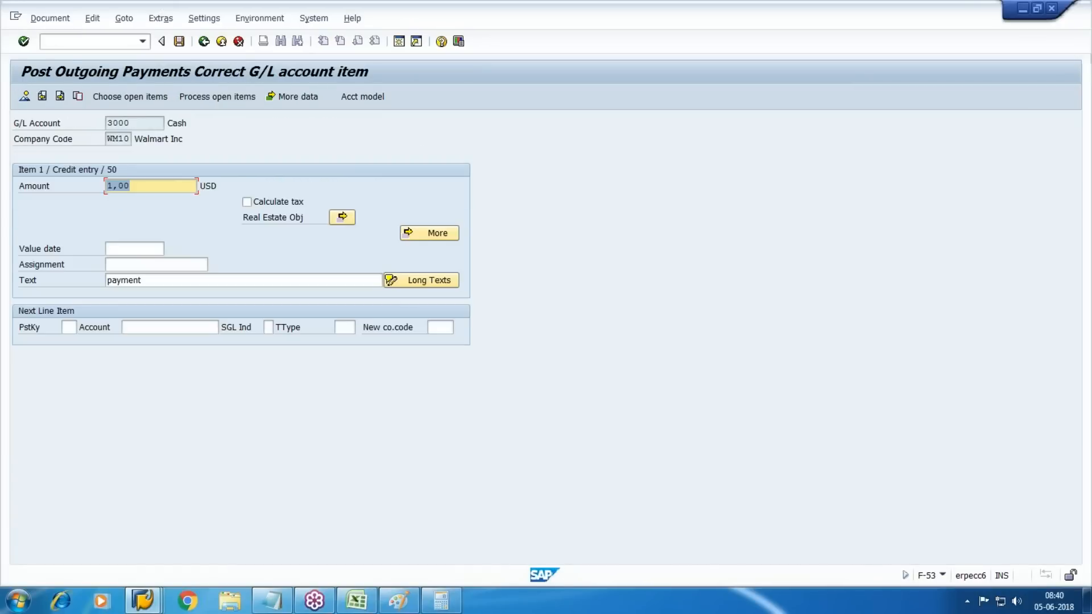
left_click(441, 601)
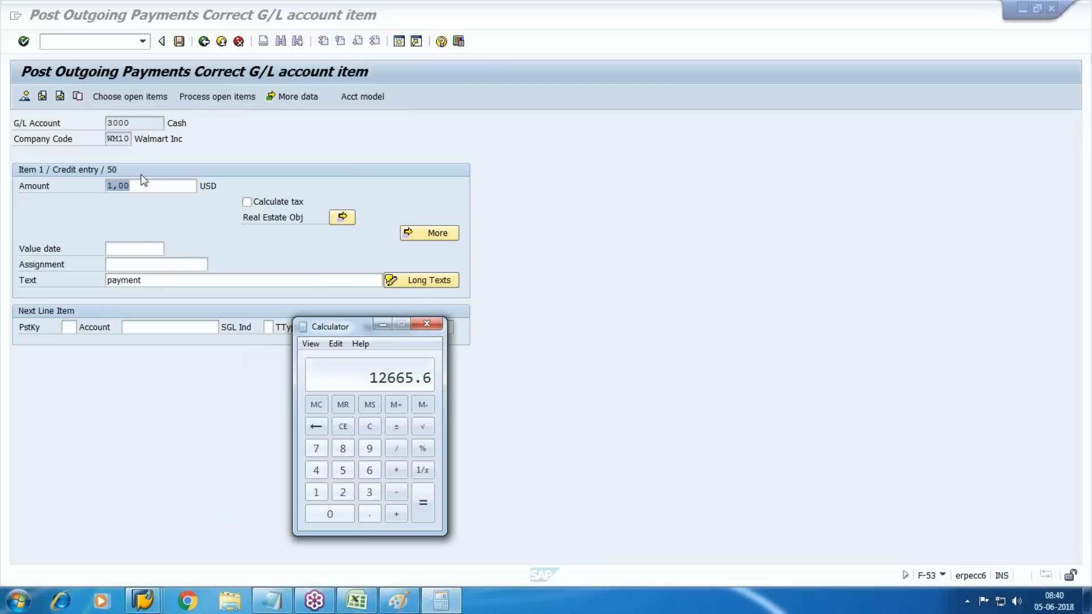
double_click(145, 185)
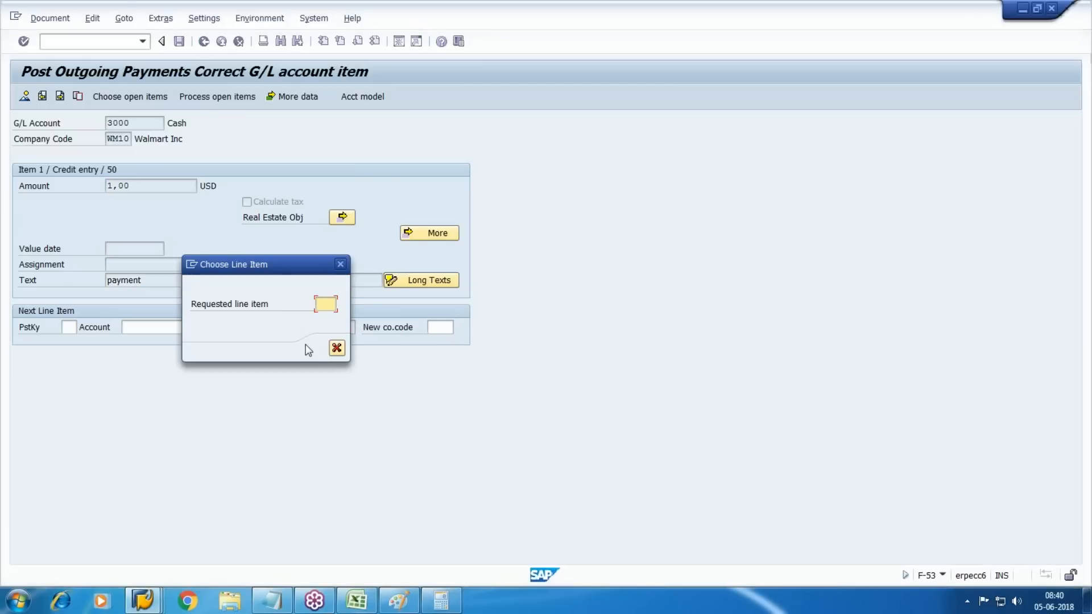
left_click(341, 265)
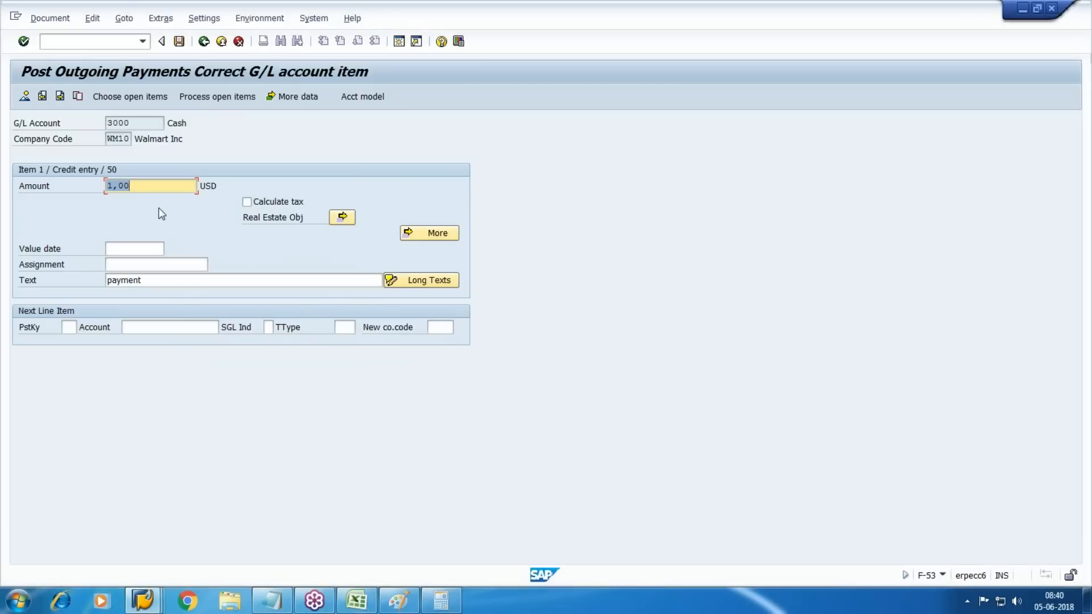
type("12665.")
key("BackSpace")
type(",60")
key("Return")
- Simulate the payment document and examine the cash, Discount Rec and vendor line items
left_click(50, 18)
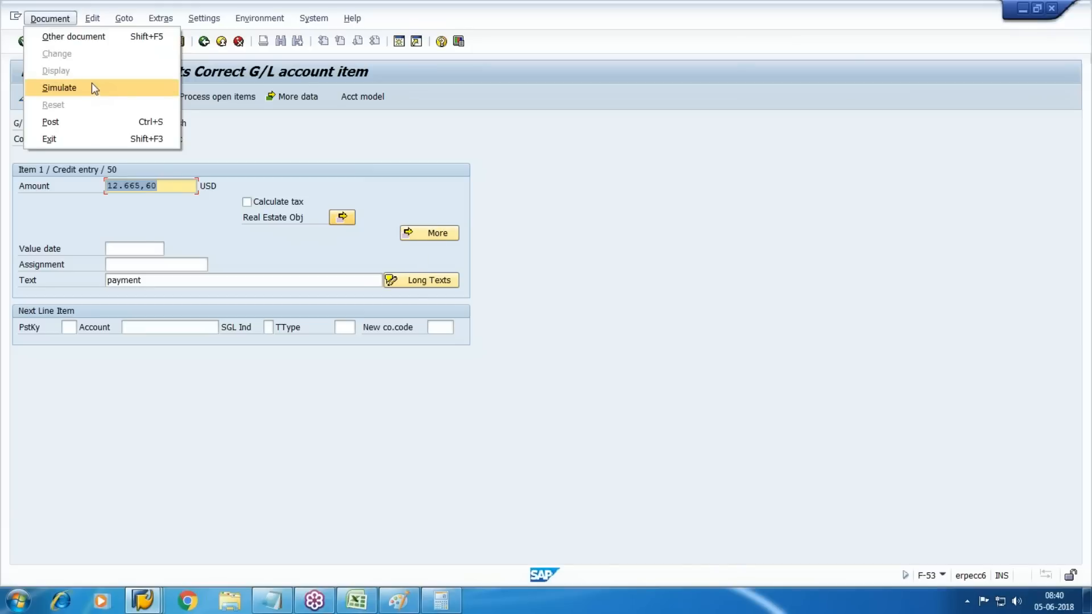
left_click(91, 83)
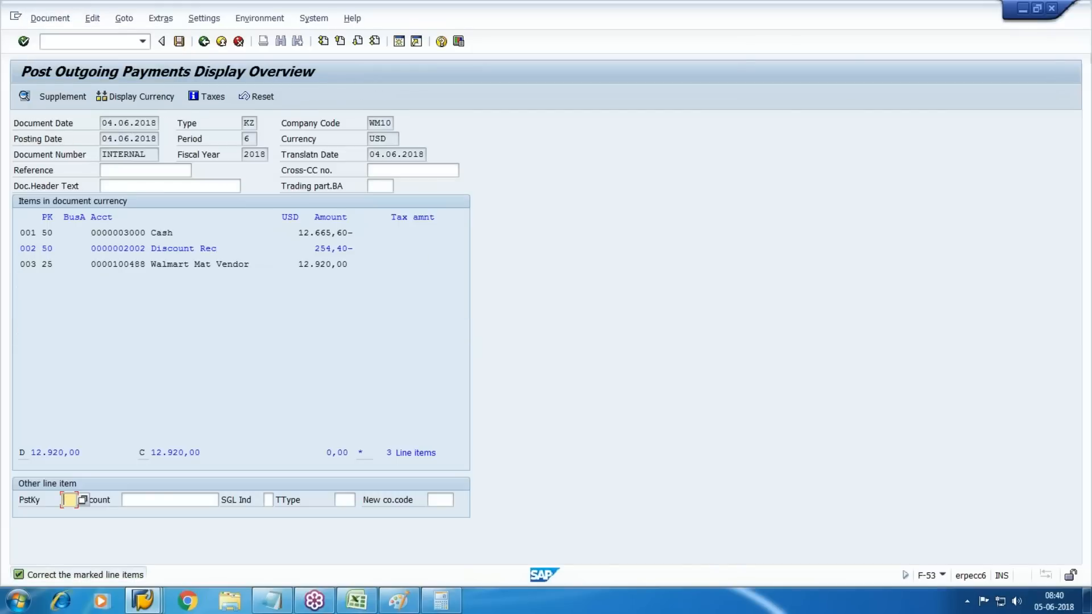
left_click(41, 233)
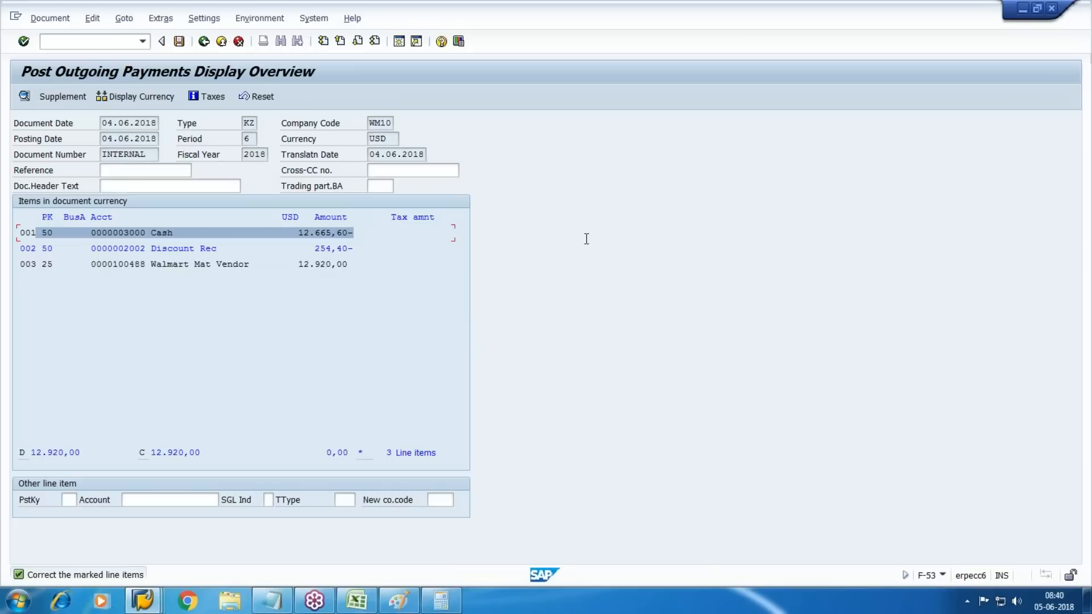
left_click(587, 239)
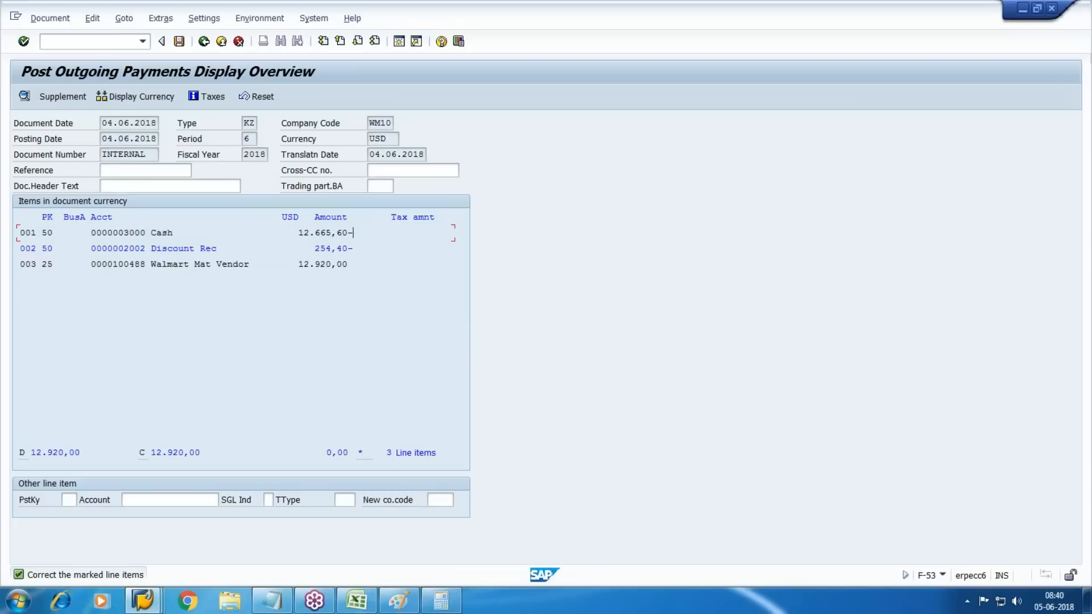
left_click(151, 262)
left_click(527, 274)
left_click_drag(24, 249, 428, 247)
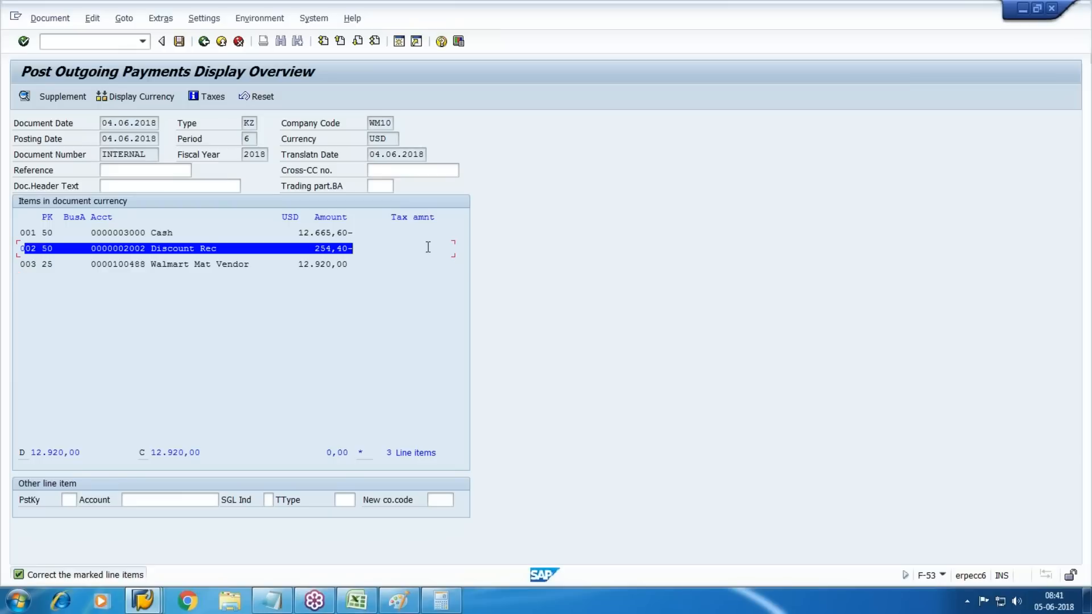
left_click(429, 247)
left_click_drag(85, 249, 494, 246)
left_click(494, 246)
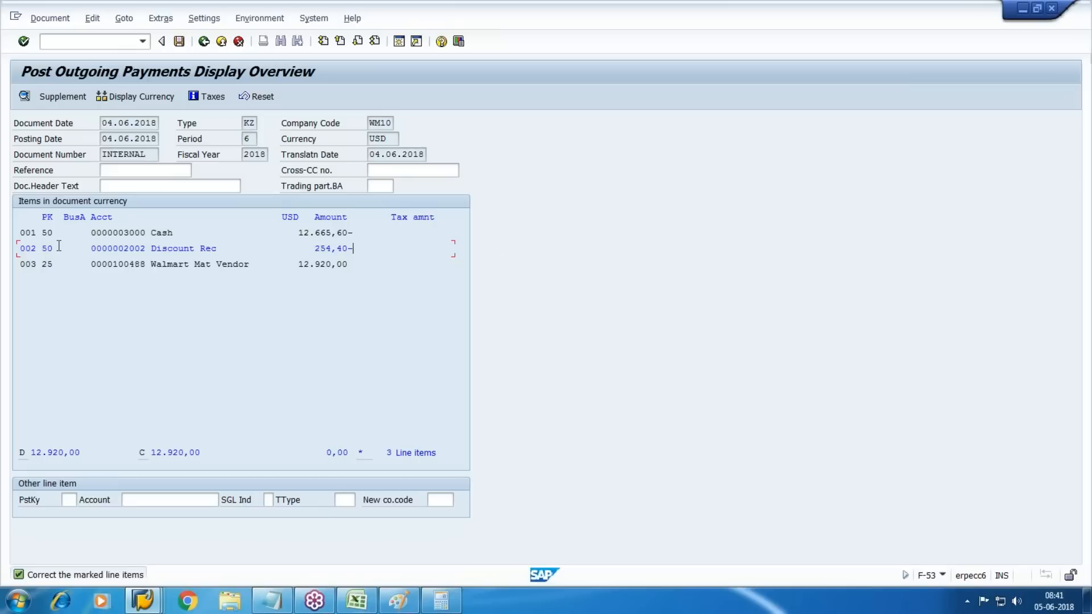
- Set the Discount Rec line item's text to discount @ 2% and post the payment document
double_click(152, 249)
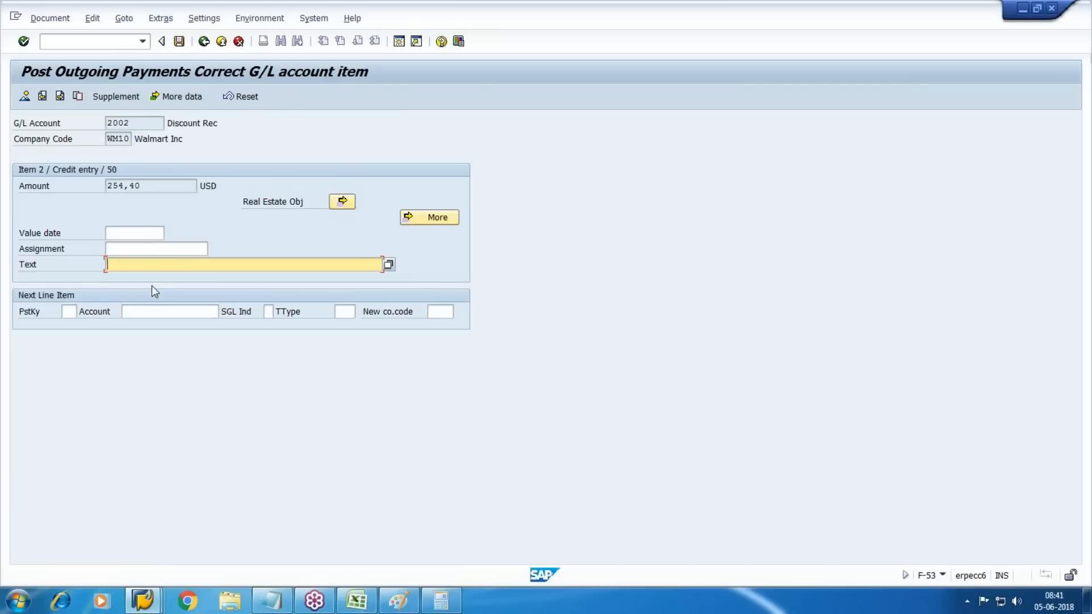
type("Dis")
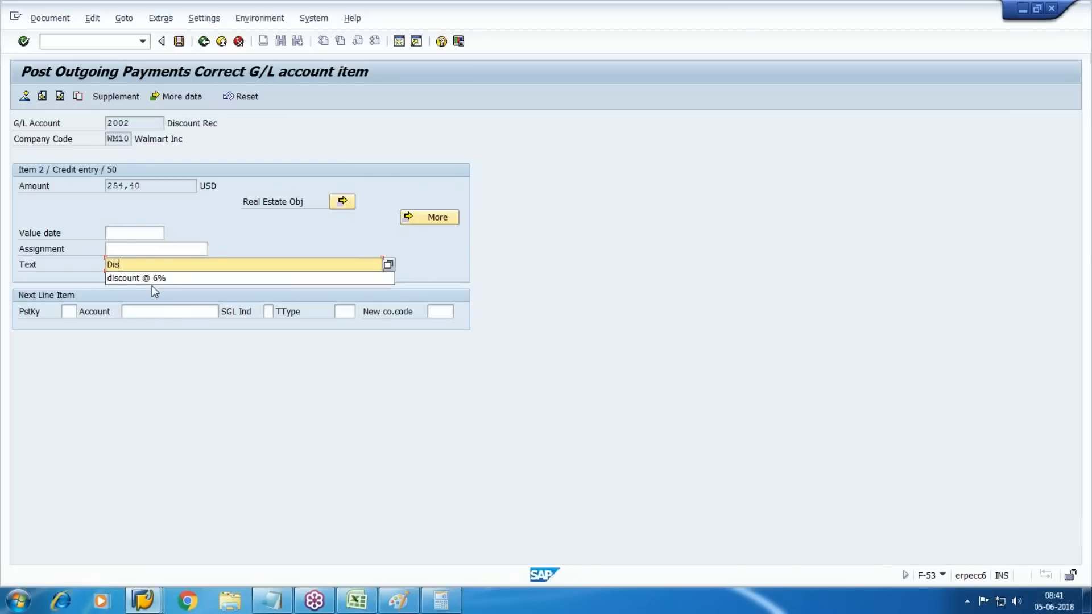
key("Down")
key("Return")
key("BackSpace")
key("BackSpace")
type("2")
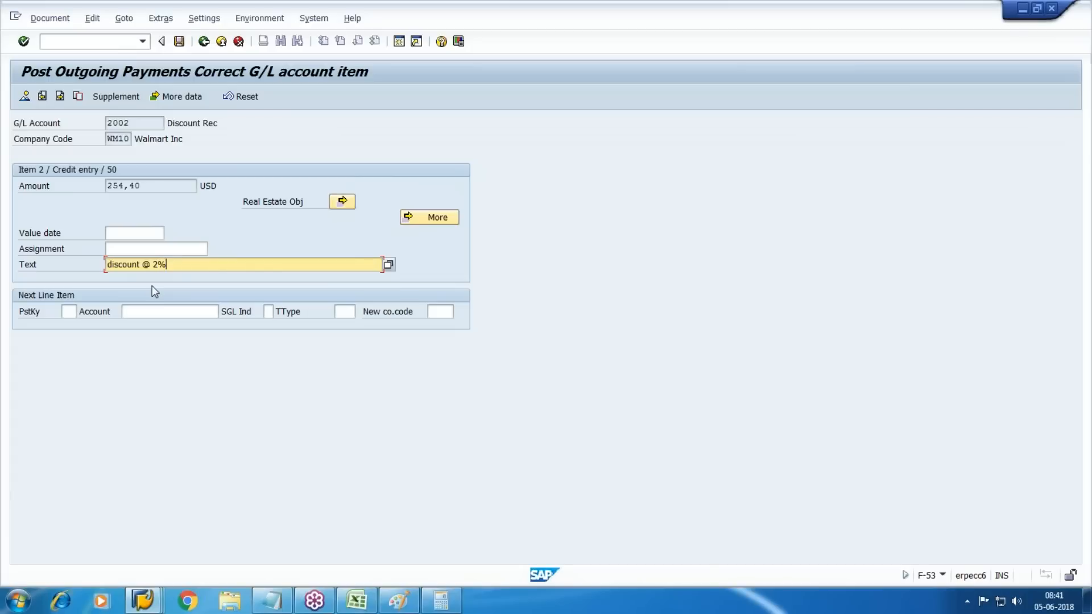
left_click(179, 42)
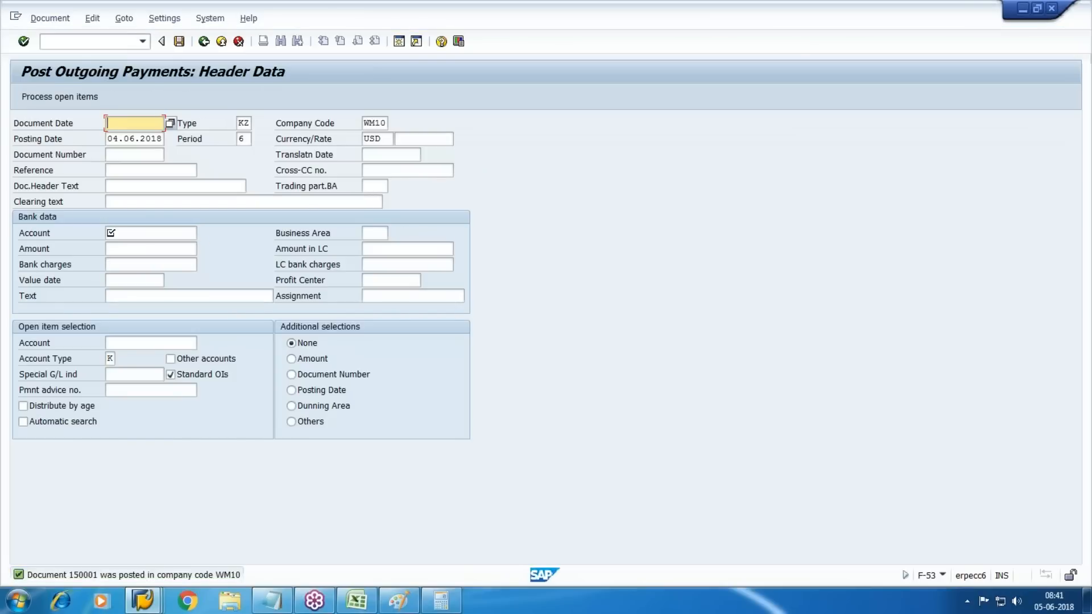
- Switch to the Vendor Line Item Display session and refresh the list to check for open vendor items
left_click(142, 602)
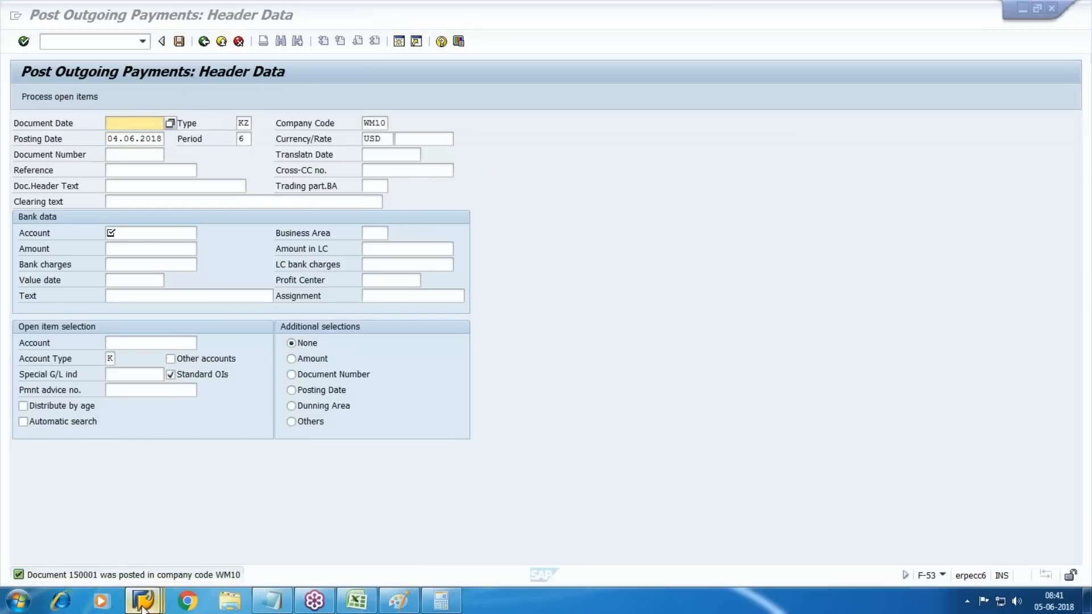
left_click(273, 510)
left_click(37, 18)
left_click(57, 55)
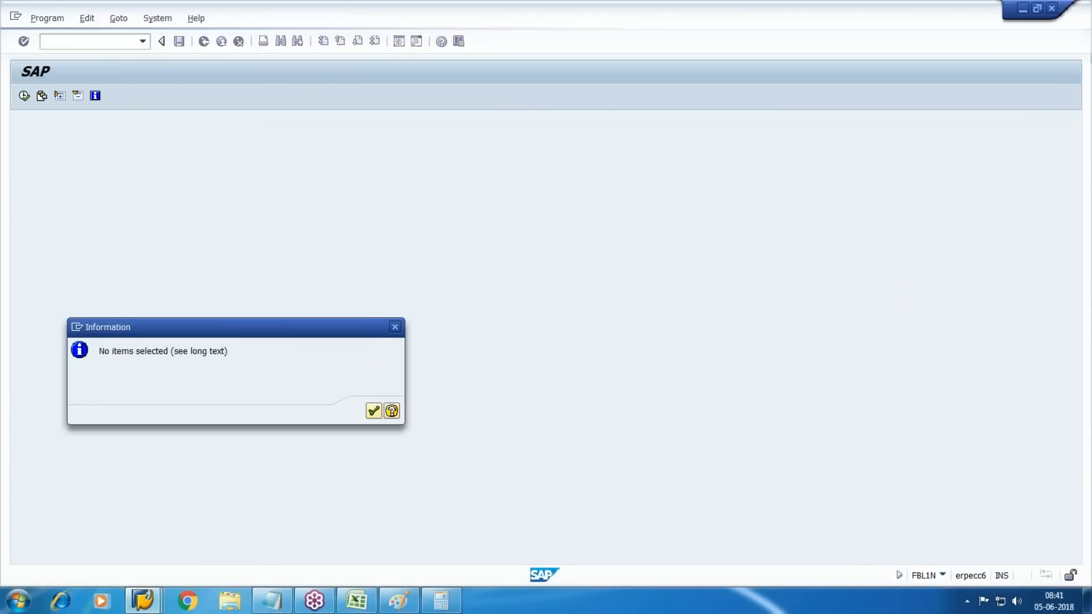
key("Return")
- Switch to the G/L Account Line Item Display session and refresh the Accounts Payable list to check for open items
left_click(159, 607)
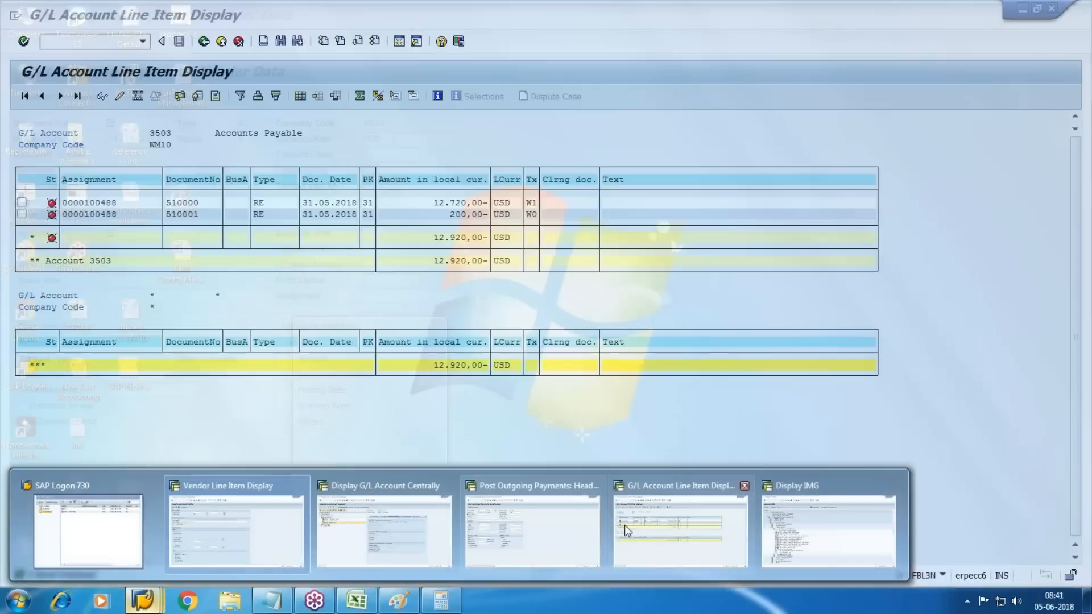
left_click(624, 524)
left_click(37, 19)
left_click(74, 59)
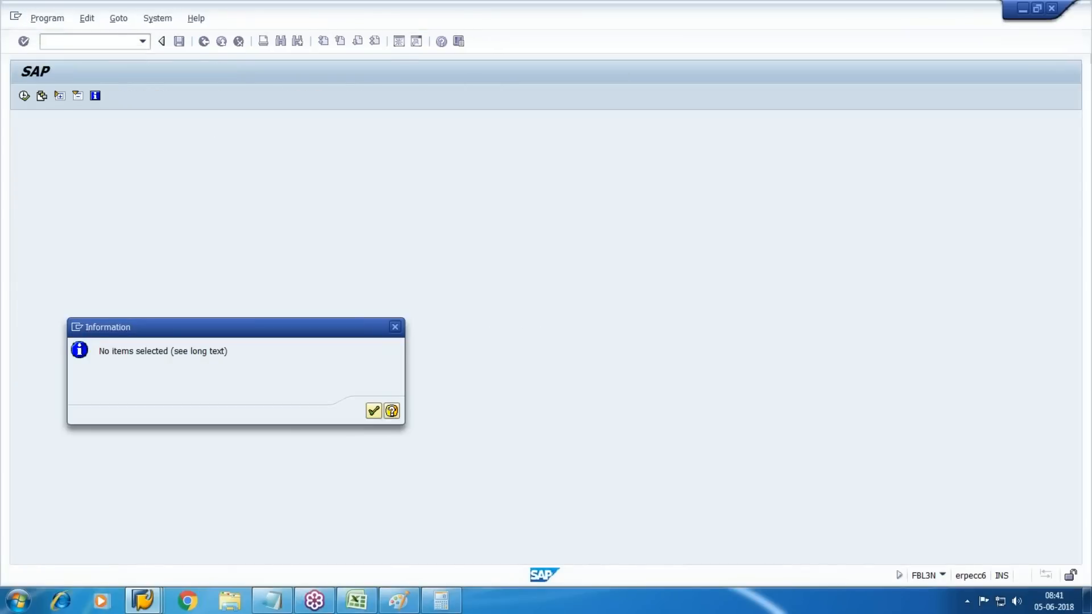
key("Return")
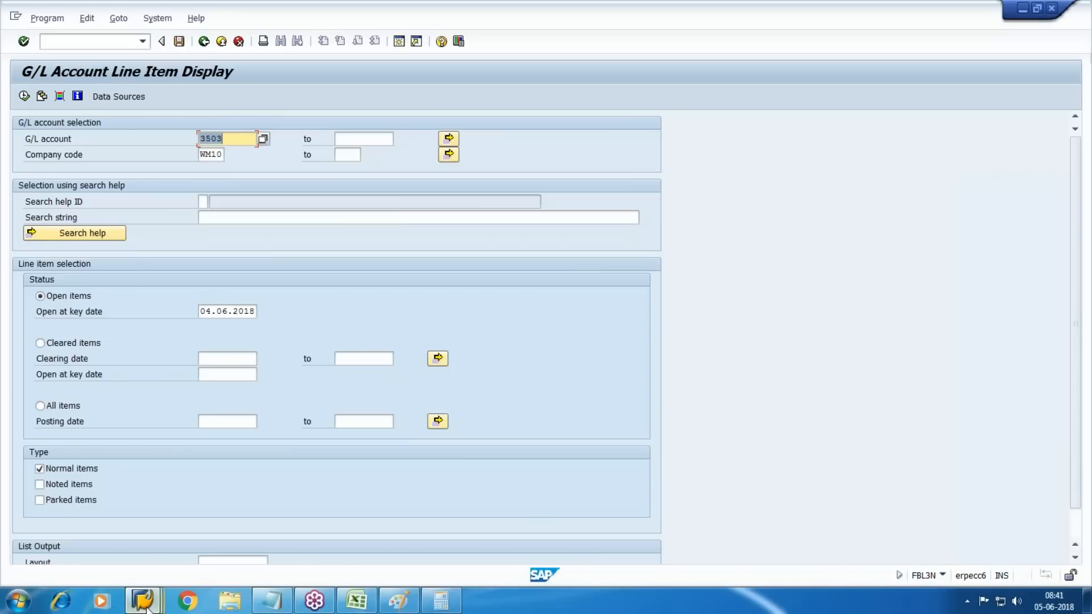
- Switch back to the Post Outgoing Payments session and exit F-53 to the SAP Easy Access menu
mouse_move(135, 606)
mouse_move(265, 527)
left_click(530, 529)
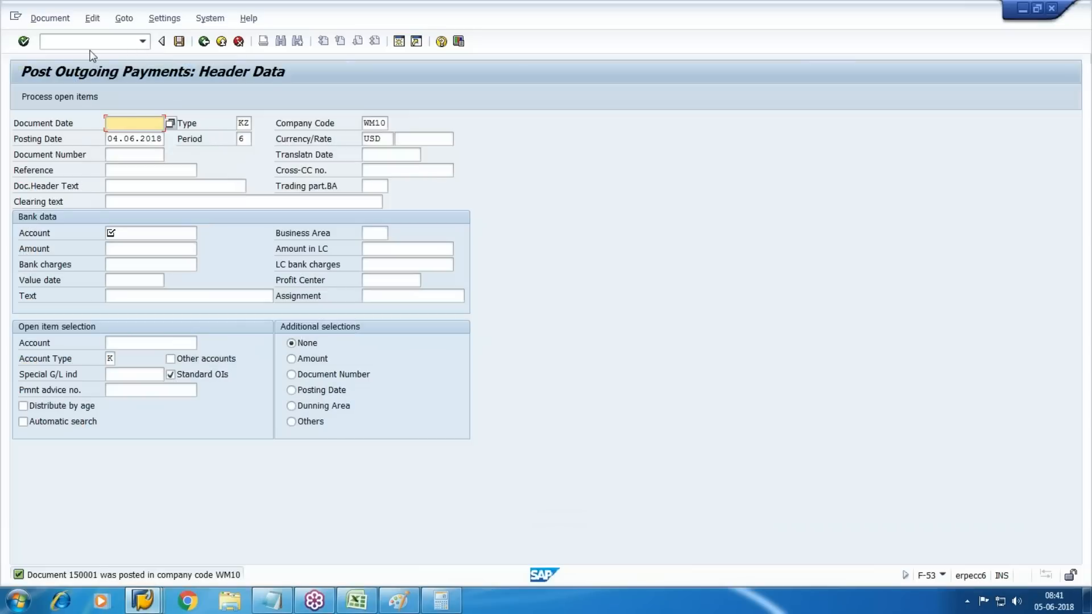
left_click(91, 44)
type("/n")
key("Return")
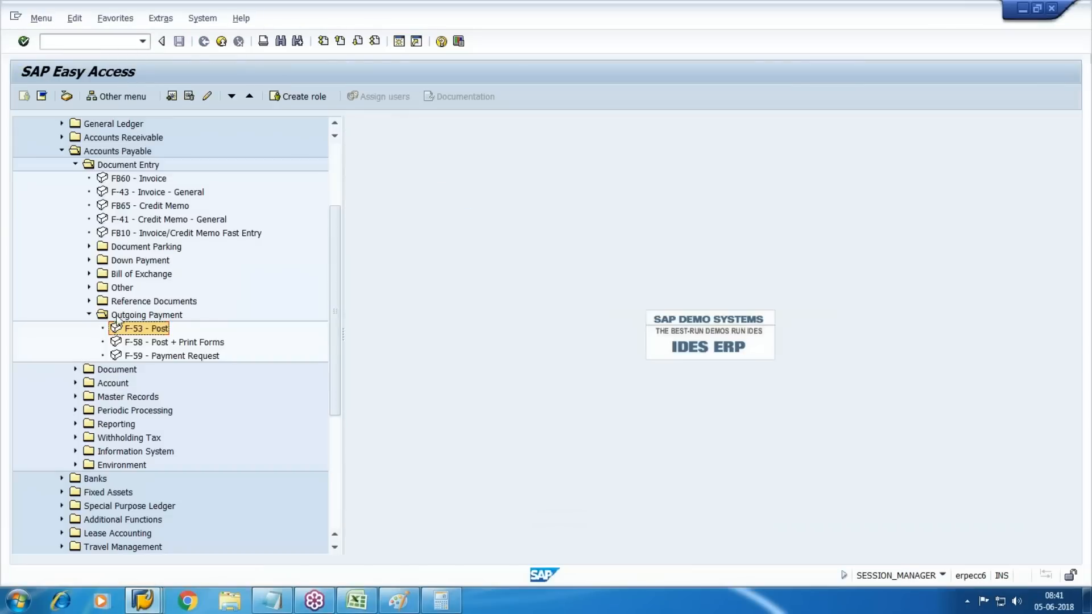
- Collapse Document Entry and open the List of Vendor Line Items report, S_ALR_87012103, from the Accounts Payable information system's vendor item reports
left_click(89, 315)
left_click(75, 165)
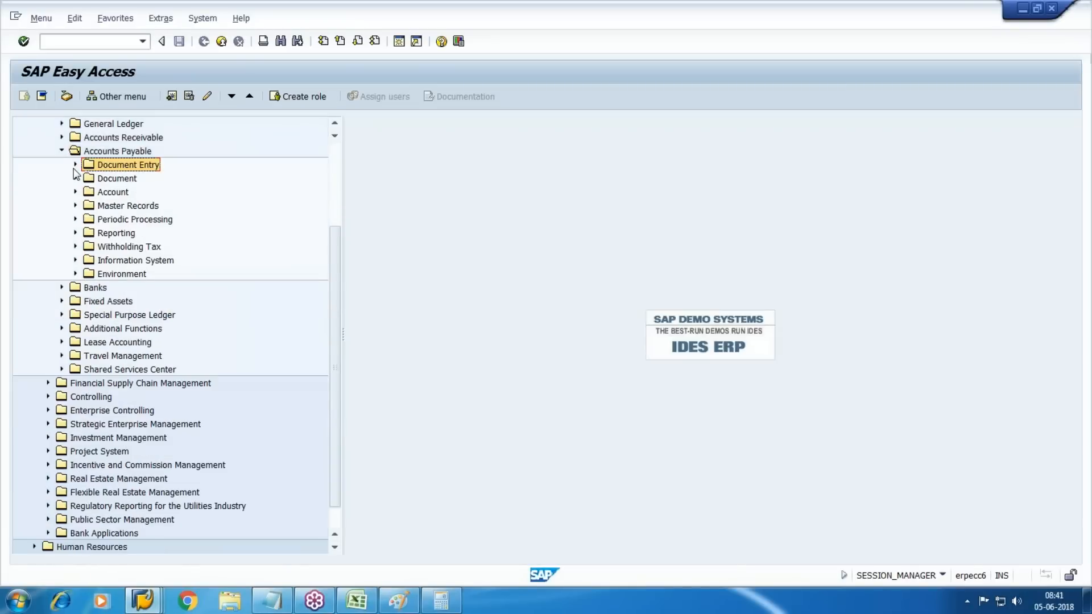
left_click(75, 260)
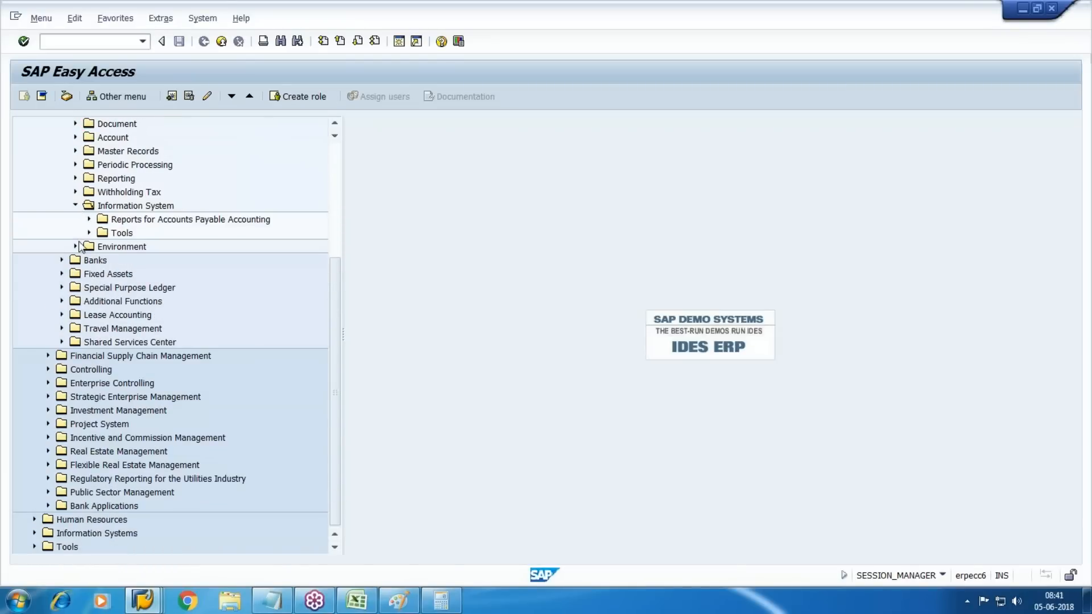
left_click(88, 219)
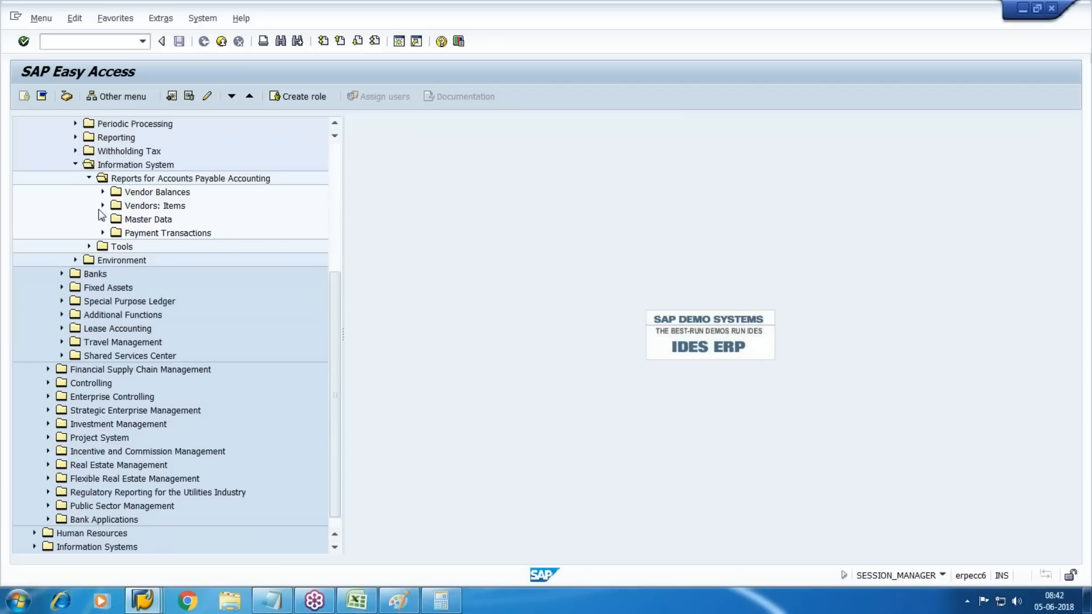
left_click(100, 206)
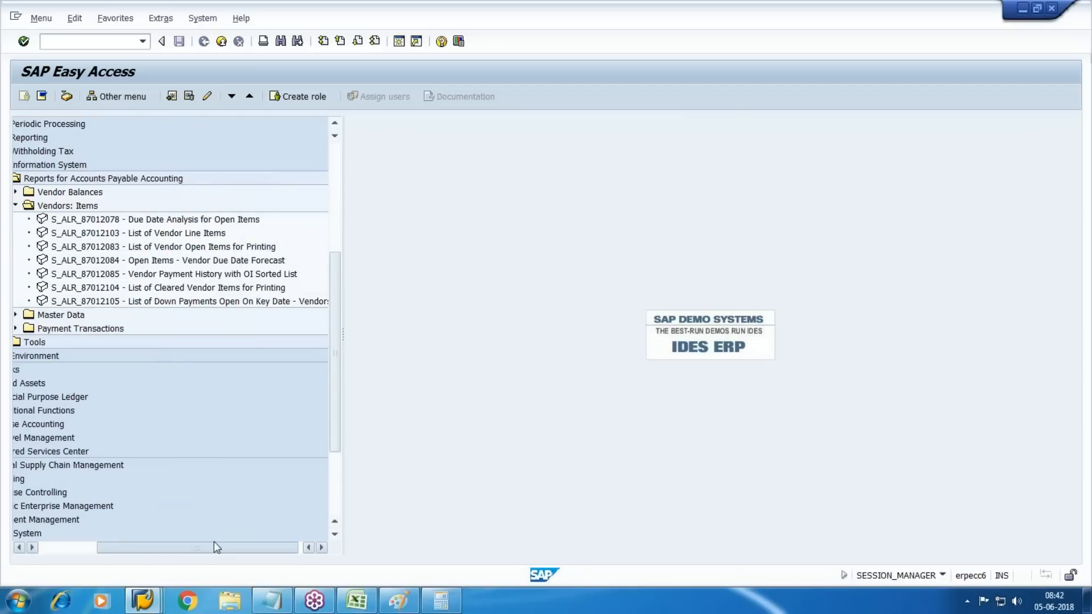
left_click(173, 234)
key("Return")
- Run the vendor line item report for company code WM10 with all items and standard documents included
key("Tab")
key("Tab")
key("Tab")
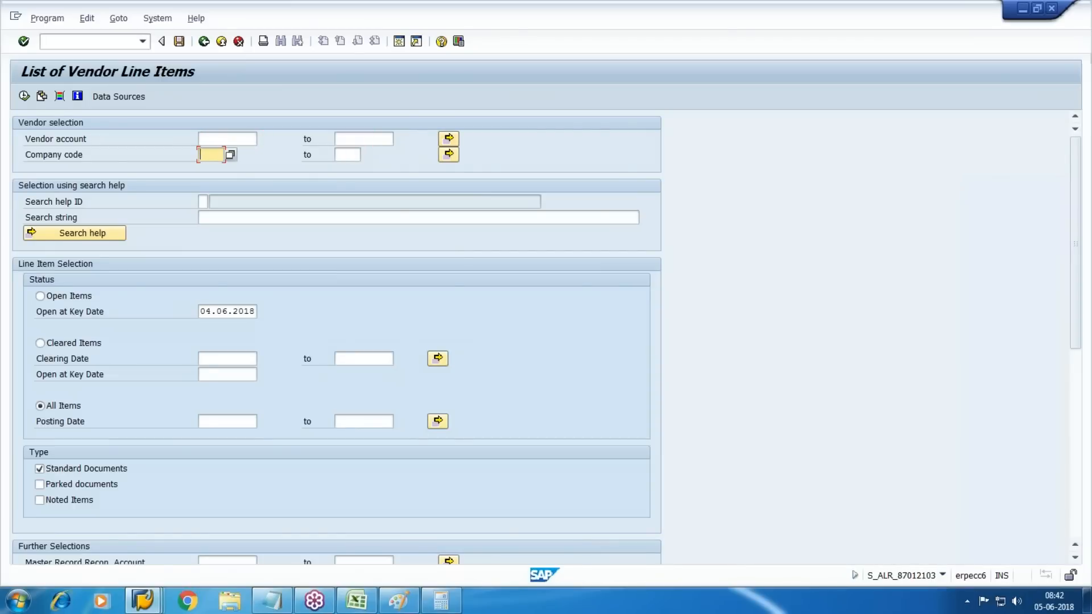
type("WM10")
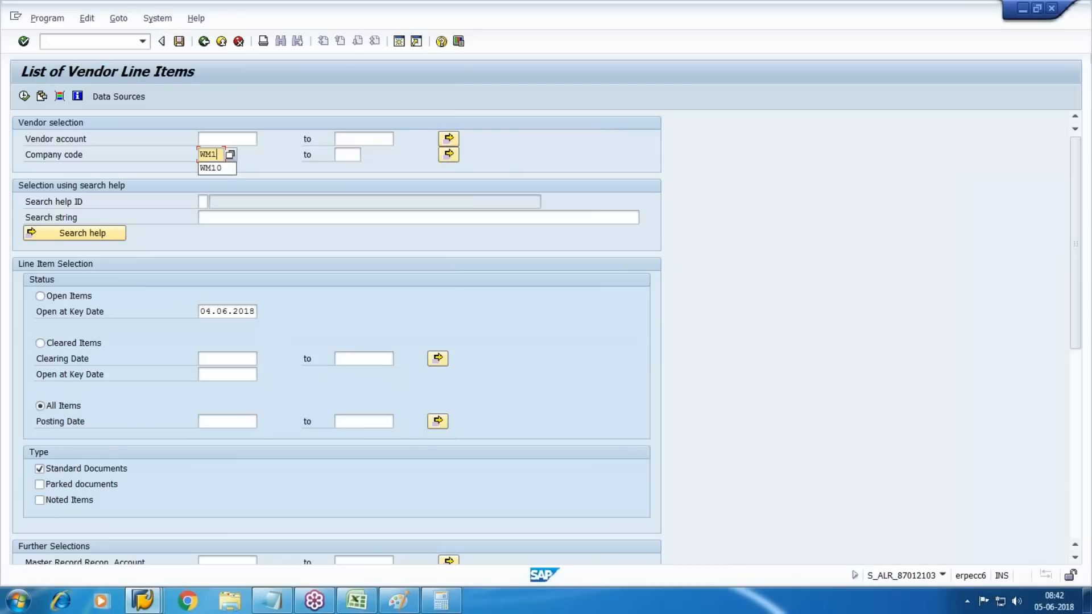
left_click(24, 95)
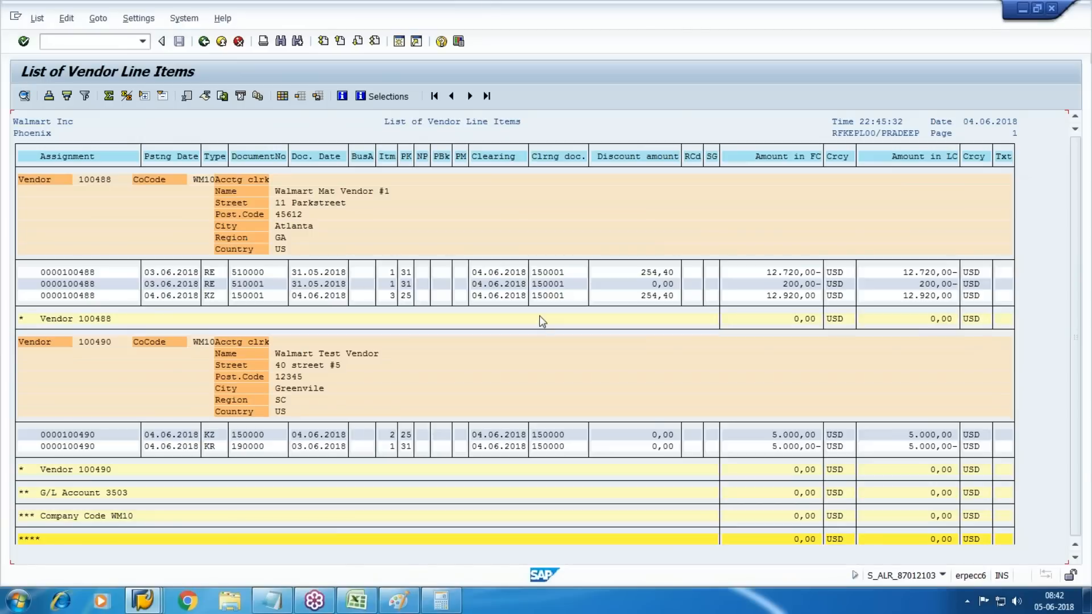
- Examine the cleared line items of Walmart Mat Vendor #1, comparing the discount amounts with the invoice and payment amounts
scroll(1072, 418, "down", 1)
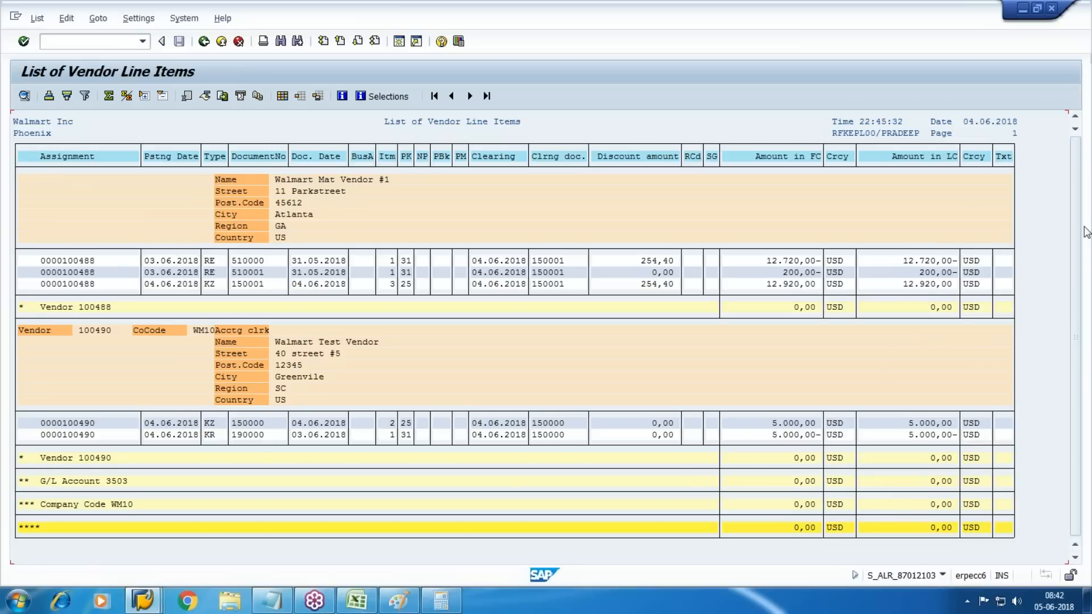
scroll(1080, 337, "up", 1)
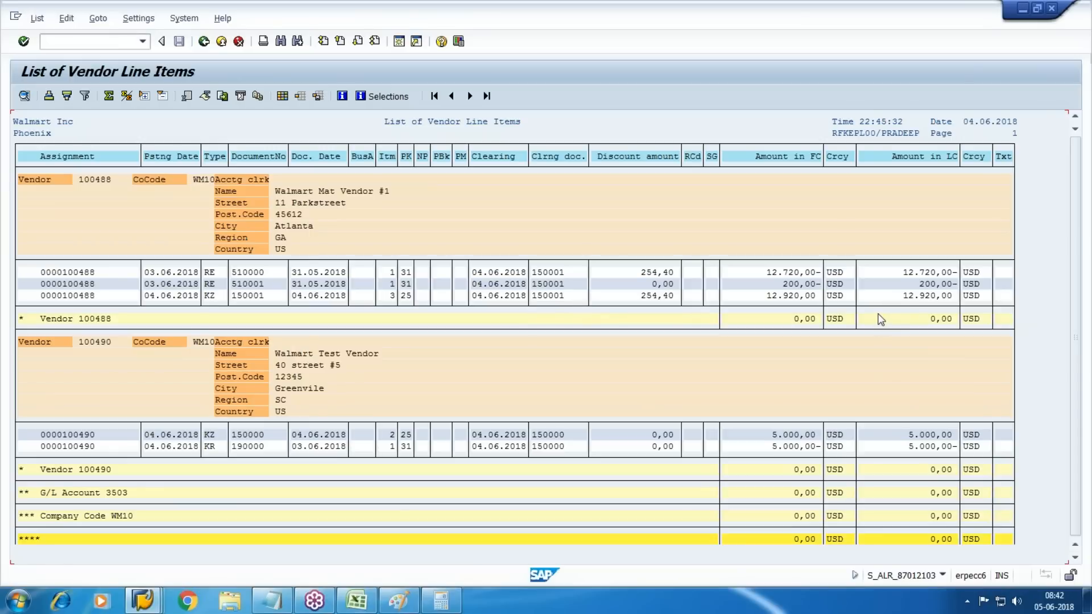
left_click_drag(632, 295, 788, 297)
left_click(649, 296)
left_click(659, 296)
mouse_move(819, 296)
left_mouse_down()
mouse_move(974, 297)
mouse_move(838, 305)
left_mouse_up()
left_click_drag(756, 296, 936, 302)
left_click_drag(635, 297, 740, 298)
left_click_drag(636, 273, 965, 270)
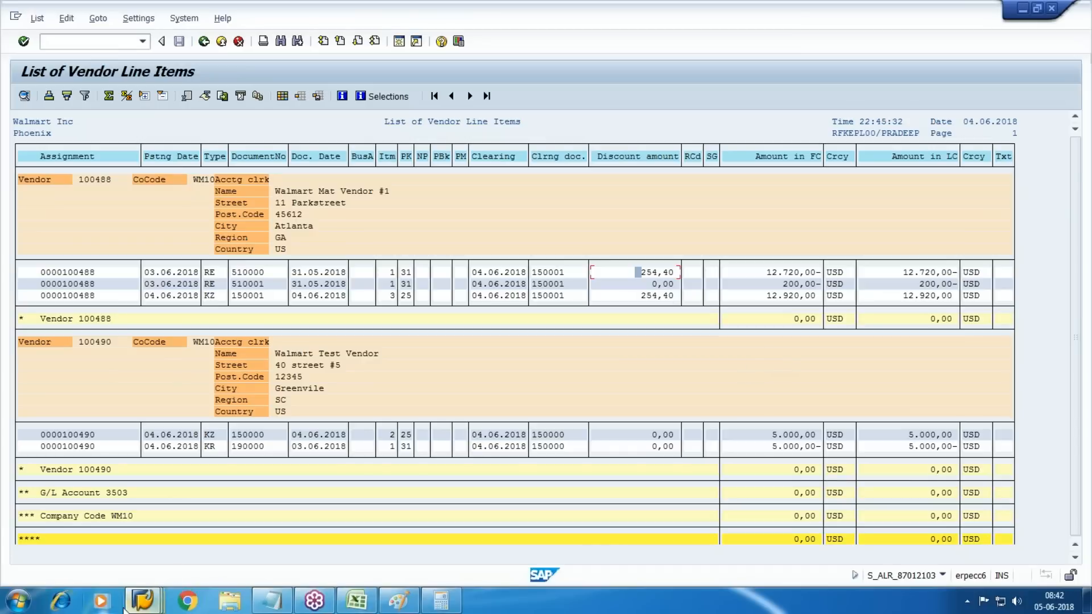
- Switch to the G/L Account Line Item Display session and list the Discount Rec account's open items for company code WM10
mouse_move(124, 608)
left_click(667, 537)
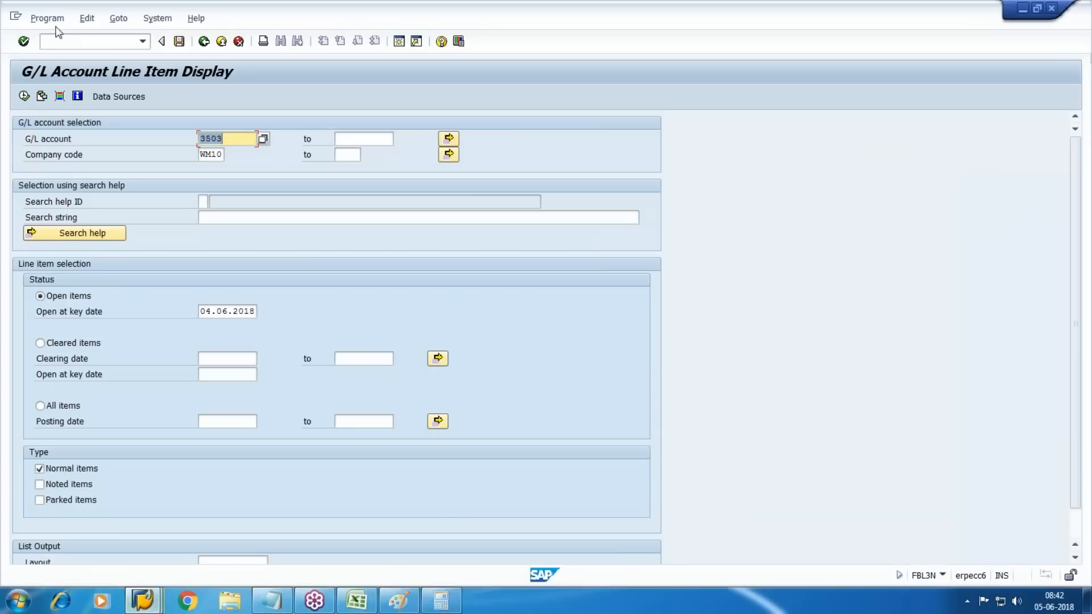
key("Delete")
left_click(141, 601)
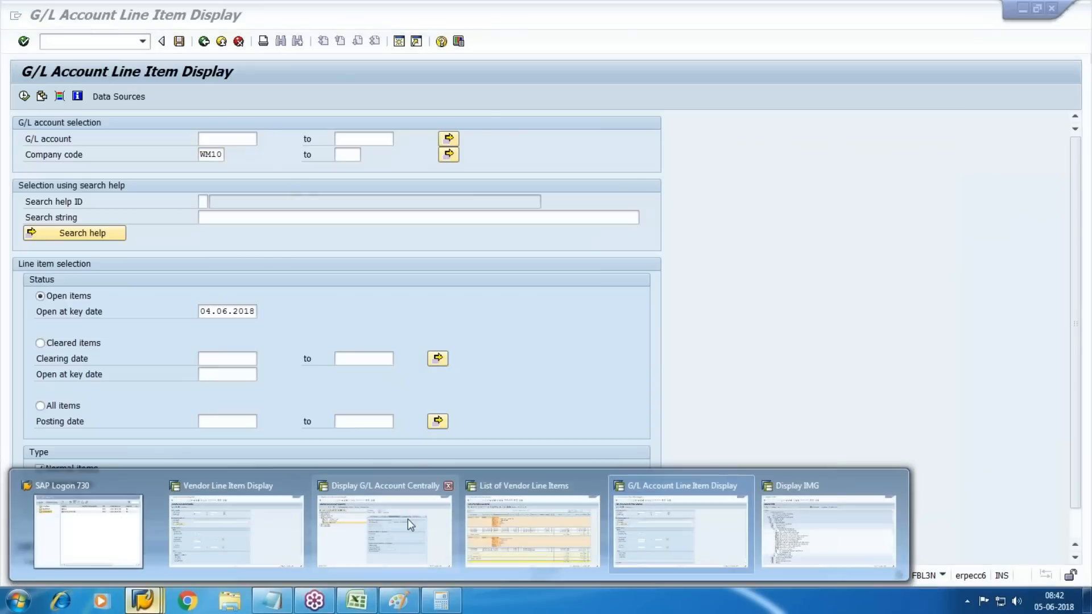
left_click(407, 523)
key("alt+Tab")
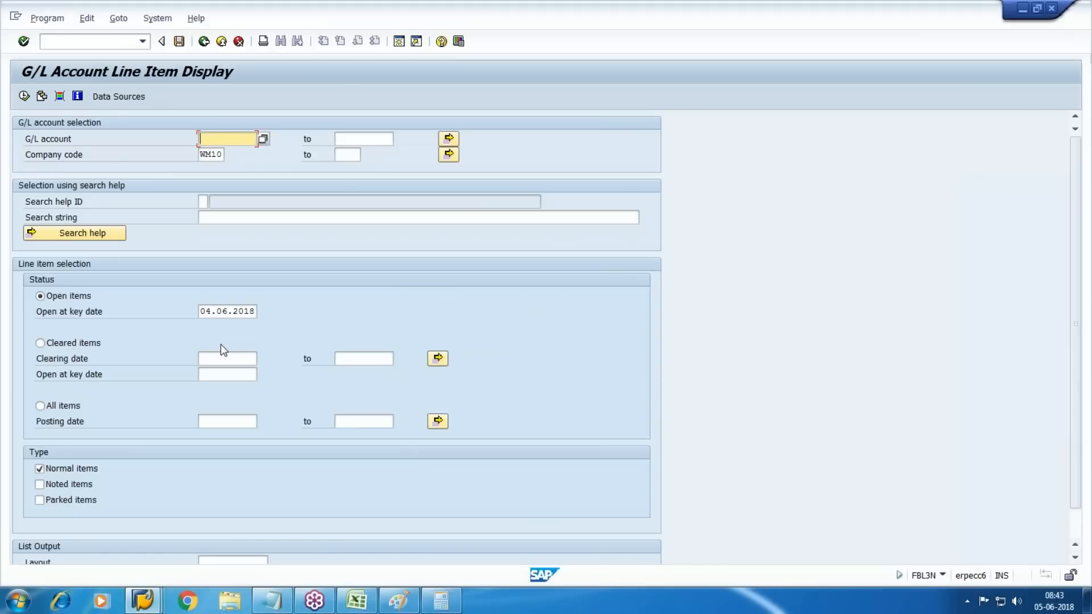
type("2002")
key("F8")
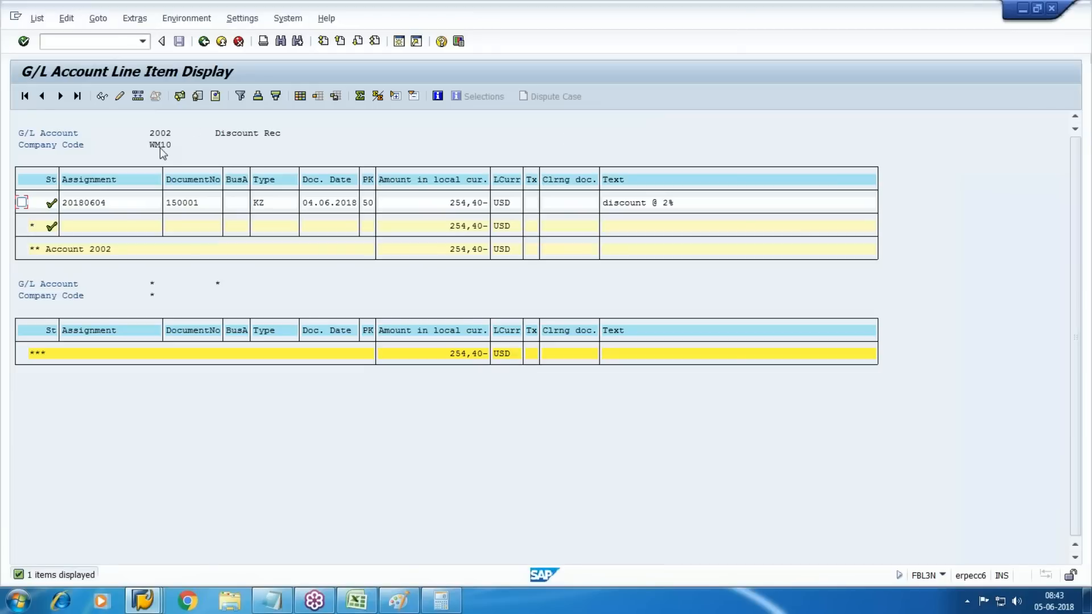
- Switch to the Display IMG session and open transaction OBXL for chart of accounts WM10
mouse_move(160, 607)
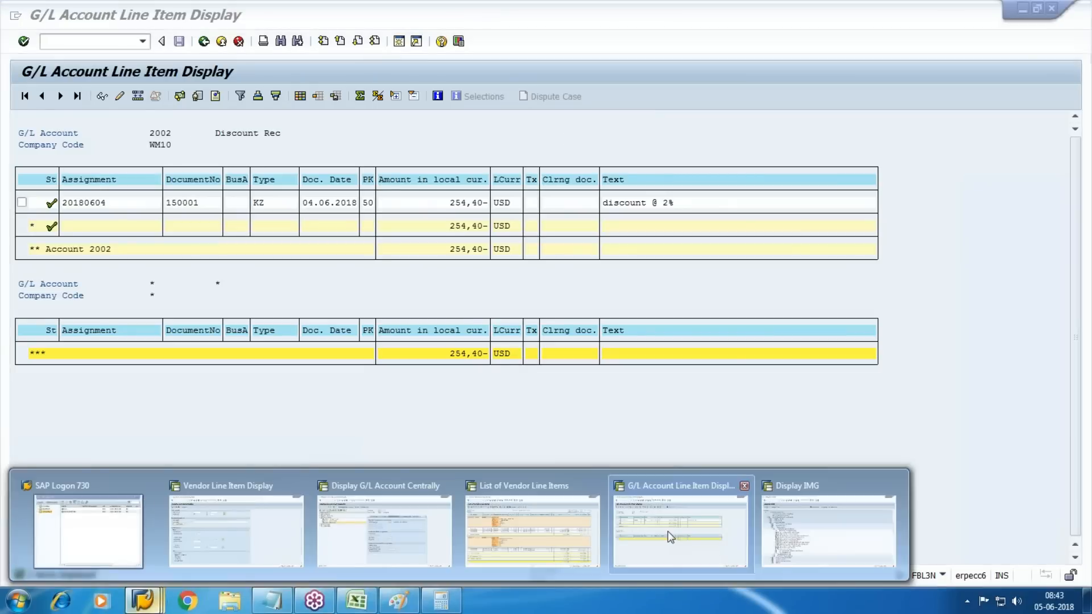
left_click(834, 540)
left_click(87, 42)
type("/N")
type("FB60")
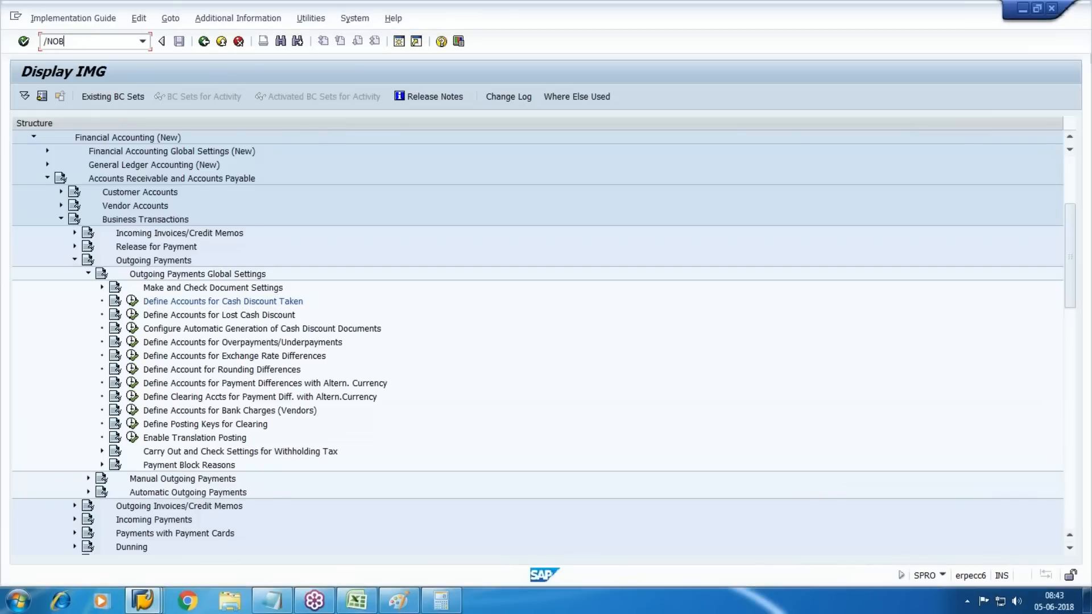
key("Return")
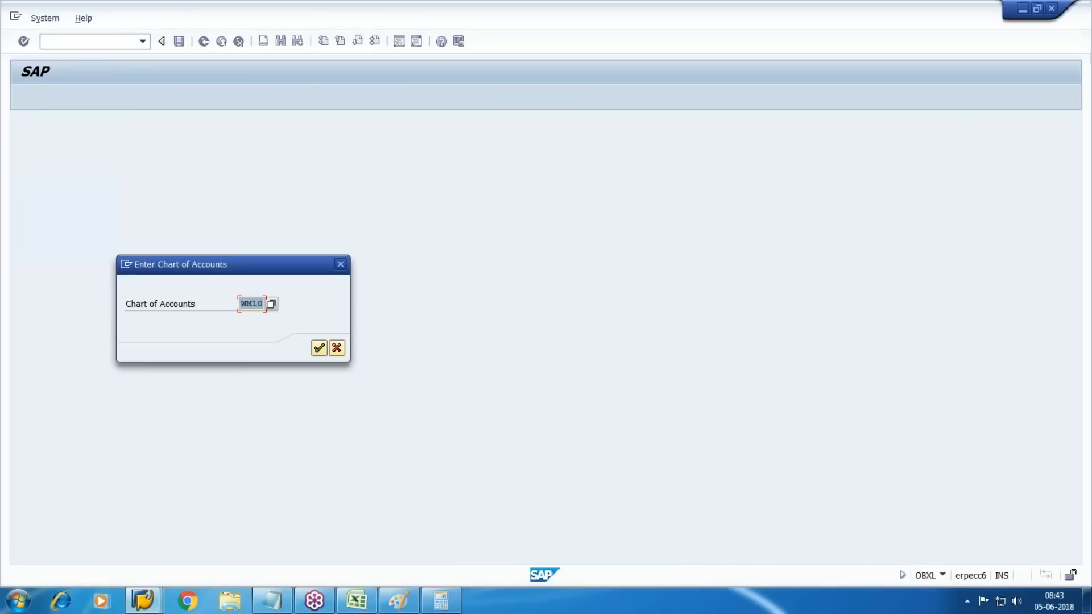
left_click(316, 349)
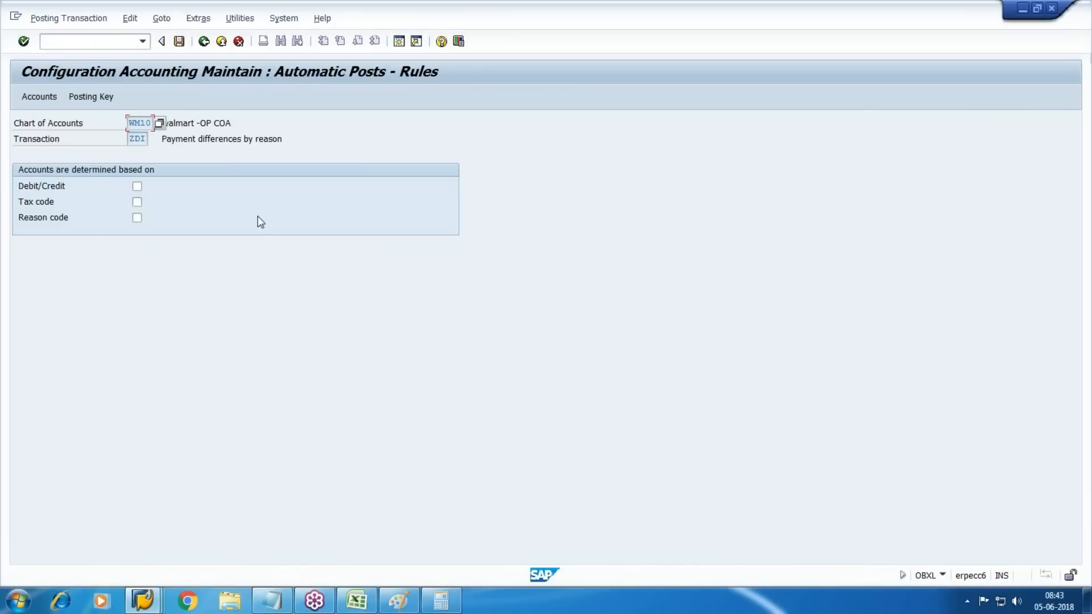
- Set account determination for payment differences by reason (ZDI) to Debit/Credit, save the rule, and leave after checking the debit and credit account fields
left_click(137, 186)
left_click(179, 42)
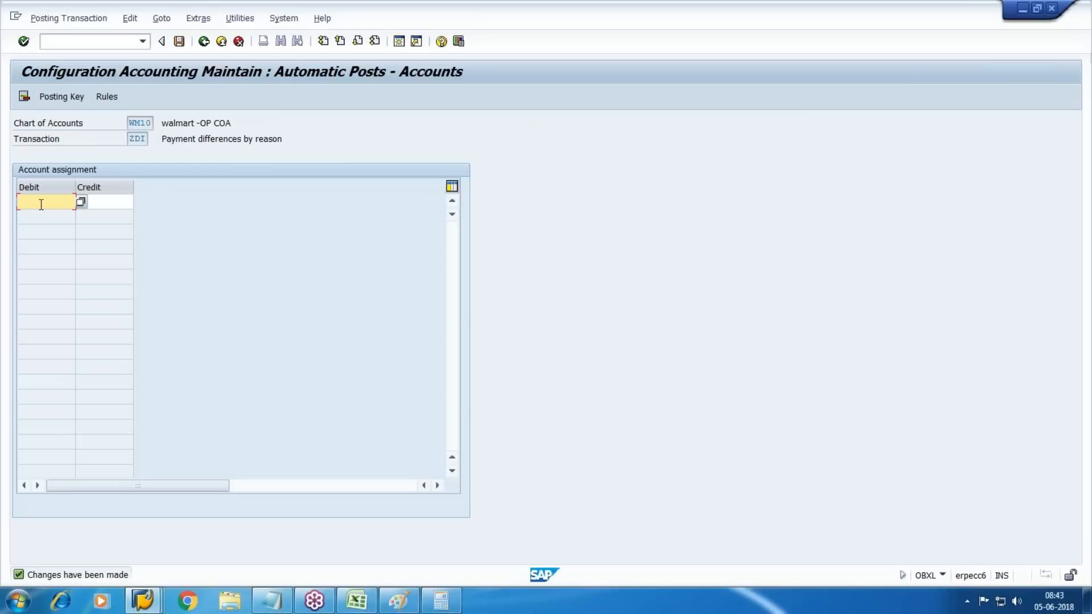
left_click(107, 202)
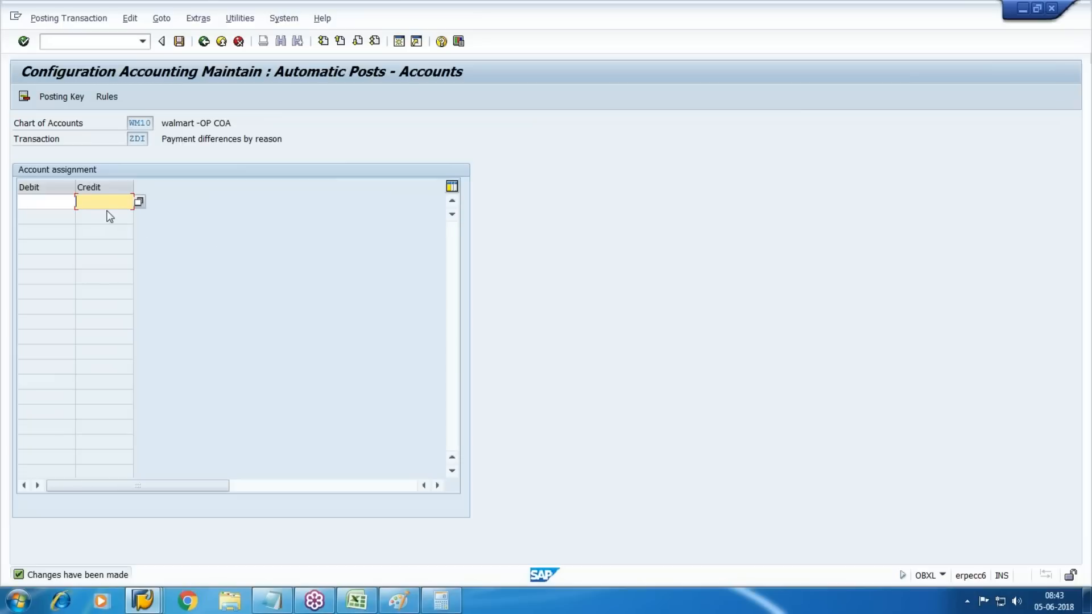
left_click(222, 42)
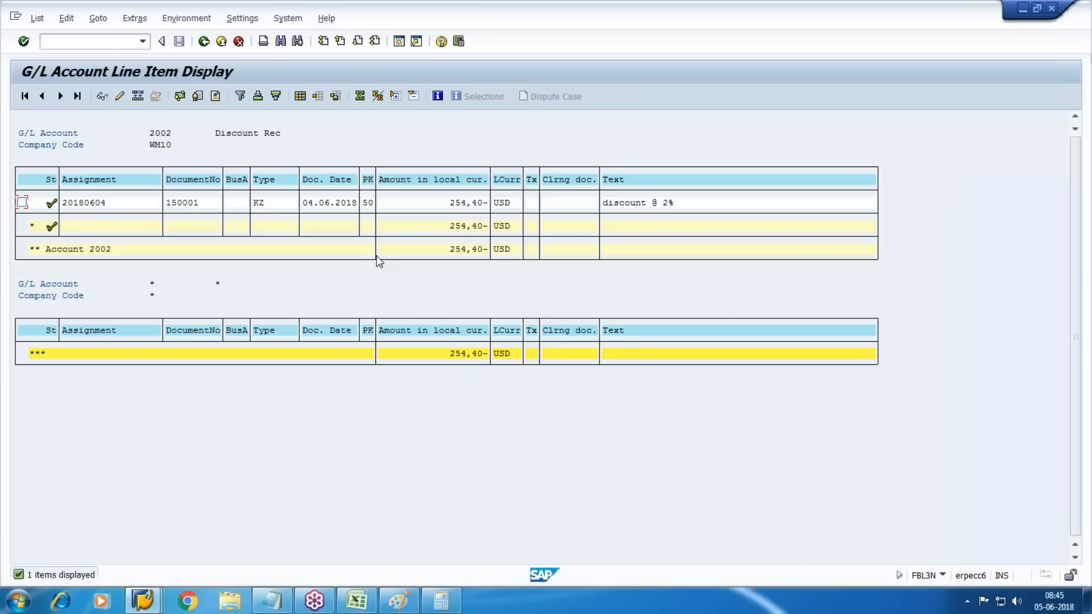
left_click(1079, 42)
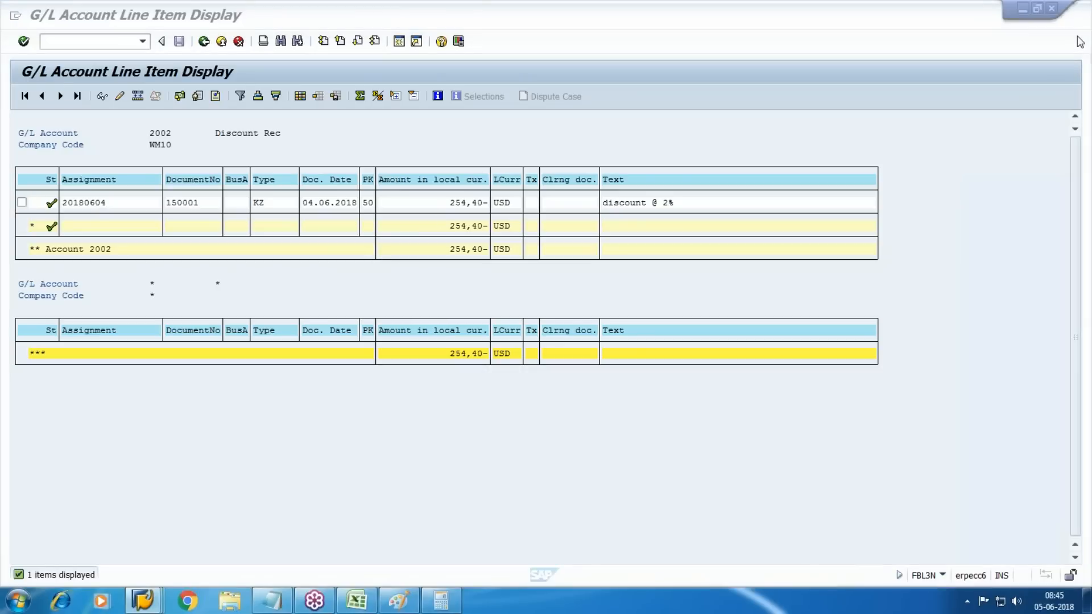